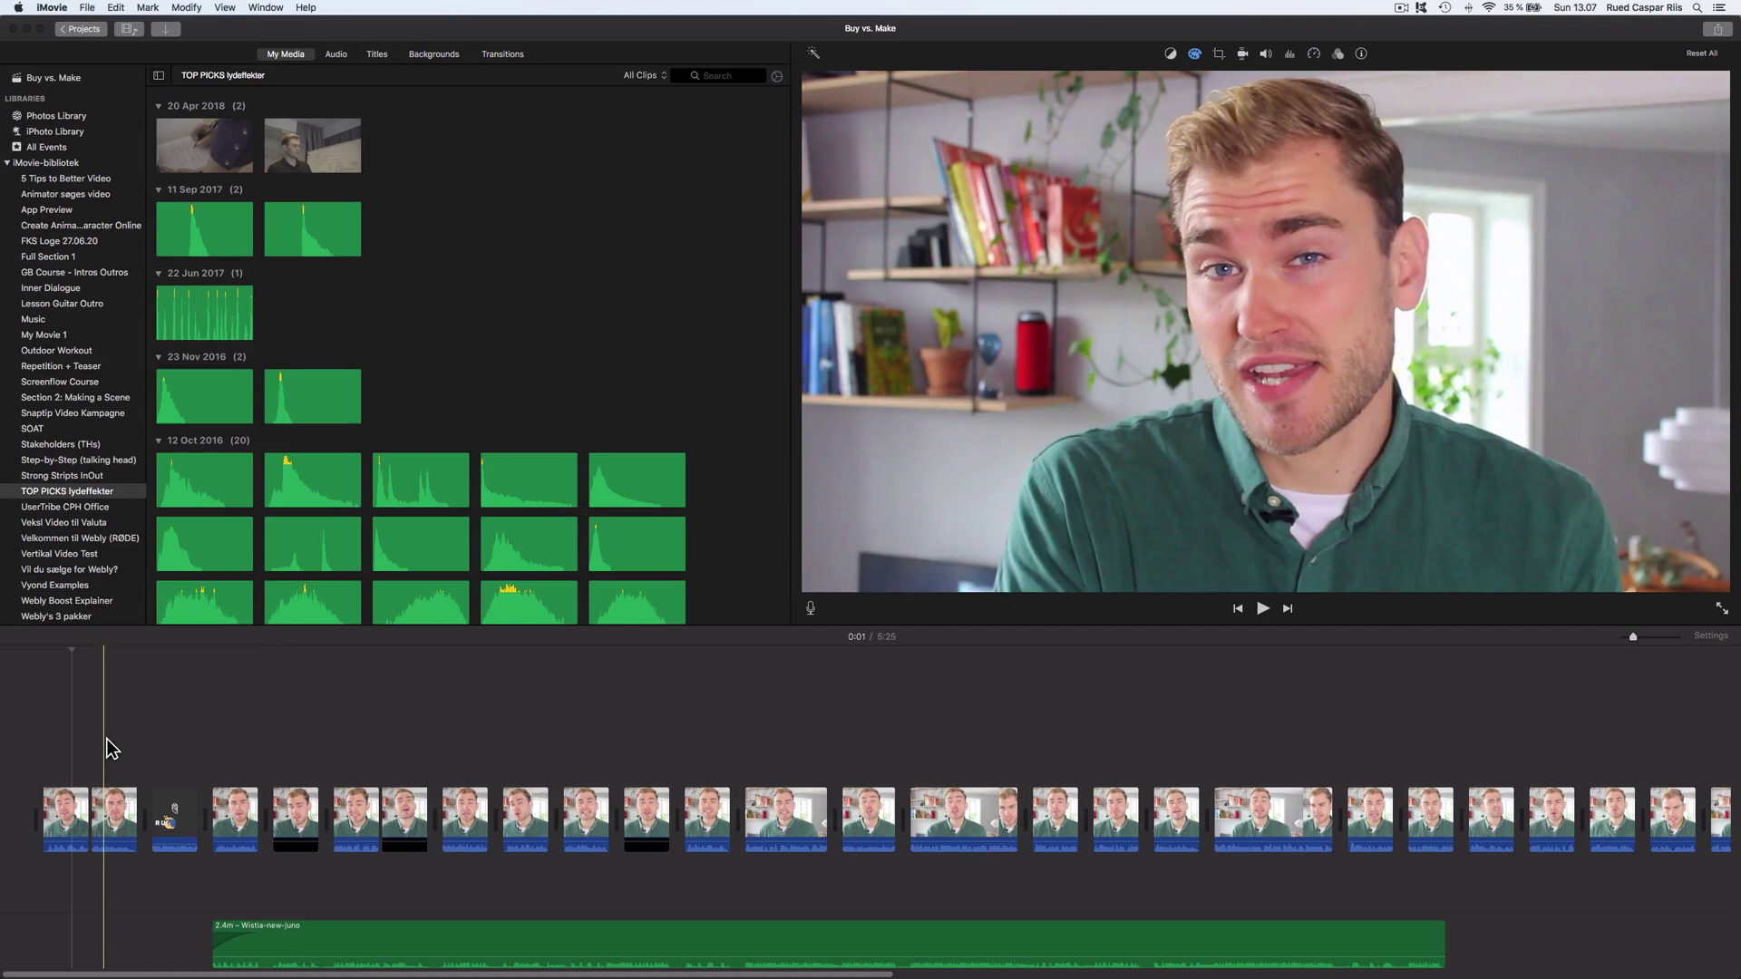
Step: Play the opening of the talking-head edit in iMovie and the Buy vs. Make.mp3 audio track in Vyond
{"action": "left_click", "coordinate": [45, 739]}
{"action": "key", "text": "space"}
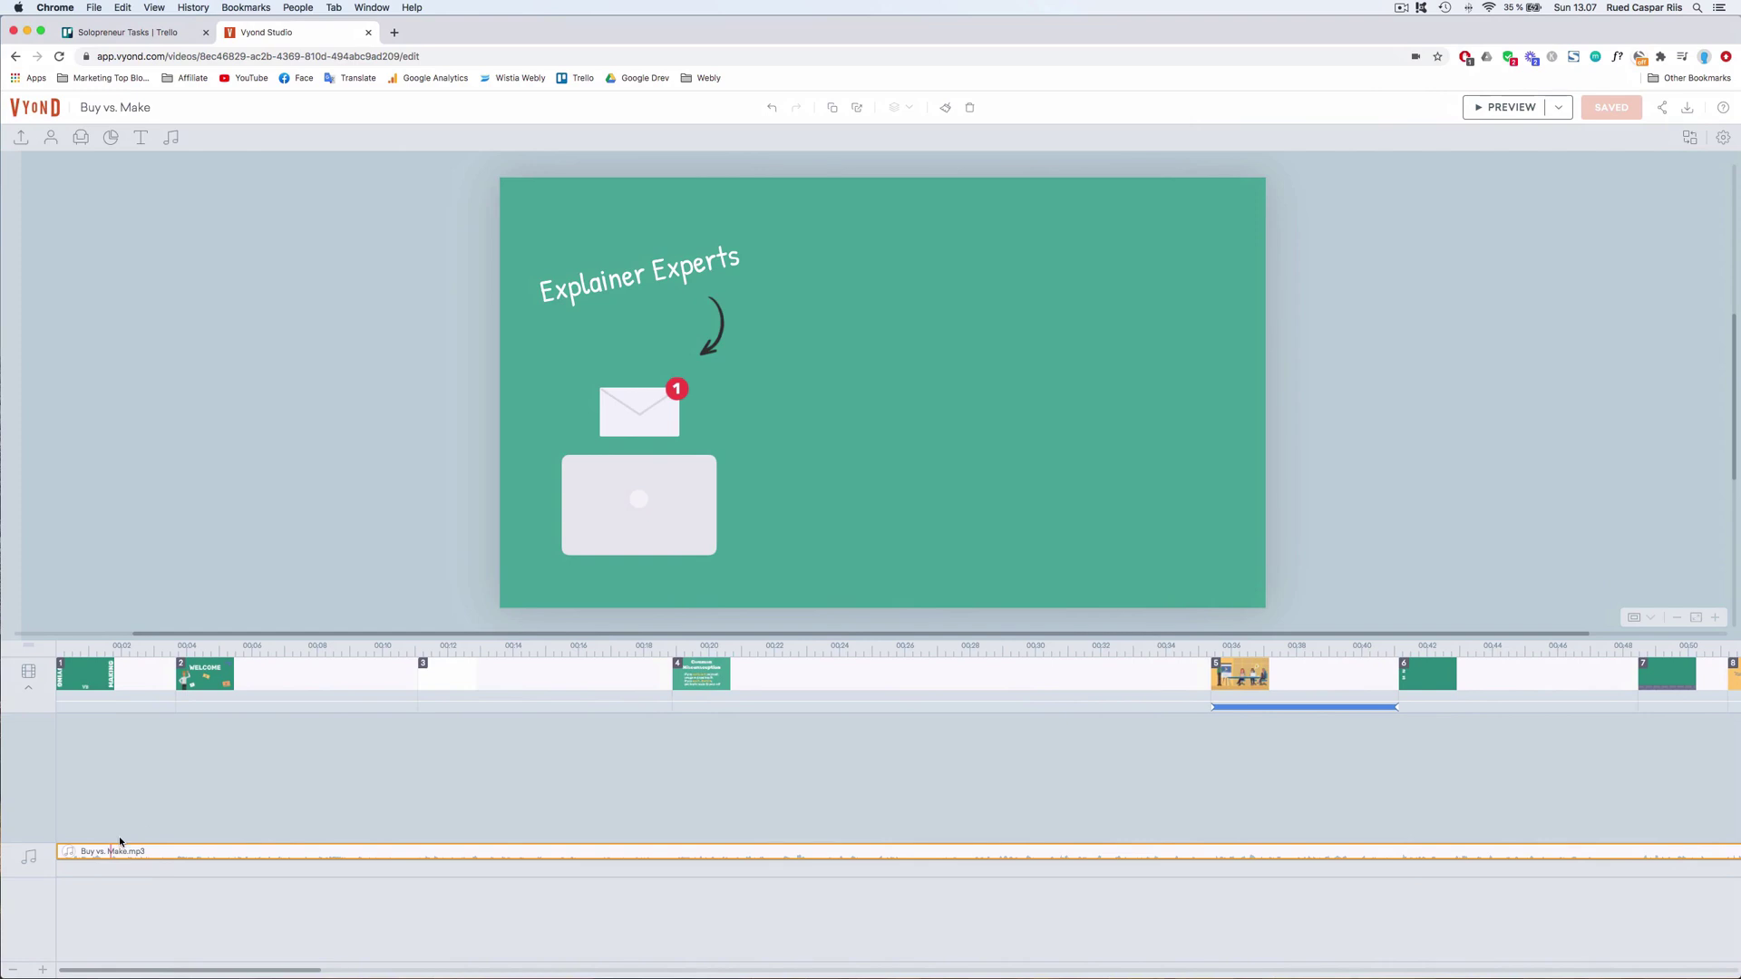
{"action": "right_click", "coordinate": [79, 852]}
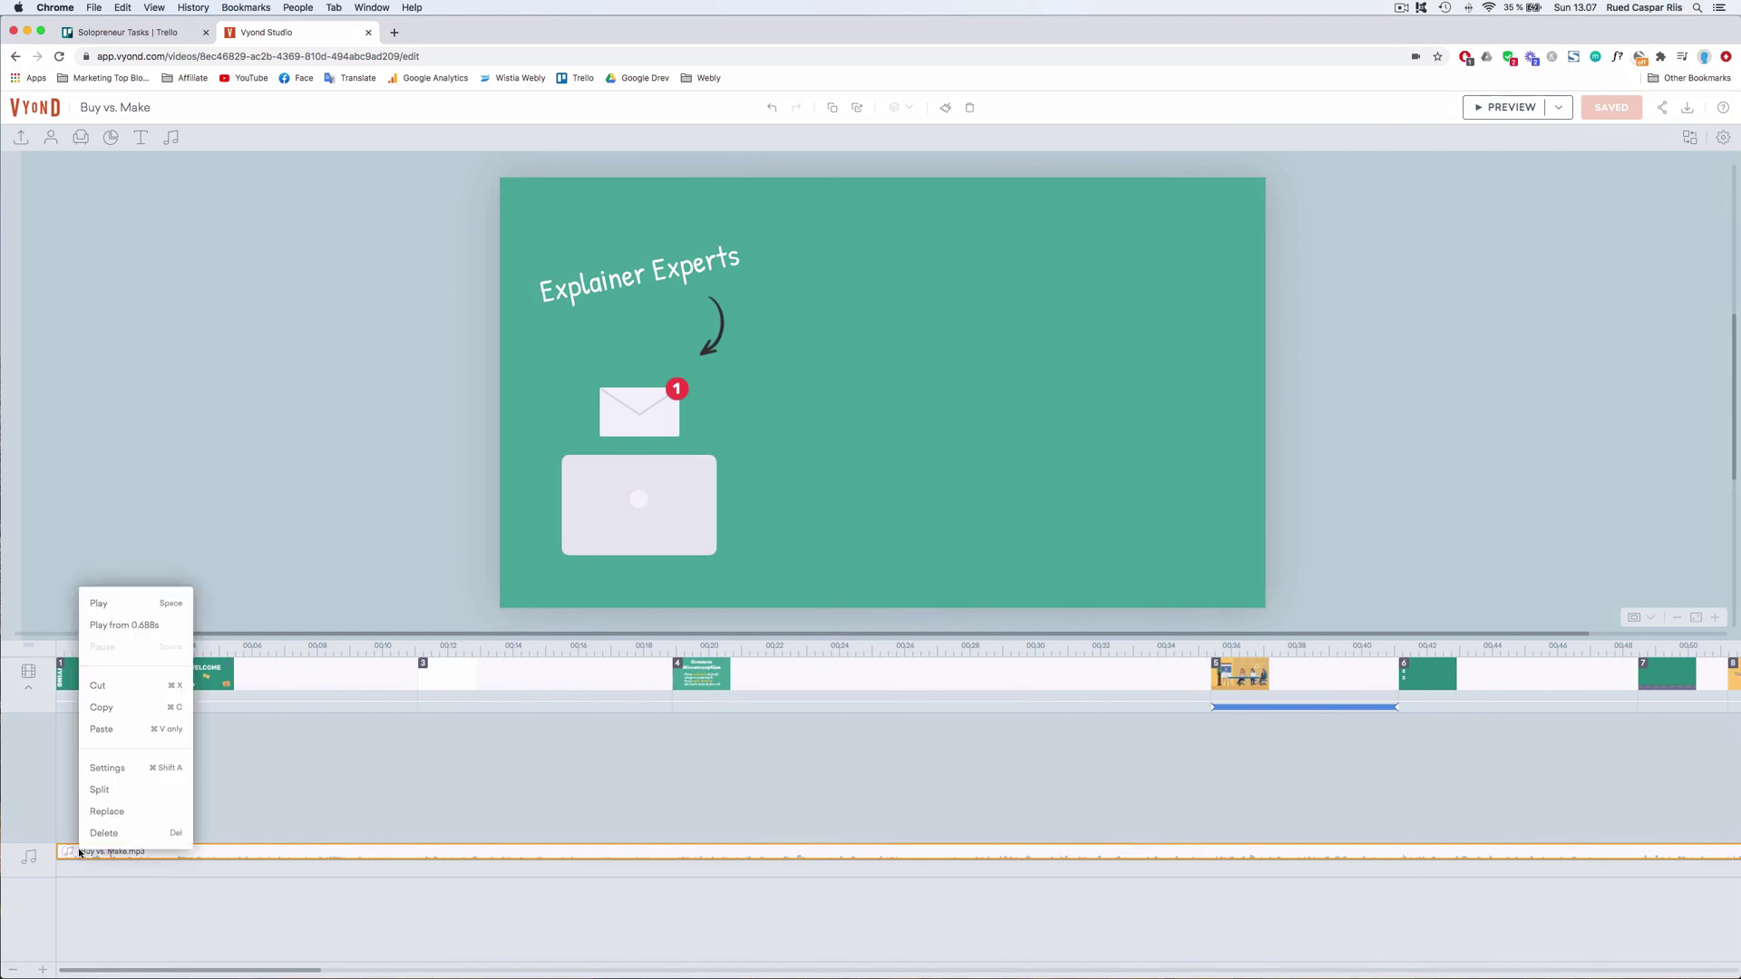
{"action": "left_click", "coordinate": [126, 604]}
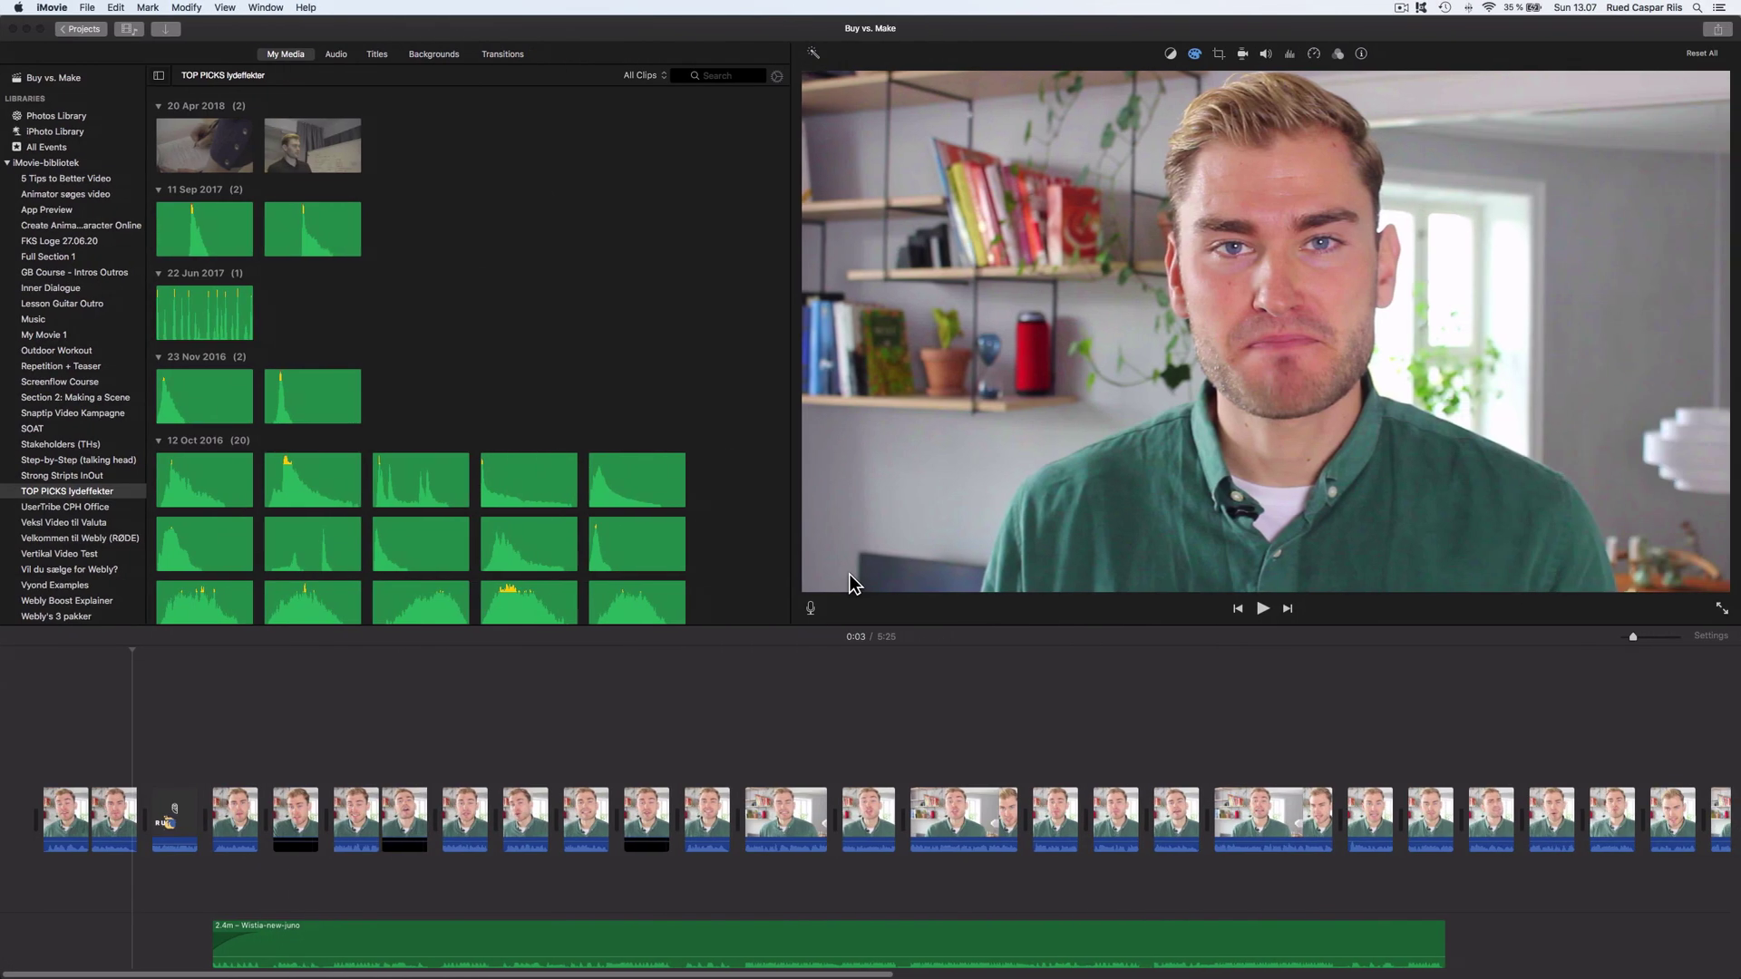
Step: Look through the full talking-head timeline in iMovie, and compare it with the complete scene timeline in Vyond
{"action": "scroll", "coordinate": [477, 727], "scroll_direction": "right", "scroll_amount": 12}
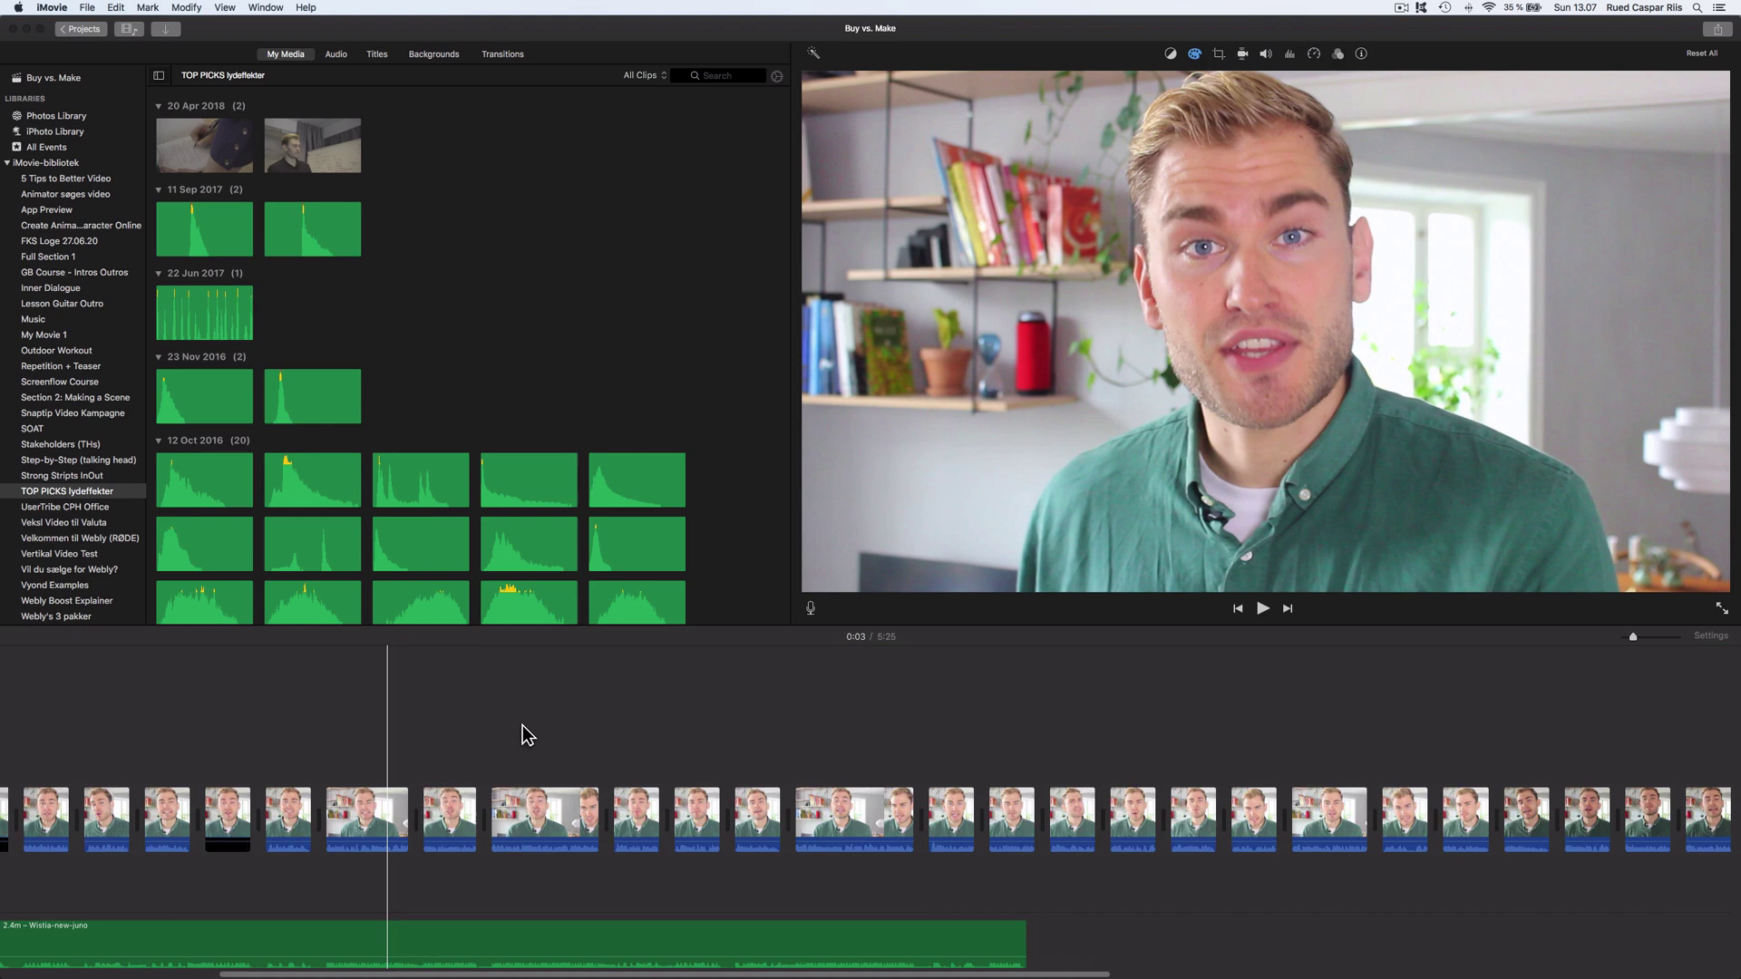
{"action": "scroll", "coordinate": [634, 732], "scroll_direction": "right", "scroll_amount": 7}
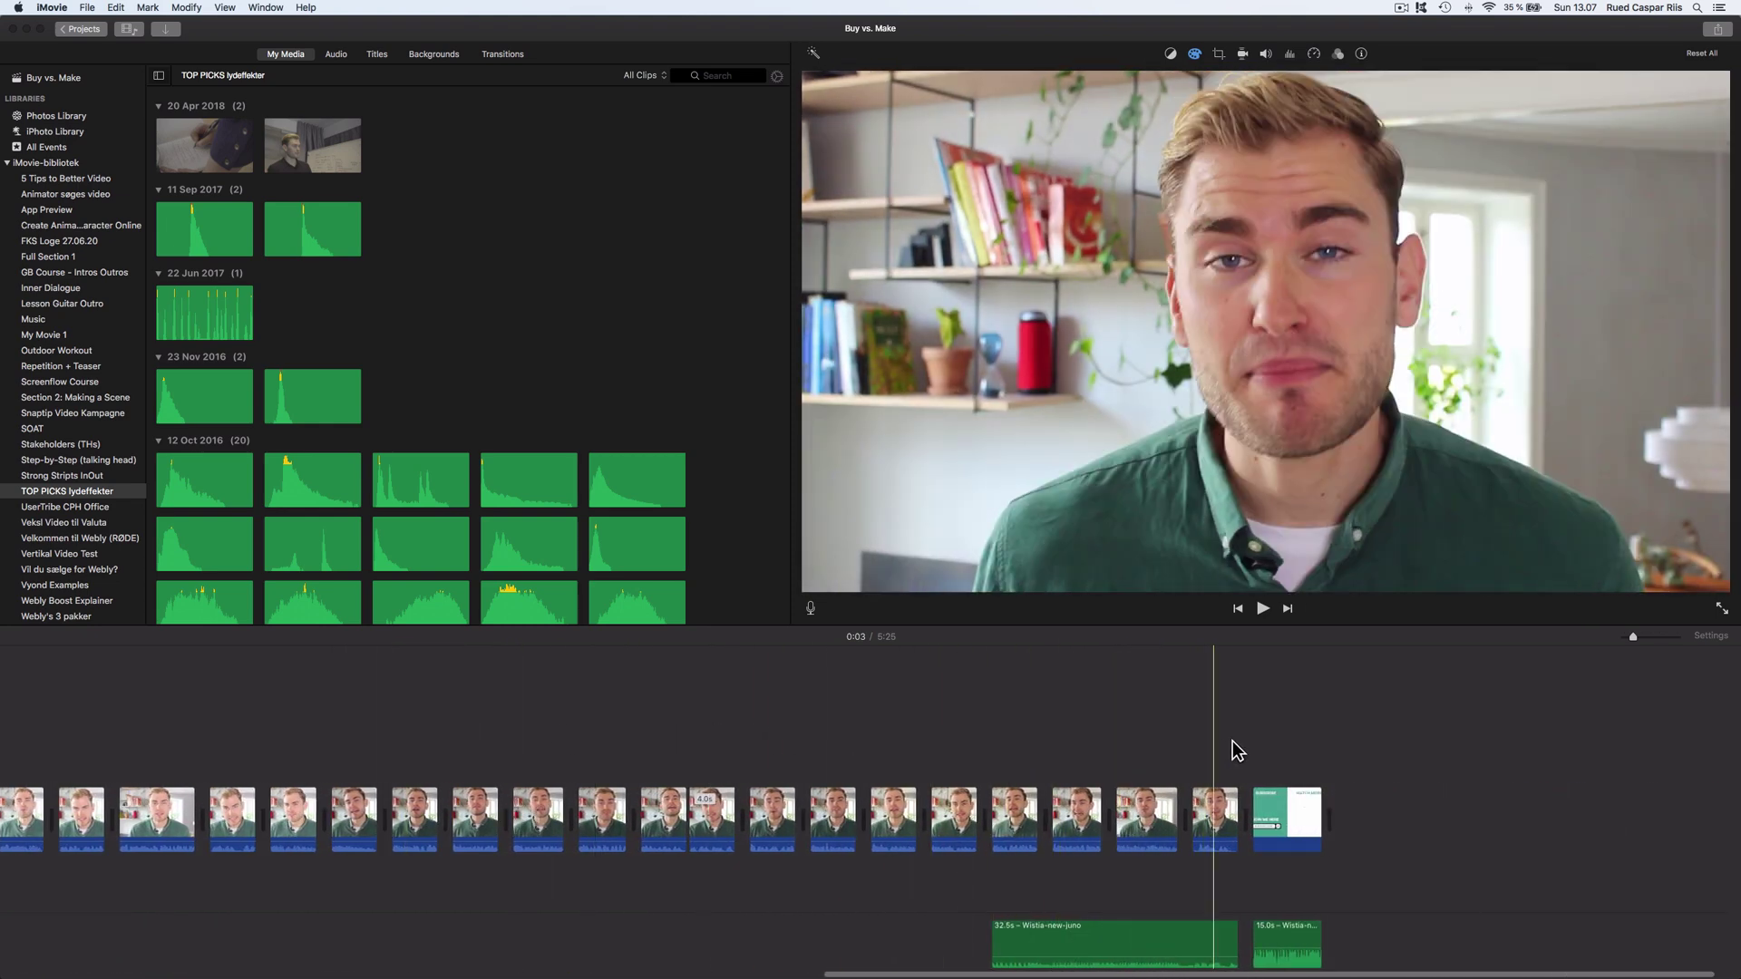
{"action": "key", "text": "ctrl+Left"}
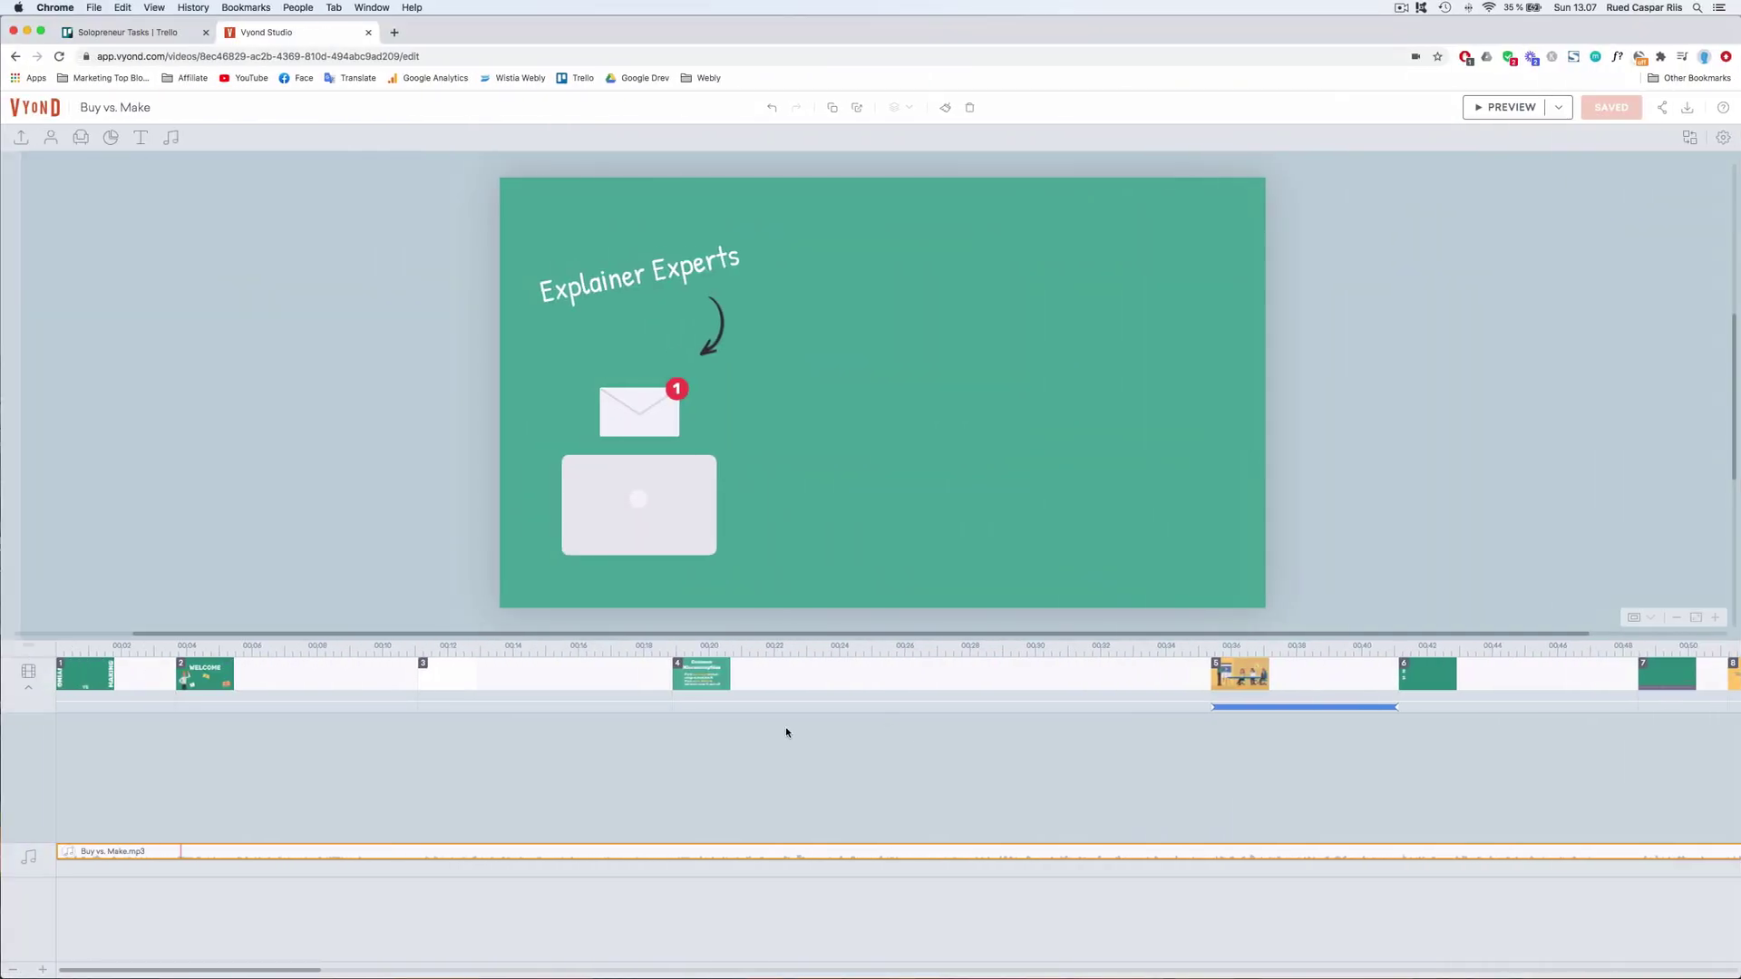
{"action": "left_click", "coordinate": [14, 970]}
{"action": "left_click", "coordinate": [15, 971]}
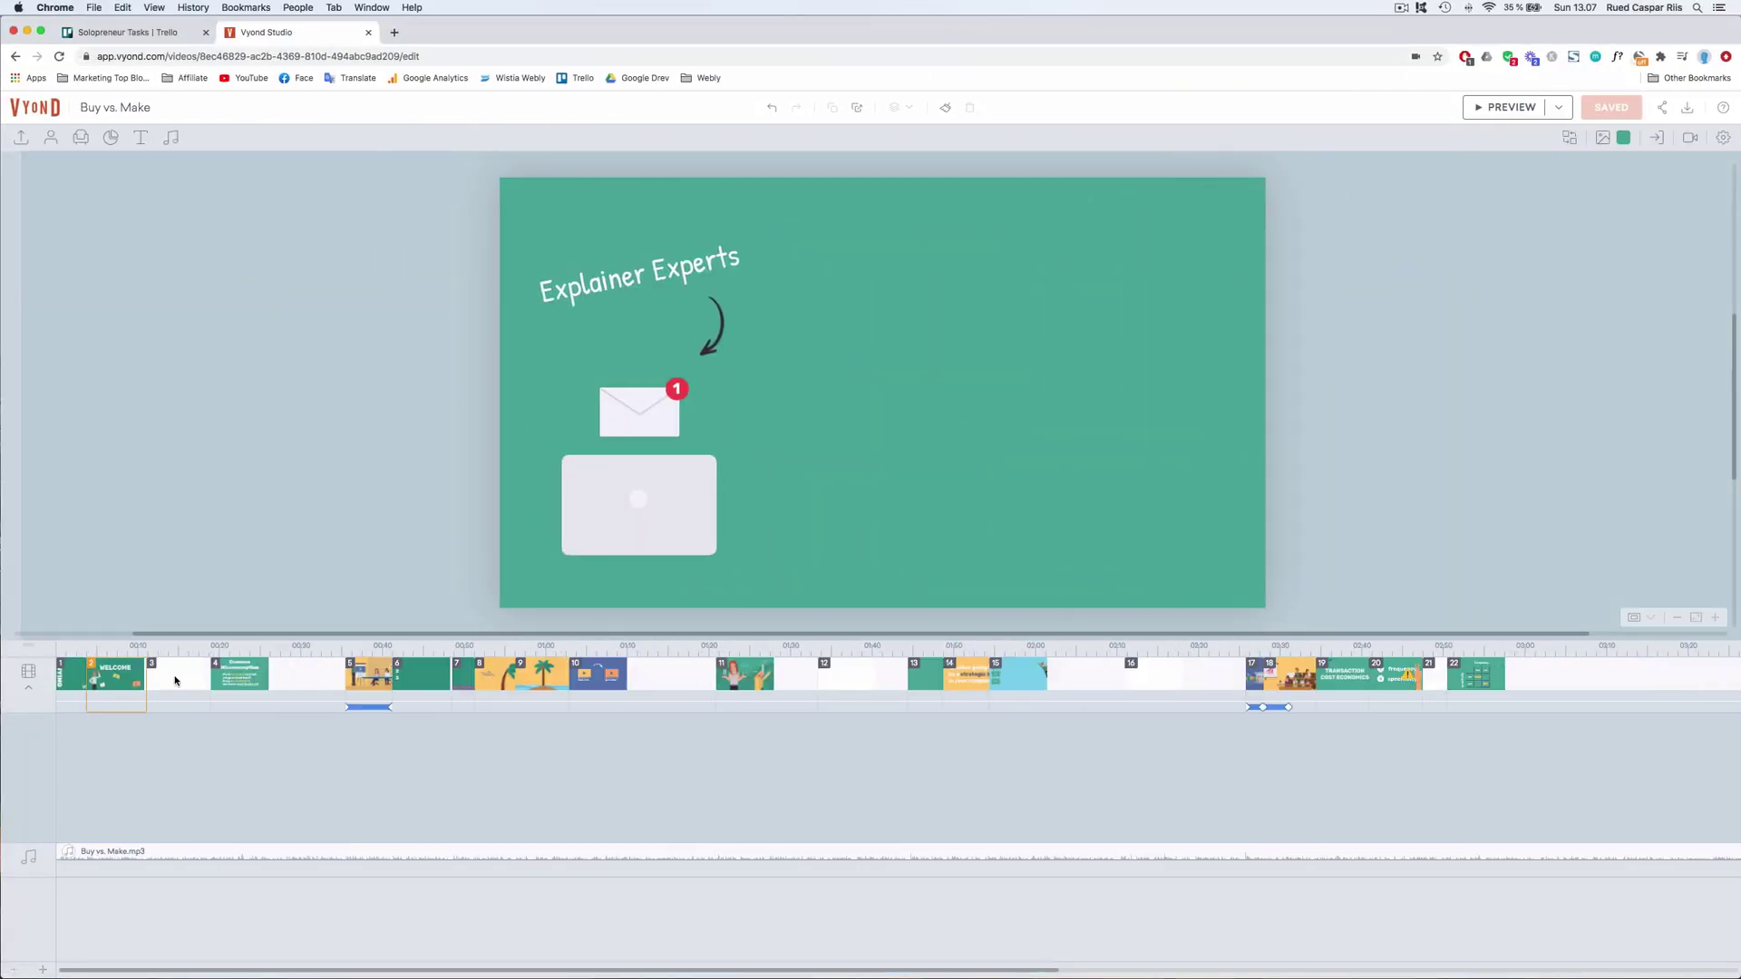
{"action": "scroll", "coordinate": [738, 684], "scroll_direction": "right", "scroll_amount": 10}
{"action": "scroll", "coordinate": [746, 682], "scroll_direction": "right", "scroll_amount": 6}
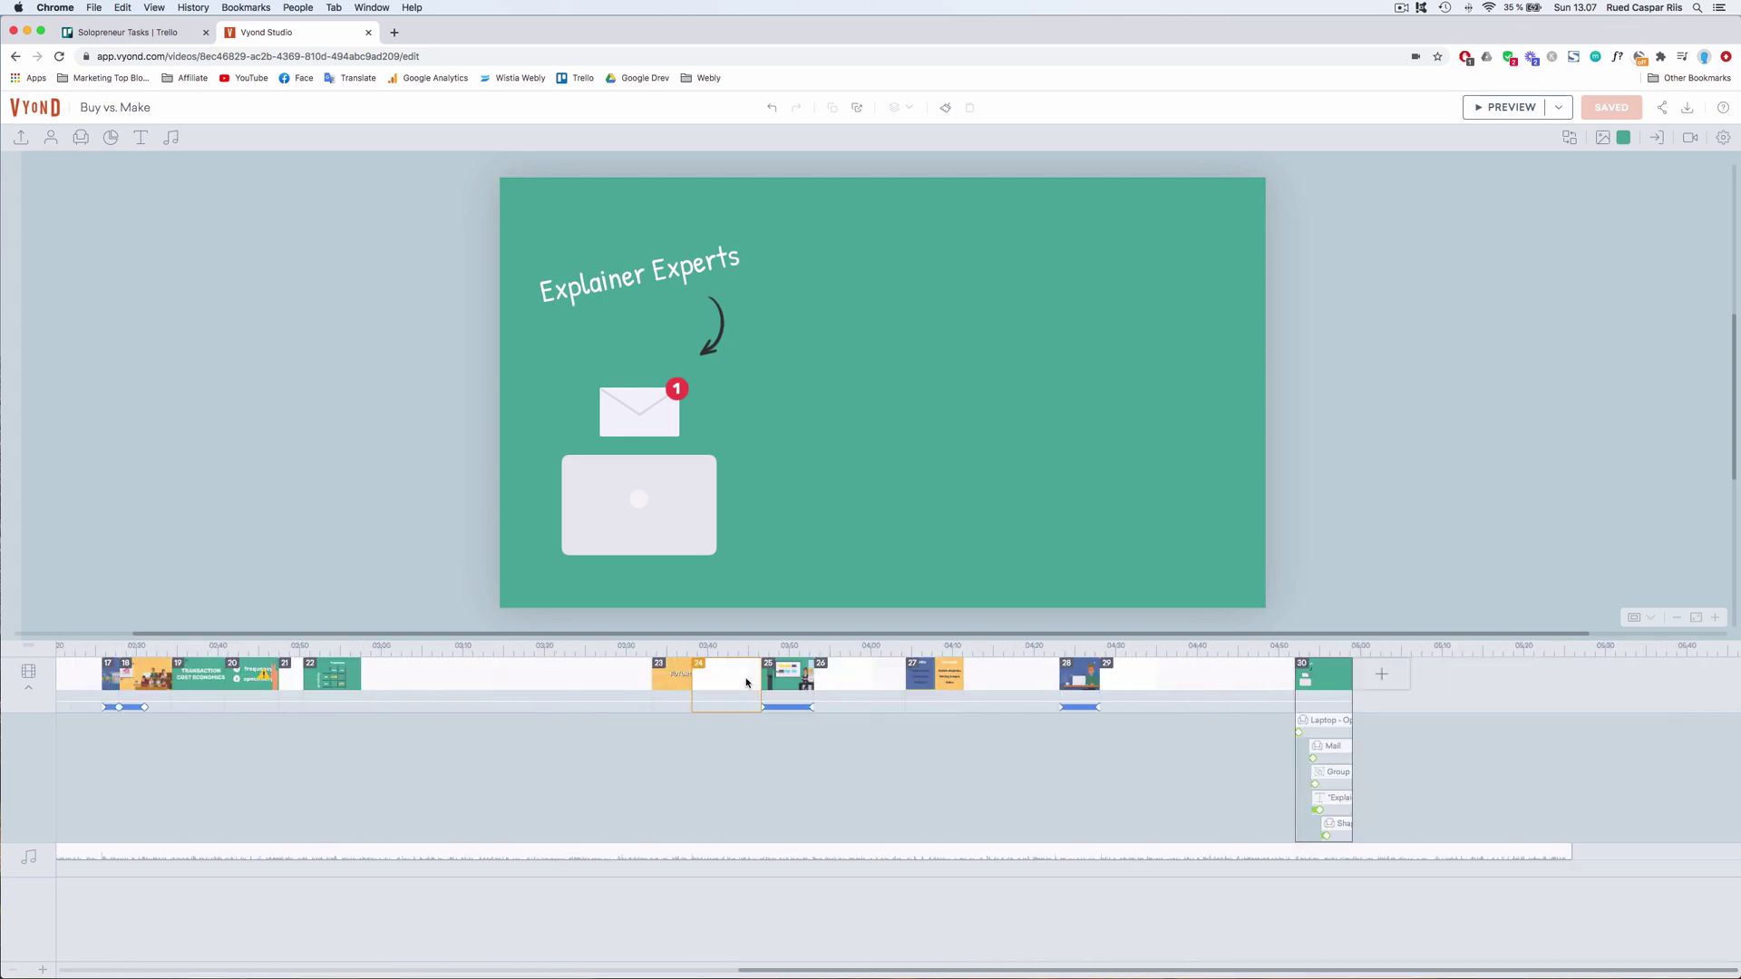
{"action": "scroll", "coordinate": [747, 682], "scroll_direction": "left", "scroll_amount": 15}
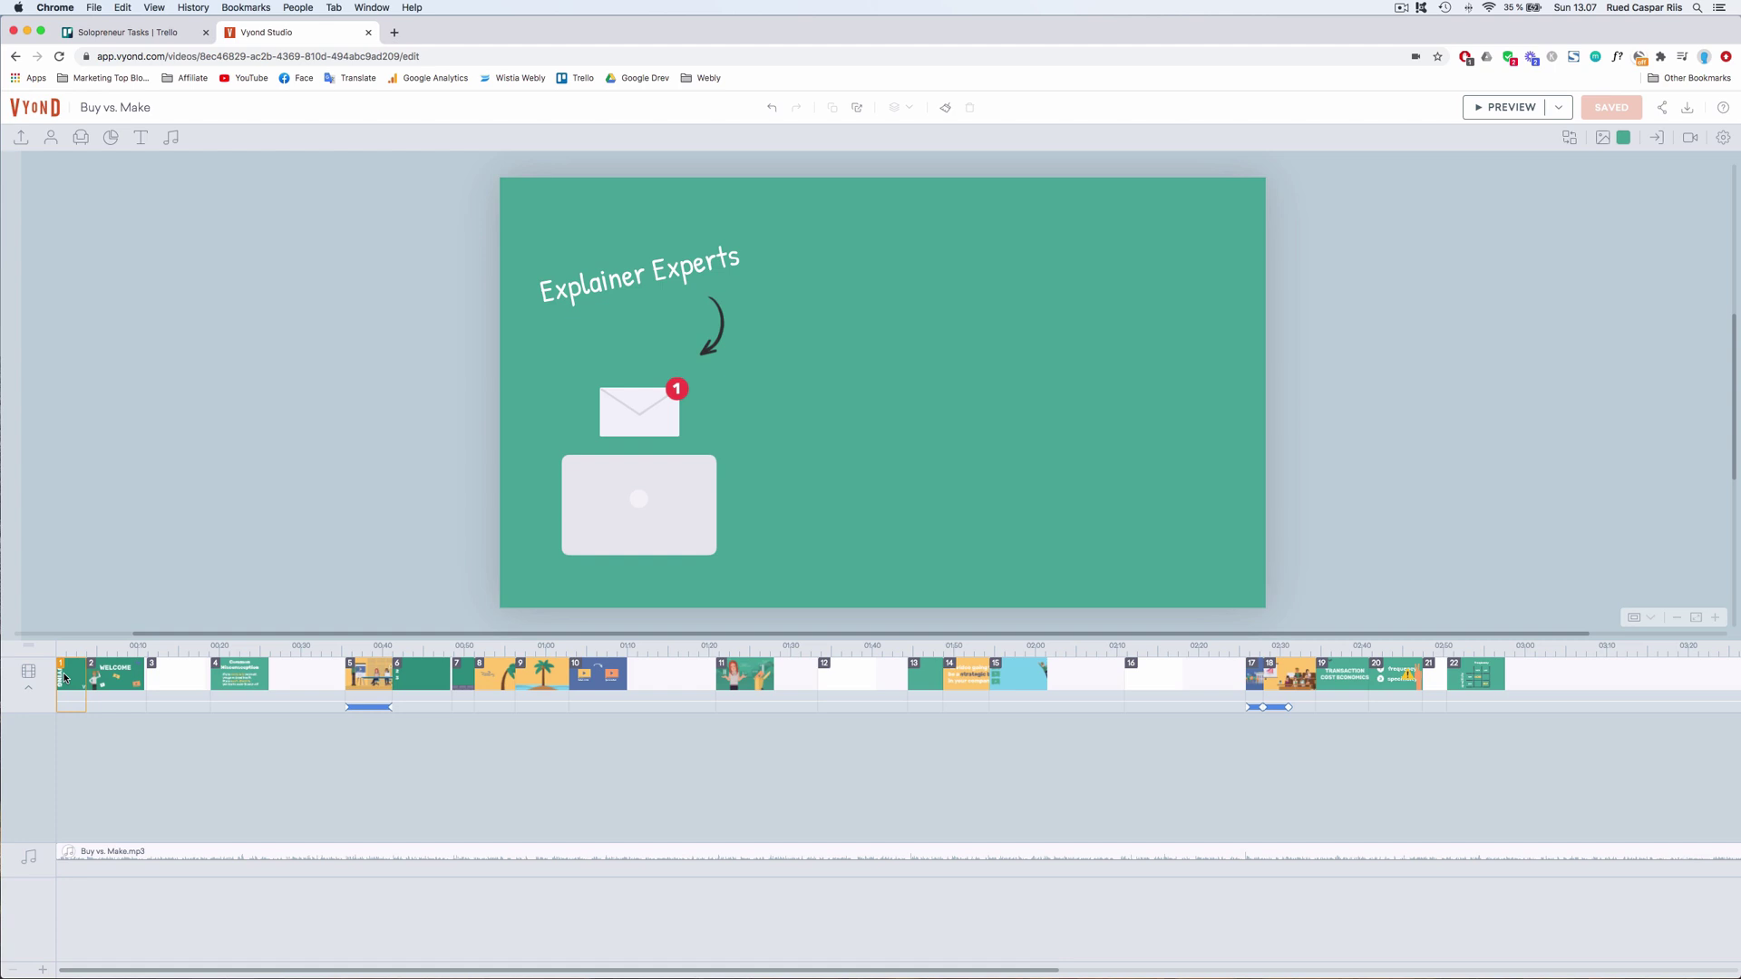
Step: Preview the animation from scene 1, skip to just before scene 5, to scene 8 and to scene 30, and exit the preview
{"action": "left_click", "coordinate": [65, 680]}
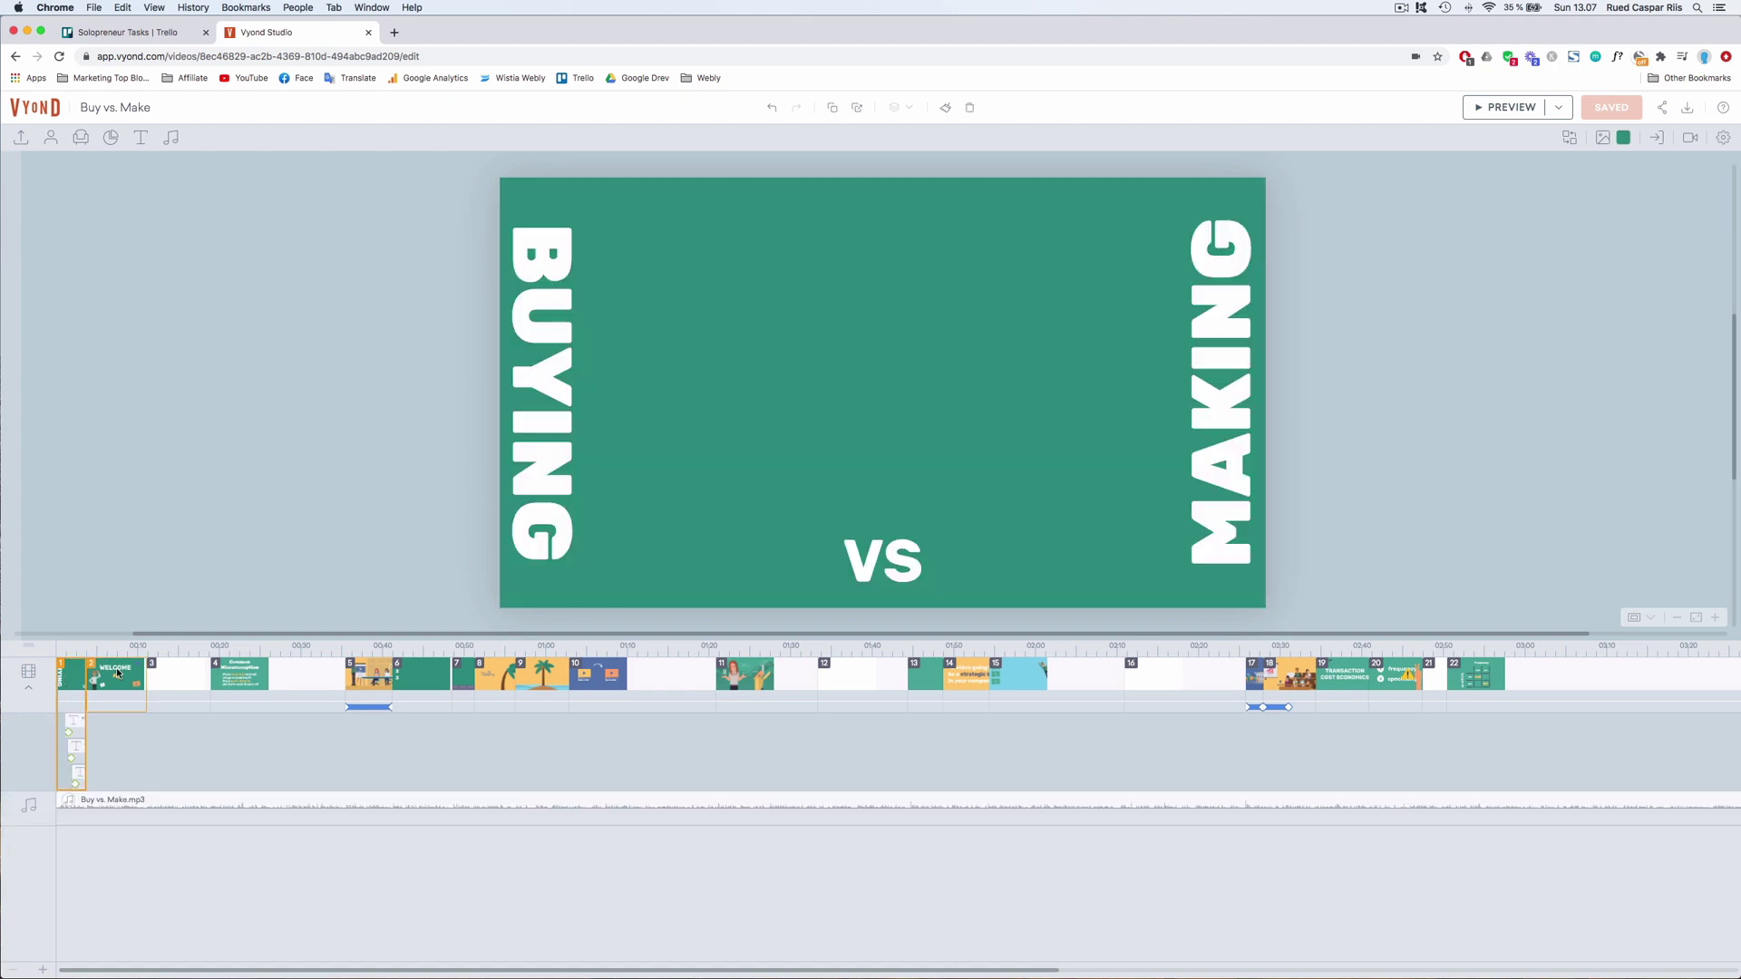
{"action": "key", "text": "space"}
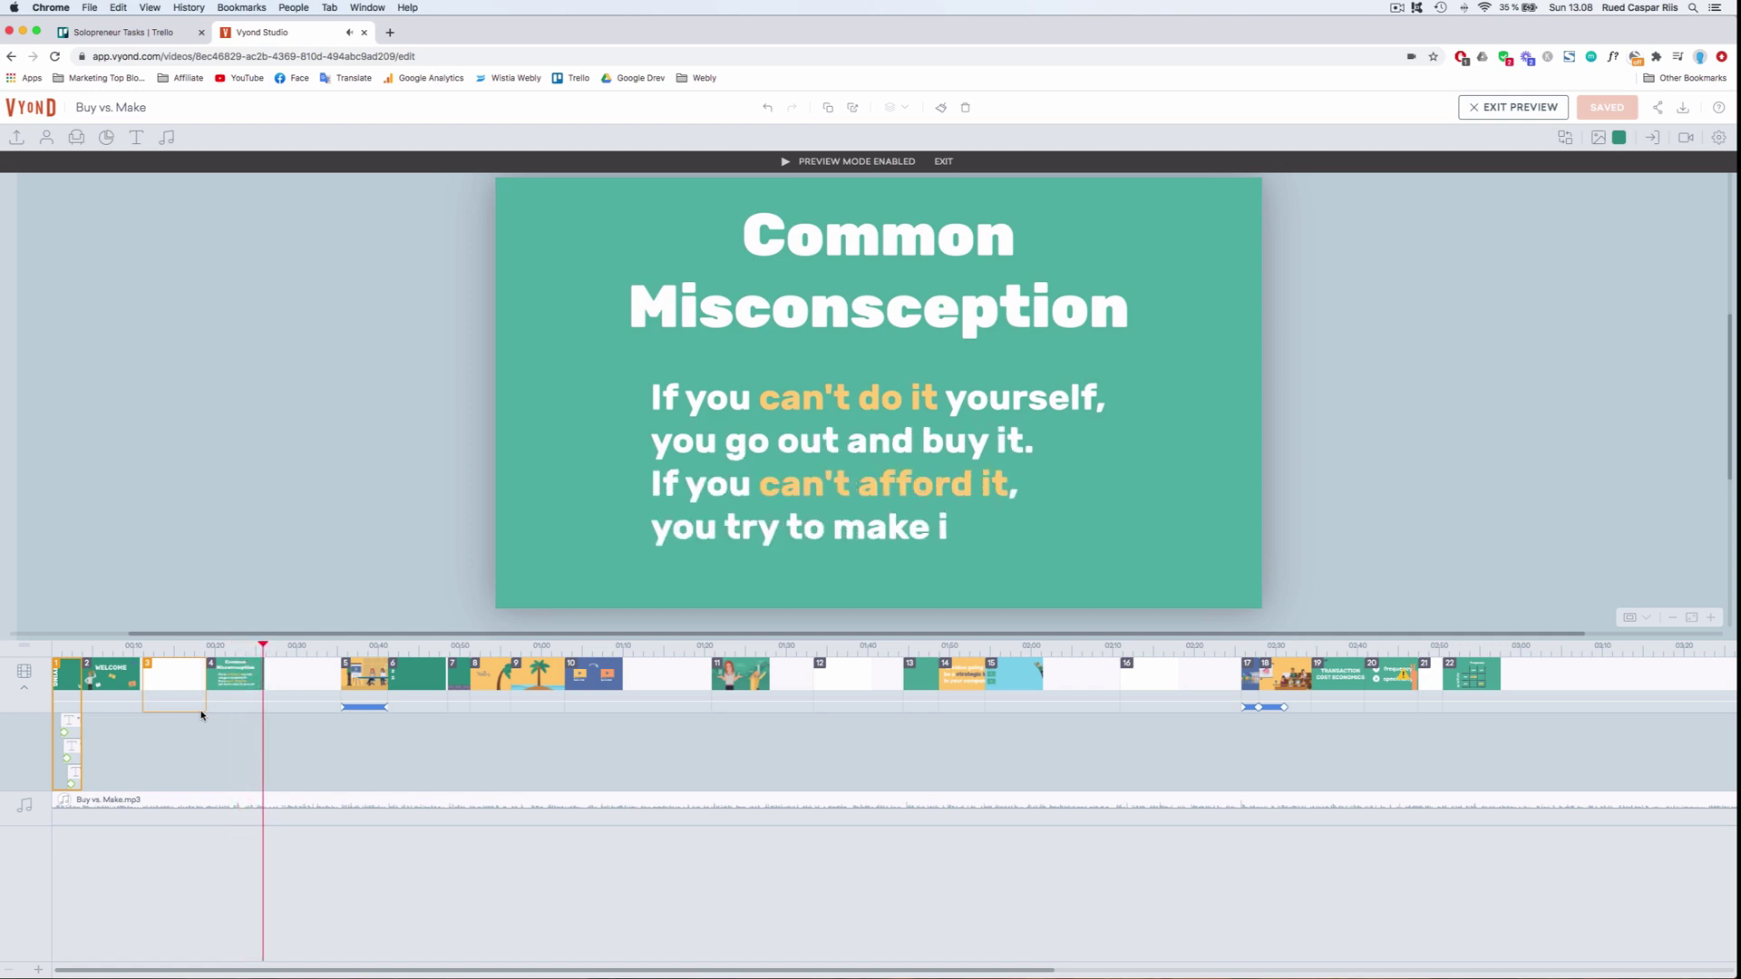
{"action": "left_click", "coordinate": [333, 650]}
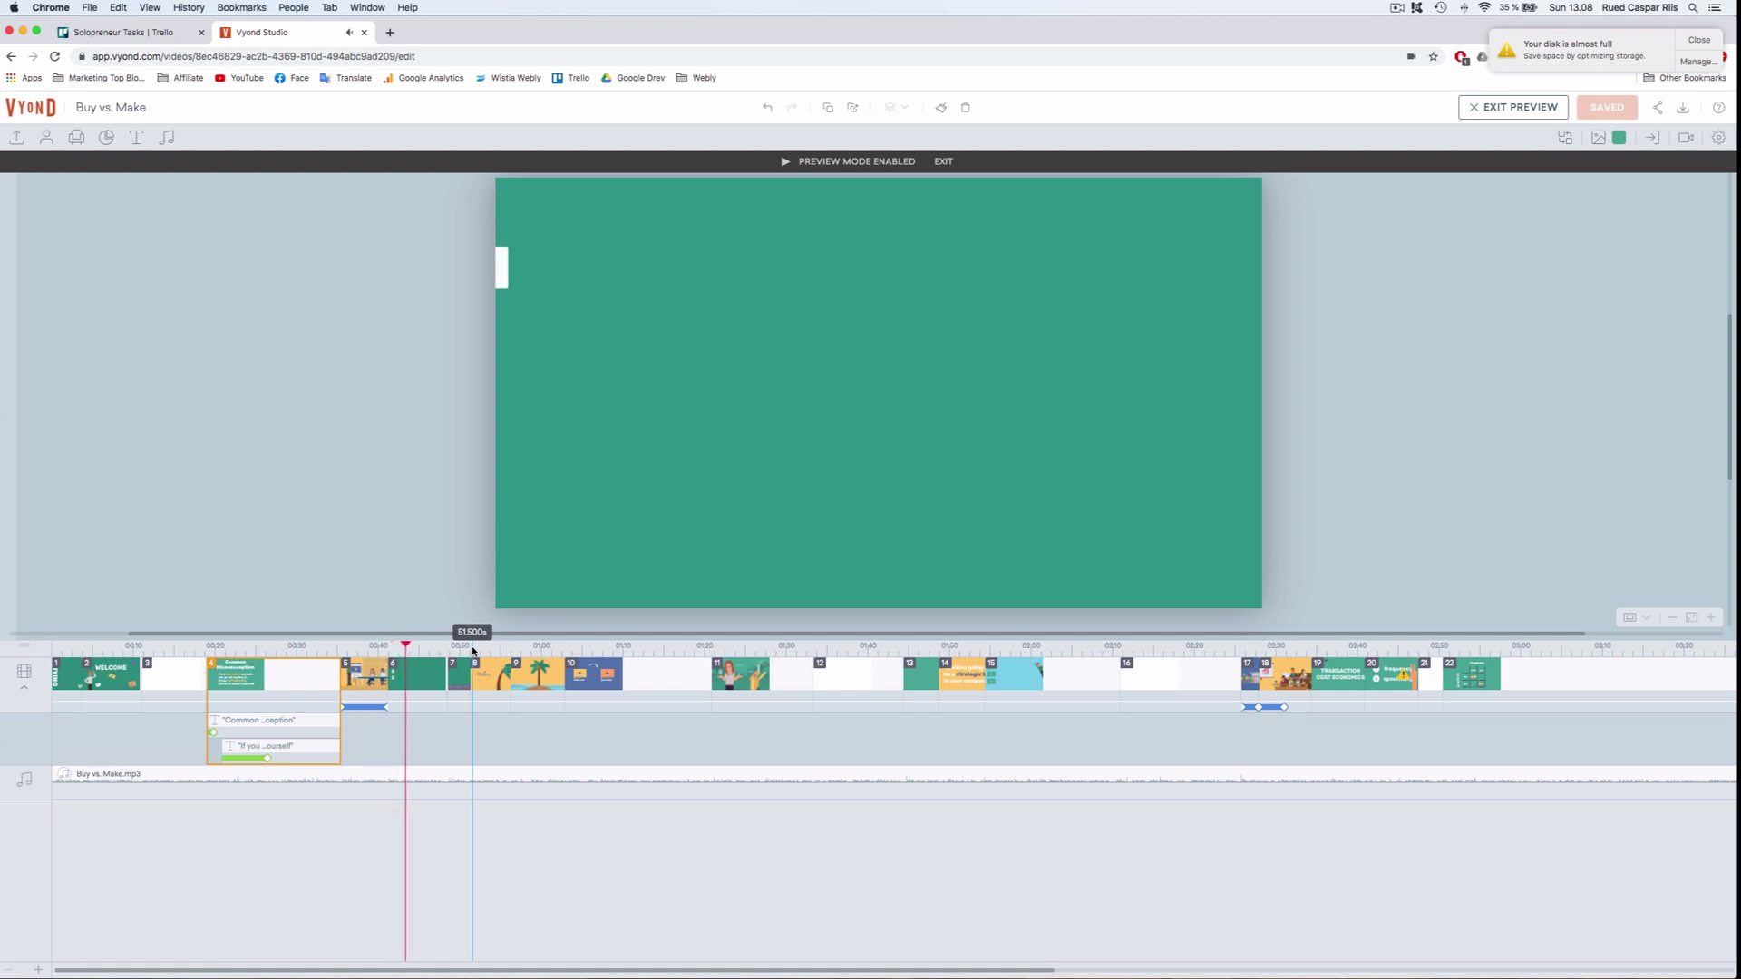
{"action": "left_click", "coordinate": [473, 650]}
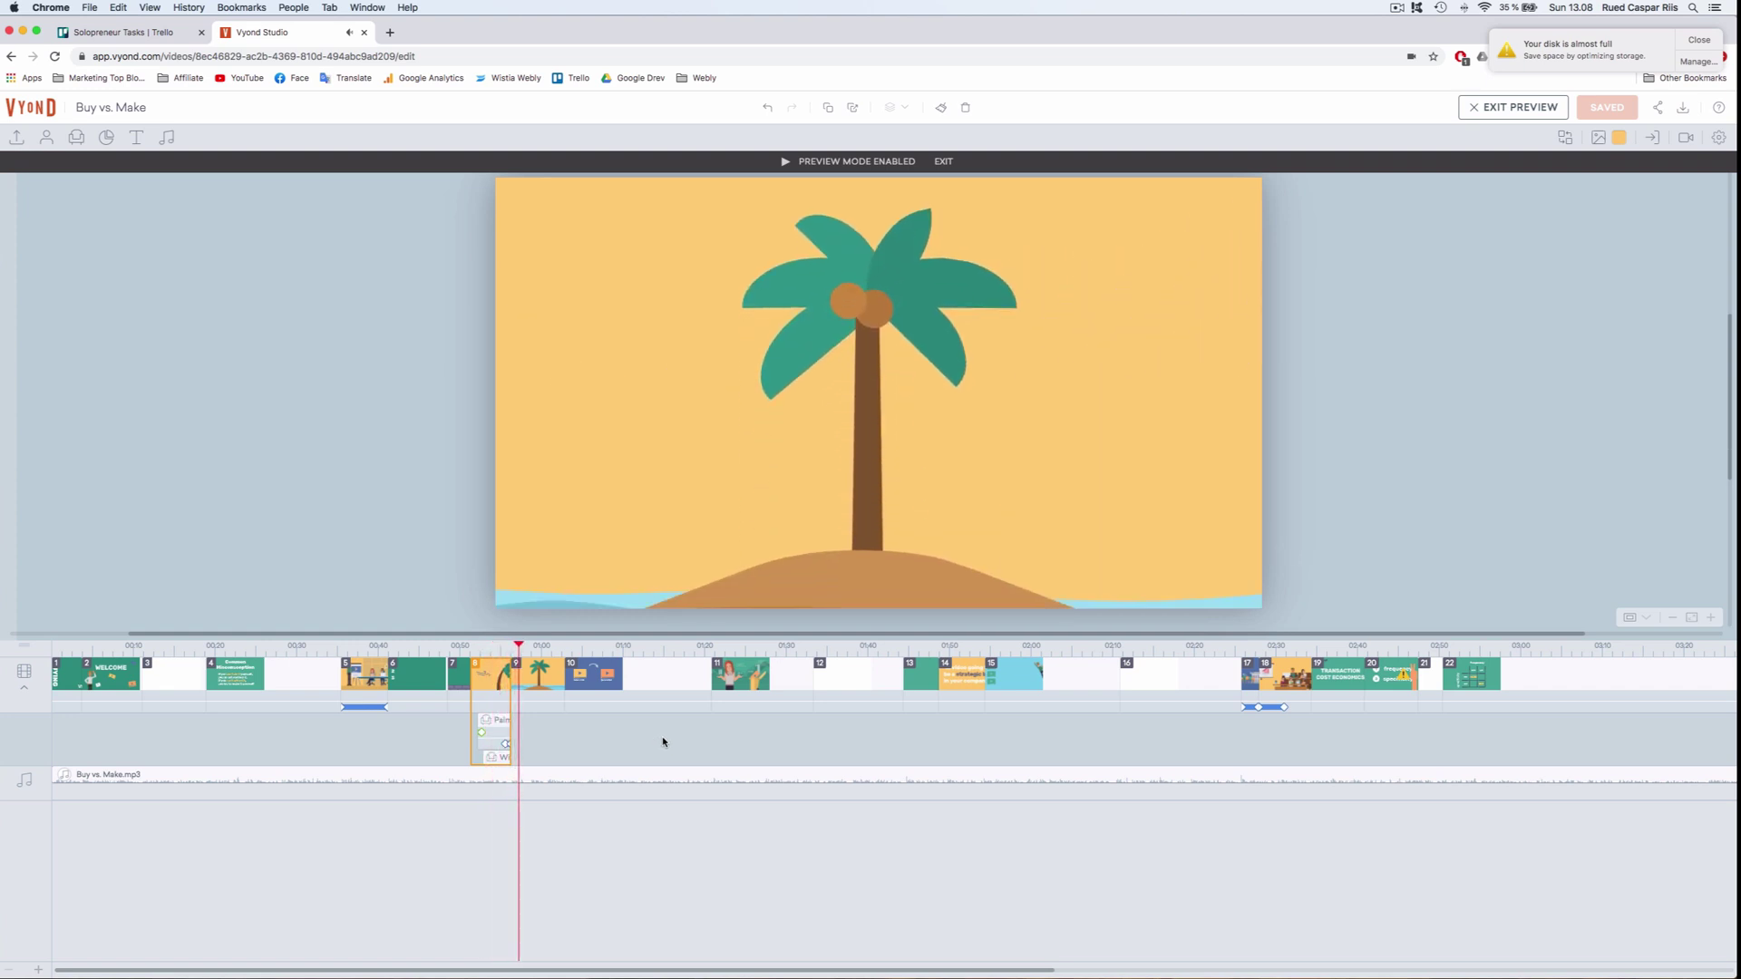
{"action": "scroll", "coordinate": [871, 699], "scroll_direction": "right", "scroll_amount": 10}
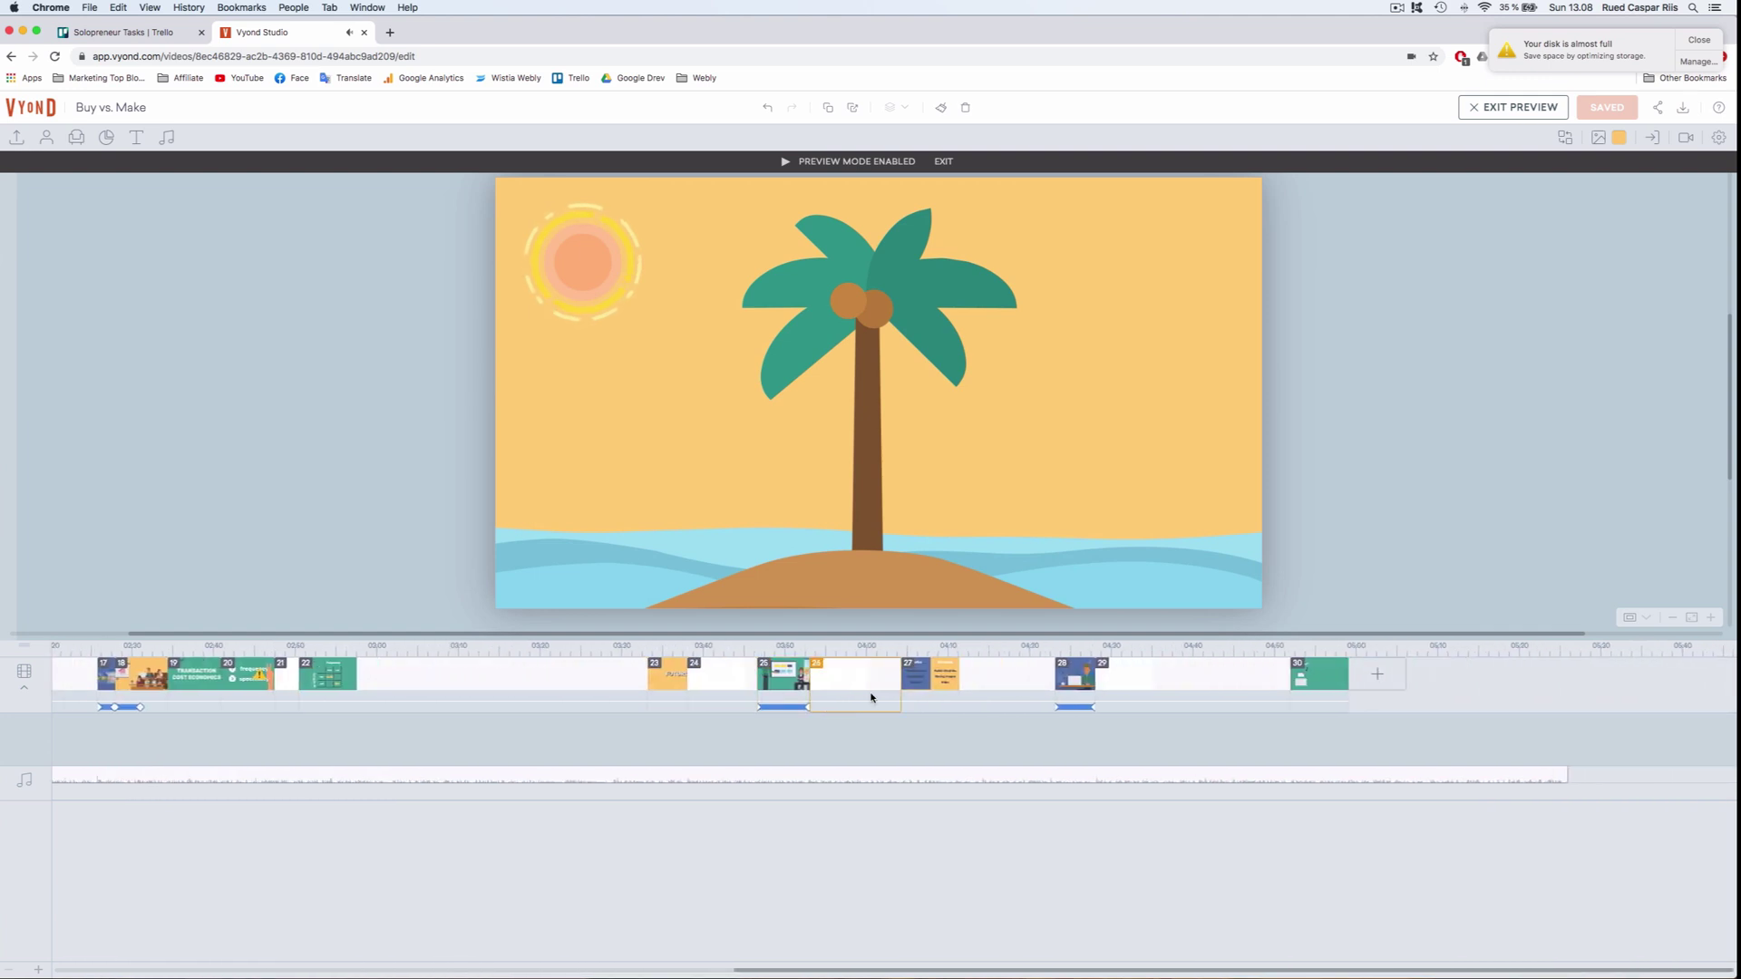
{"action": "left_click", "coordinate": [1292, 647]}
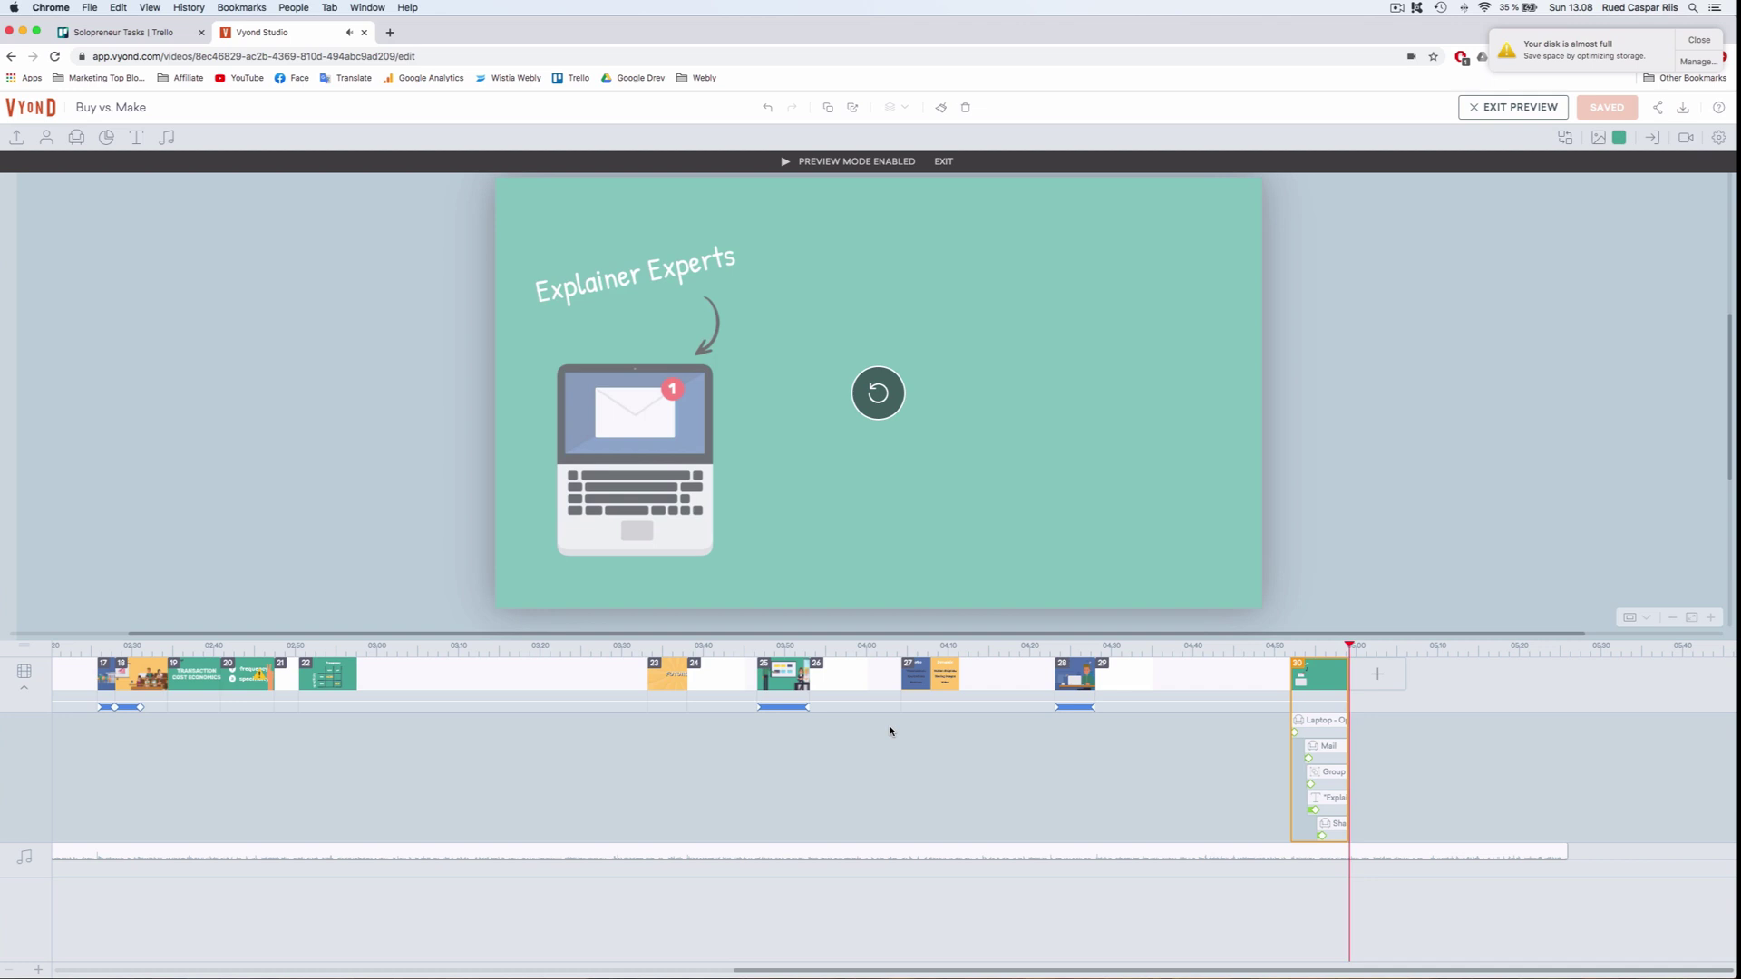
{"action": "left_click", "coordinate": [890, 729]}
{"action": "scroll", "coordinate": [866, 689], "scroll_direction": "left", "scroll_amount": 10}
{"action": "scroll", "coordinate": [828, 683], "scroll_direction": "left", "scroll_amount": 4}
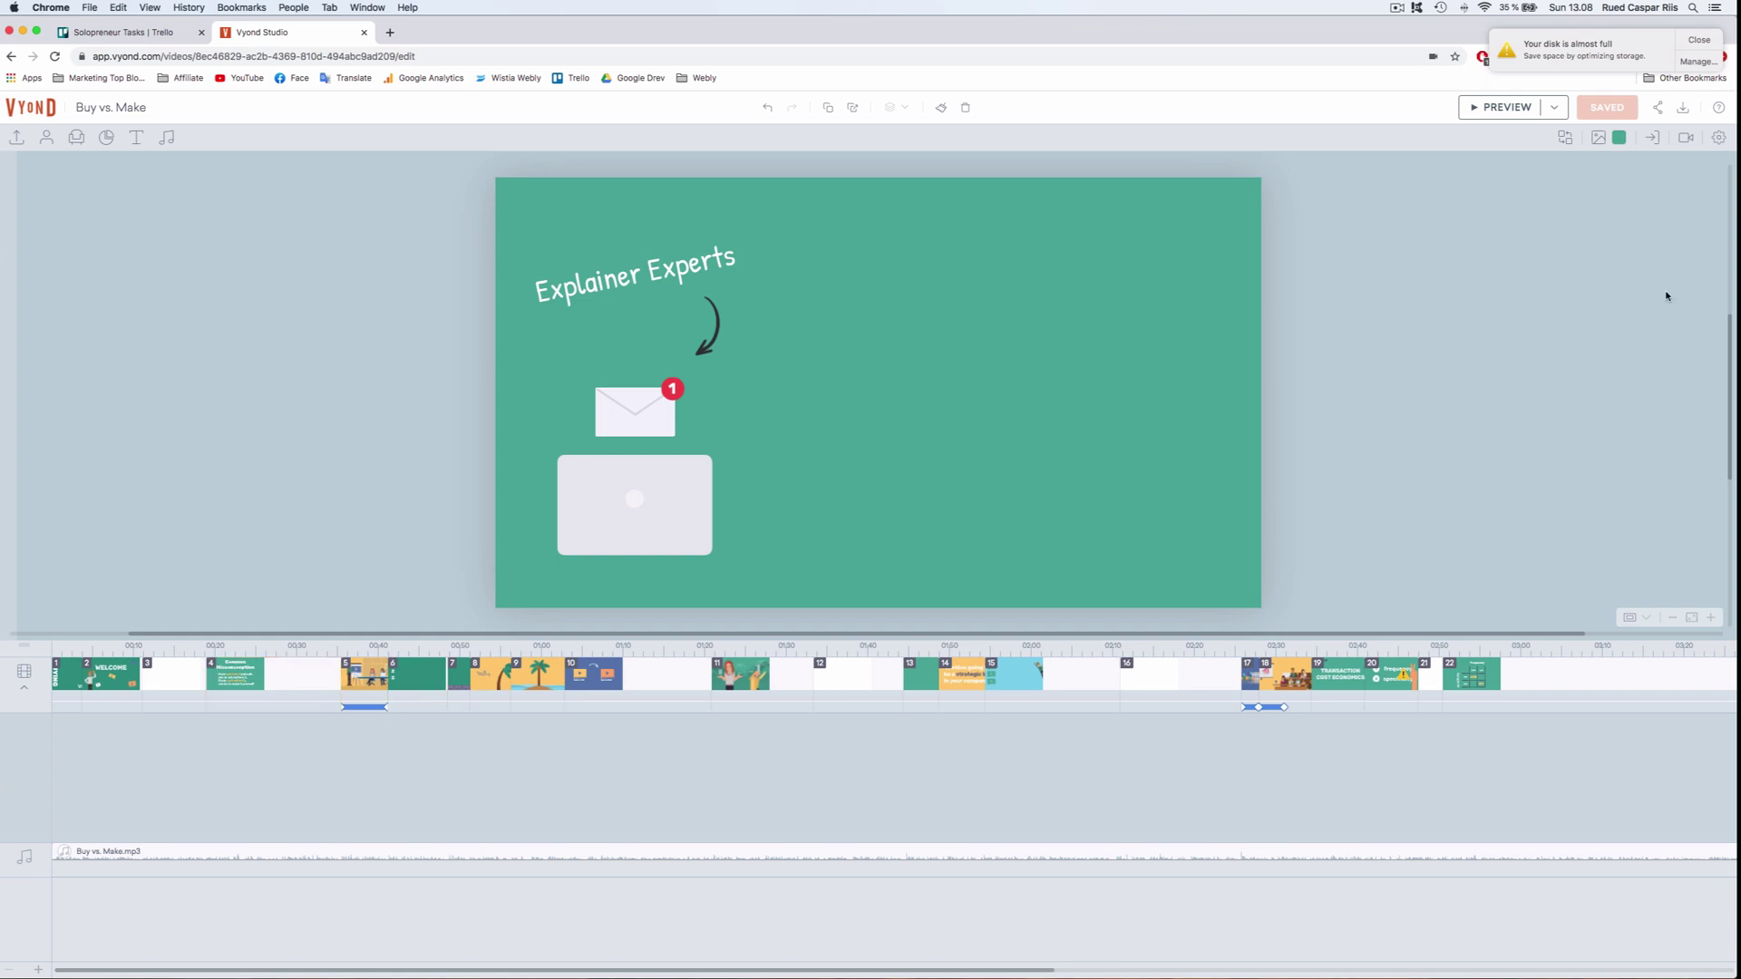
Step: Dismiss the disk space notification and generate the animation as a Full HD (1080p) video
{"action": "left_click", "coordinate": [1701, 41]}
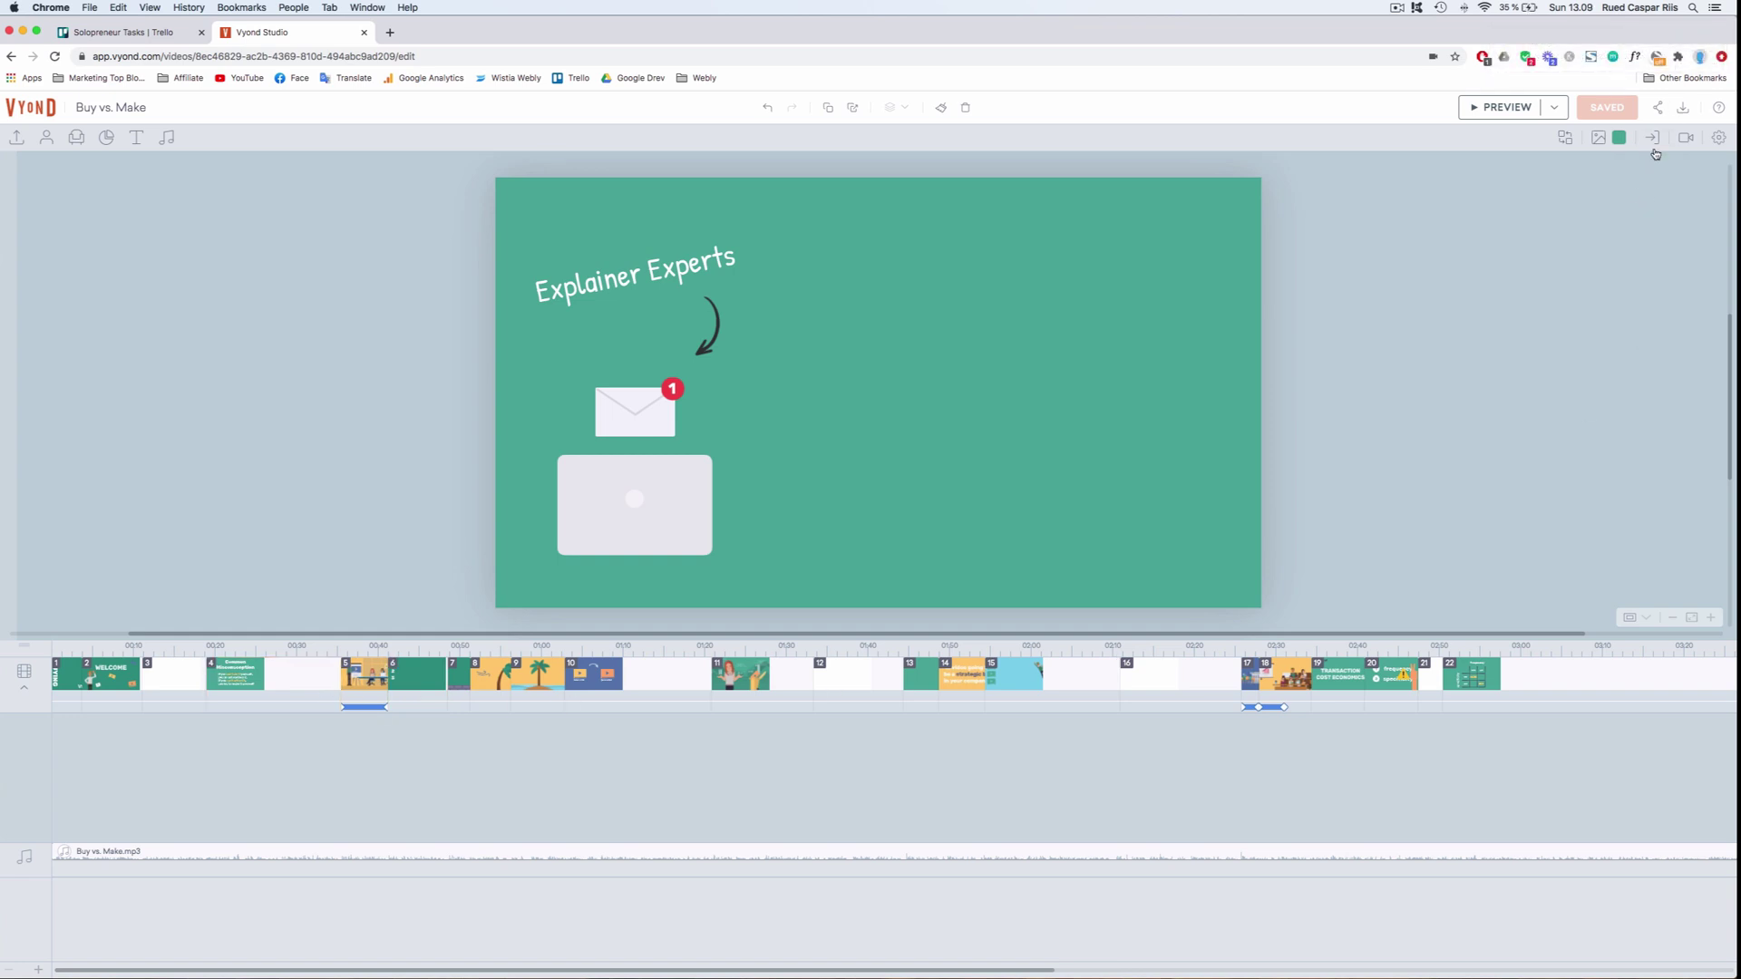
{"action": "left_click", "coordinate": [1683, 112]}
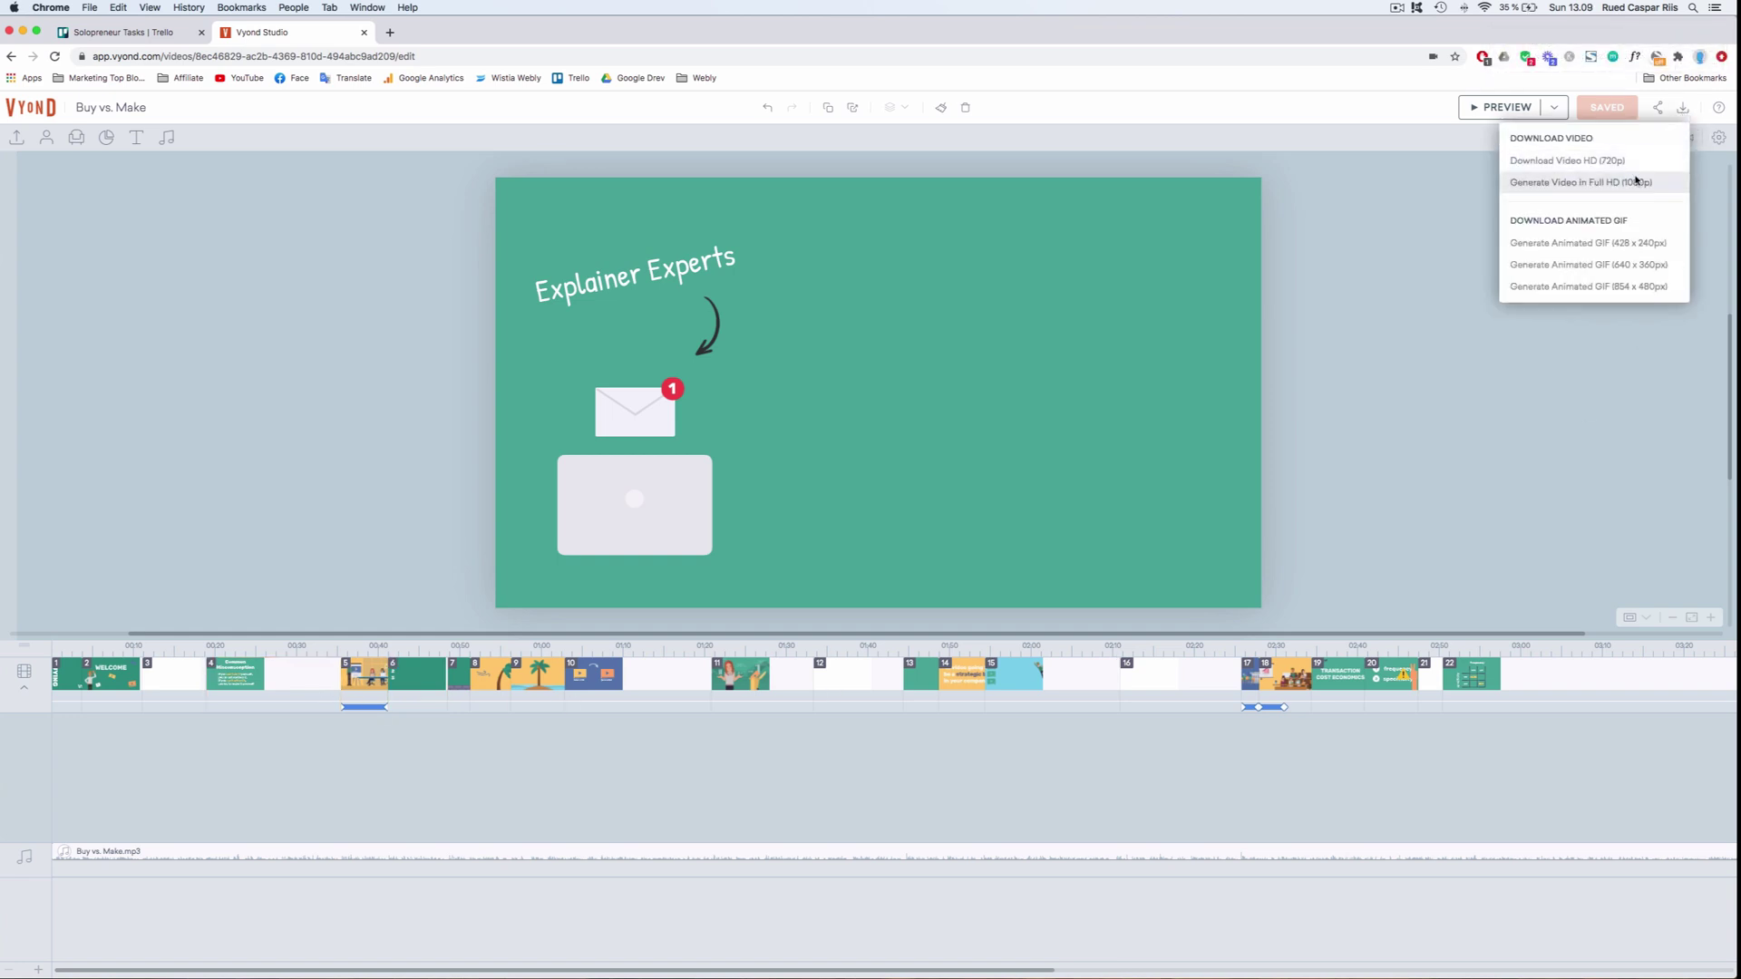
{"action": "left_click", "coordinate": [1628, 184]}
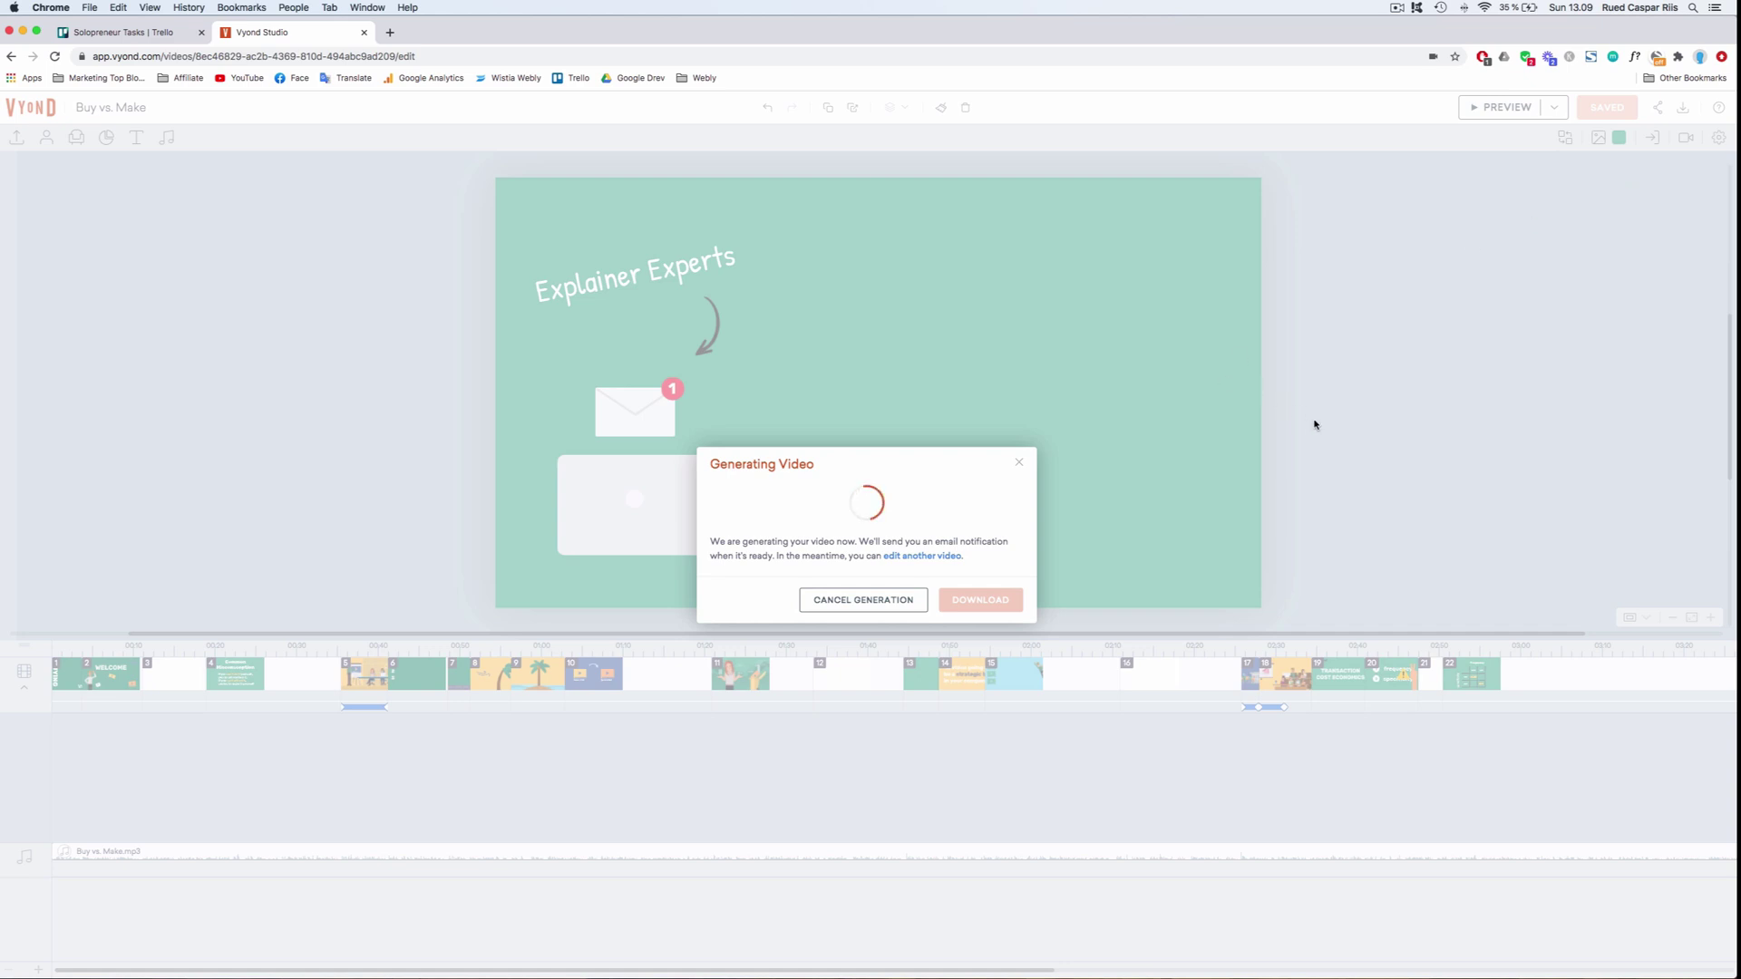
{"action": "left_click", "coordinate": [1018, 463]}
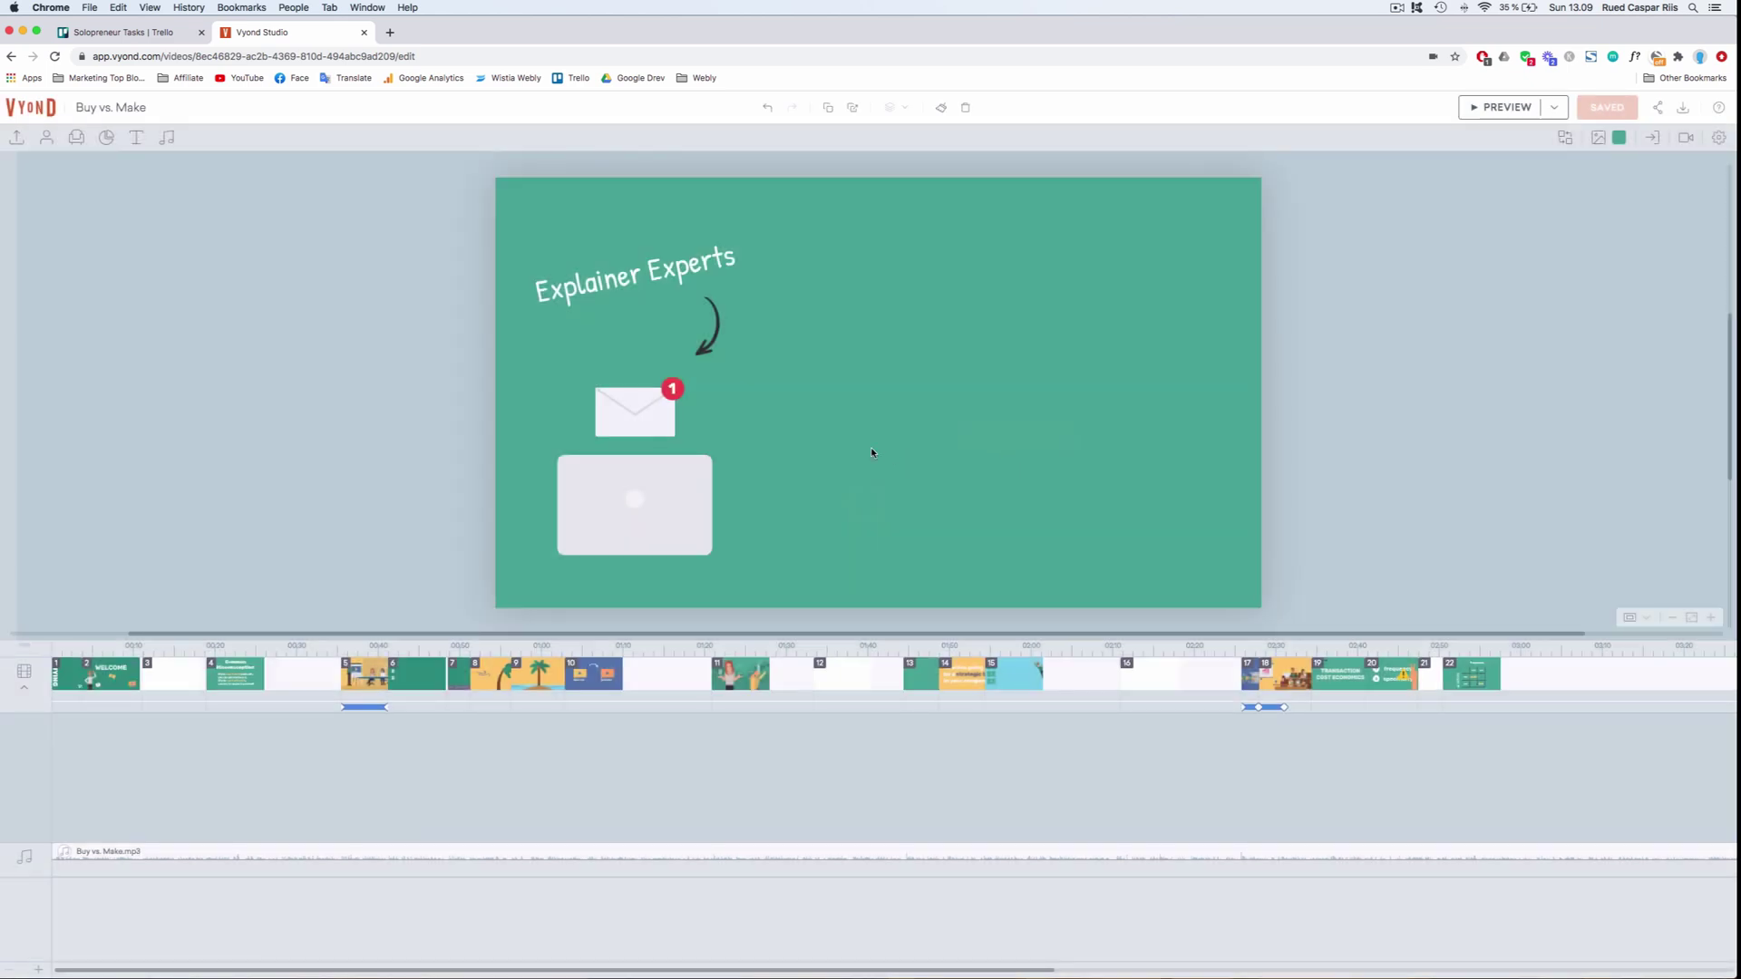
Step: Switch to iMovie and play the talking-head edit from its opening clips through the black-and-white section
{"action": "key", "text": "ctrl+Right"}
{"action": "scroll", "coordinate": [766, 694], "scroll_direction": "left", "scroll_amount": 15}
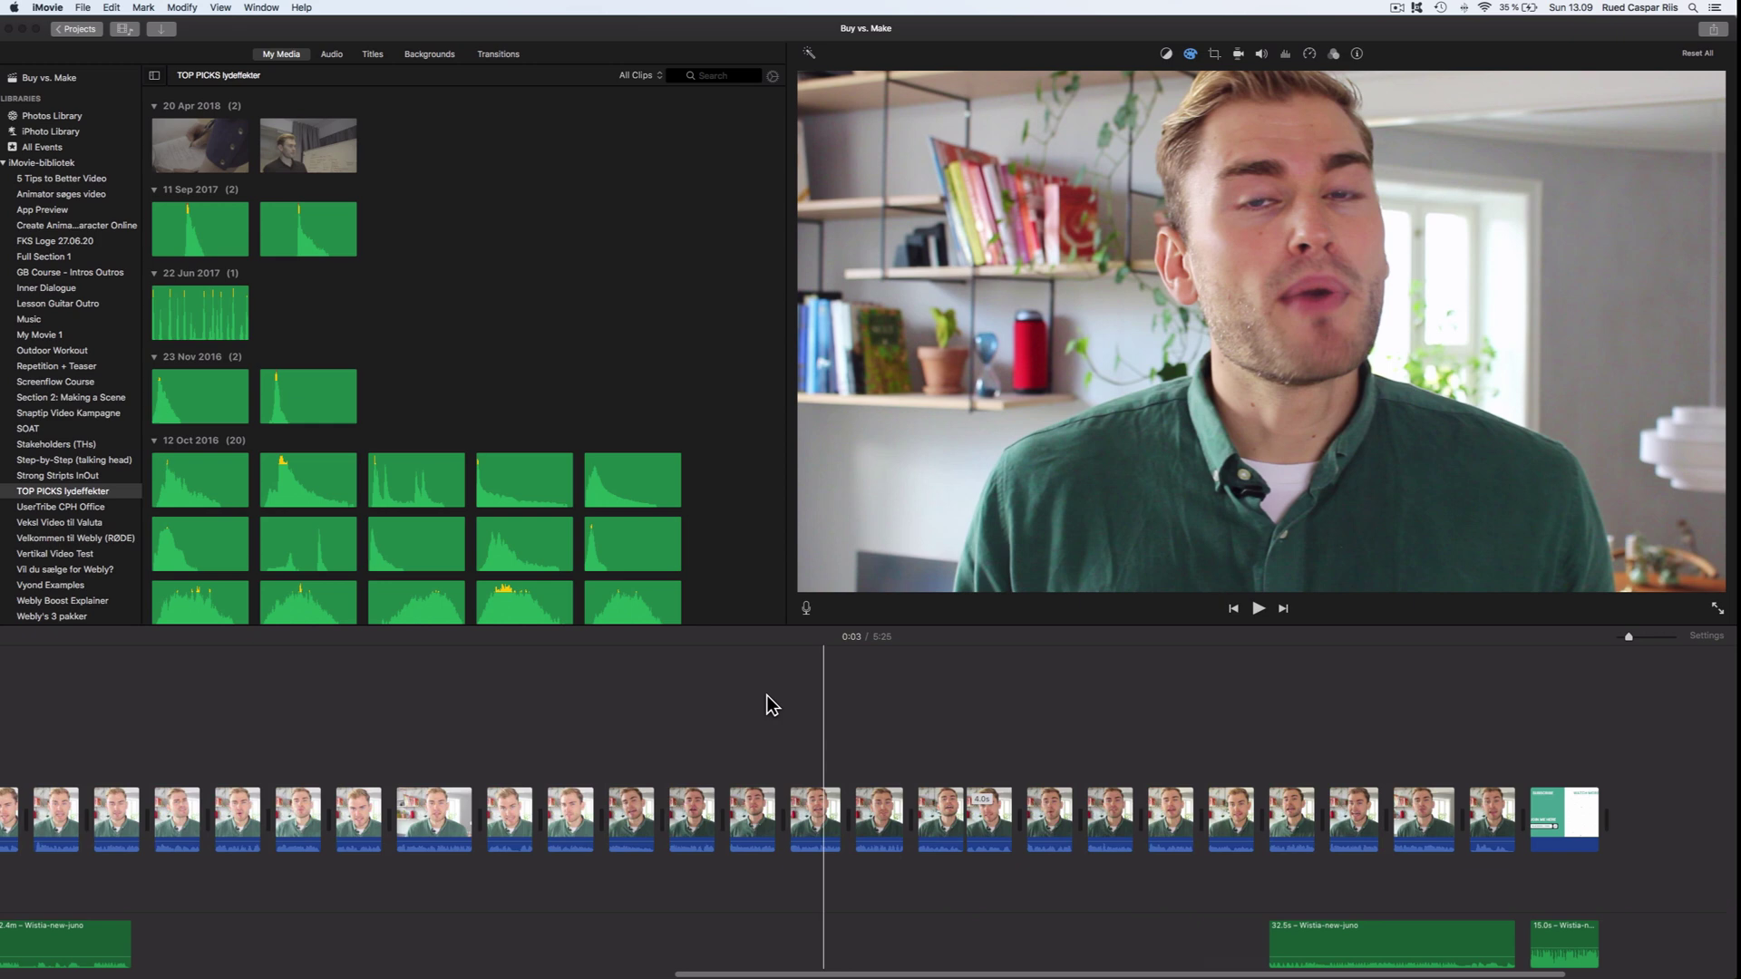
{"action": "scroll", "coordinate": [767, 695], "scroll_direction": "left", "scroll_amount": 2}
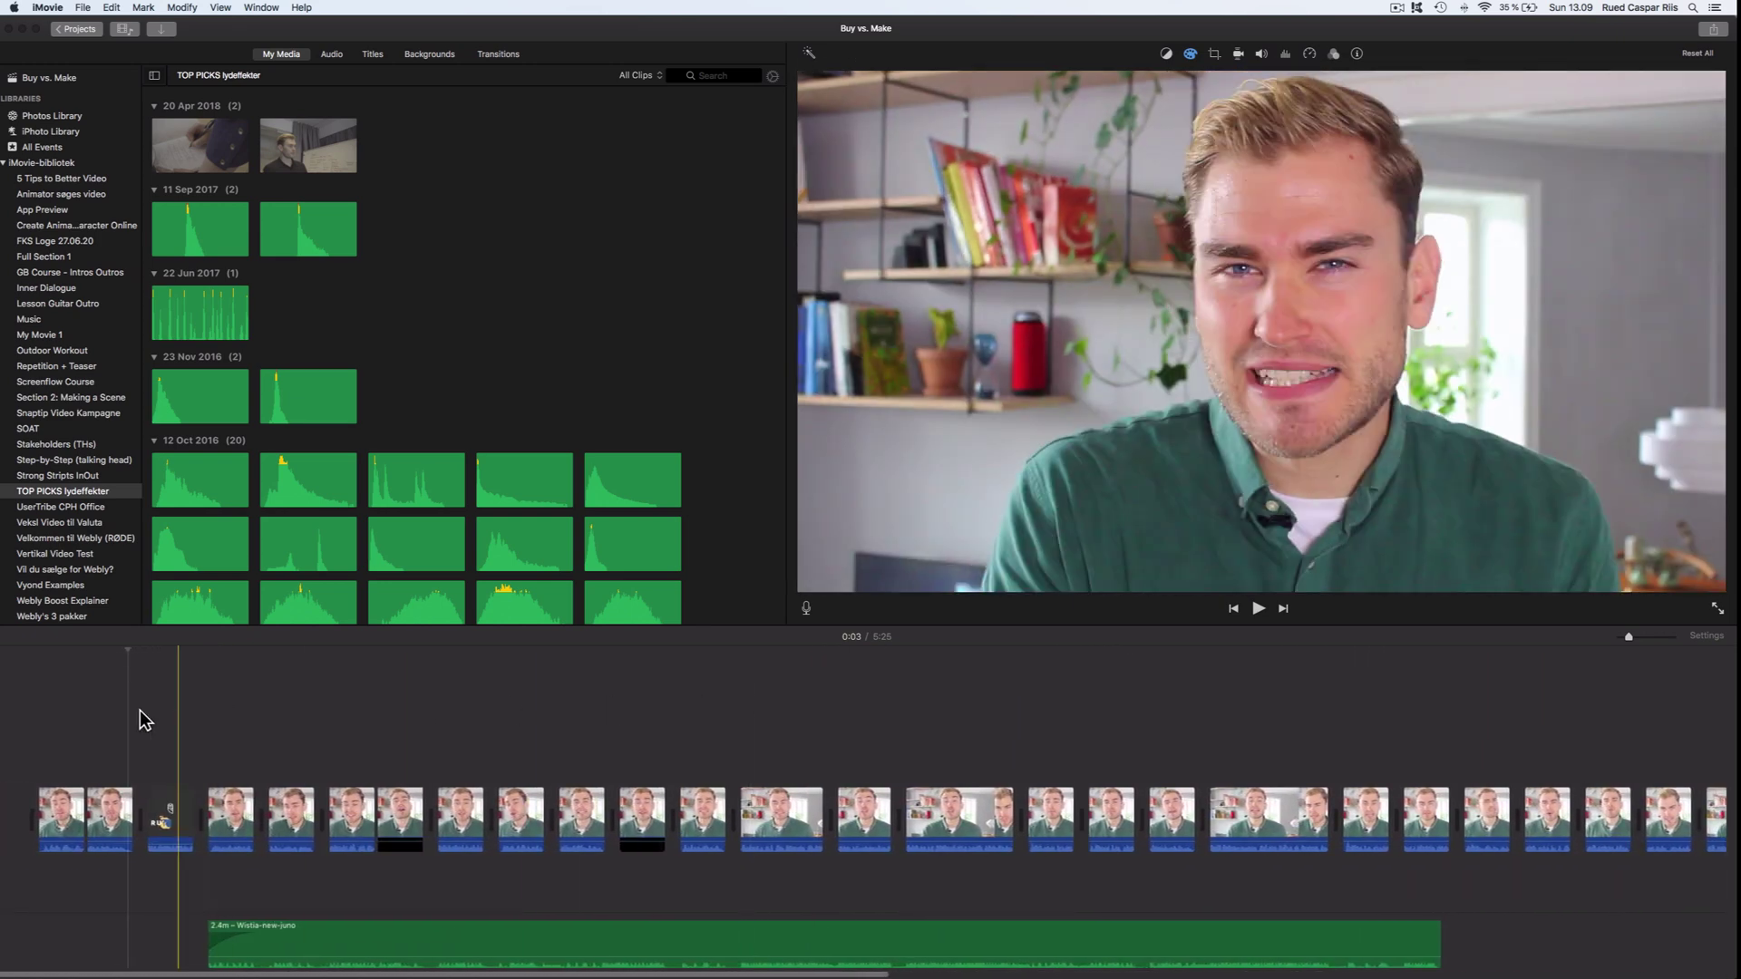
{"action": "key", "text": "space"}
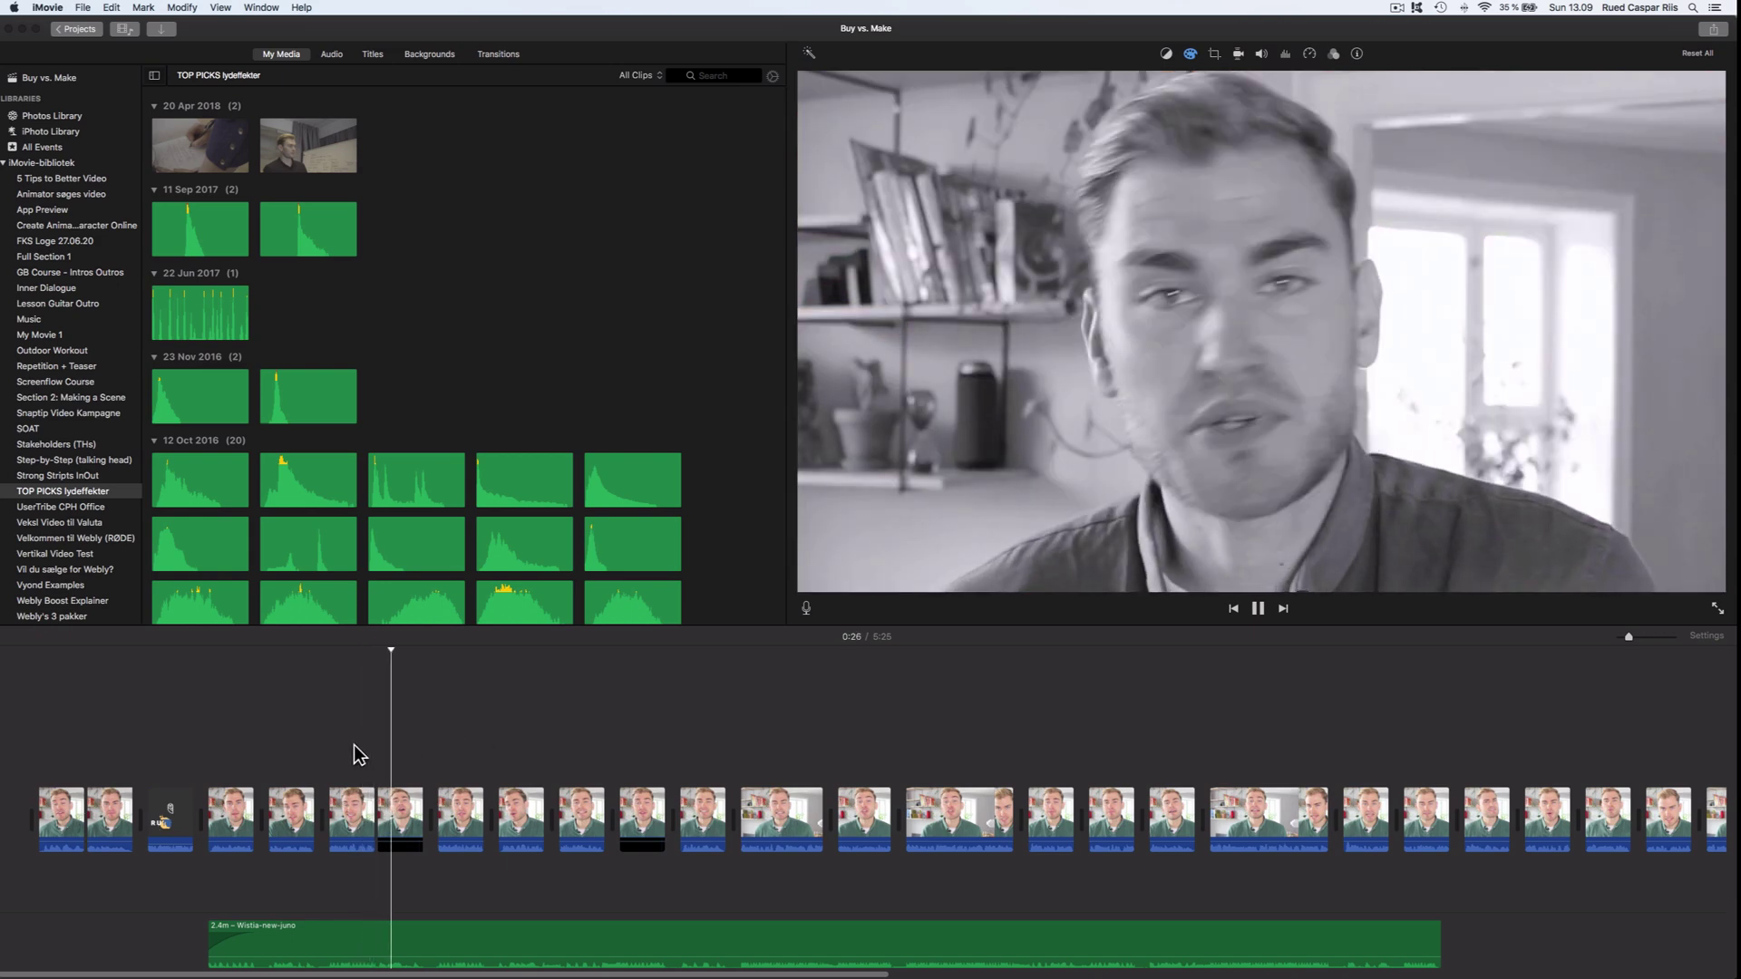
{"action": "key", "text": "space"}
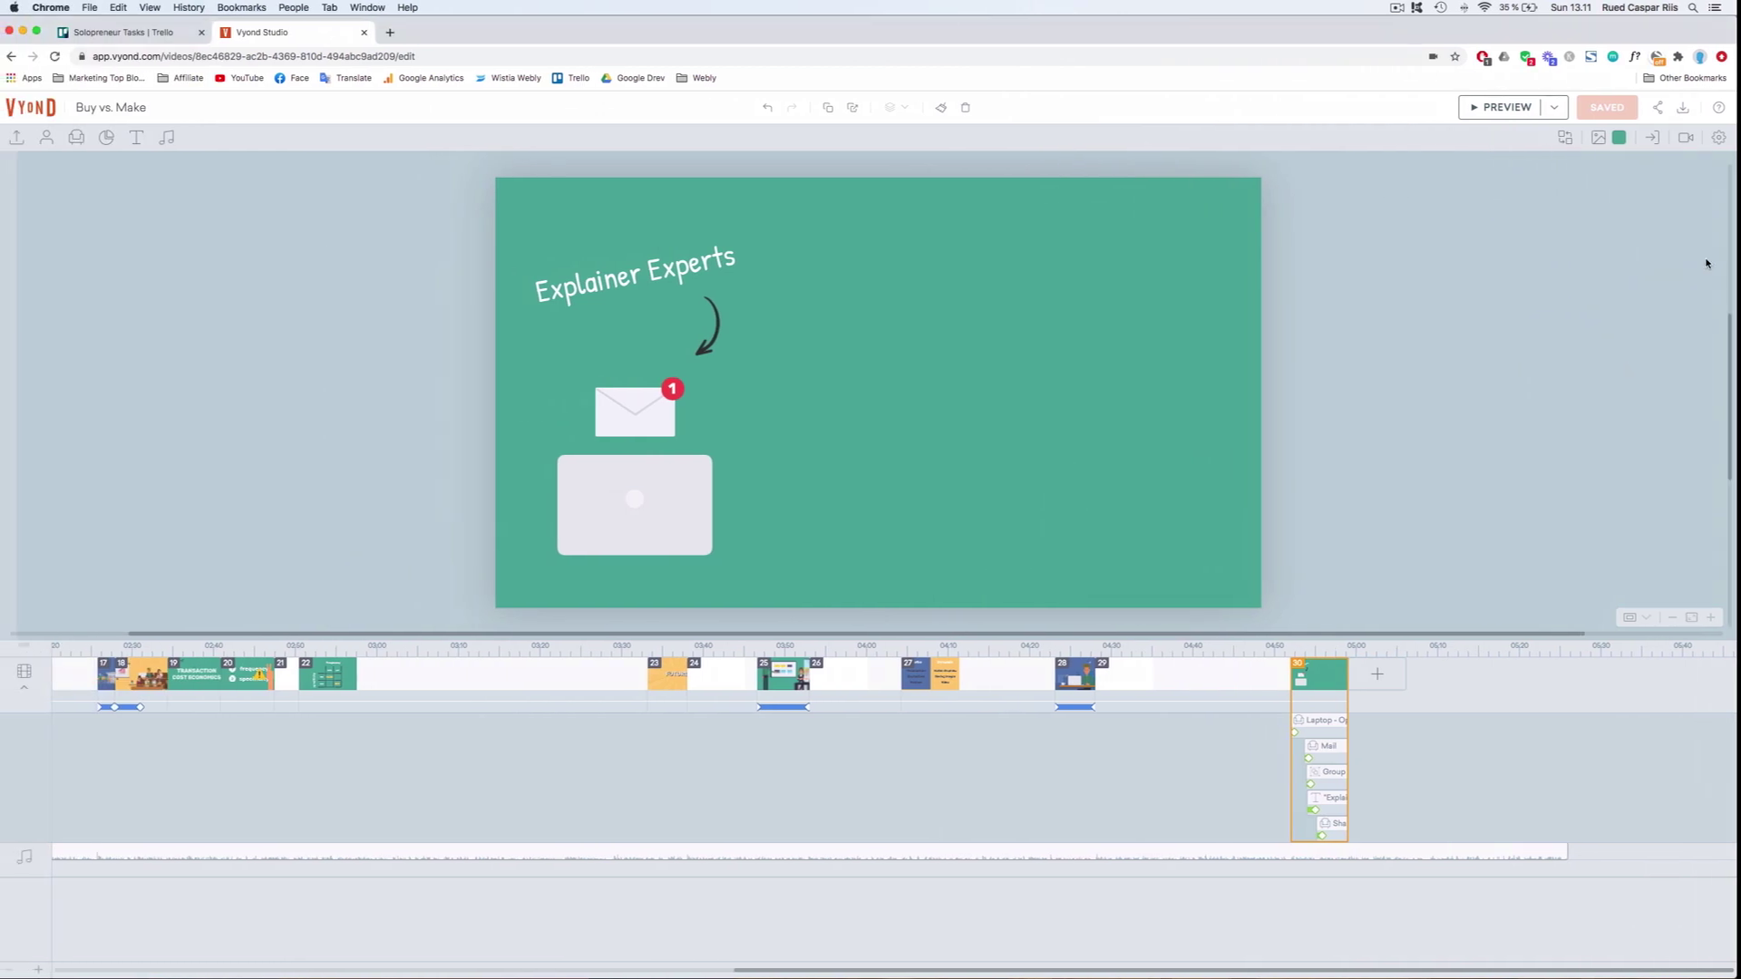
Step: Download the animation from Vyond in Full HD (1080p) and import Buy vs. Make-1080p-201025.mp4 into the TOP PICKS lydeffekter event in iMovie
{"action": "left_click", "coordinate": [1682, 108]}
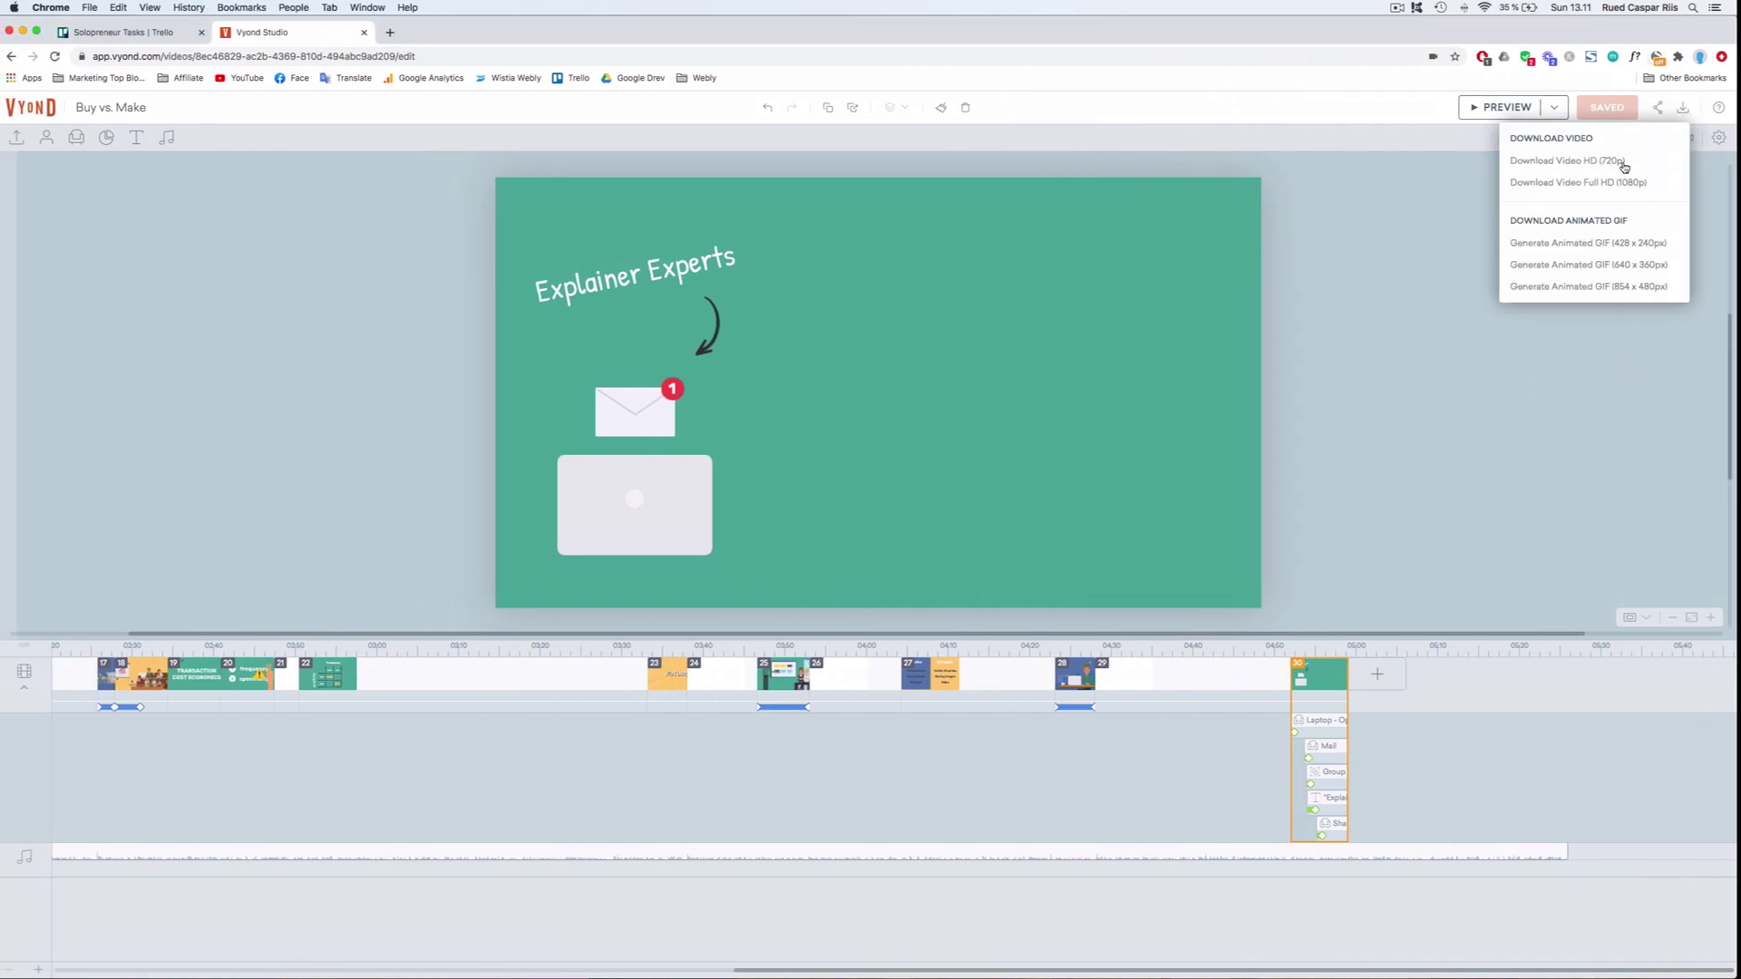
{"action": "left_click", "coordinate": [1601, 184]}
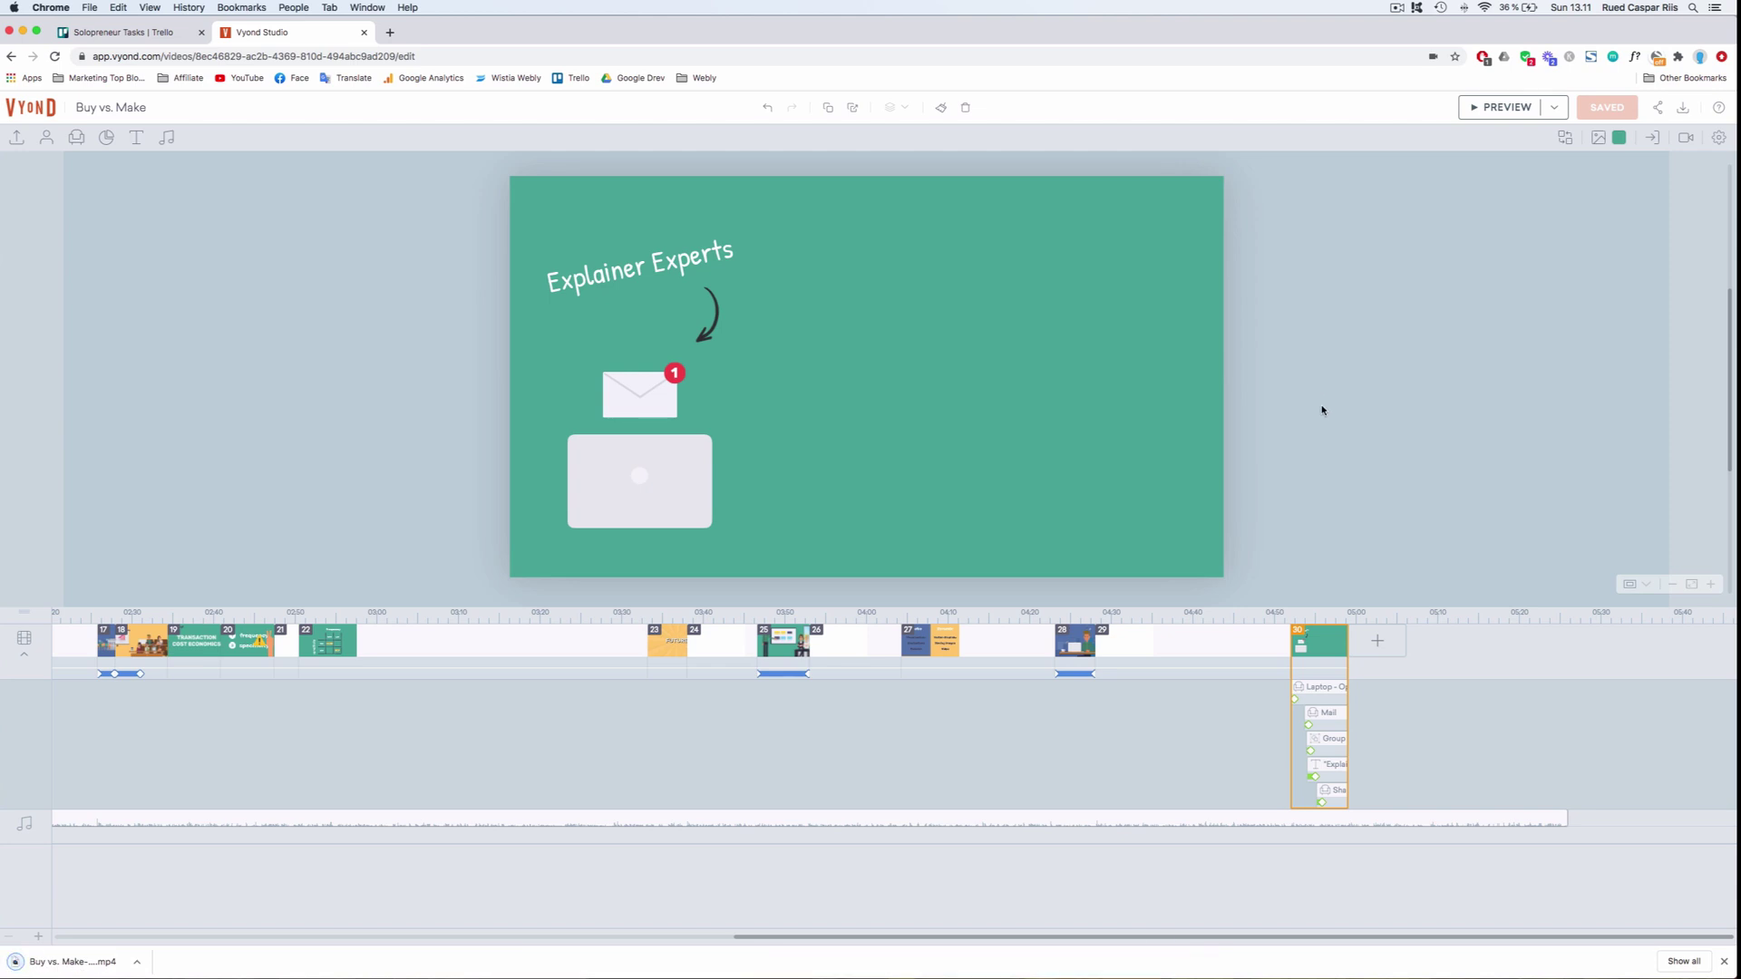
{"action": "key", "text": "ctrl+Right"}
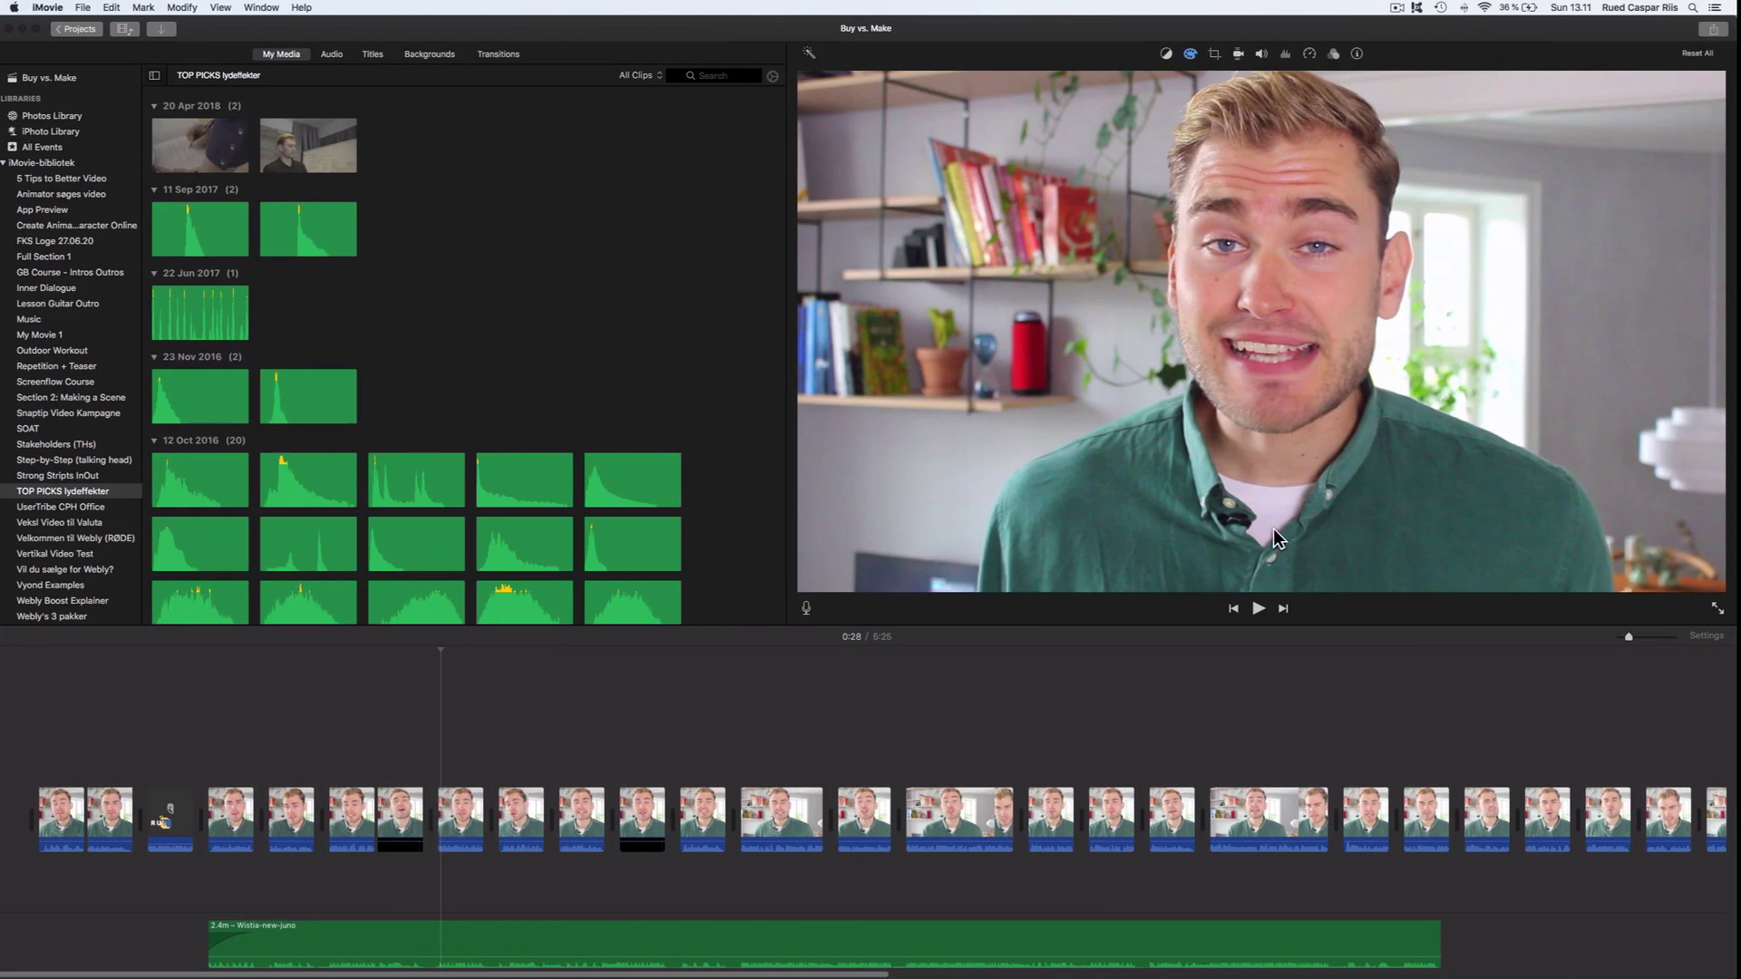
{"action": "left_click", "coordinate": [1147, 943]}
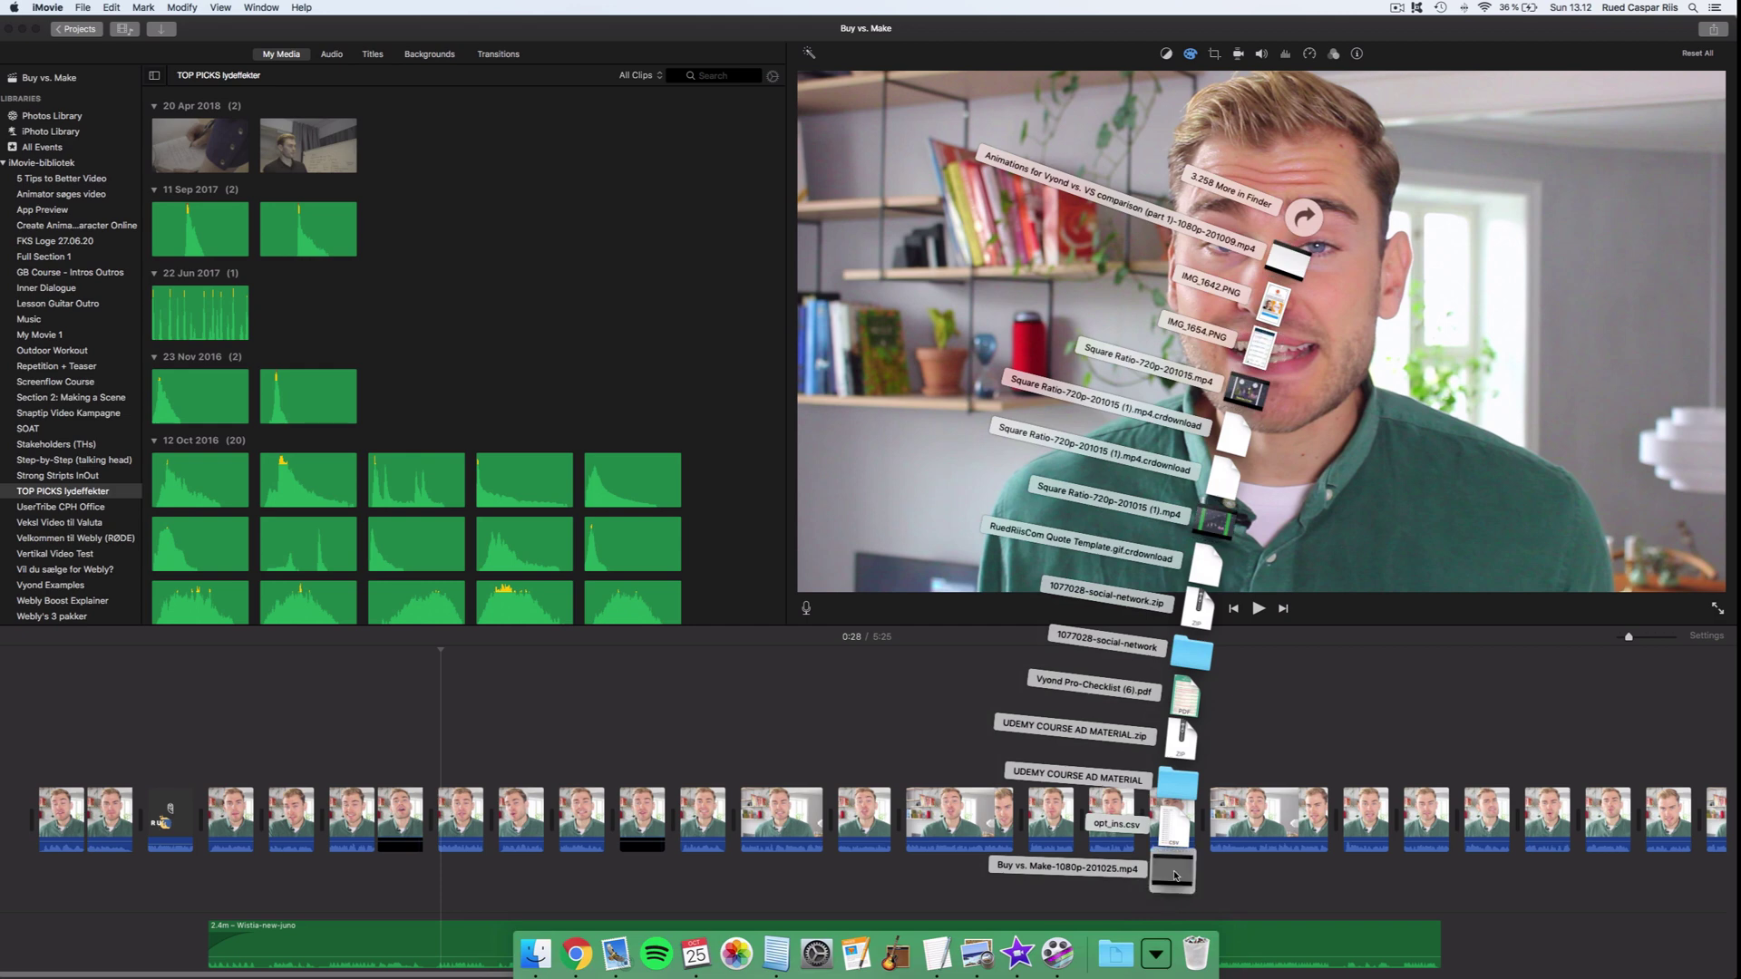
{"action": "left_click_drag", "start_coordinate": [1175, 874], "coordinate": [561, 354]}
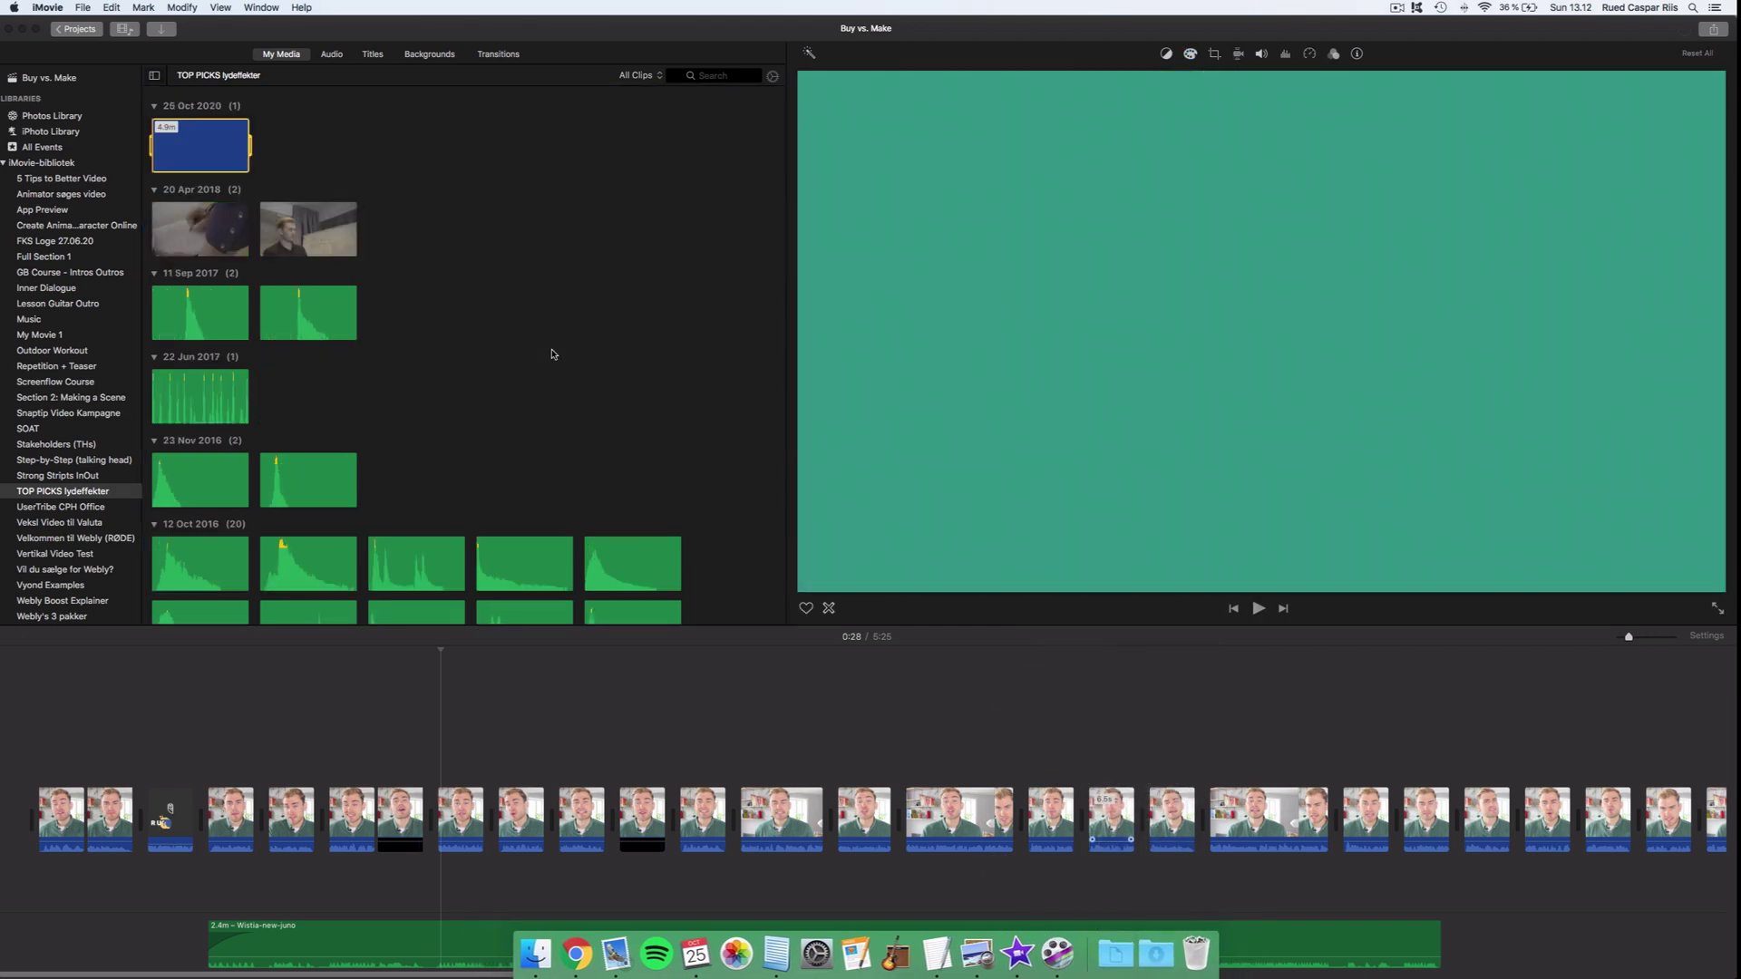
Step: Overlay the imported animation clip above the talking-head footage at the start of the timeline and play the opening
{"action": "left_click", "coordinate": [214, 145]}
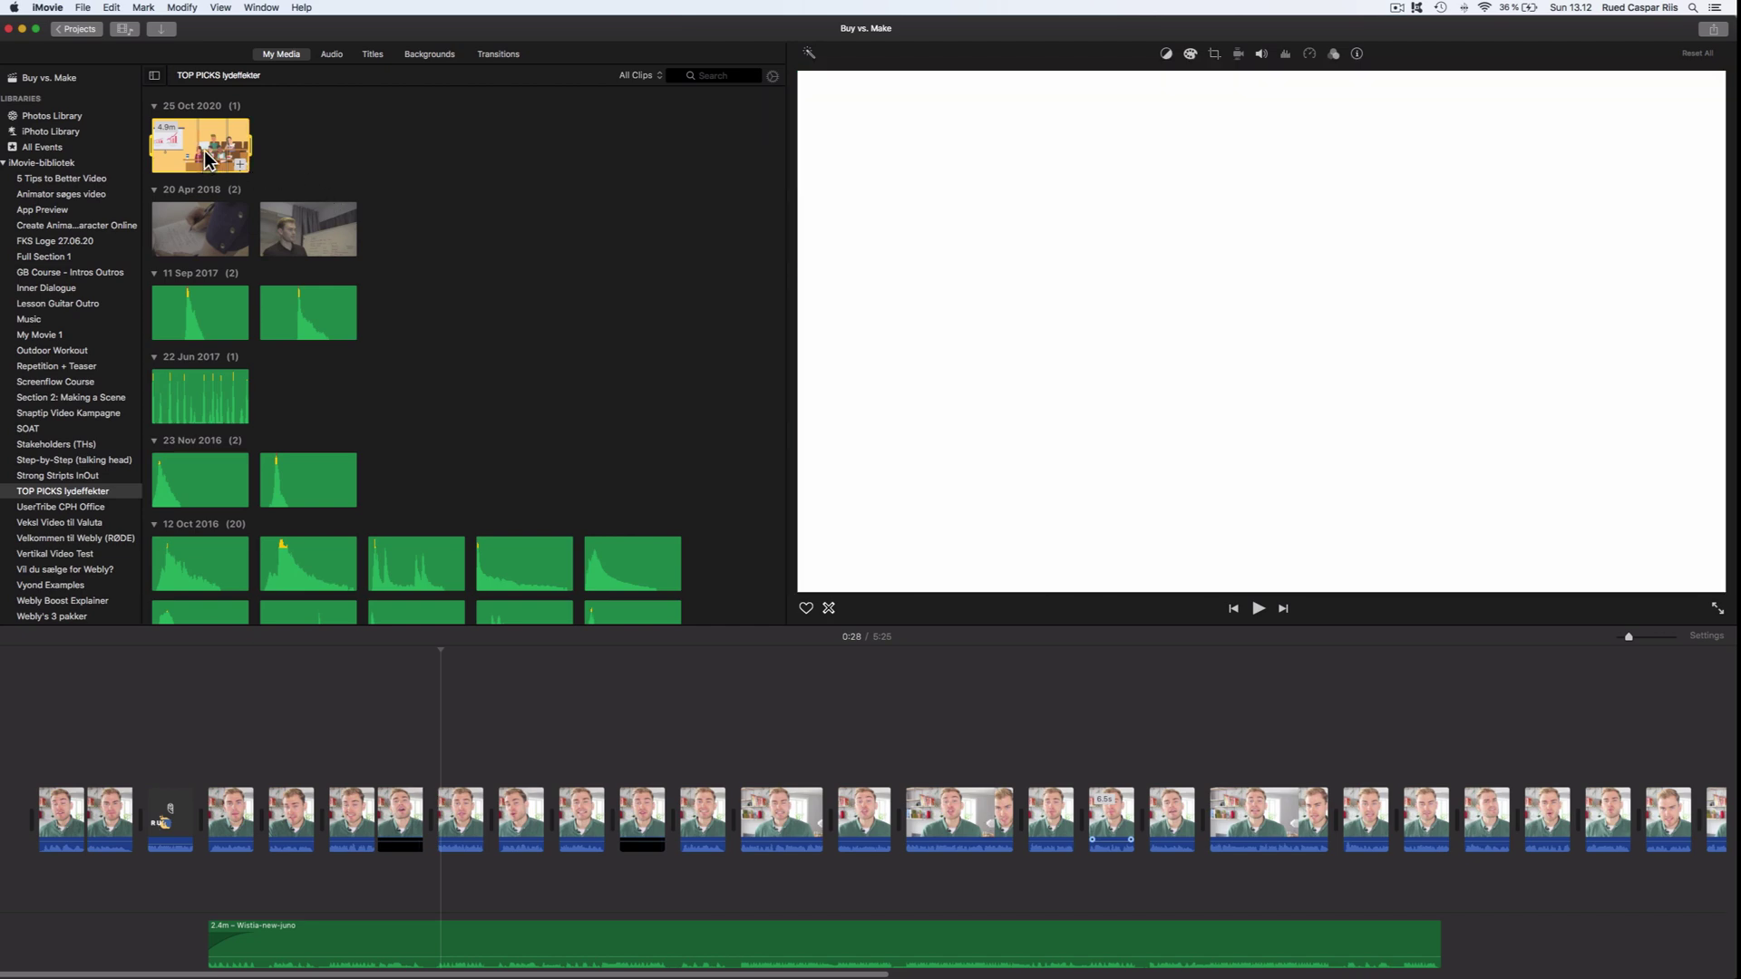
{"action": "left_click_drag", "start_coordinate": [205, 154], "coordinate": [42, 744]}
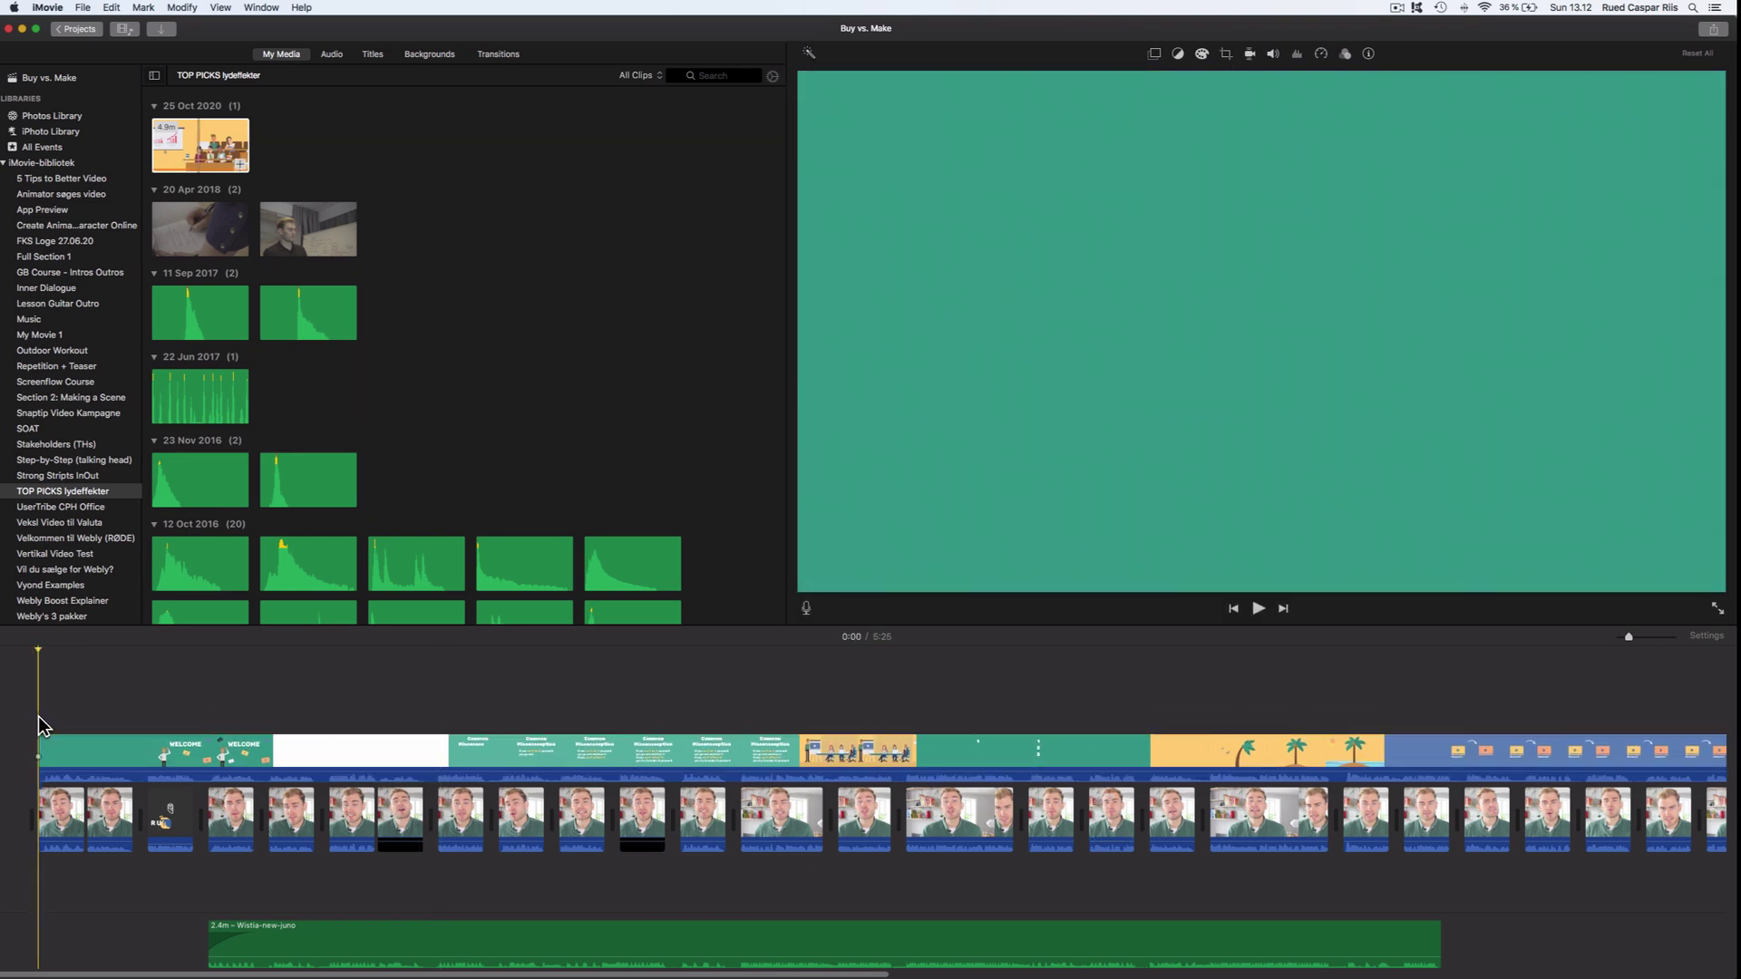
{"action": "key", "text": "space"}
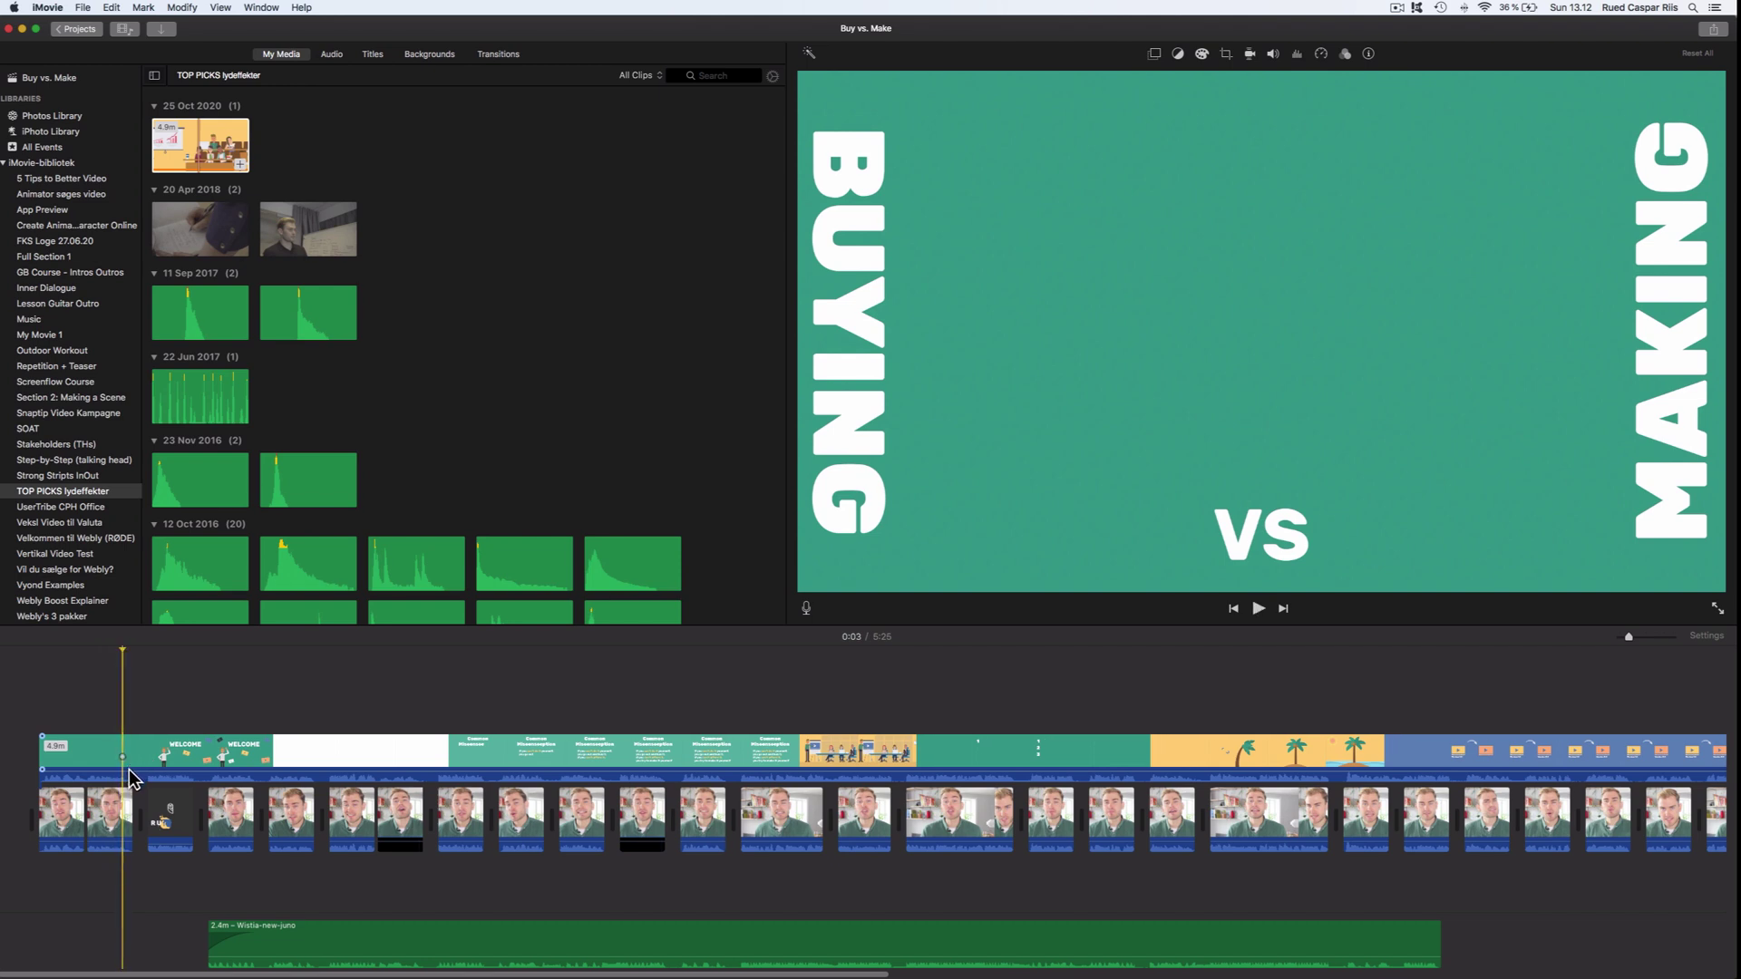
Step: Silence the audio of the overlaid animation clip and play the opening of the combined timeline
{"action": "left_click_drag", "start_coordinate": [126, 768], "coordinate": [124, 782]}
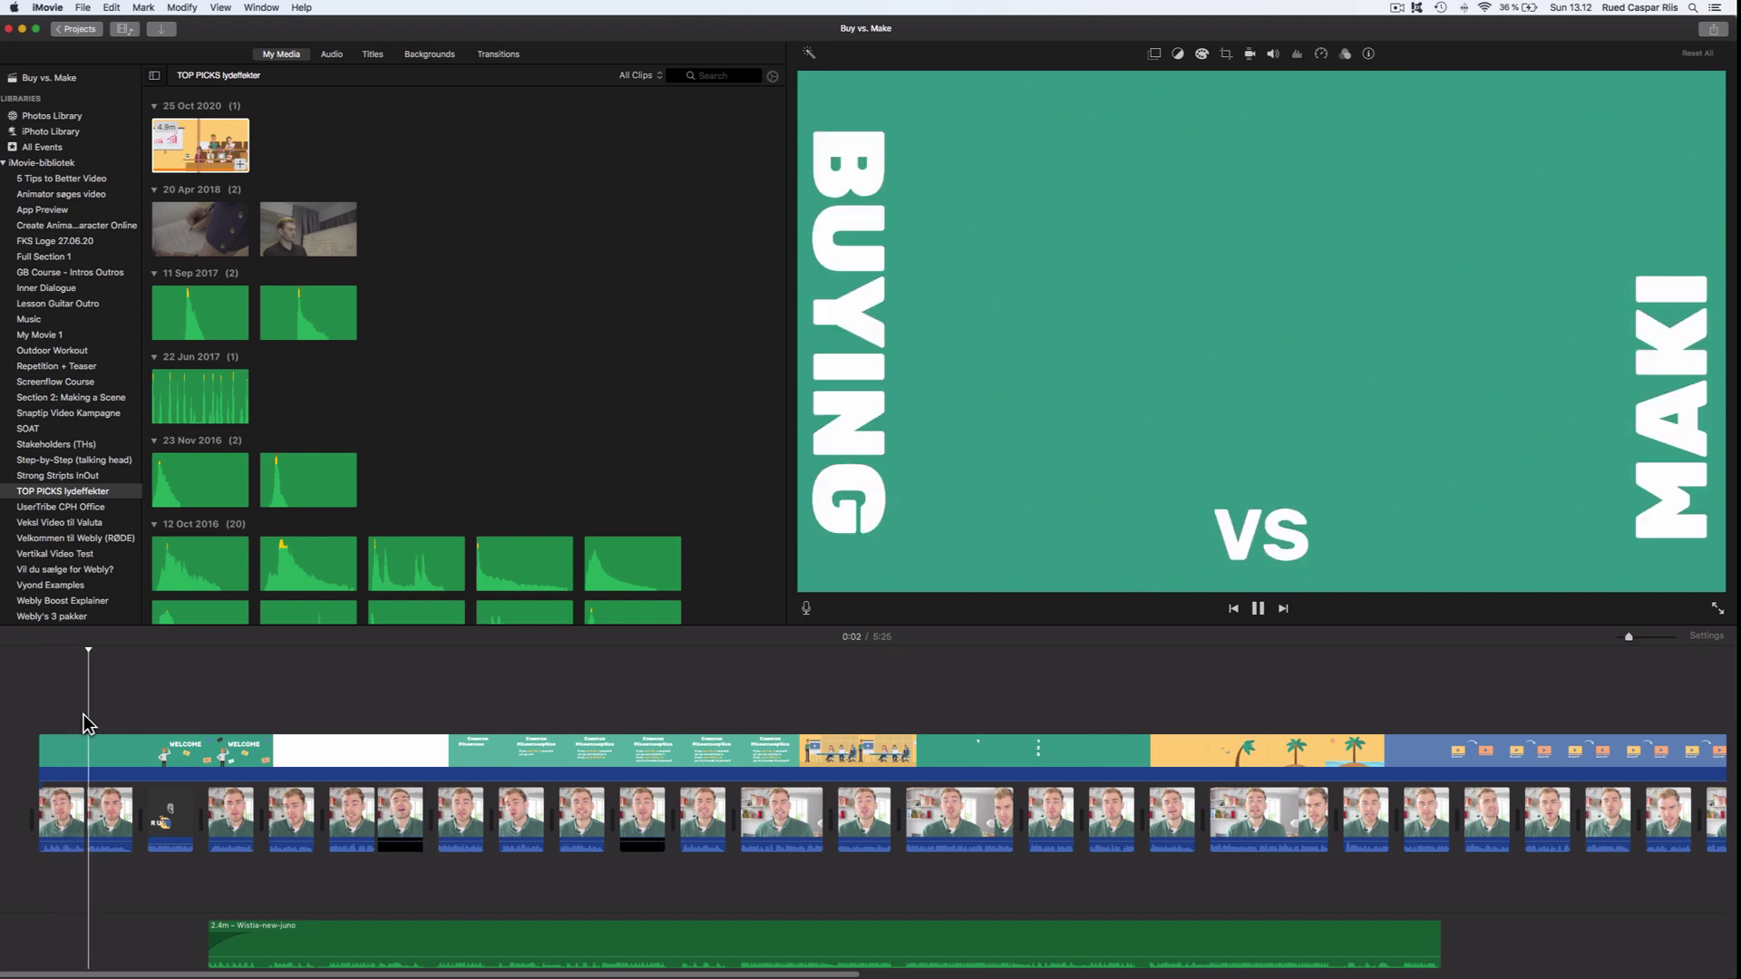
{"action": "key", "text": "space"}
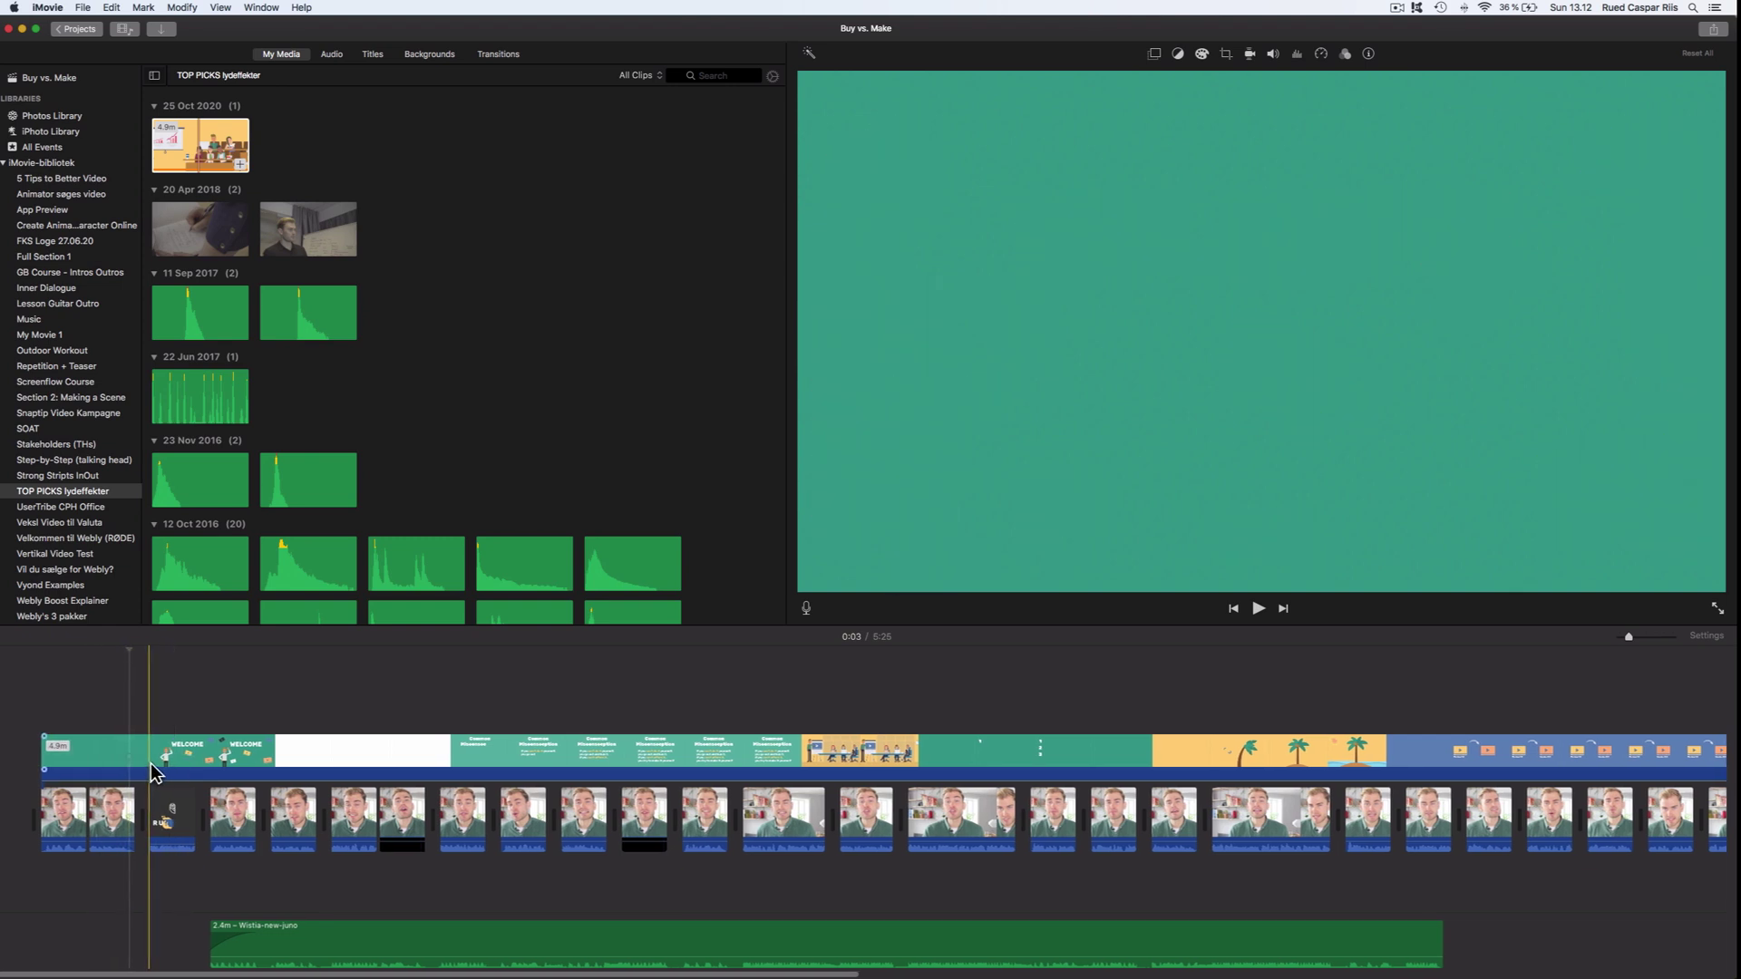
{"action": "key", "text": "super+plus"}
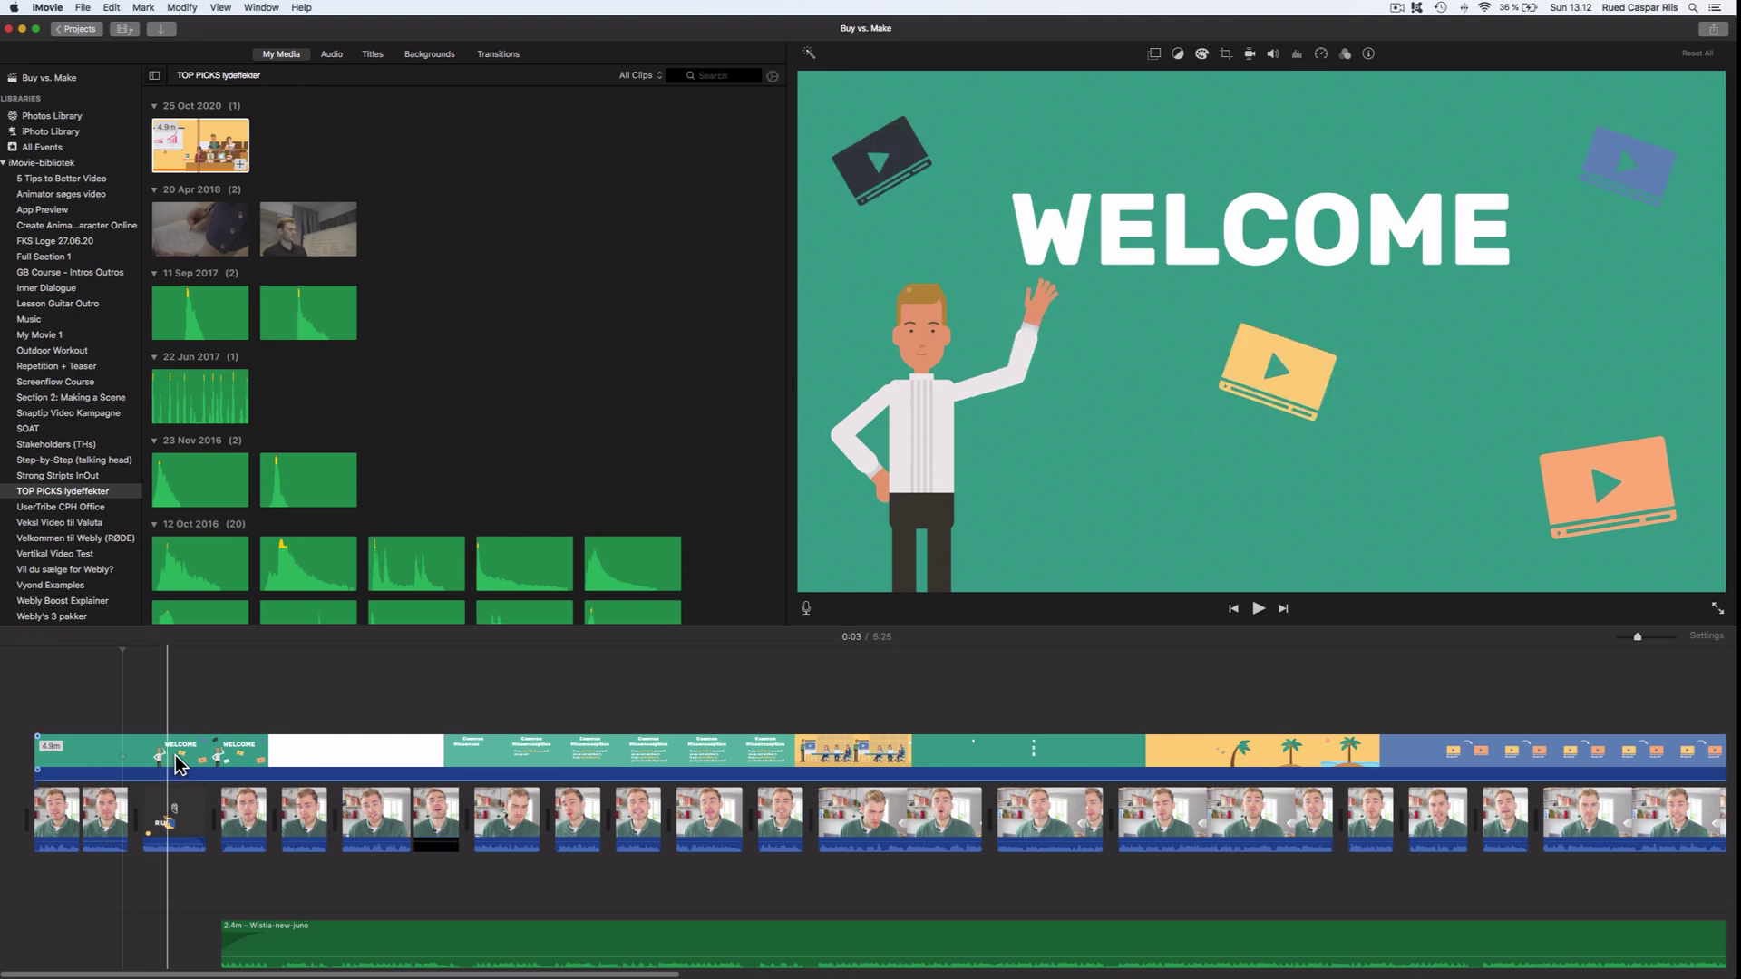
Step: Split the overlaid animation where the dark logo intro clip begins underneath, at about 0:03
{"action": "scroll", "coordinate": [174, 762], "scroll_direction": "up", "scroll_amount": 5}
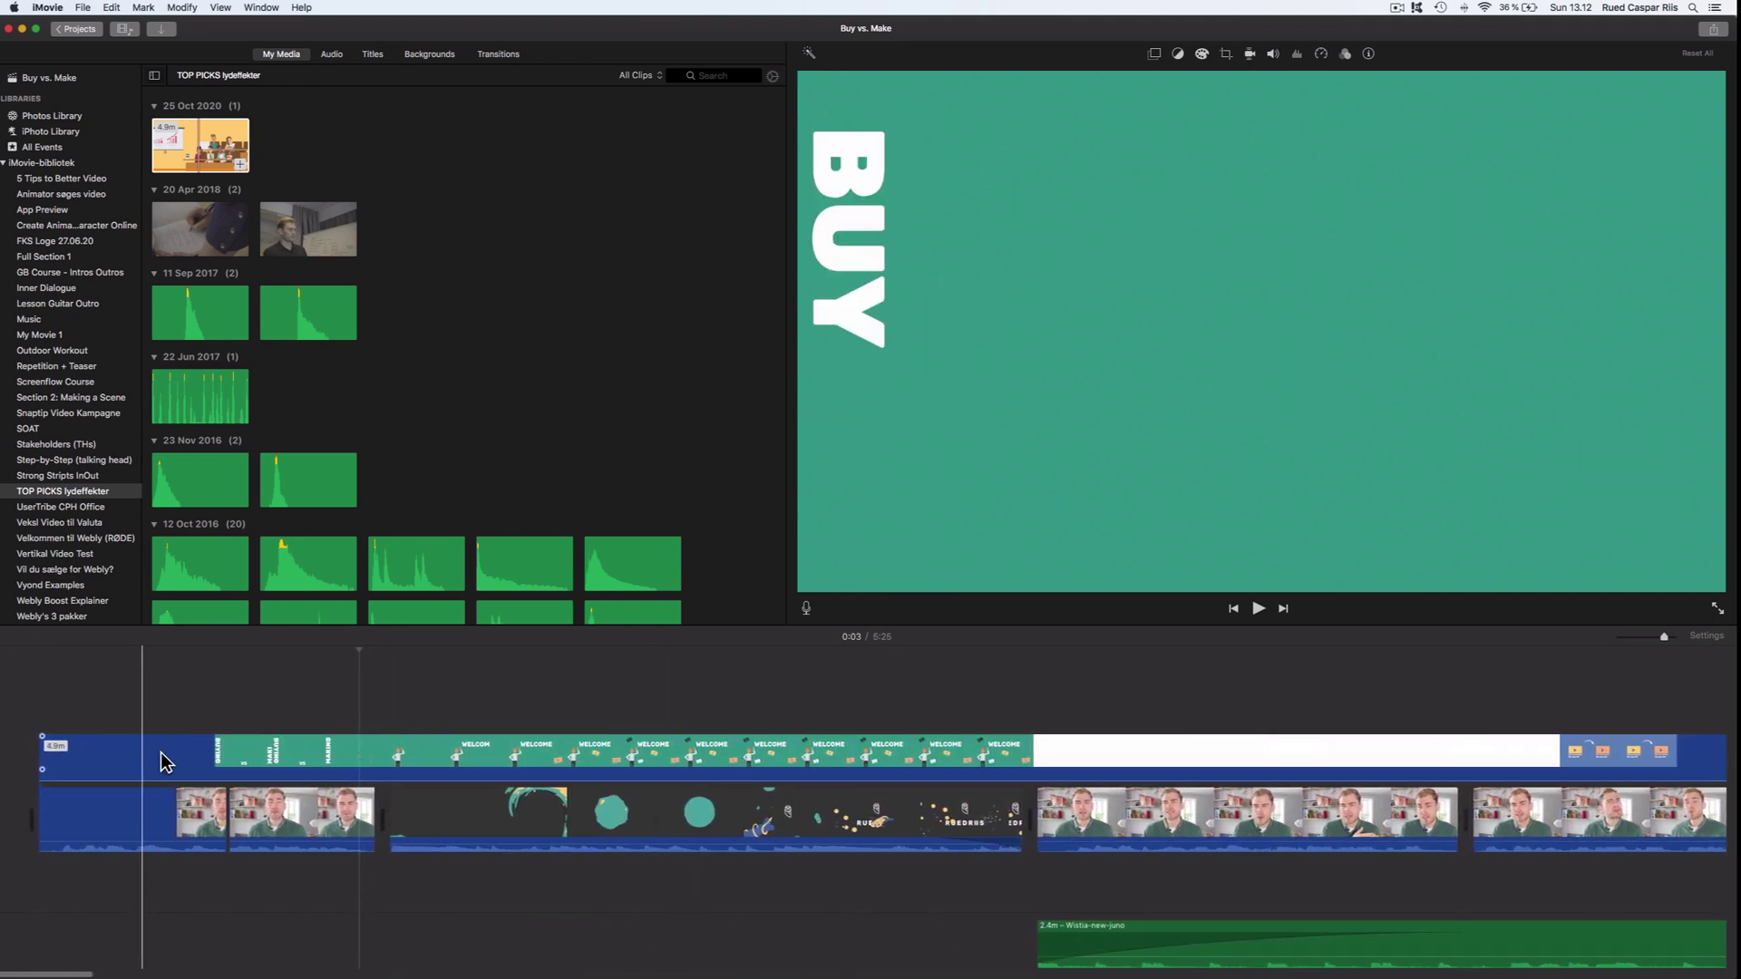
{"action": "left_click", "coordinate": [398, 770]}
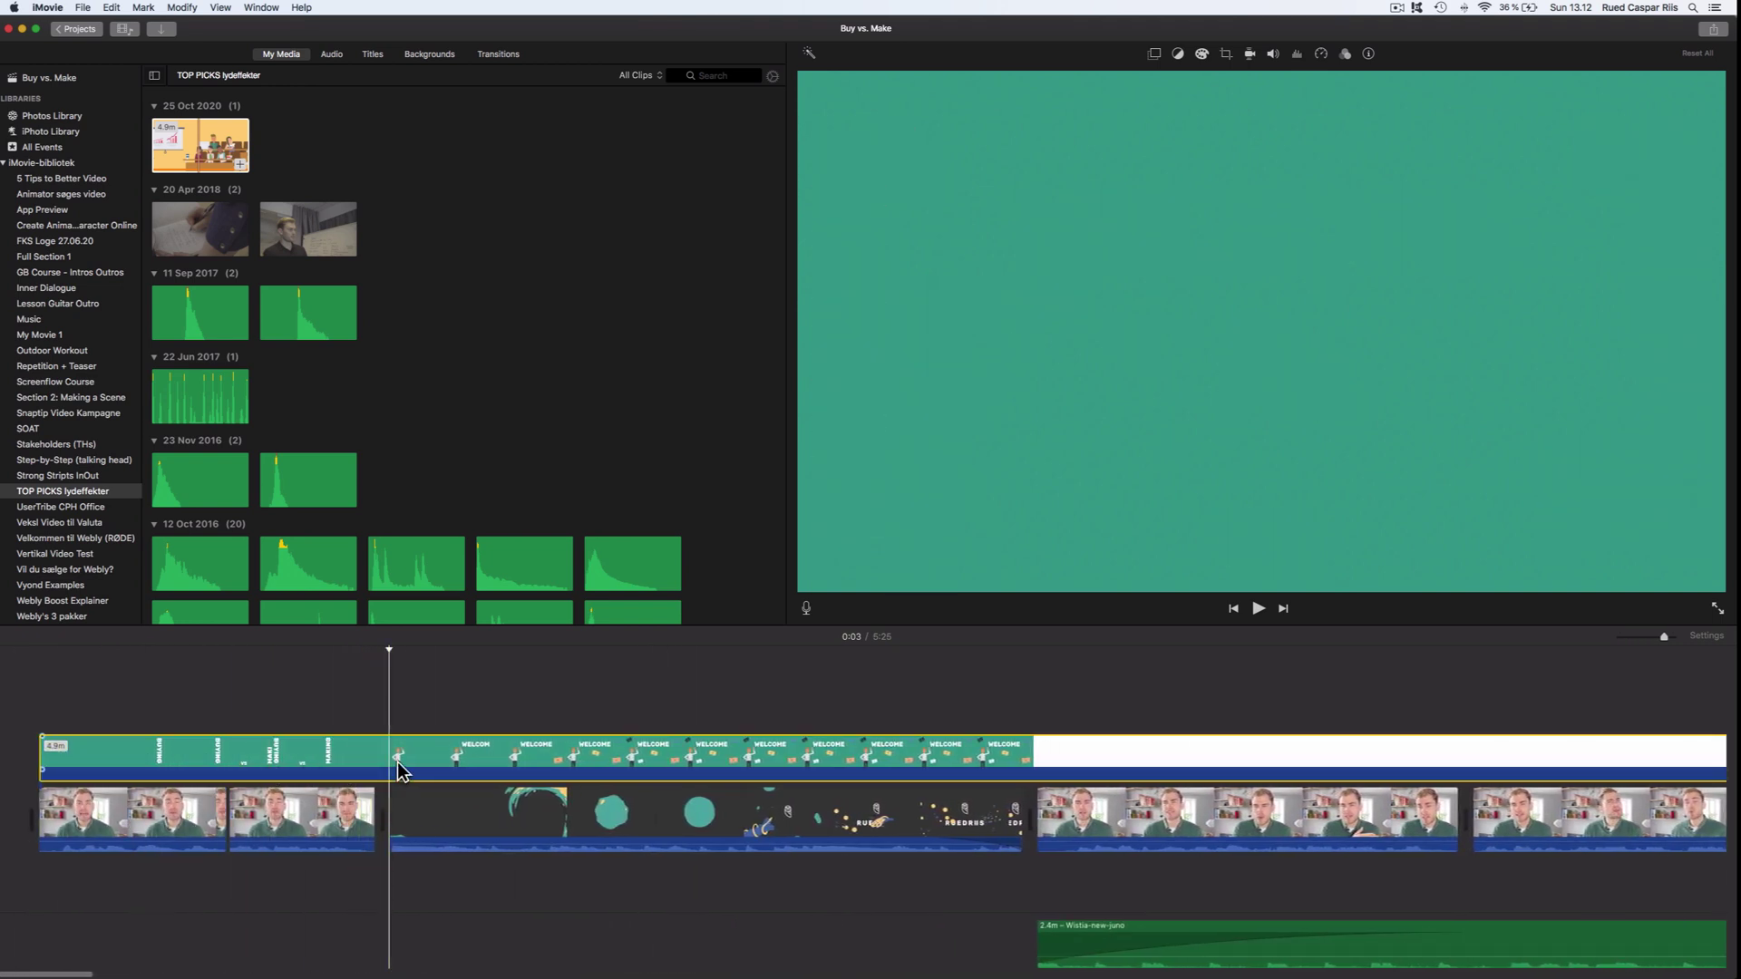
{"action": "key", "text": "super+b"}
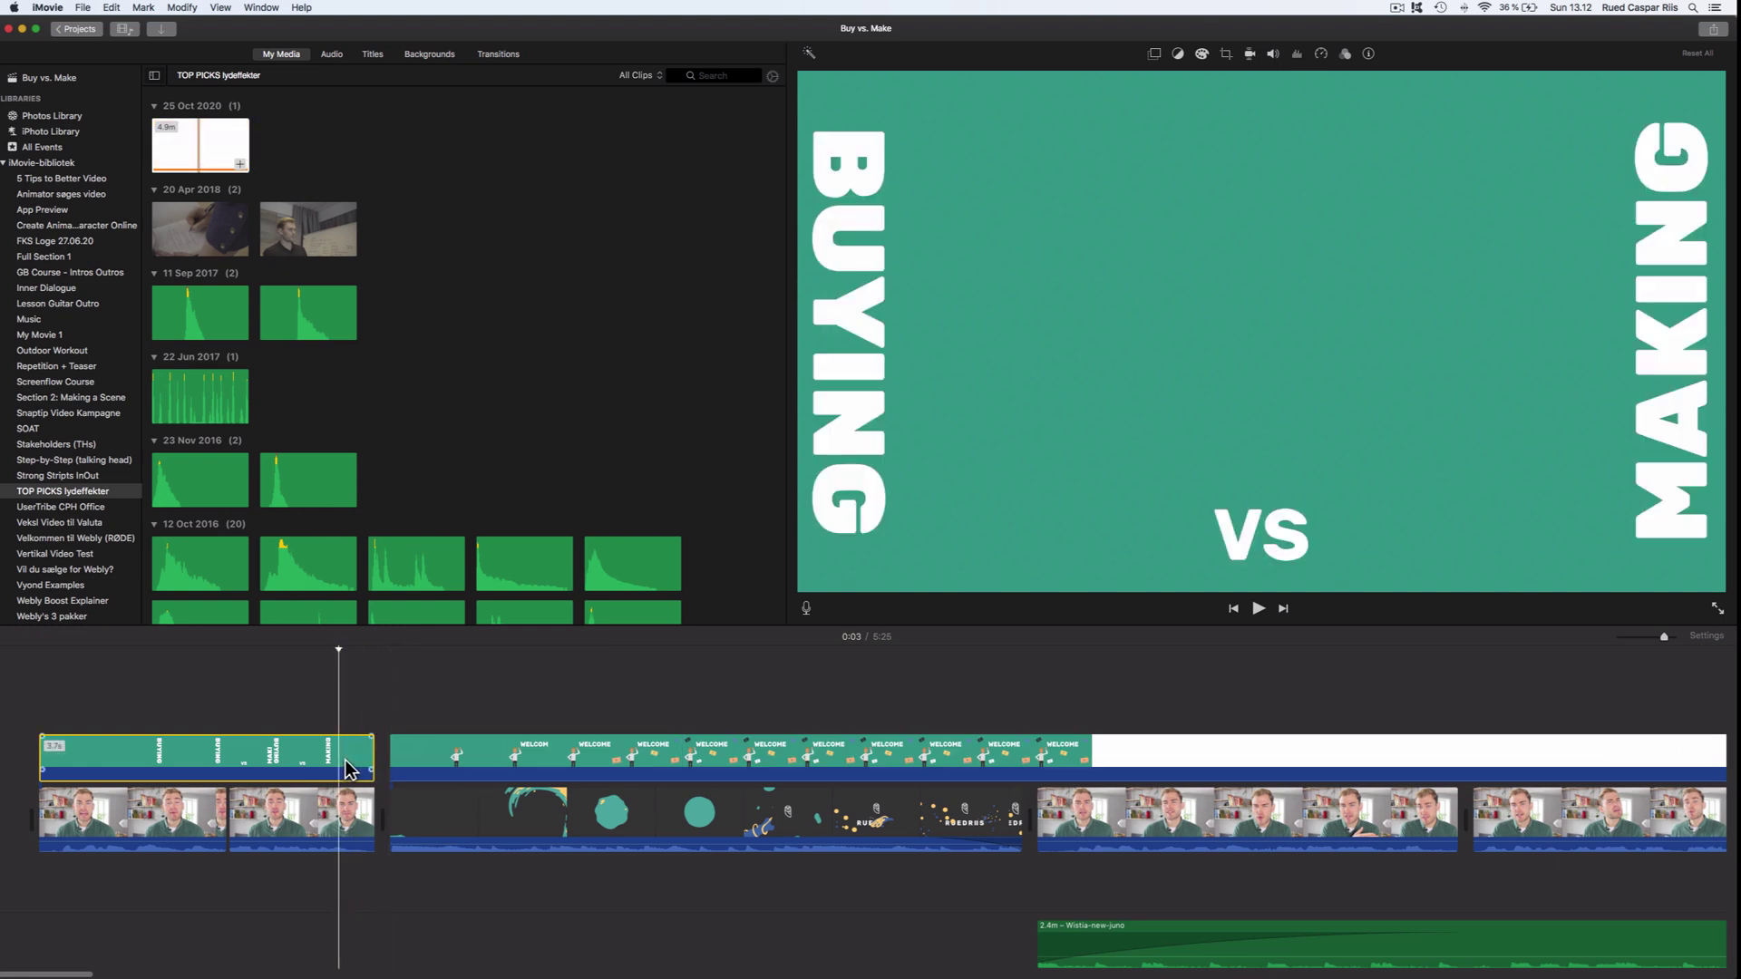
Step: Apply the Green/Blue Screen overlay to the Buying vs Making part of the animation and play from the timeline's start
{"action": "left_click", "coordinate": [1159, 56]}
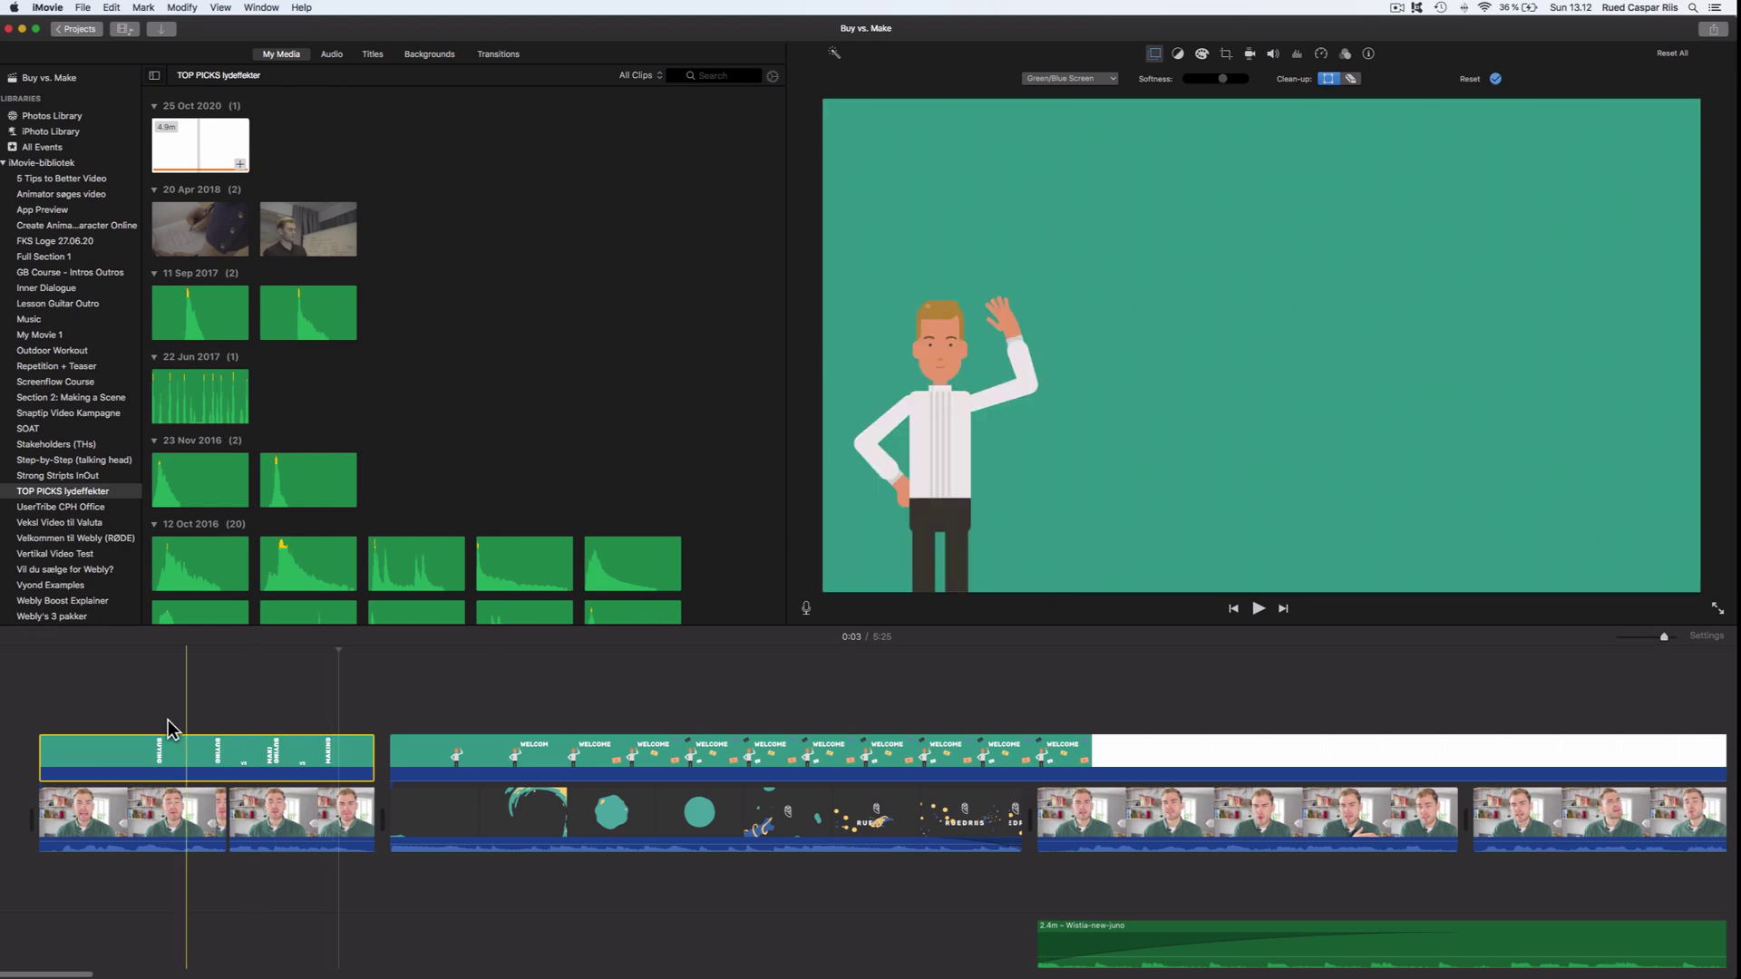
{"action": "left_click", "coordinate": [49, 711]}
{"action": "key", "text": "space"}
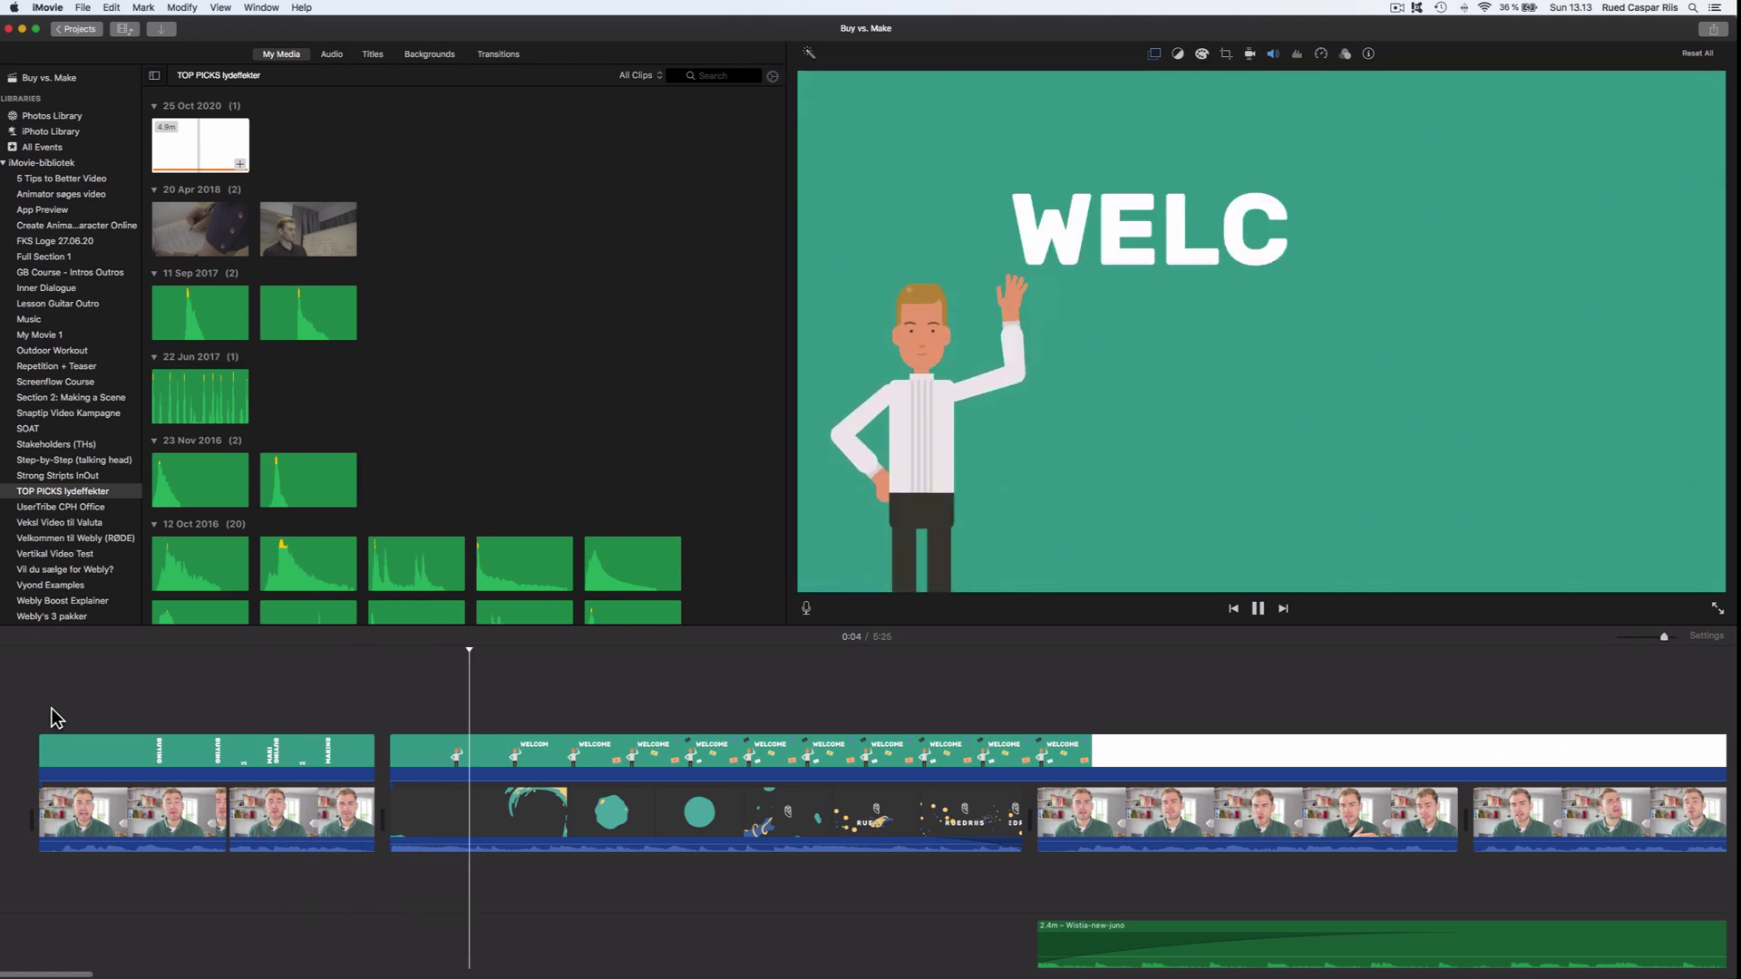
Step: Split the animation at the end of the logo intro, delete the WELCOME part covering the intro, and play that section
{"action": "left_click", "coordinate": [1039, 752]}
{"action": "key", "text": "super+b"}
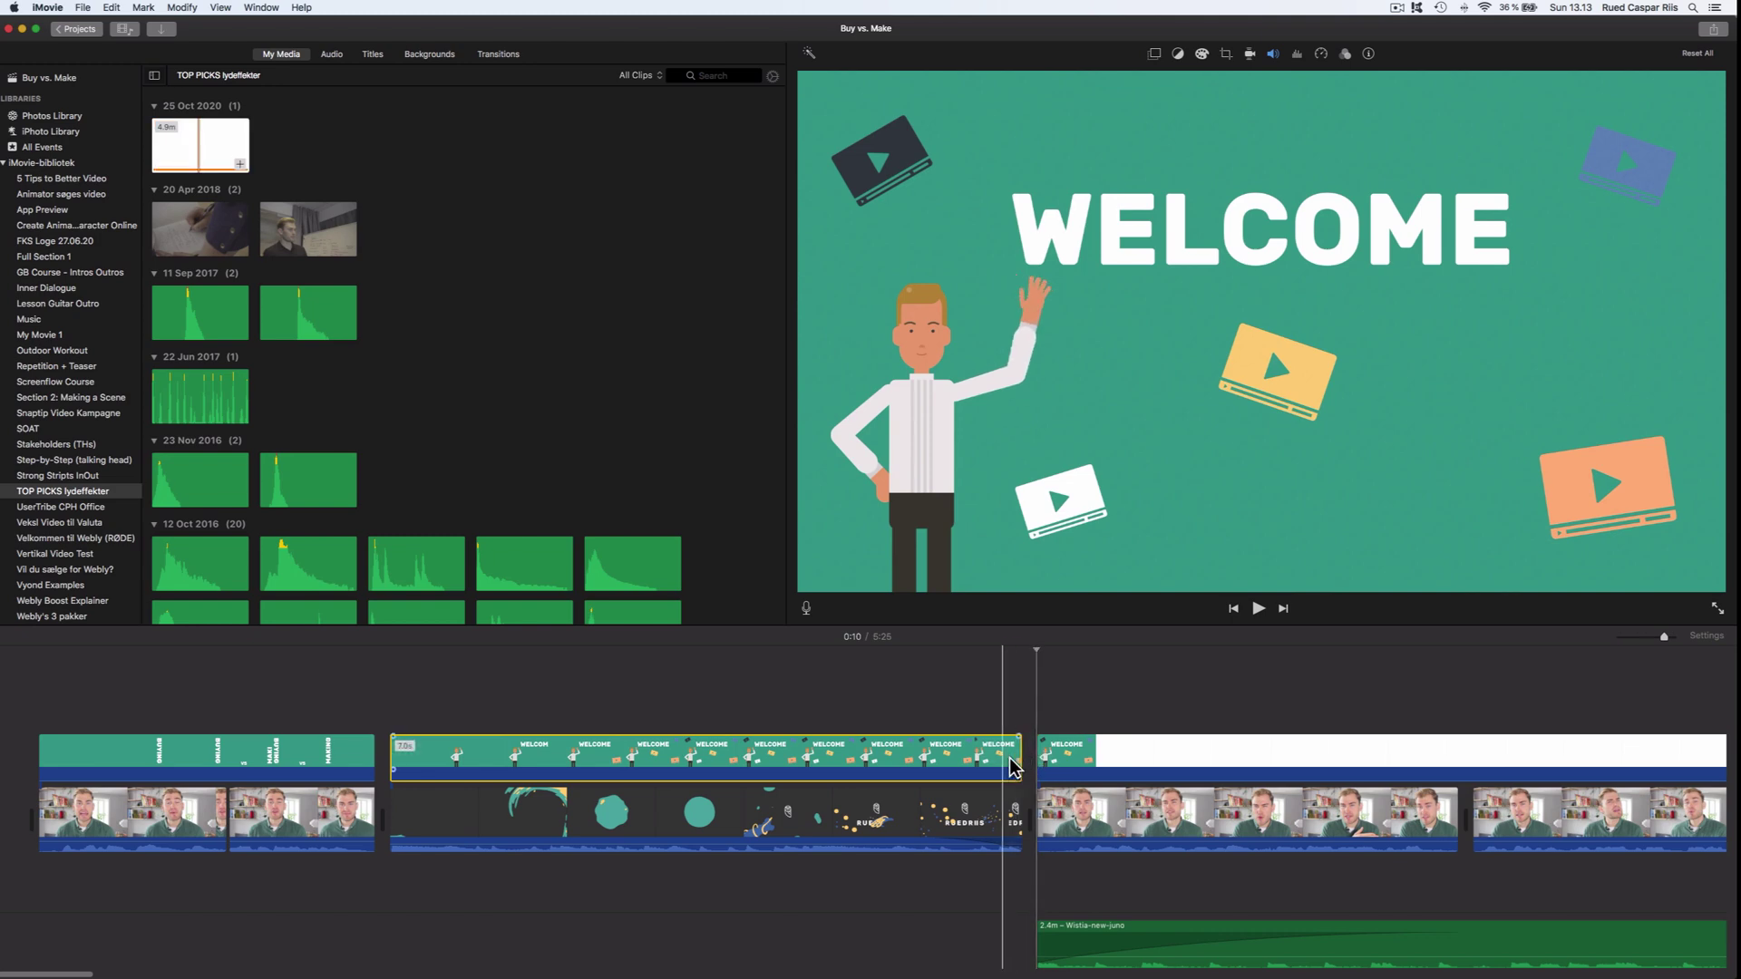
{"action": "left_click", "coordinate": [1003, 755]}
{"action": "key", "text": "BackSpace"}
{"action": "left_click", "coordinate": [306, 707]}
{"action": "key", "text": "space"}
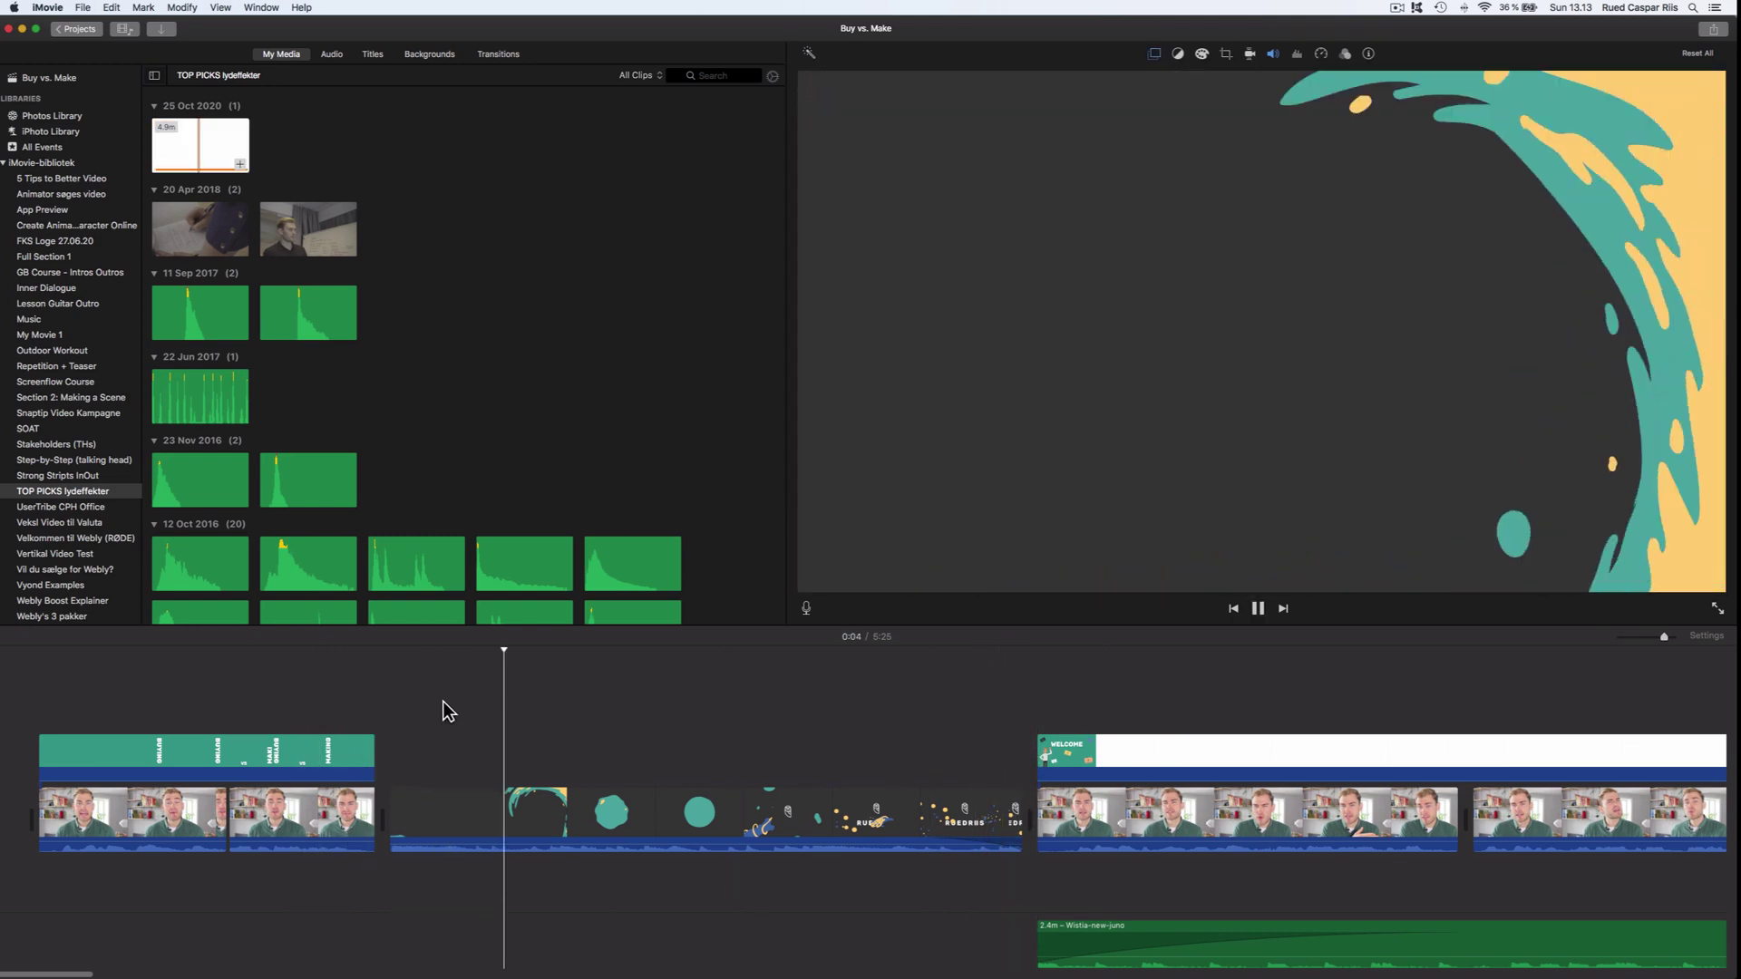
Step: Trim the start of the remaining animation so it begins with the Common Misconsception scene above the third talking-head clip after the intro
{"action": "scroll", "coordinate": [551, 699], "scroll_direction": "right", "scroll_amount": 2}
{"action": "scroll", "coordinate": [551, 699], "scroll_direction": "right", "scroll_amount": 8}
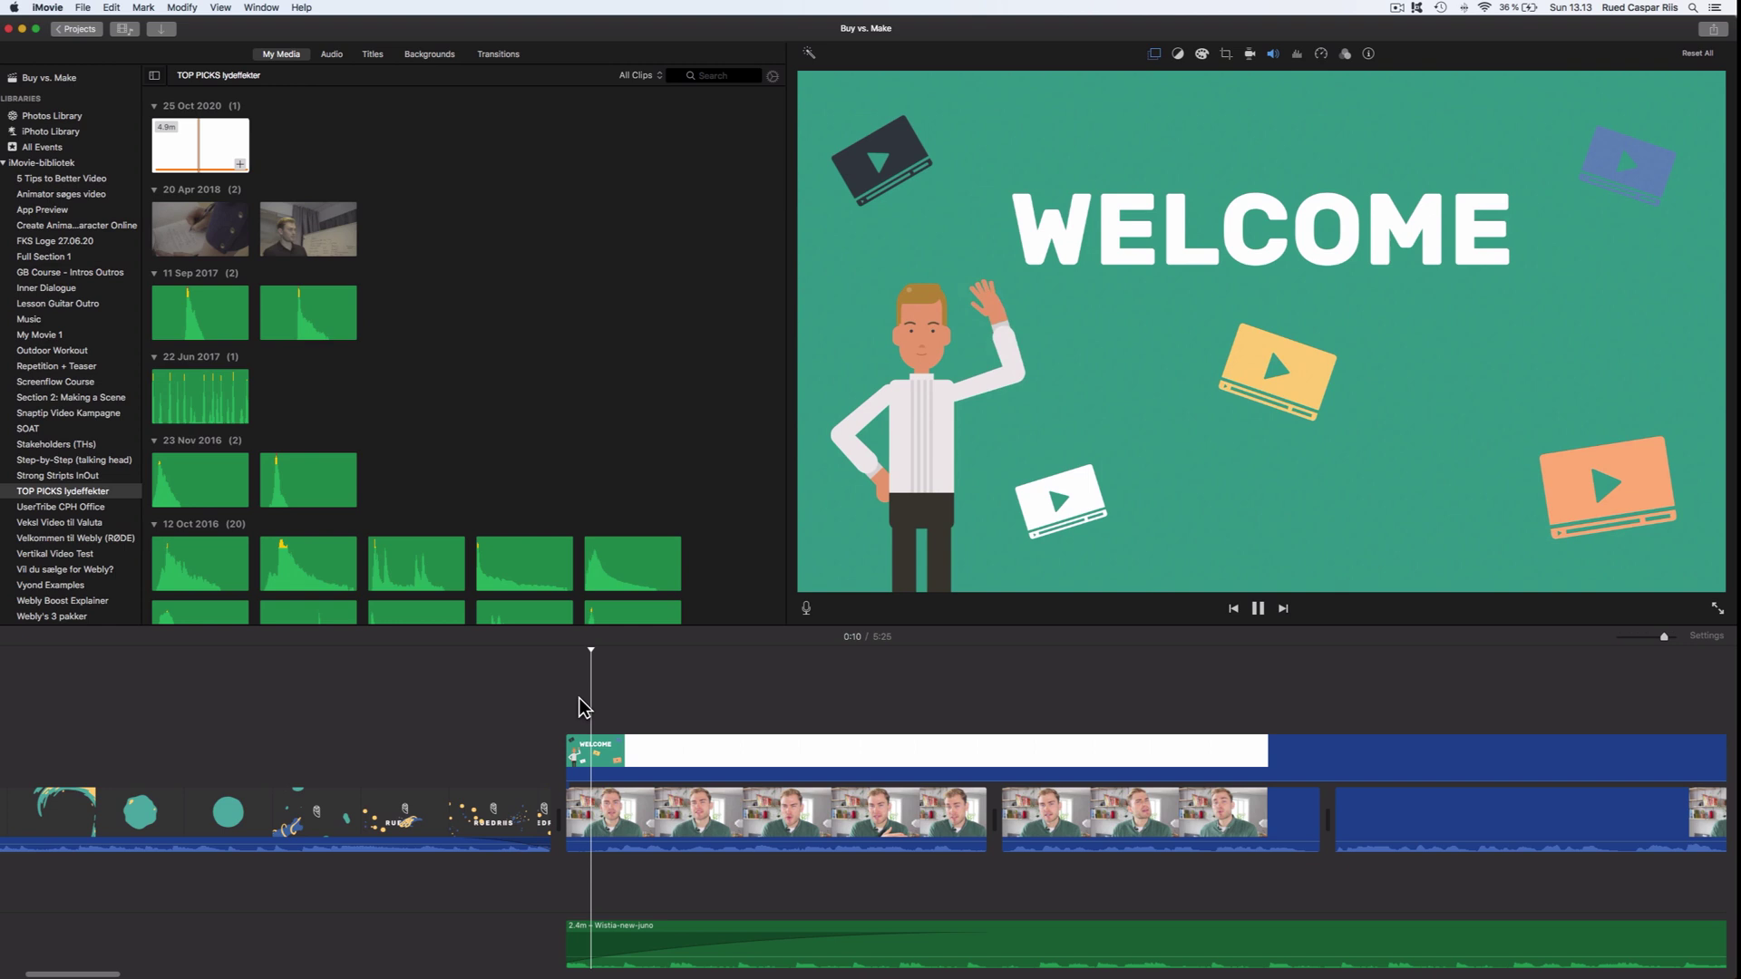
{"action": "key", "text": "space"}
{"action": "left_click_drag", "start_coordinate": [585, 762], "coordinate": [1335, 759]}
{"action": "key", "text": "space"}
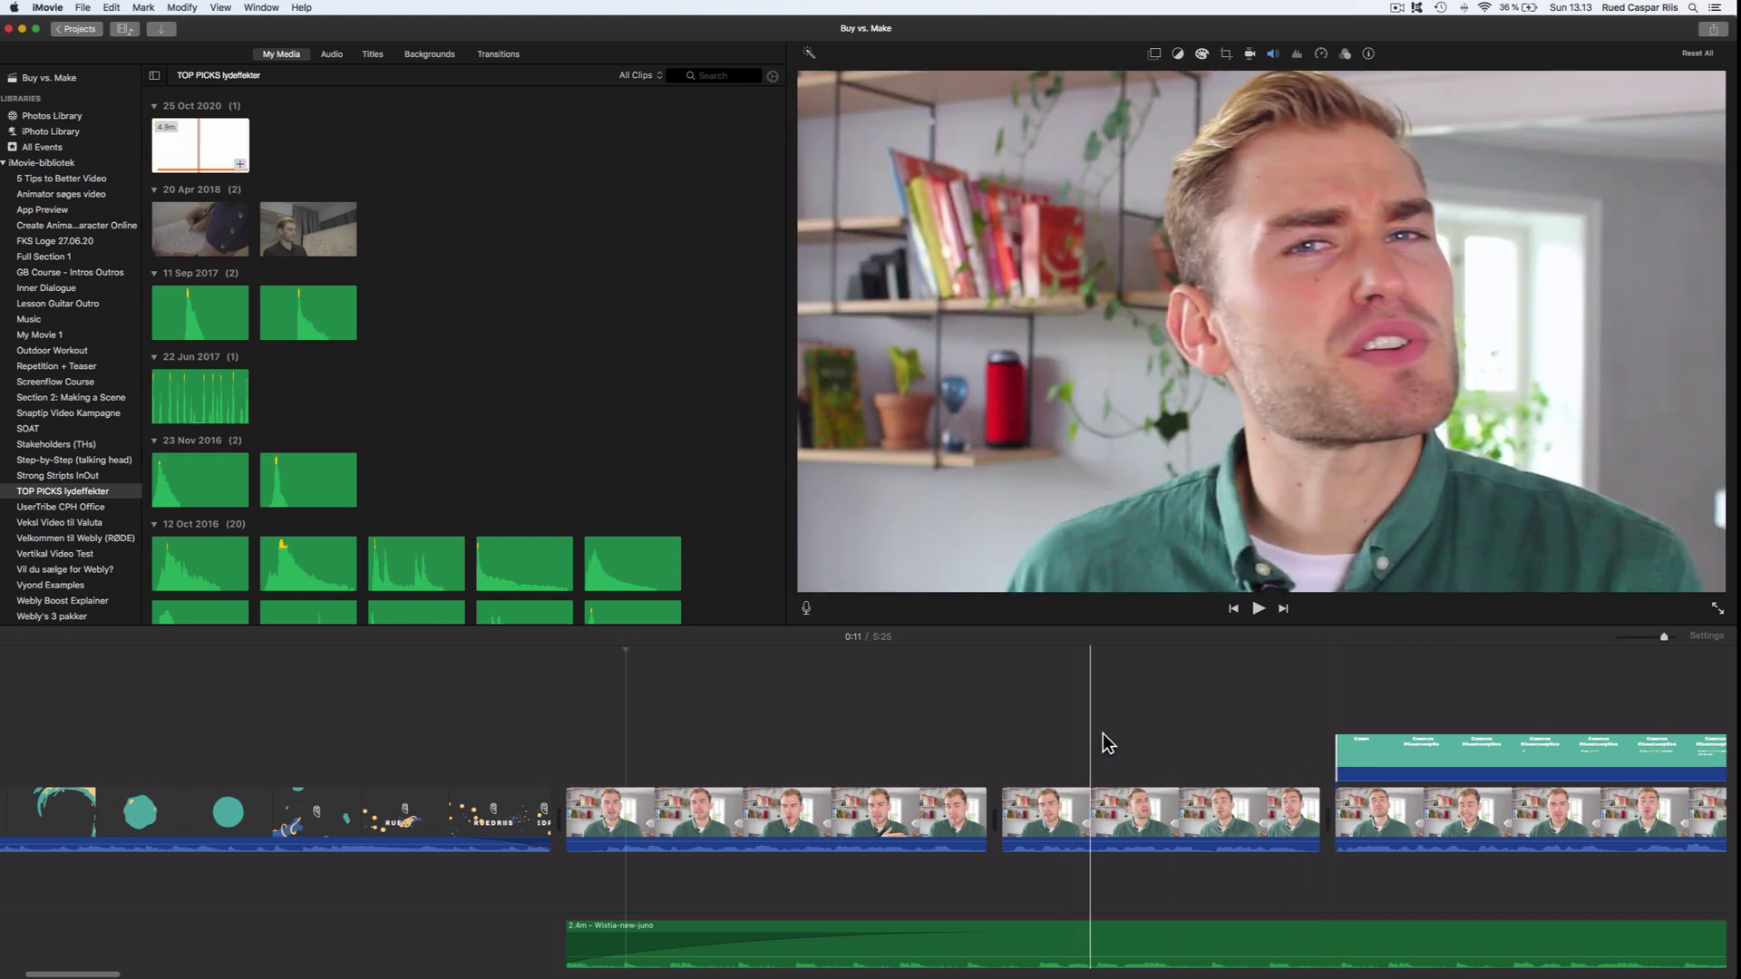
Step: Trim the start of the Common Misconsception overlay further to match the speech and play through the full text
{"action": "scroll", "coordinate": [1092, 716], "scroll_direction": "right", "scroll_amount": 5}
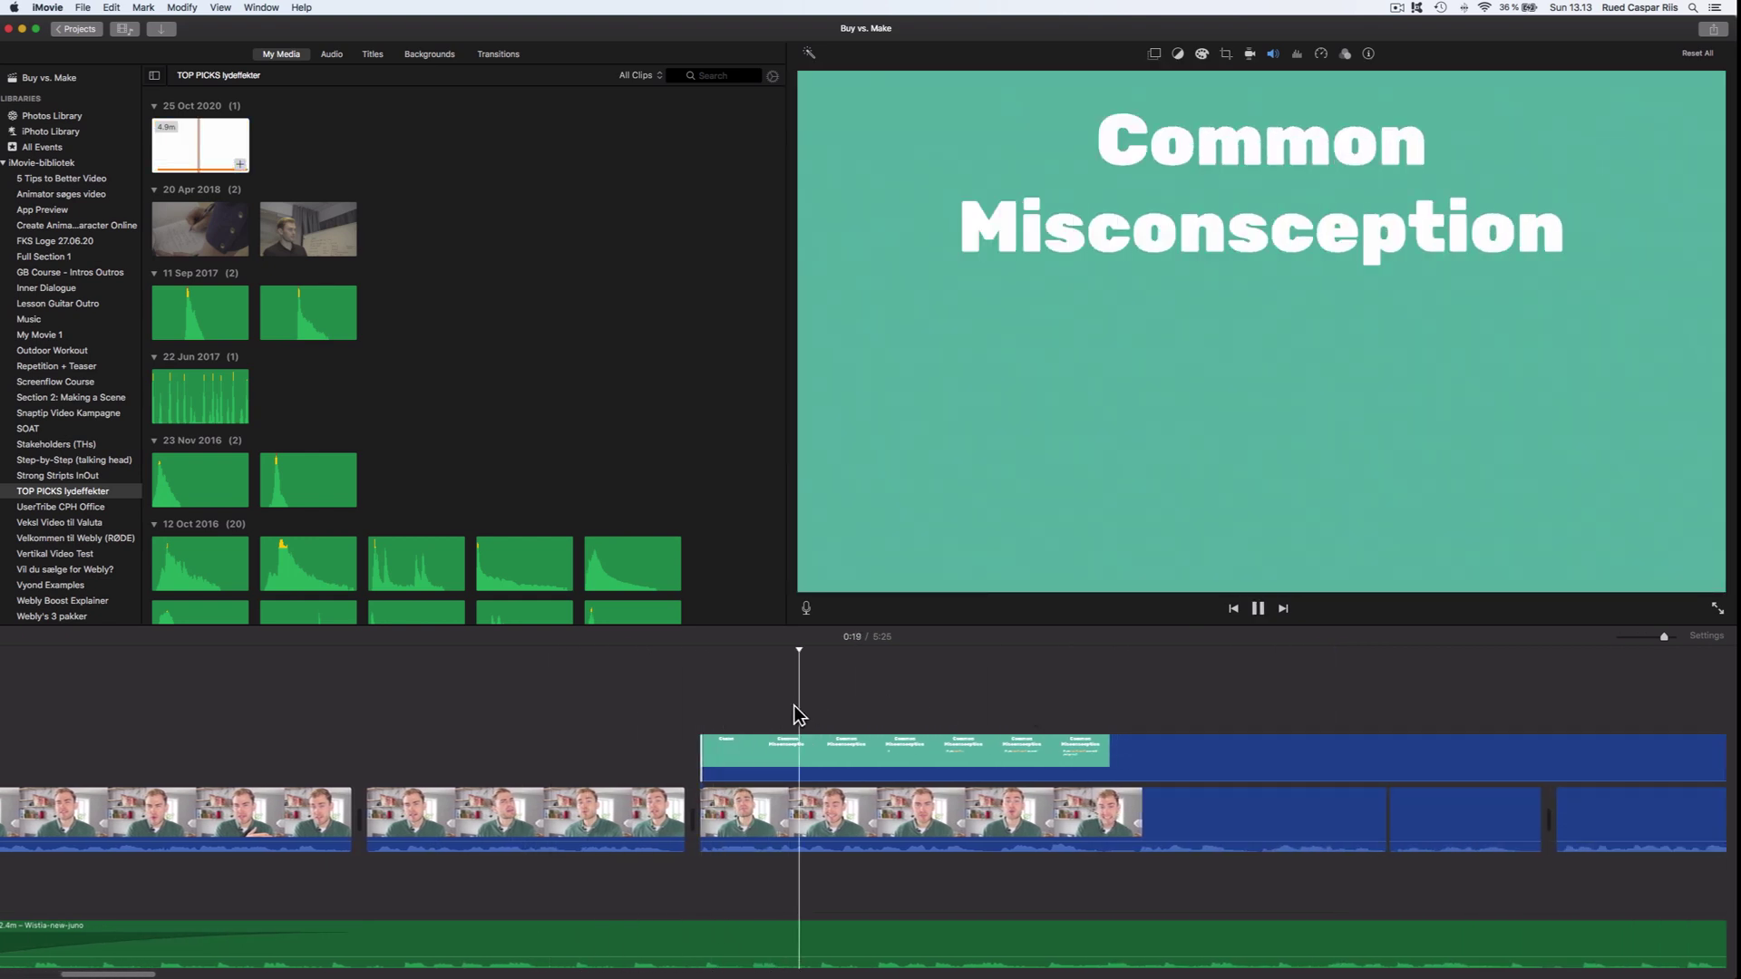
{"action": "key", "text": "space"}
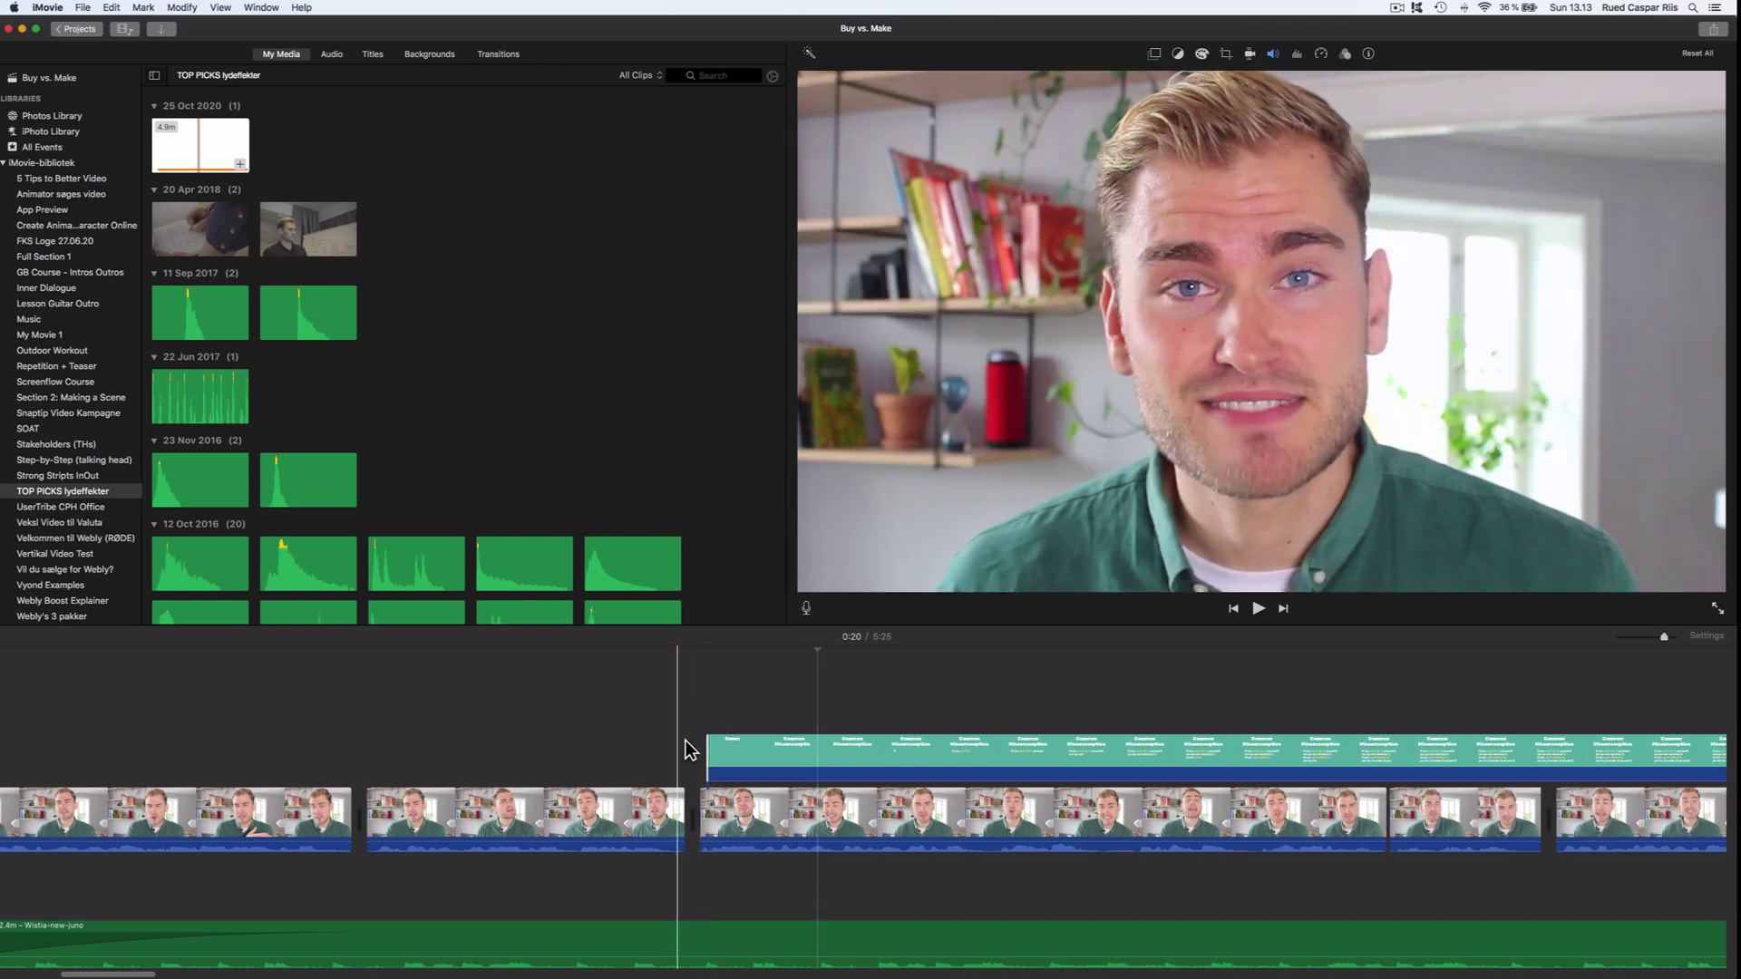
{"action": "left_click_drag", "start_coordinate": [706, 760], "coordinate": [868, 766]}
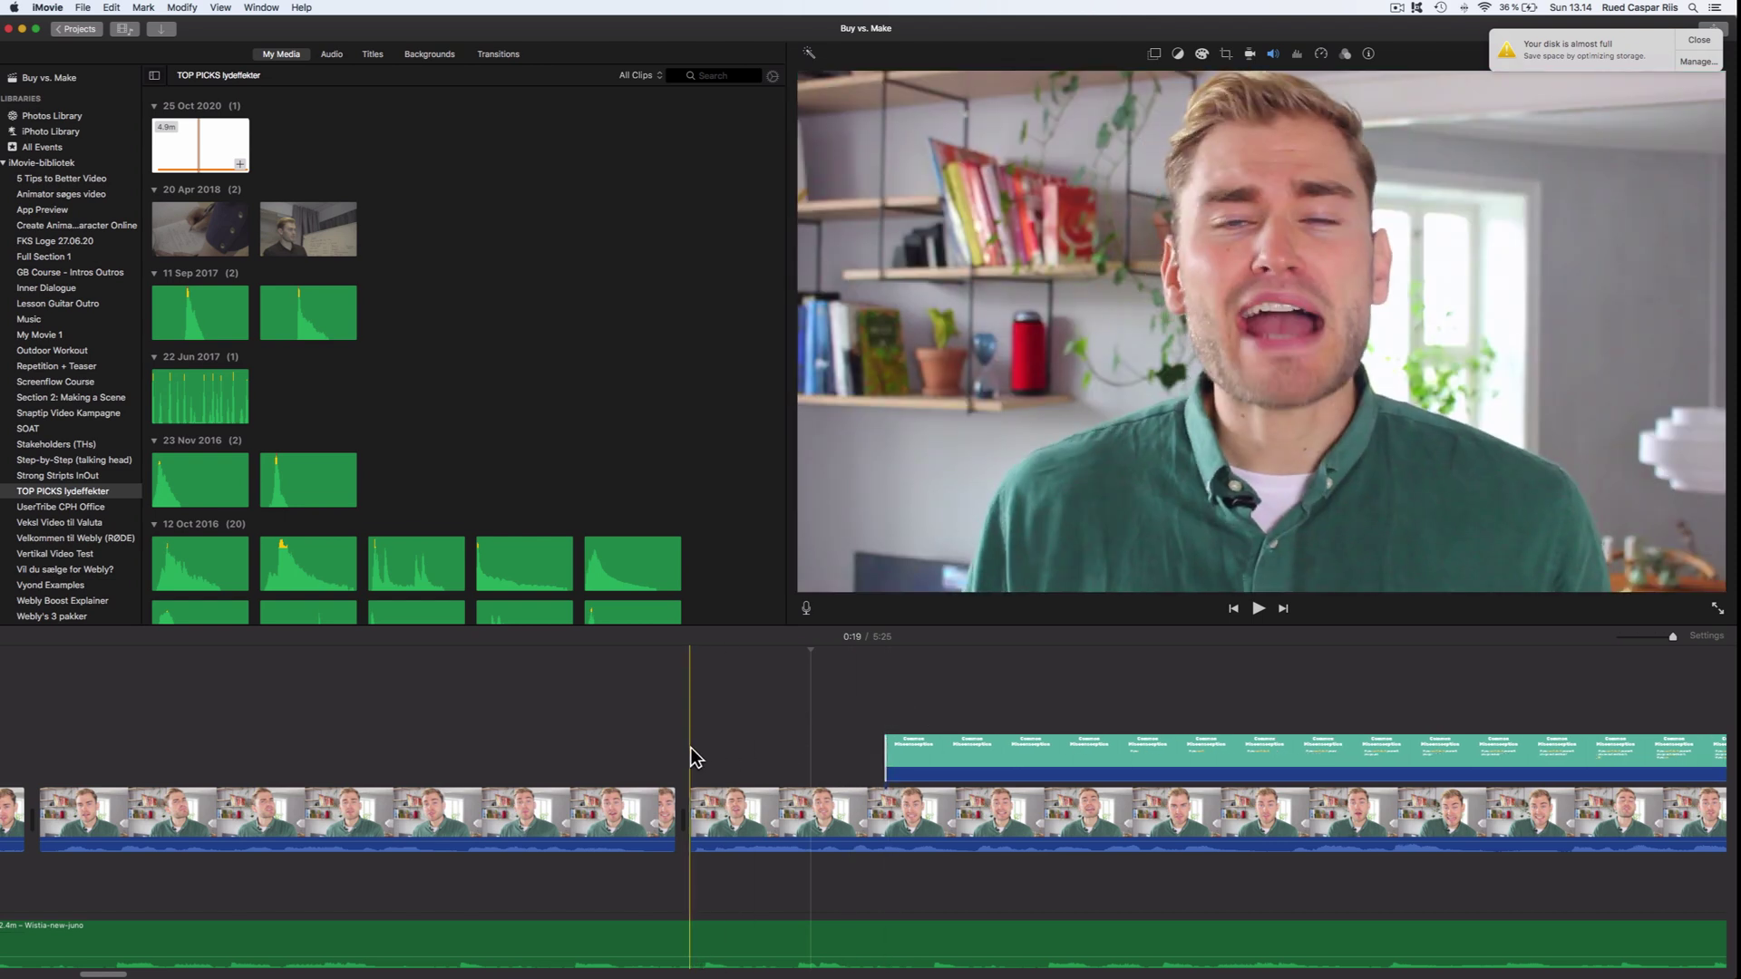
{"action": "key", "text": "space"}
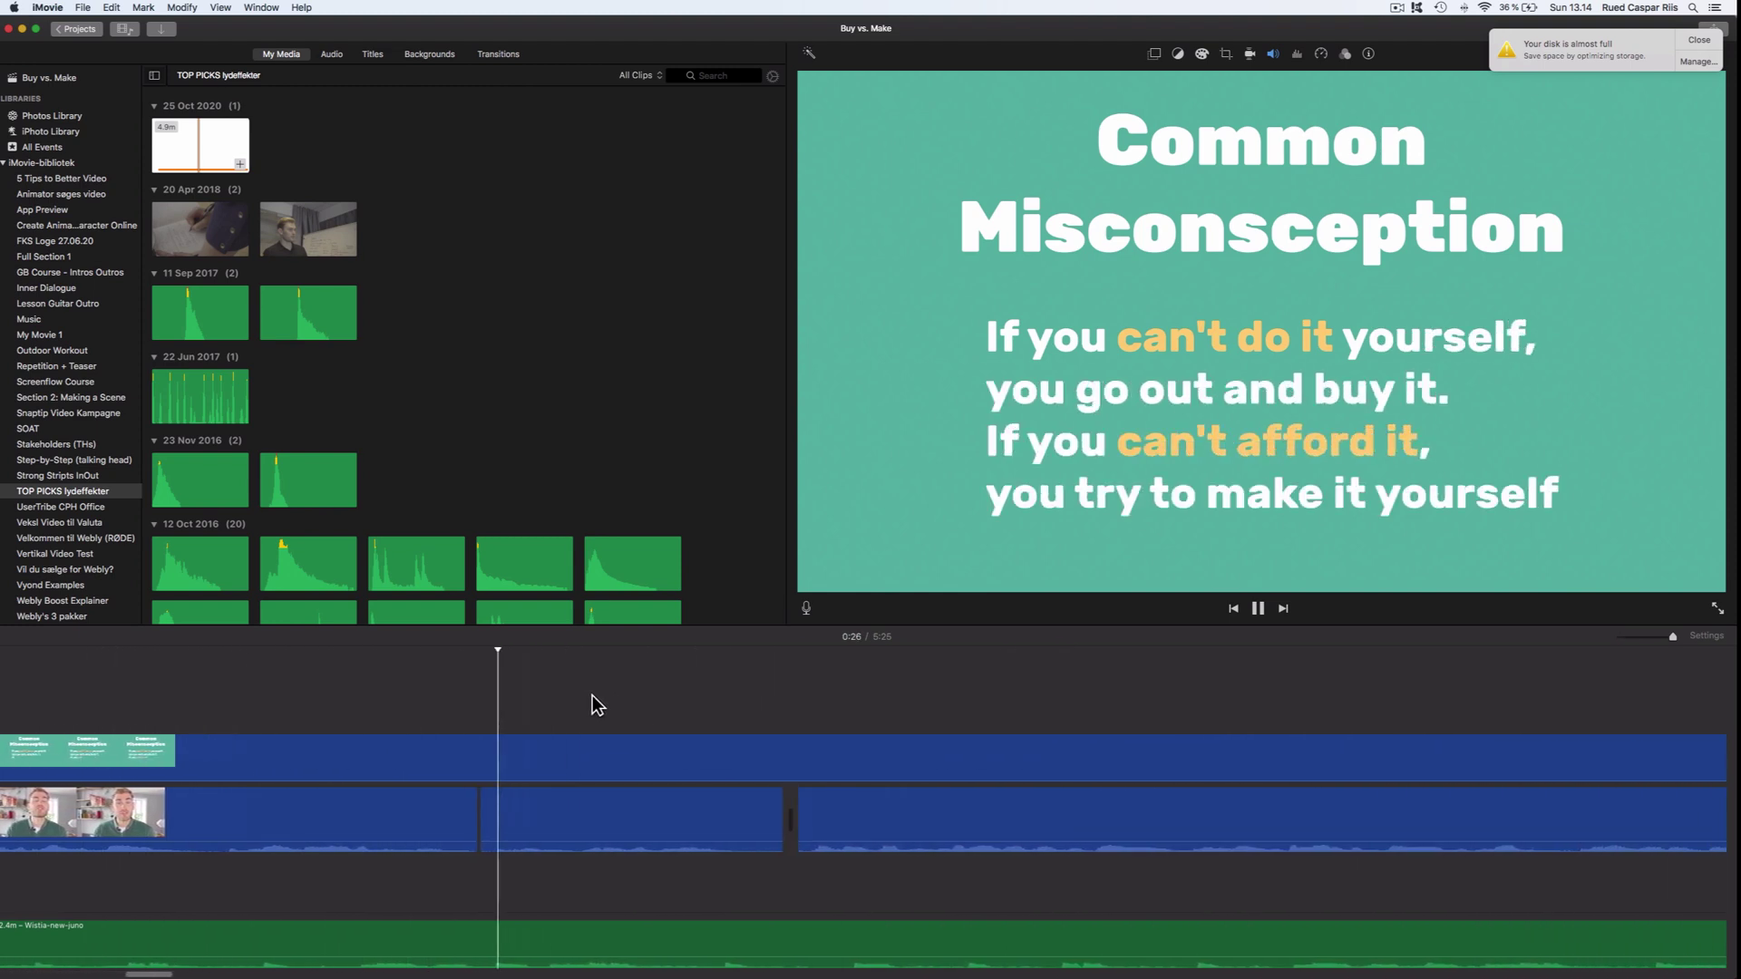
{"action": "key", "text": "space"}
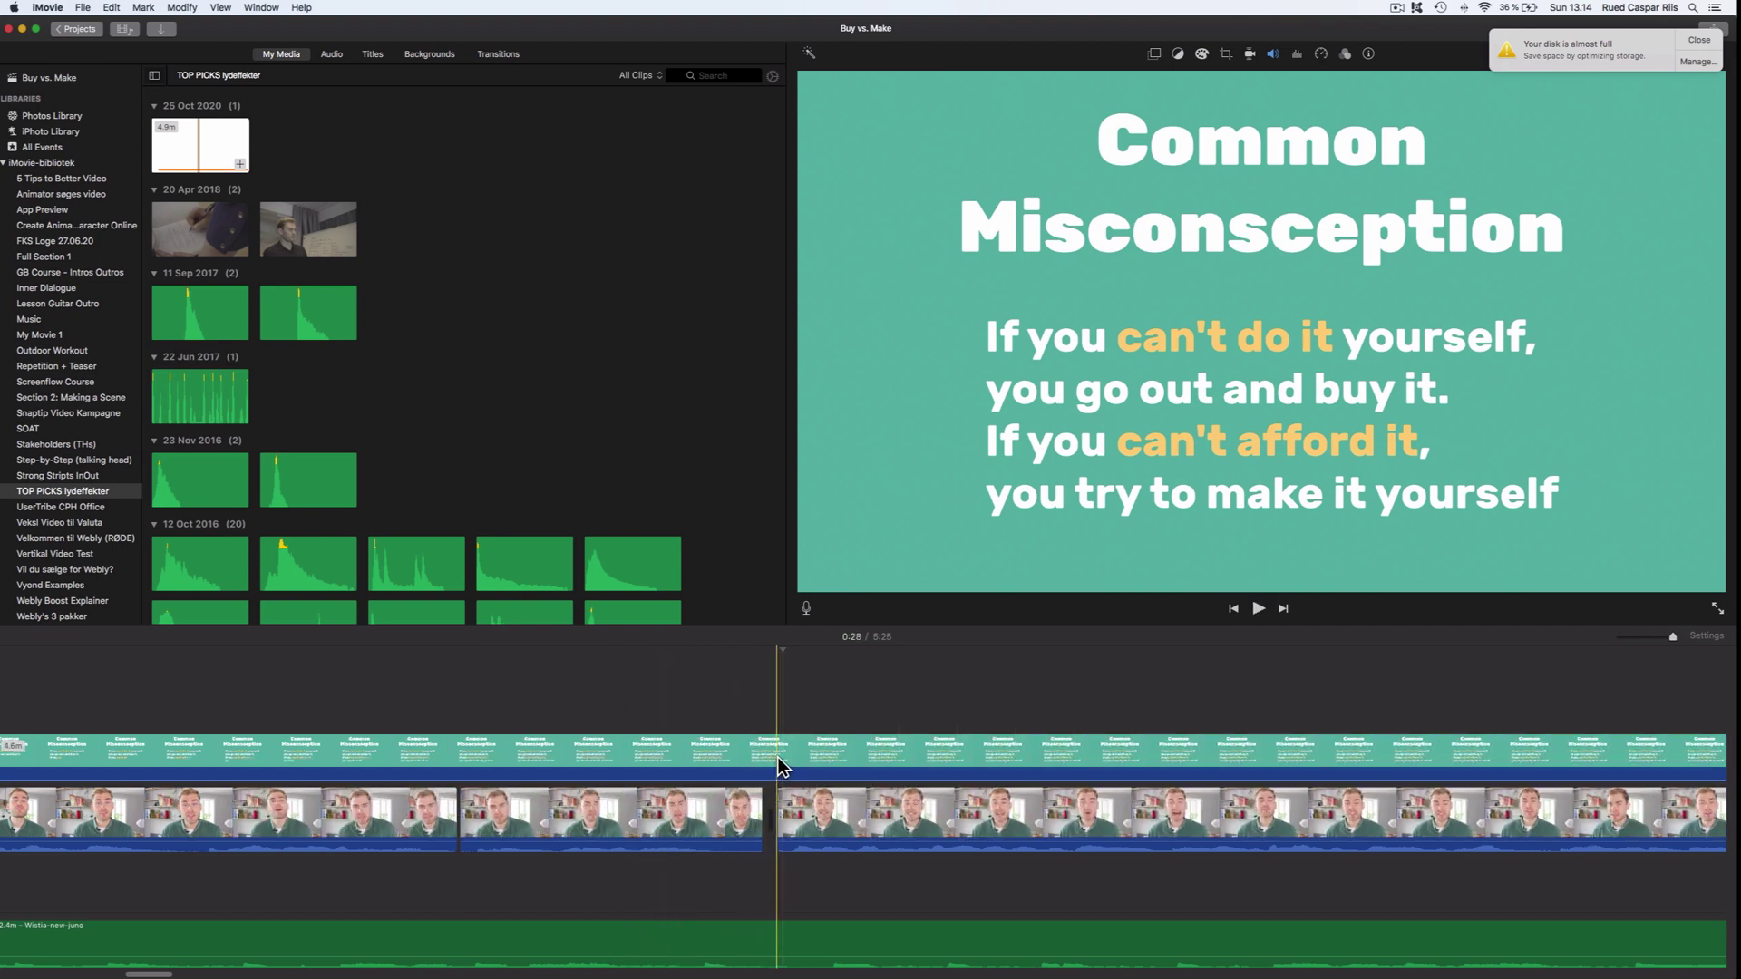
Step: Split the animation at the talking-head cut at 0:28, trim the second part's start to the next cut, and play it
{"action": "left_click", "coordinate": [779, 766]}
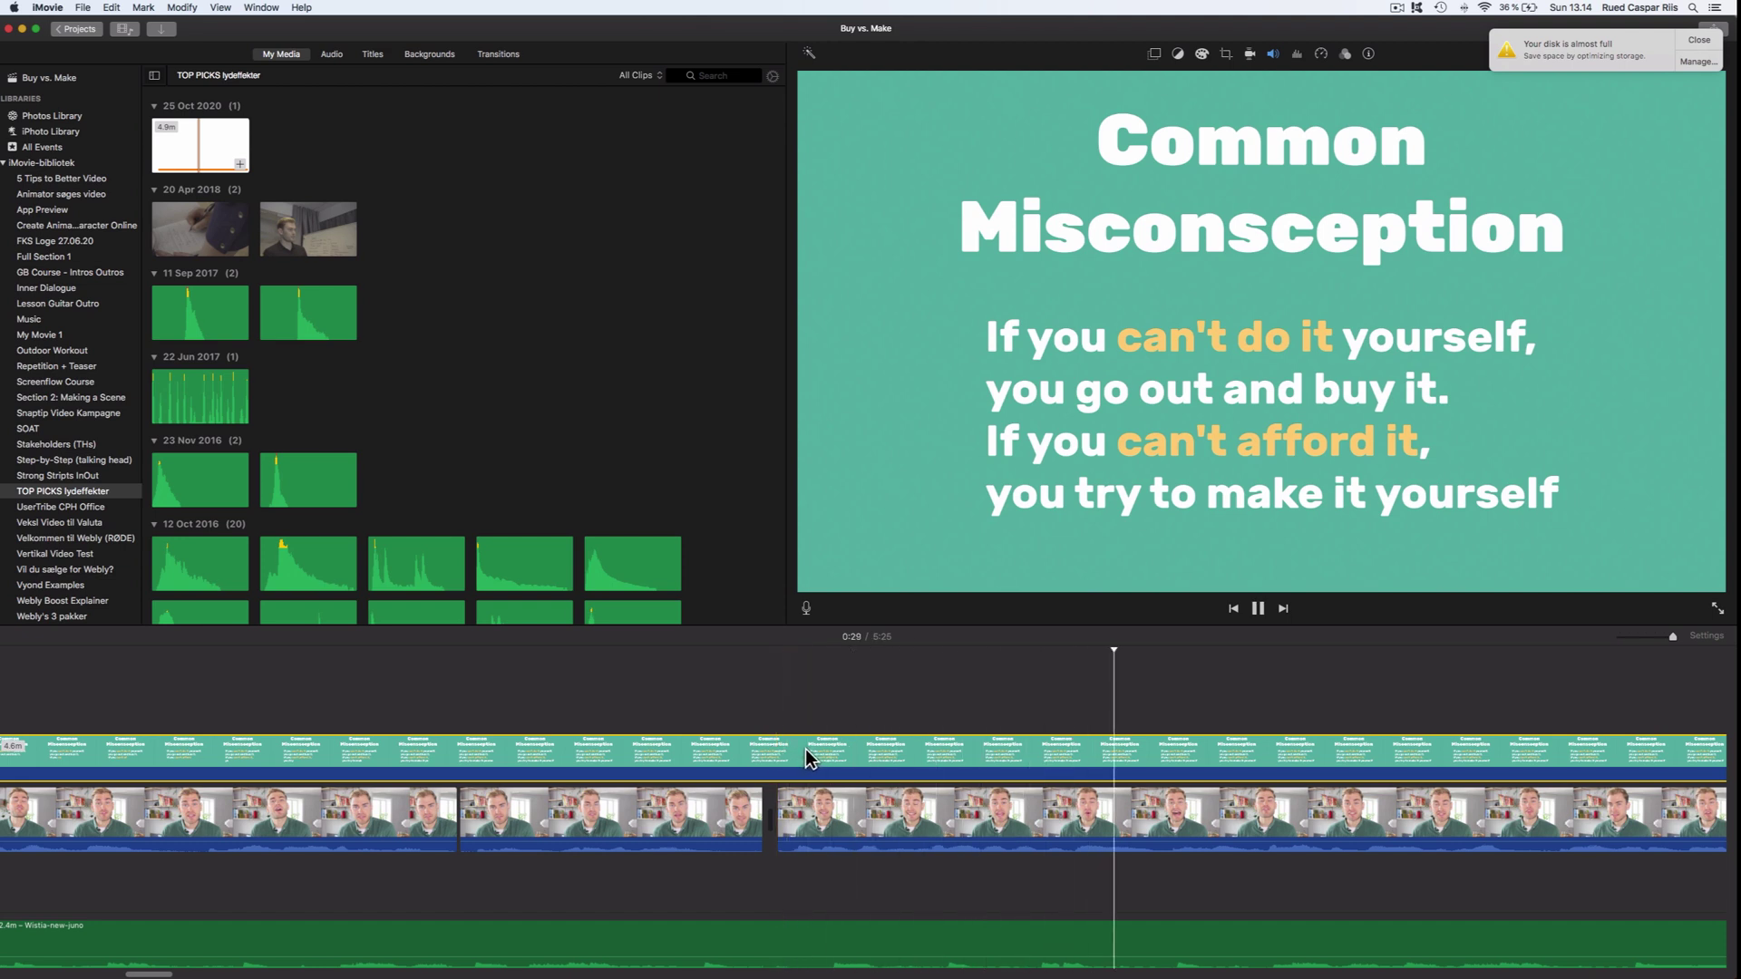
{"action": "key", "text": "super+b"}
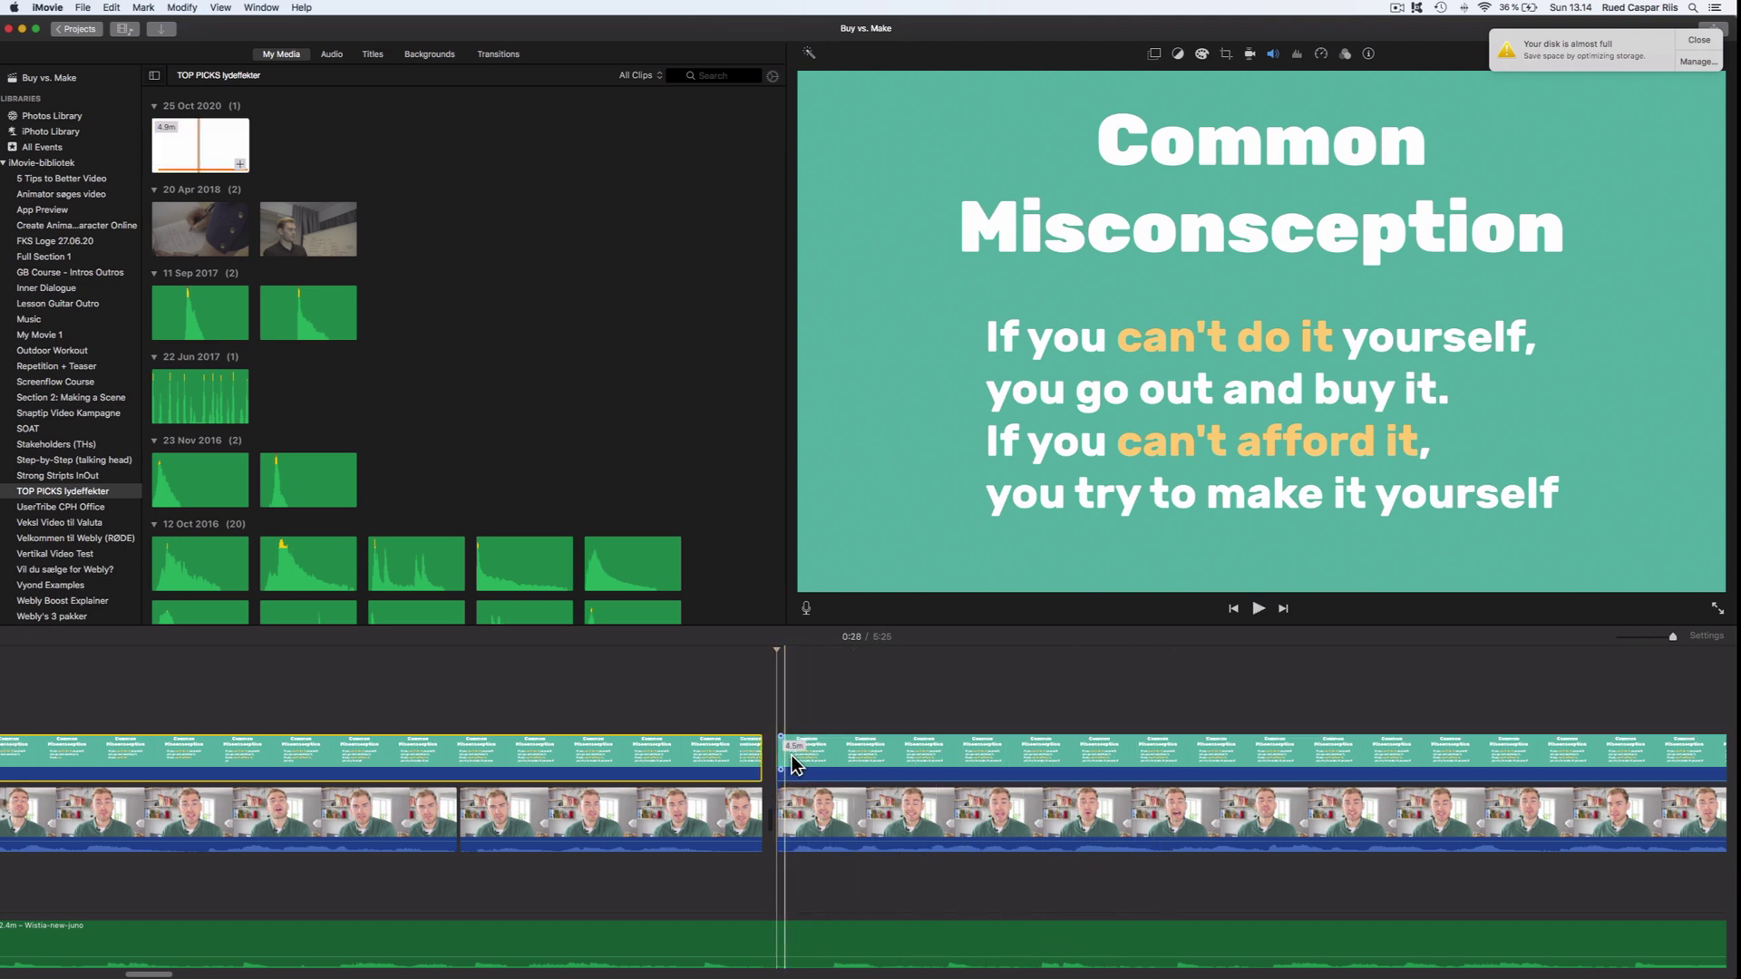
{"action": "scroll", "coordinate": [793, 764], "scroll_direction": "right", "scroll_amount": 10}
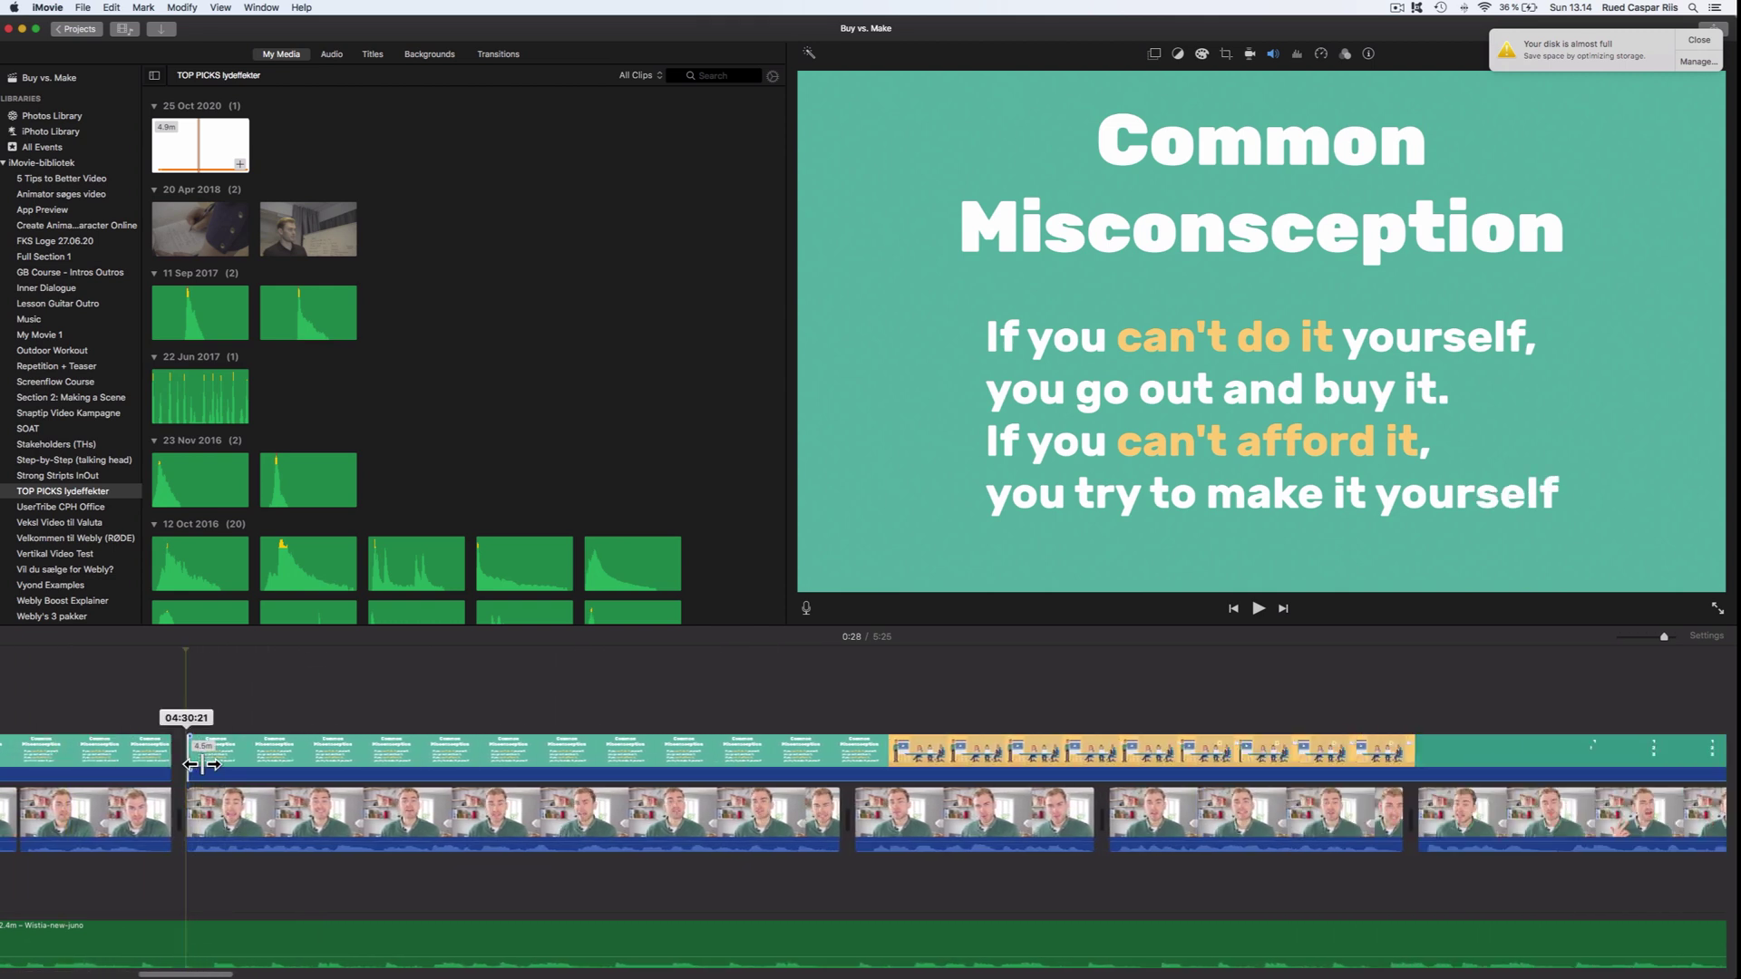
{"action": "left_click_drag", "start_coordinate": [201, 764], "coordinate": [843, 757]}
{"action": "key", "text": "space"}
{"action": "scroll", "coordinate": [843, 757], "scroll_direction": "right", "scroll_amount": 3}
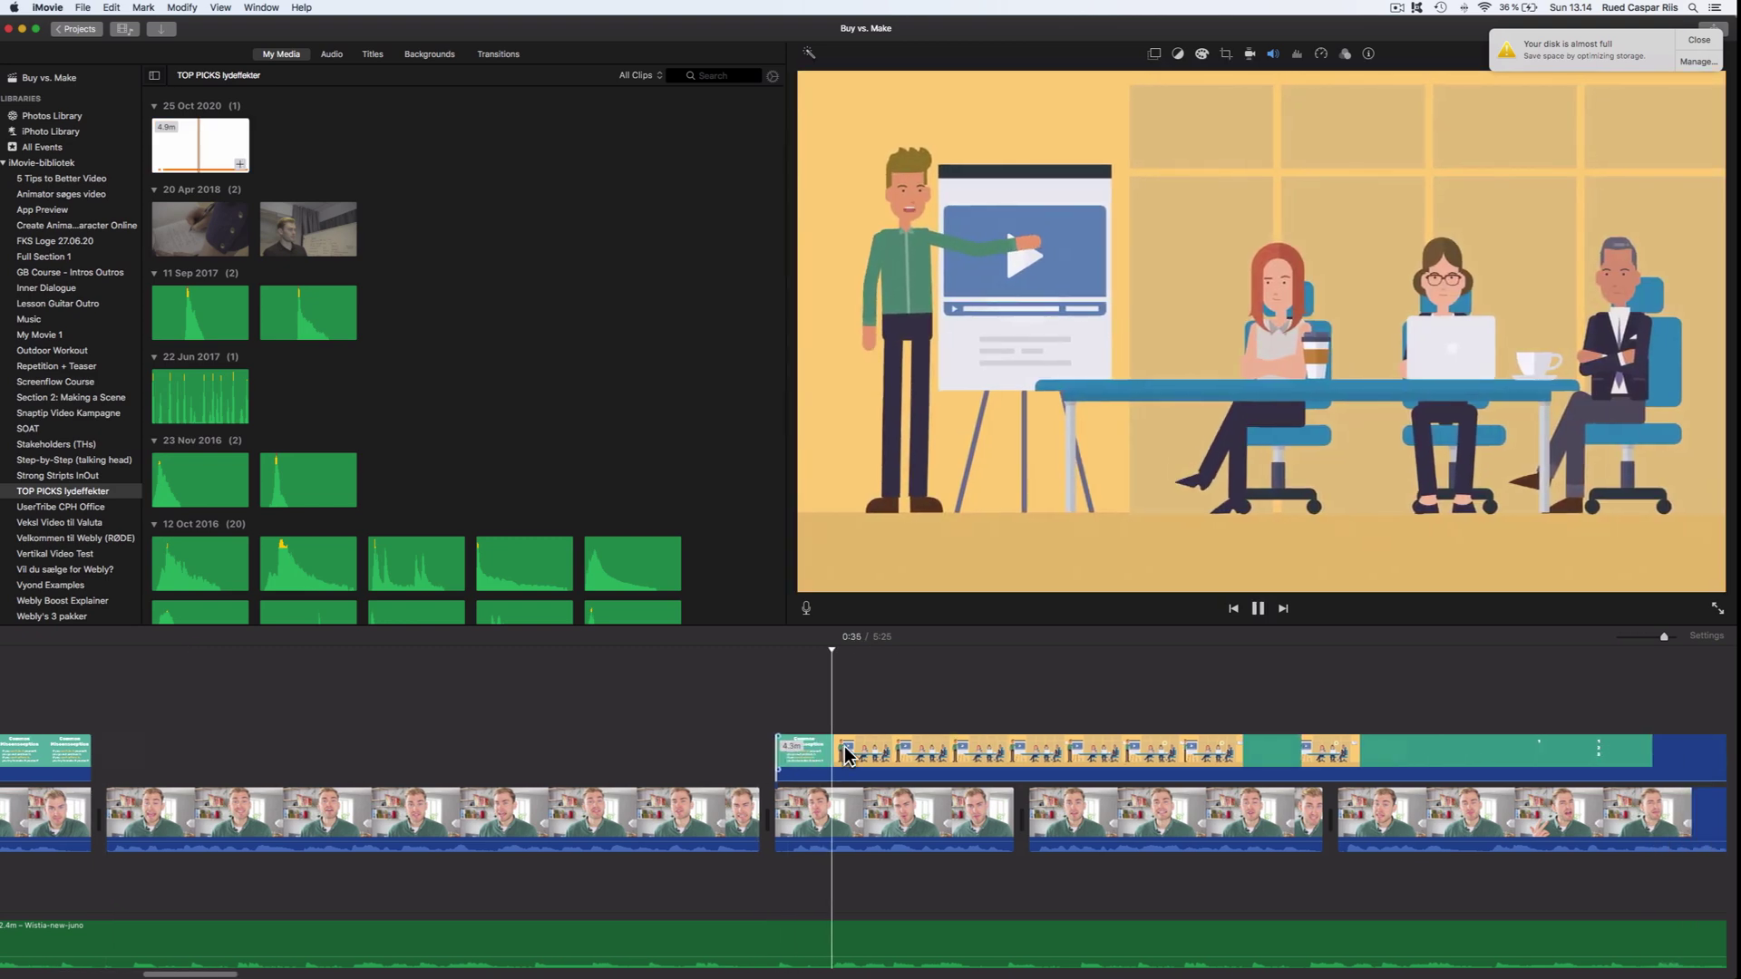
{"action": "key", "text": "space"}
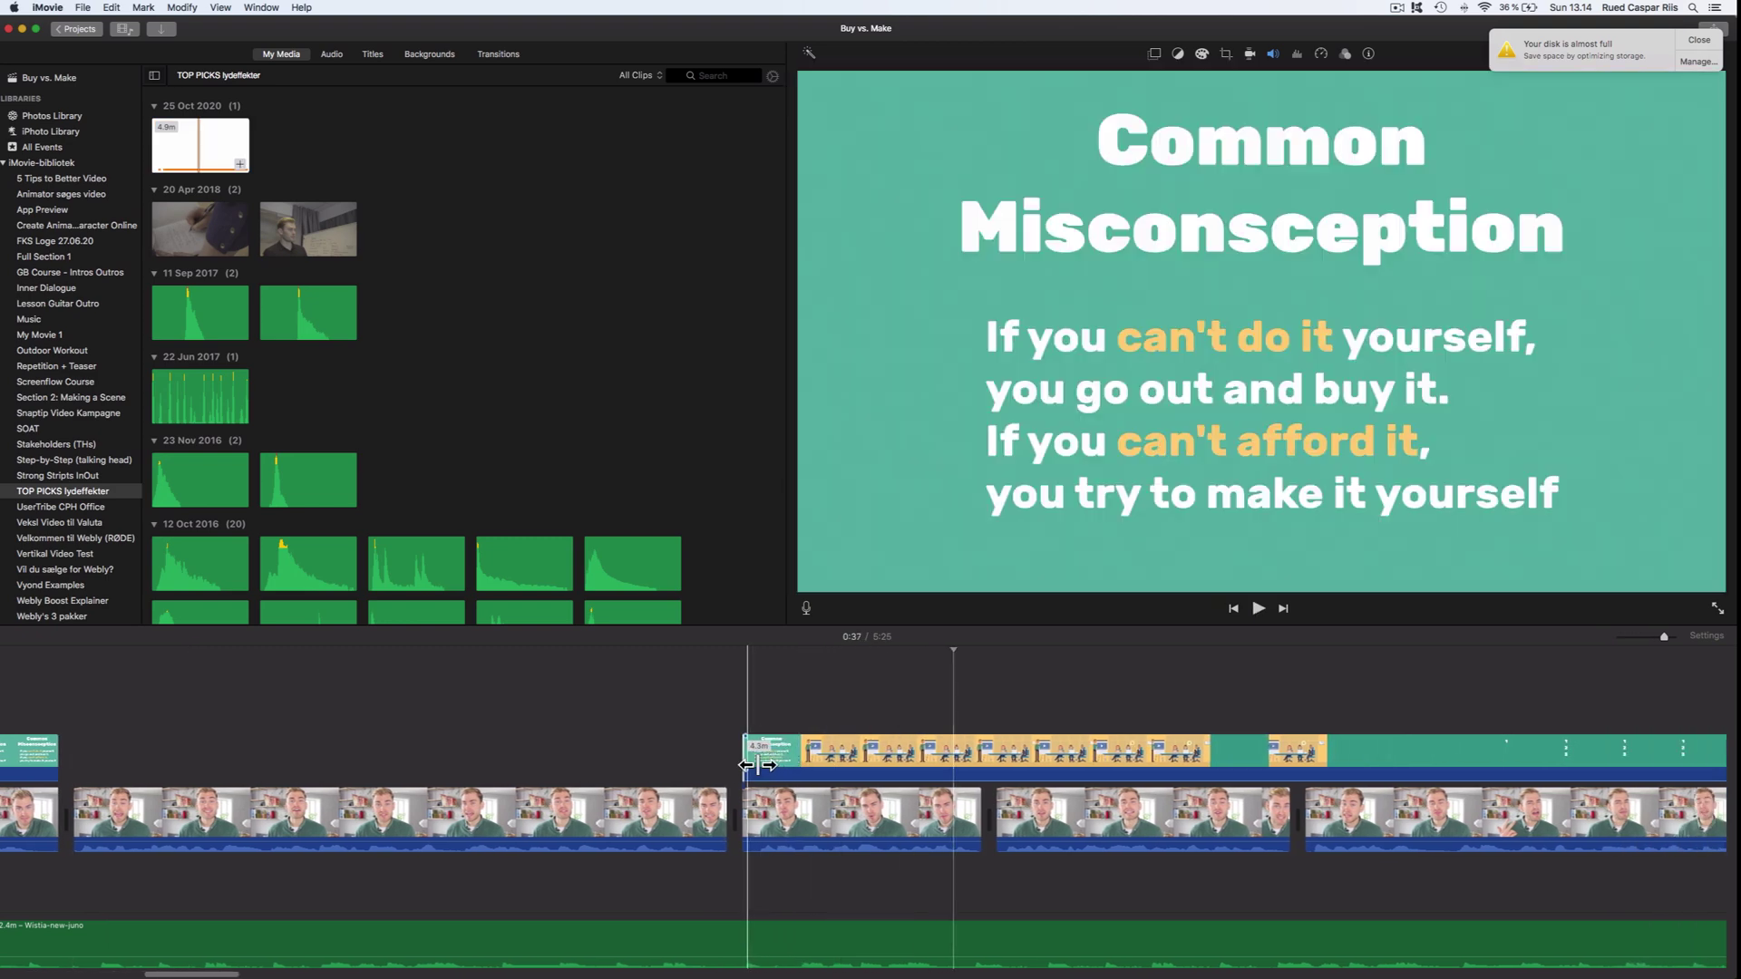
Step: Trim the second part's start past the leftover text into the office meeting scene, timing its entrance to the speech
{"action": "left_click_drag", "start_coordinate": [766, 766], "coordinate": [778, 766]}
{"action": "key", "text": "space"}
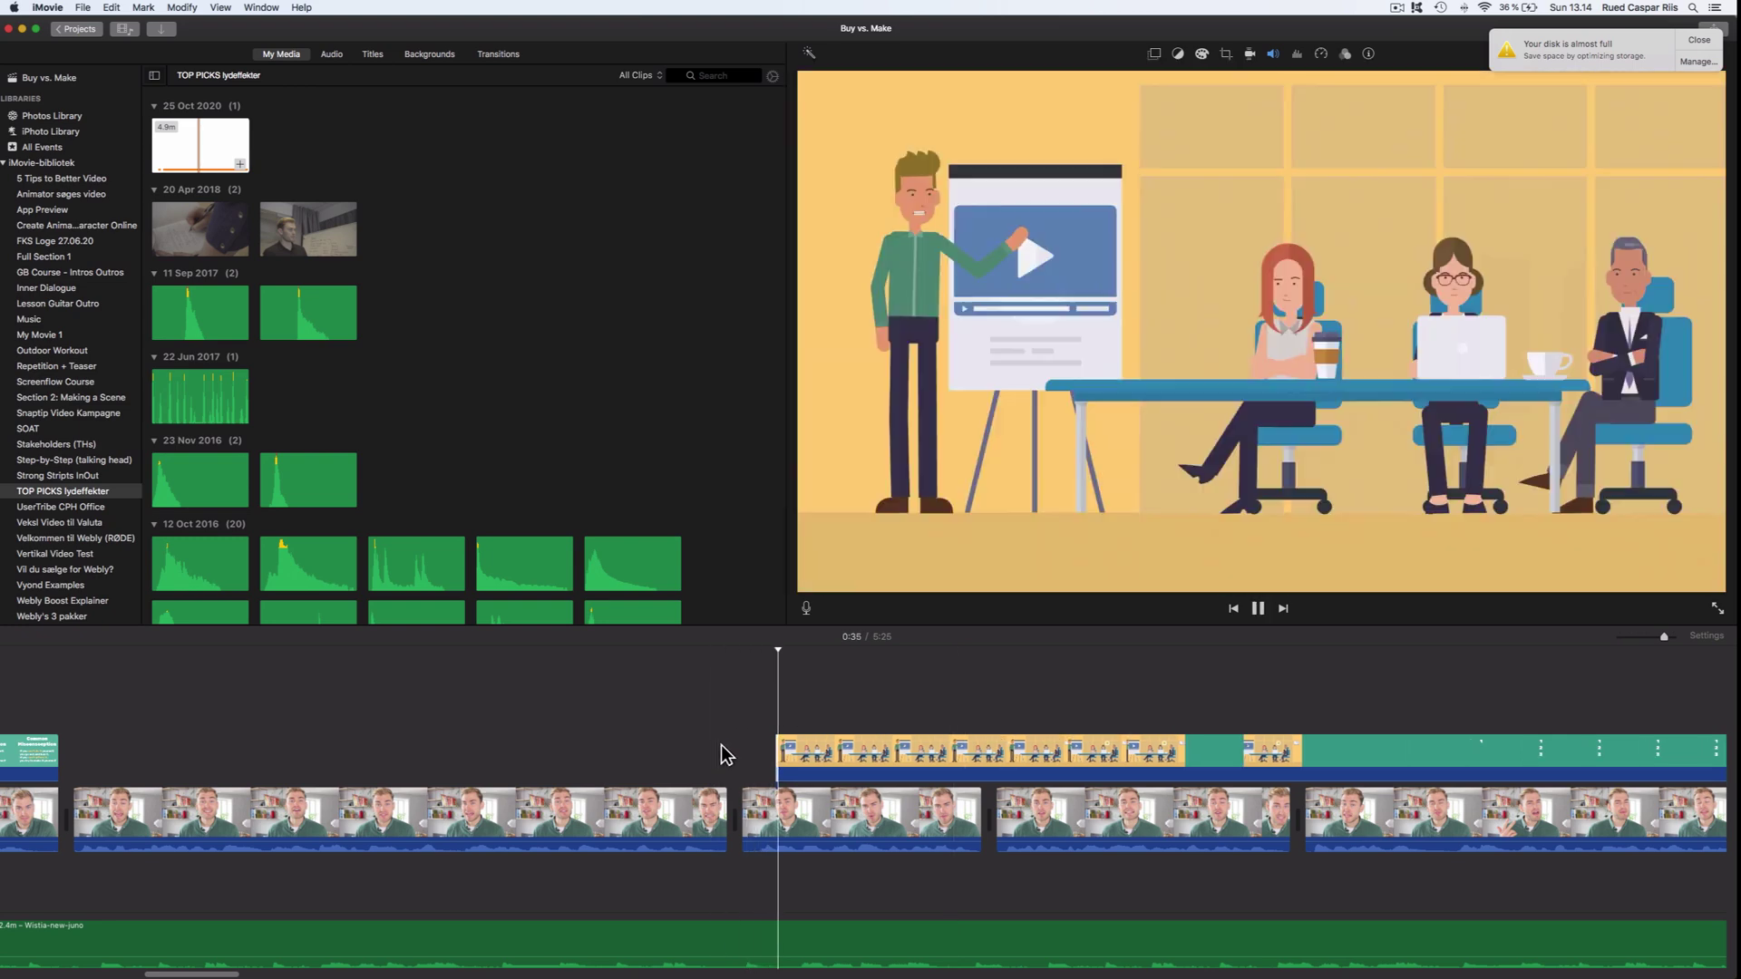
{"action": "scroll", "coordinate": [719, 755], "scroll_direction": "right", "scroll_amount": 3}
{"action": "key", "text": "space"}
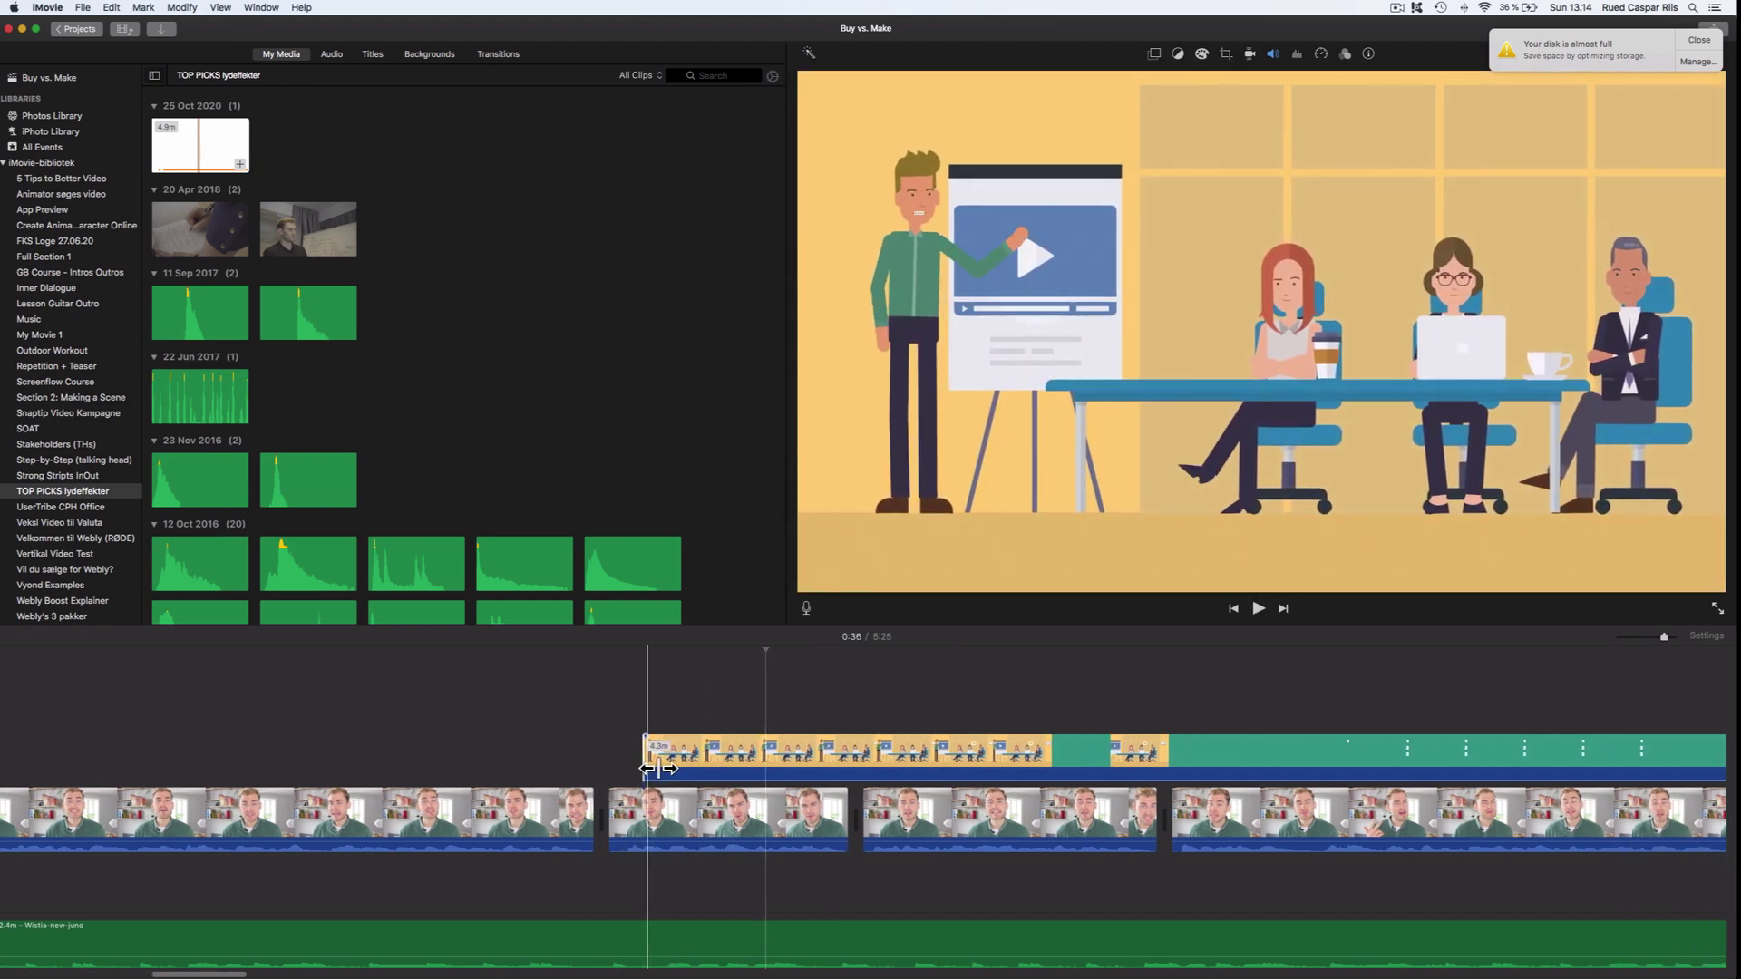
{"action": "left_click_drag", "start_coordinate": [663, 767], "coordinate": [687, 766]}
{"action": "key", "text": "space"}
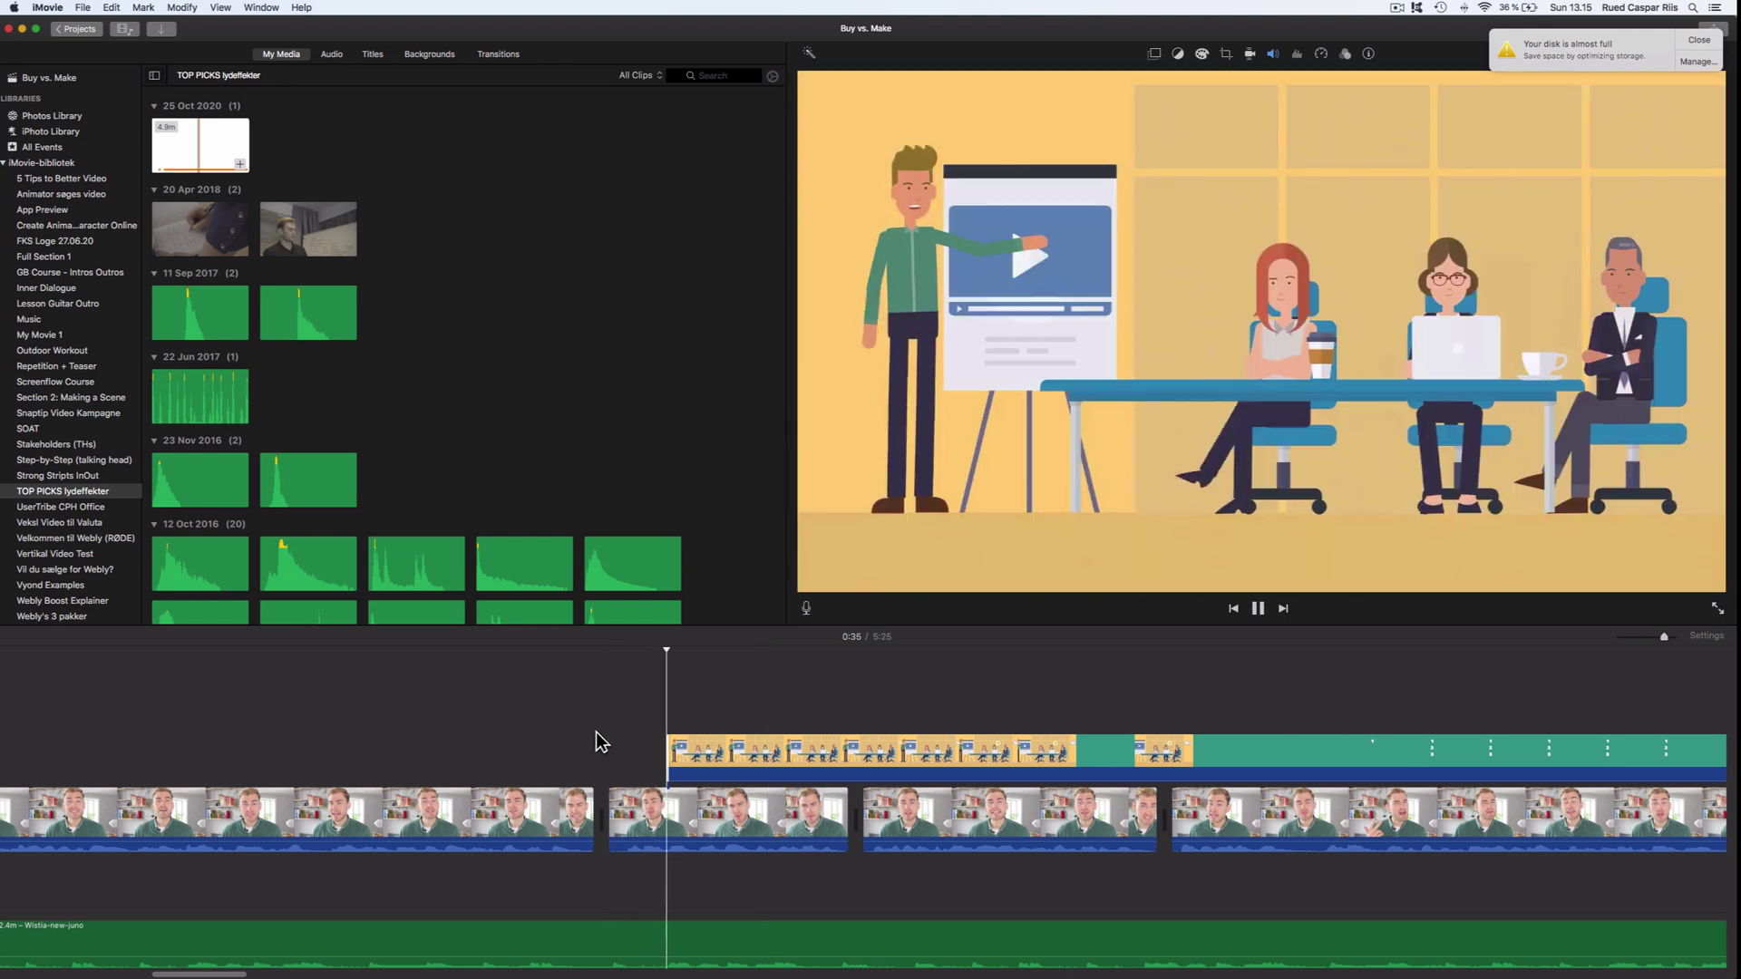
Step: Split the animation at the talking-head cut at 0:41 and trim the following part's start to where the numbered list appears
{"action": "scroll", "coordinate": [632, 728], "scroll_direction": "right", "scroll_amount": 8}
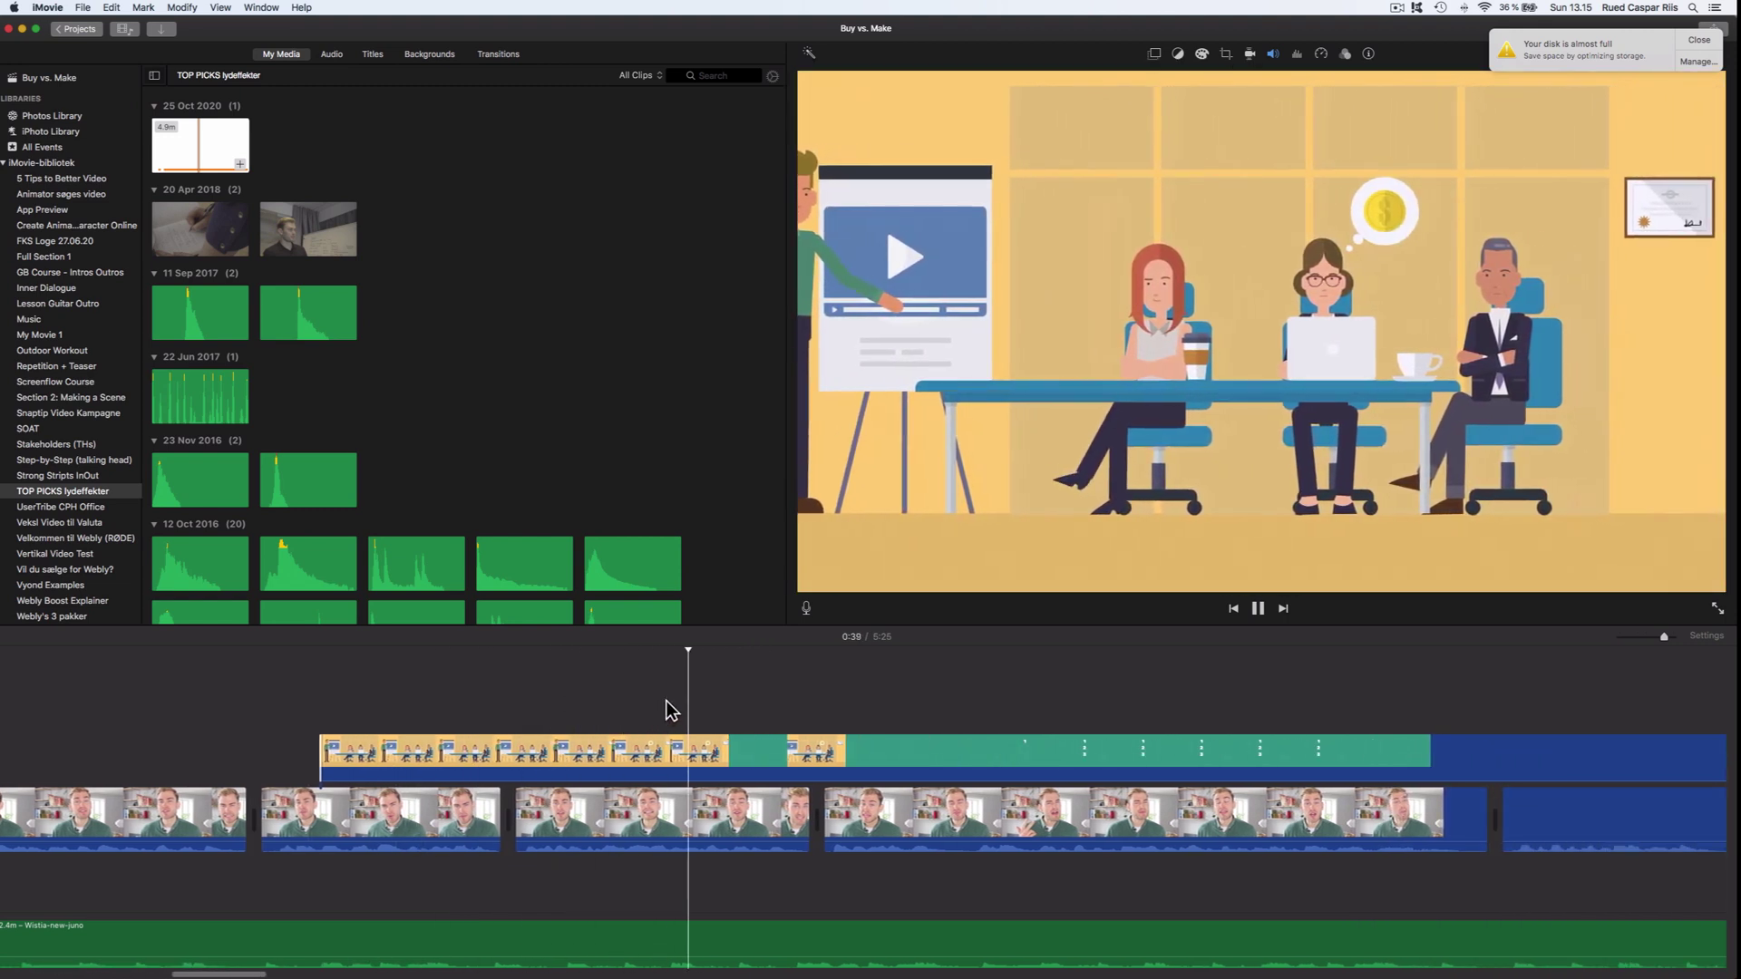
{"action": "scroll", "coordinate": [665, 700], "scroll_direction": "right", "scroll_amount": 2}
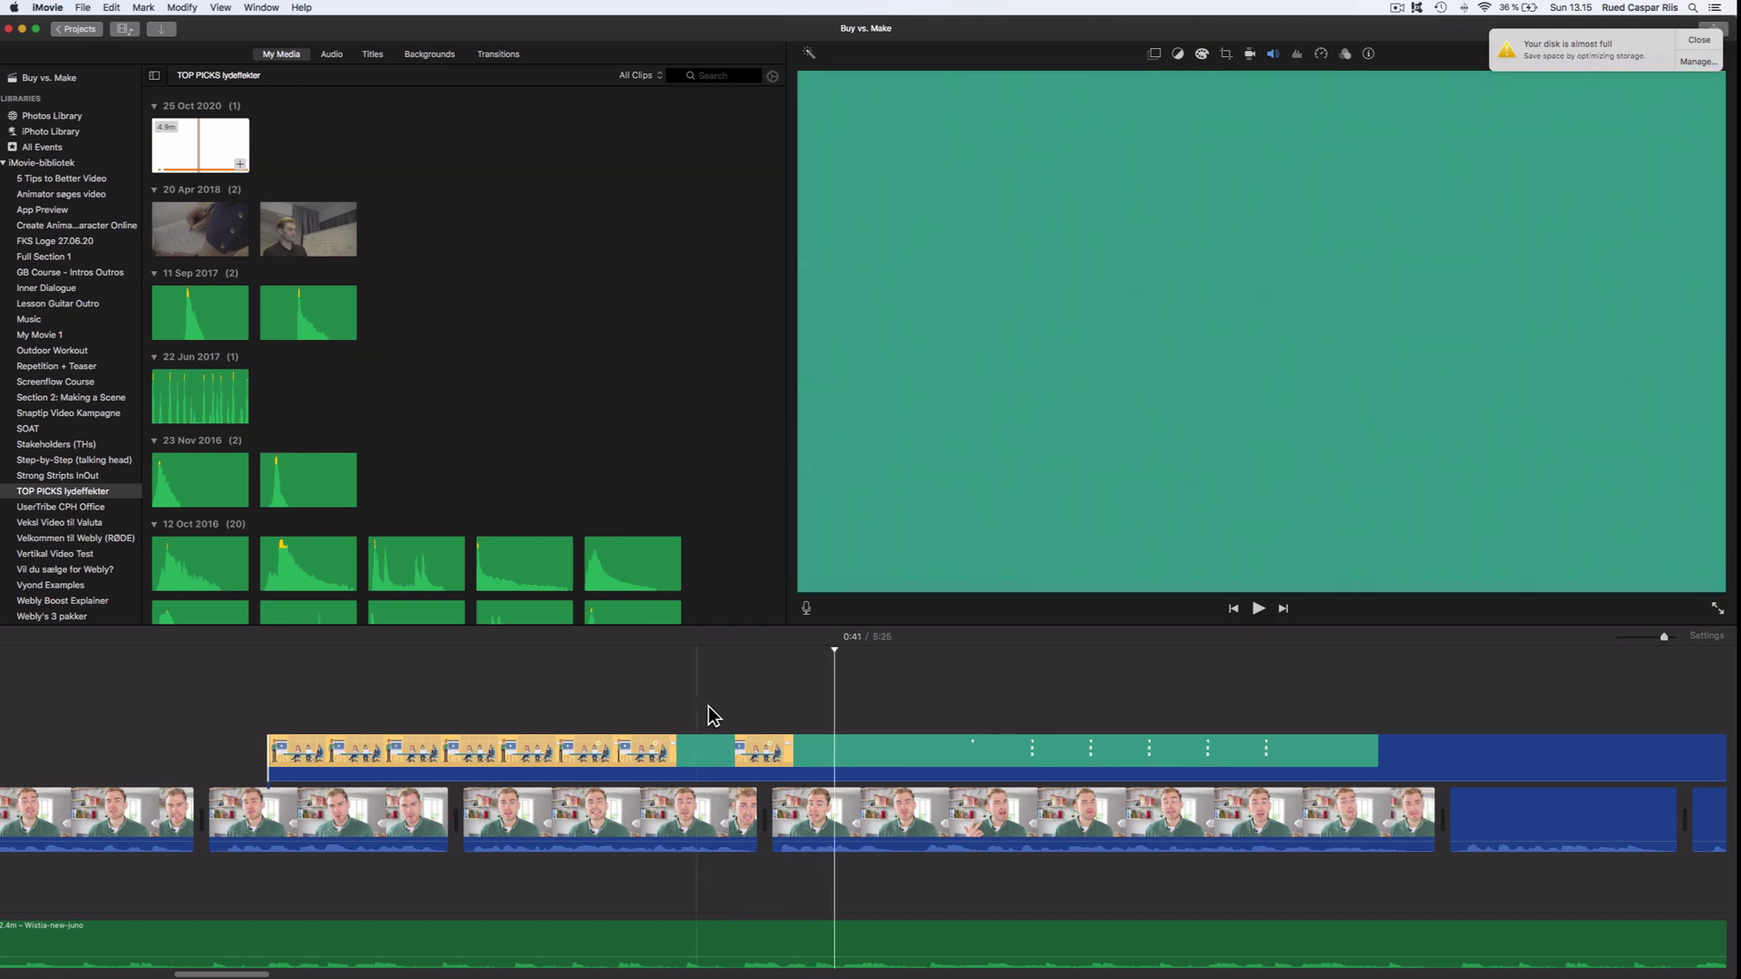
{"action": "left_click", "coordinate": [774, 755]}
{"action": "key", "text": "super+b"}
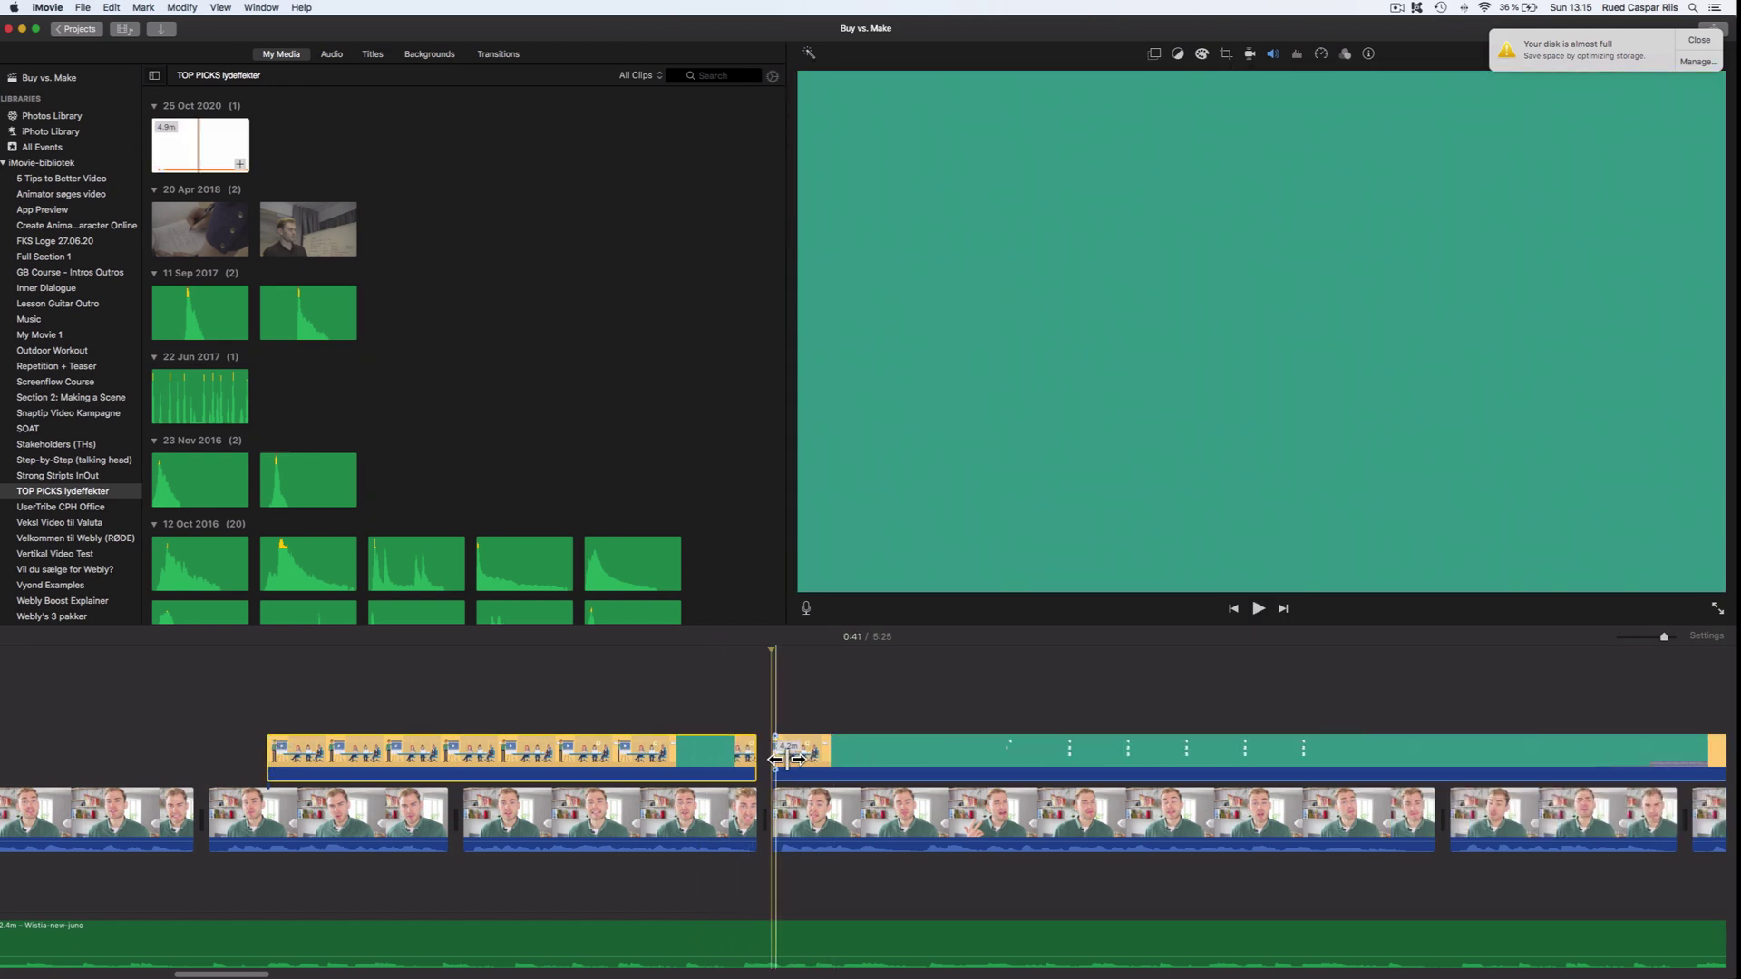
{"action": "left_click_drag", "start_coordinate": [787, 760], "coordinate": [933, 753]}
Step: Play through the numbered-list section and split the animation at the talking-head cut near the start of the palm-tree scene
{"action": "scroll", "coordinate": [941, 746], "scroll_direction": "right", "scroll_amount": 8}
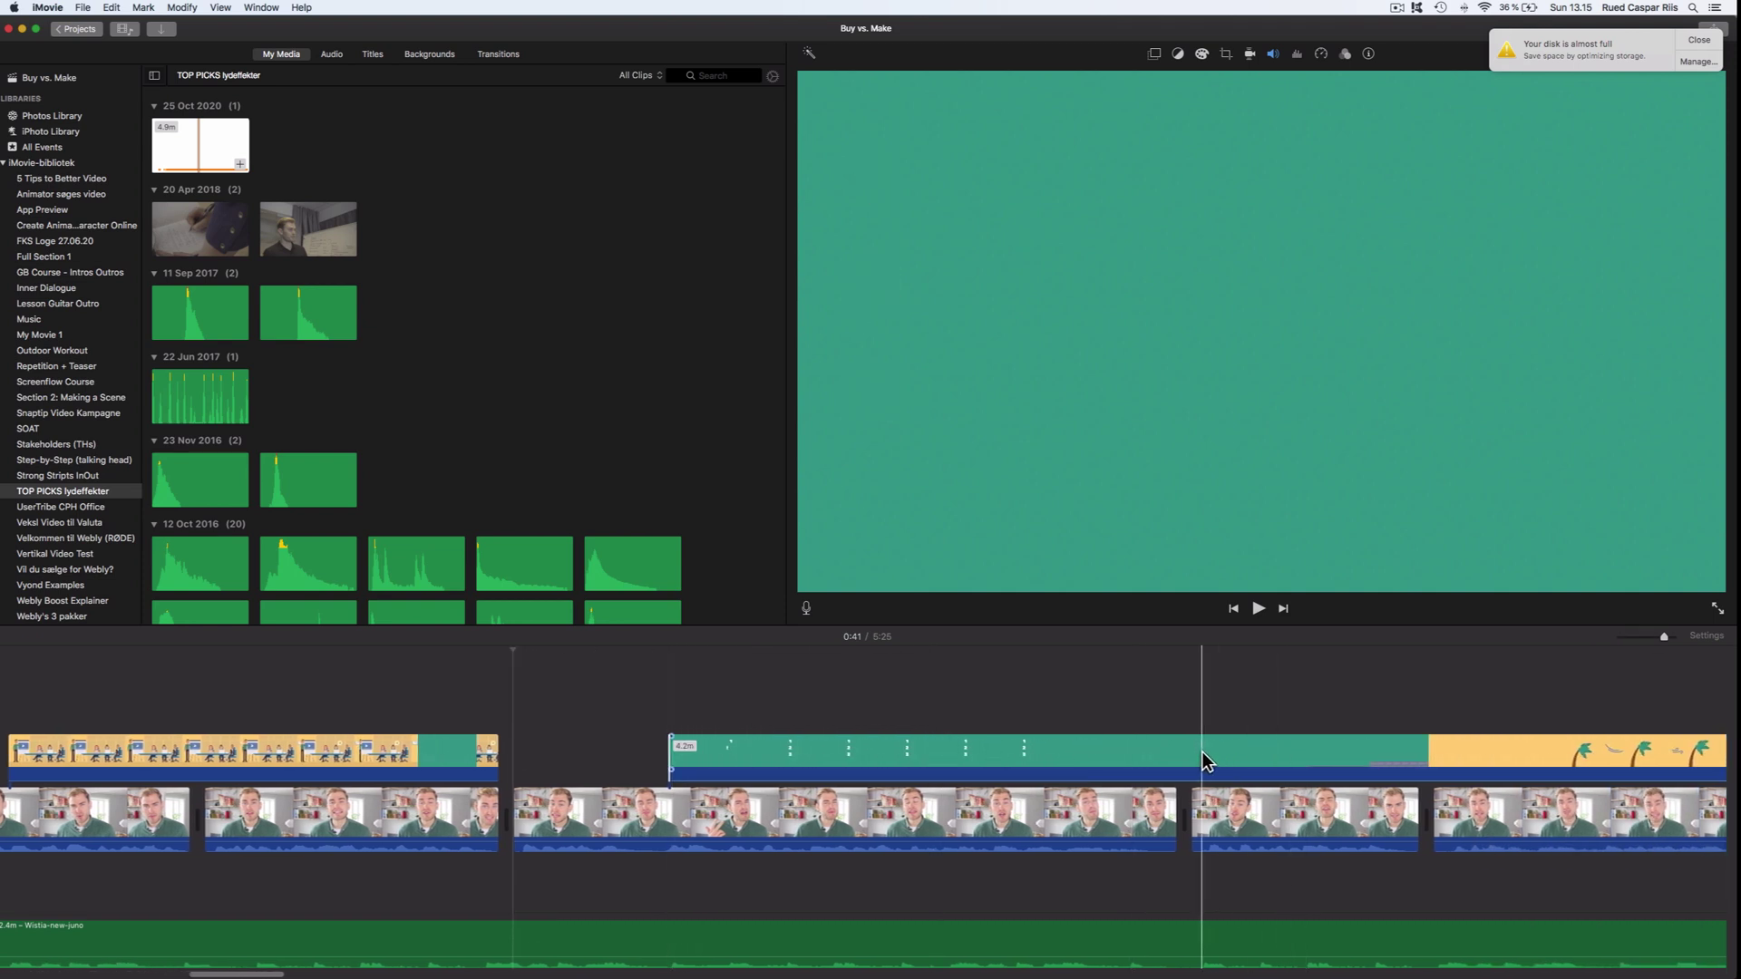
{"action": "scroll", "coordinate": [1167, 757], "scroll_direction": "right", "scroll_amount": 5}
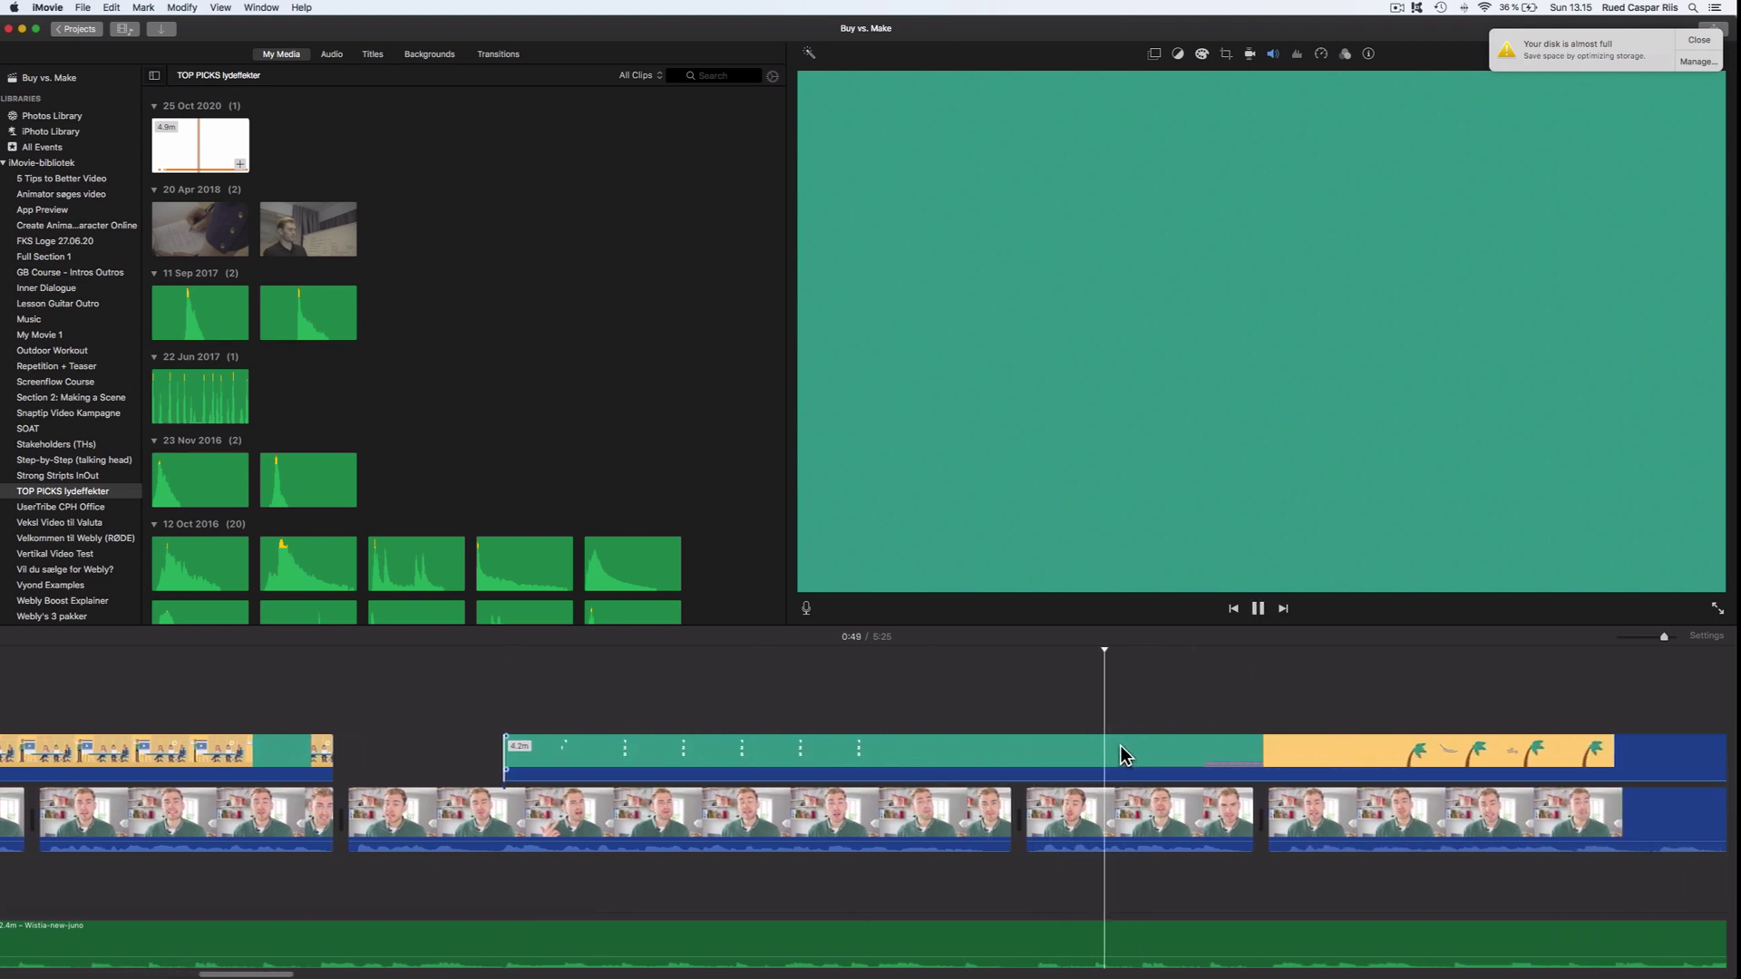
{"action": "scroll", "coordinate": [1197, 758], "scroll_direction": "right", "scroll_amount": 3}
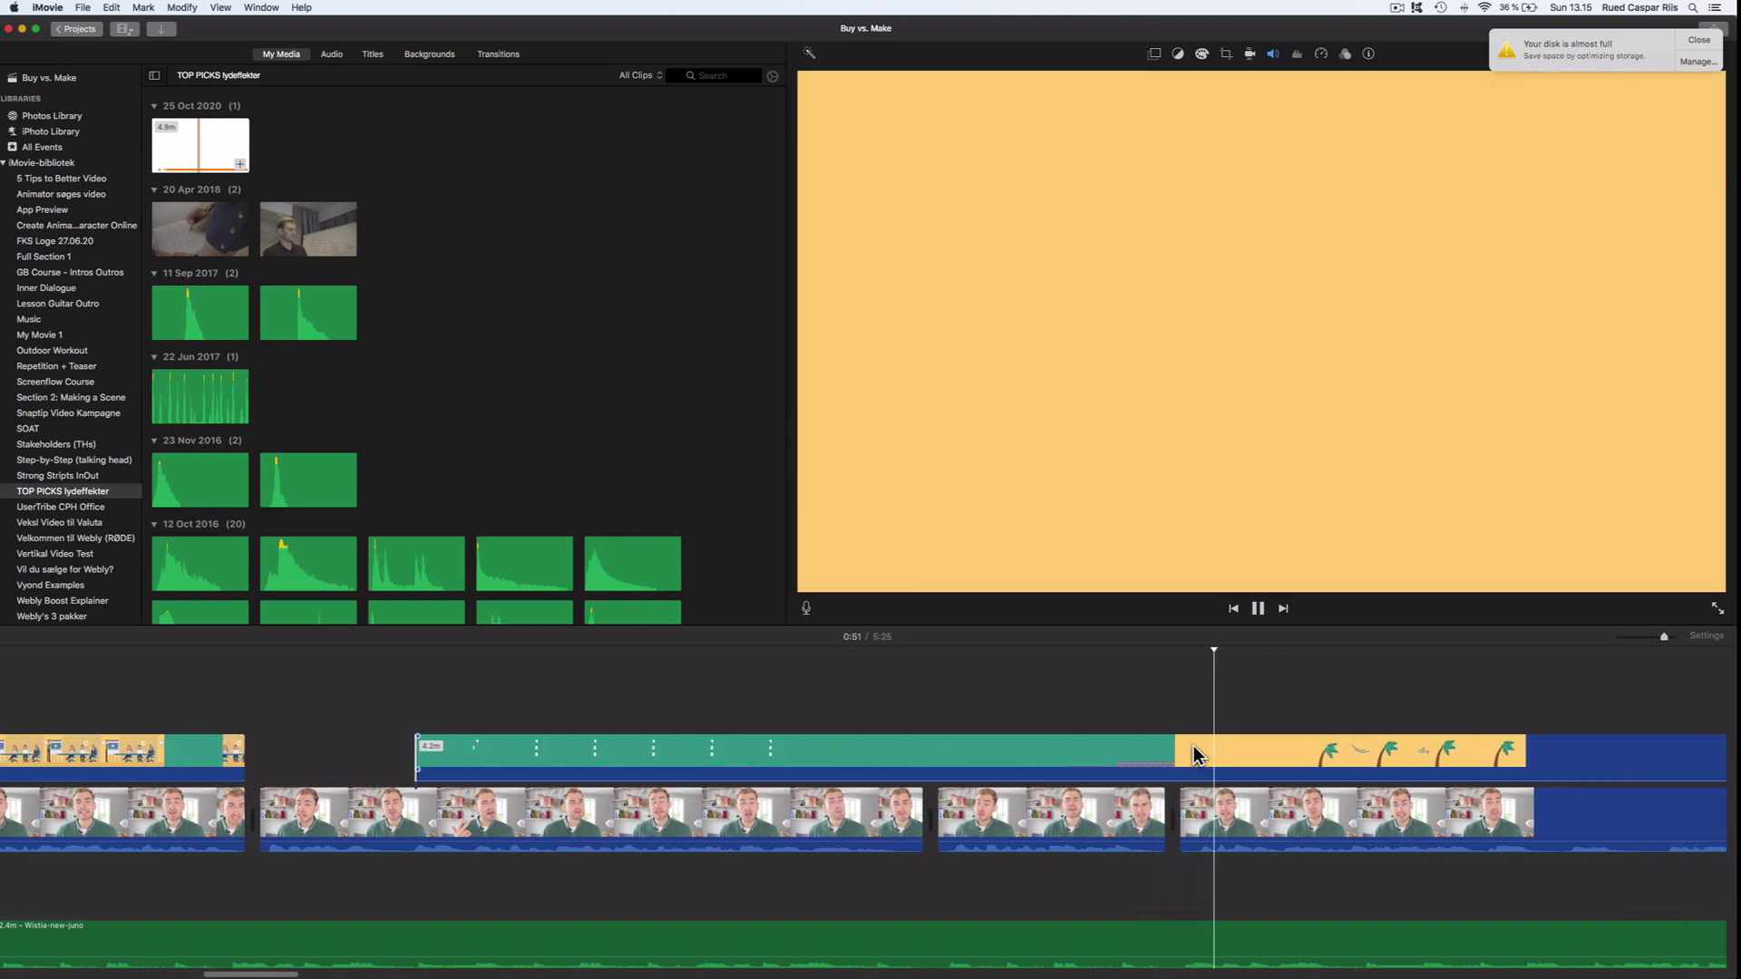
{"action": "key", "text": "space"}
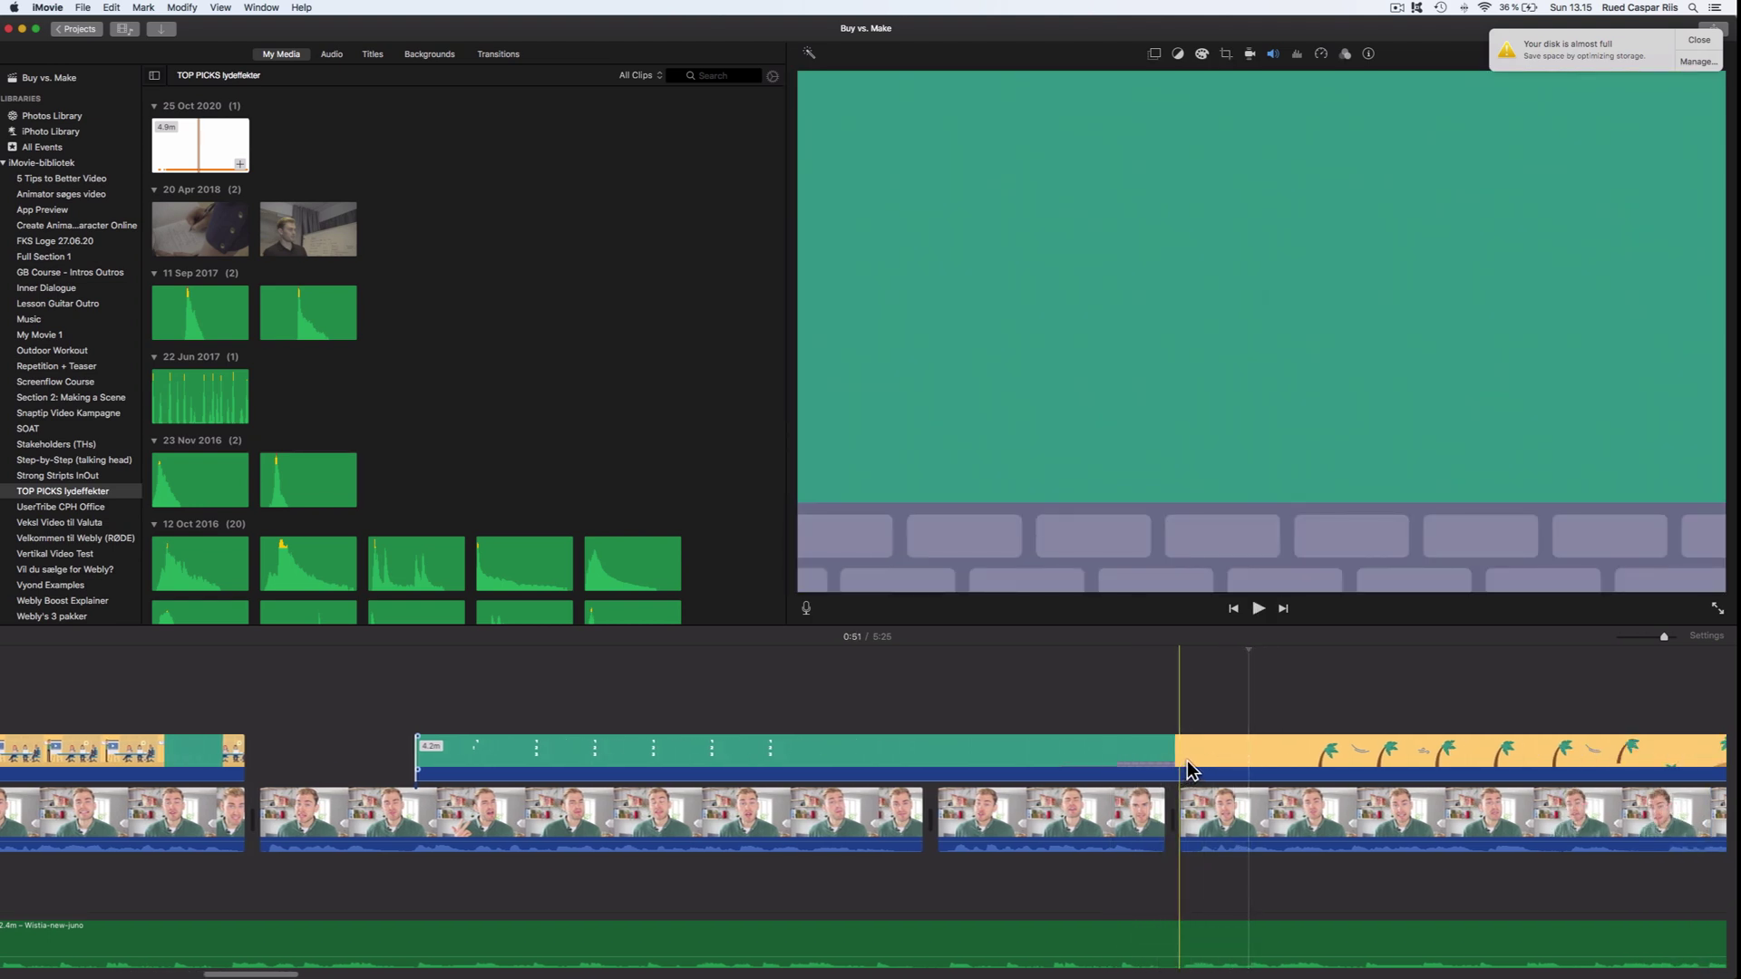
{"action": "left_click", "coordinate": [1187, 760]}
{"action": "key", "text": "super+b"}
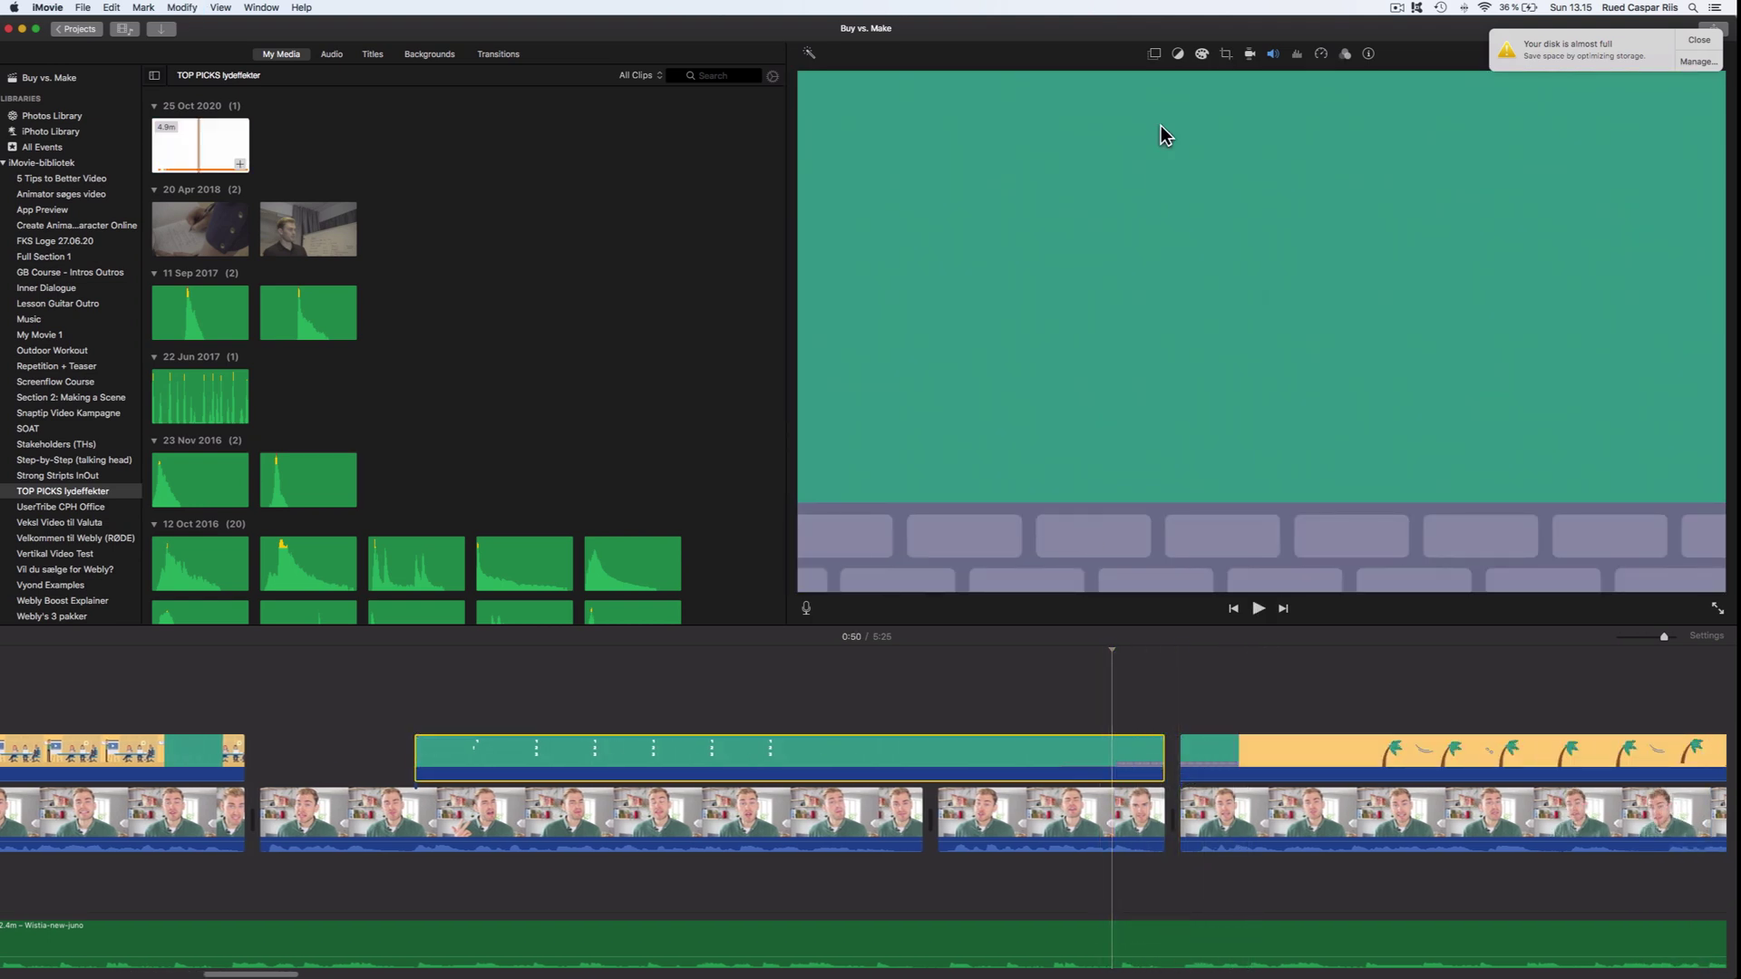
Step: Apply the Green/Blue Screen overlay to the numbered-list animation clip and play it over the talking-head footage
{"action": "left_click", "coordinate": [1157, 54]}
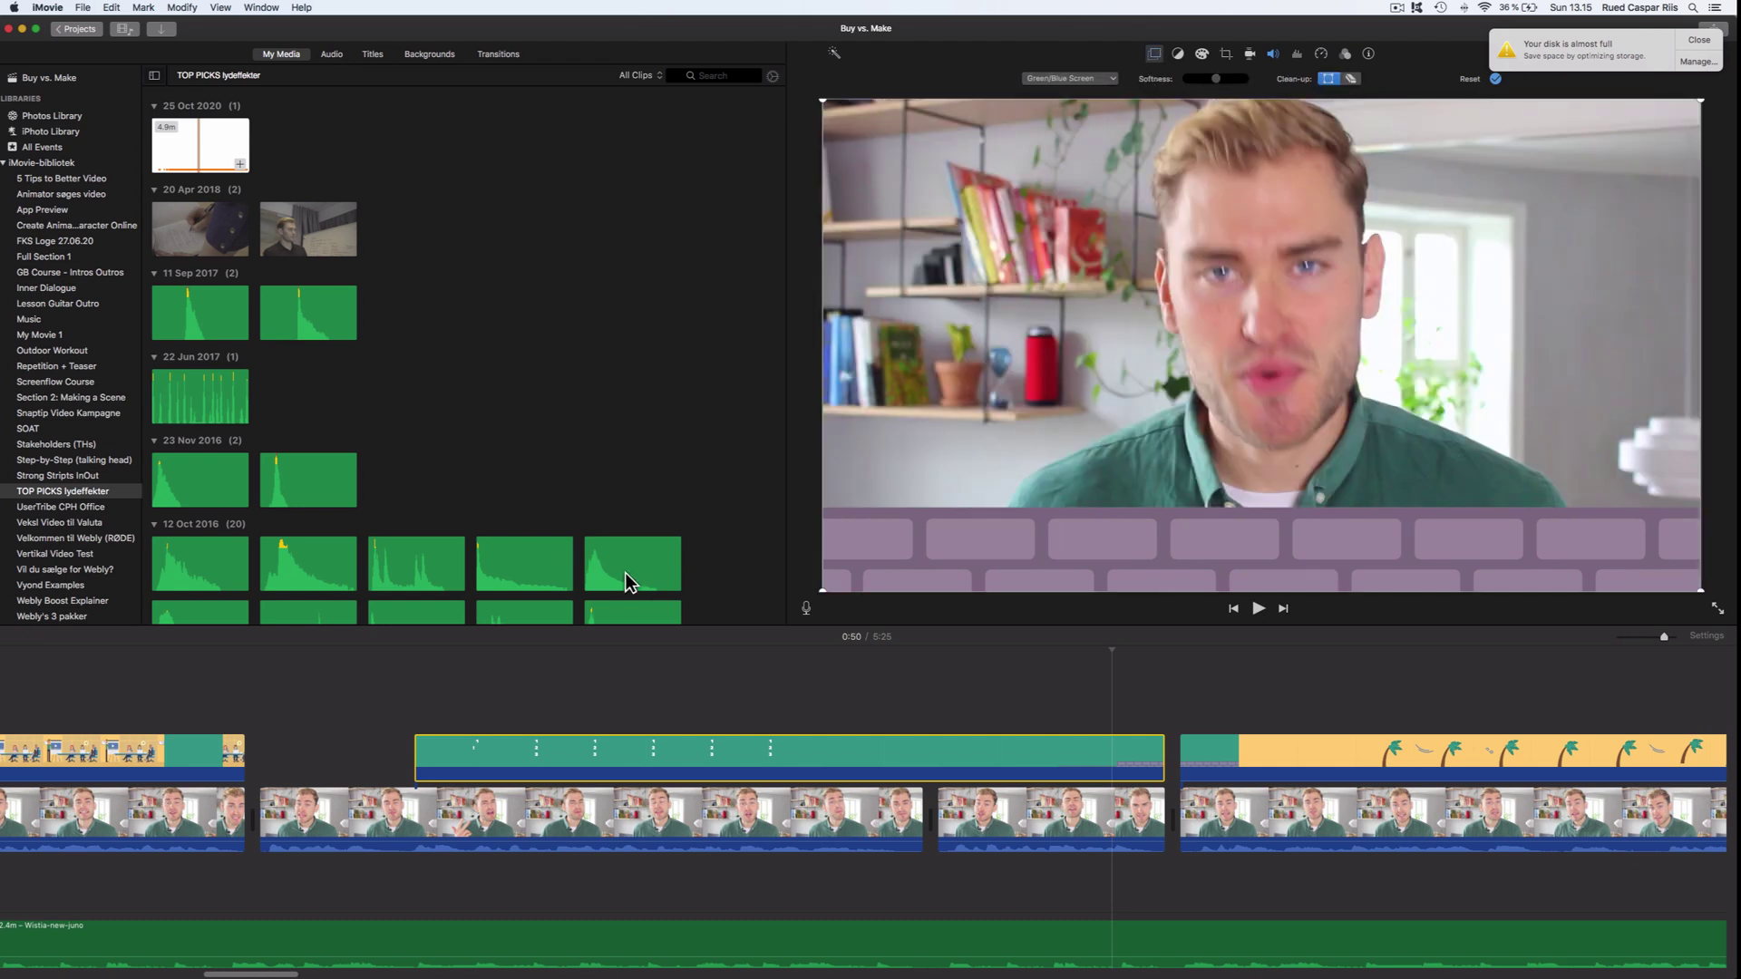
{"action": "left_click", "coordinate": [364, 716]}
{"action": "key", "text": "space"}
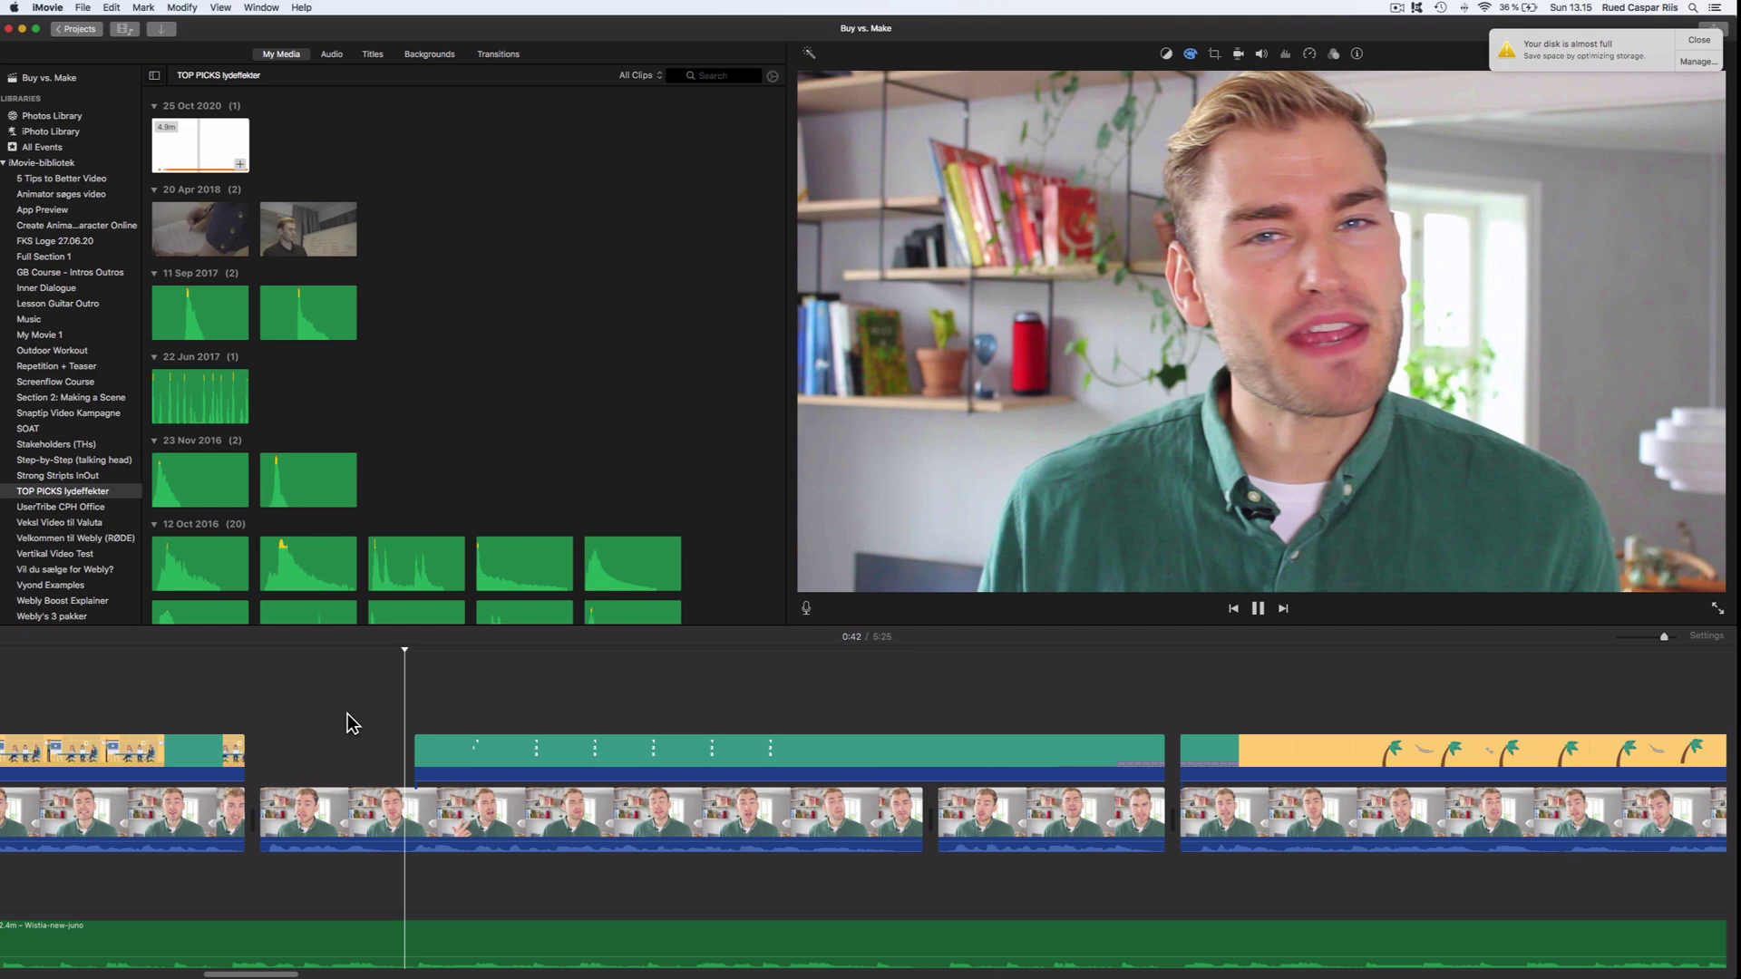
{"action": "scroll", "coordinate": [553, 719], "scroll_direction": "right", "scroll_amount": 5}
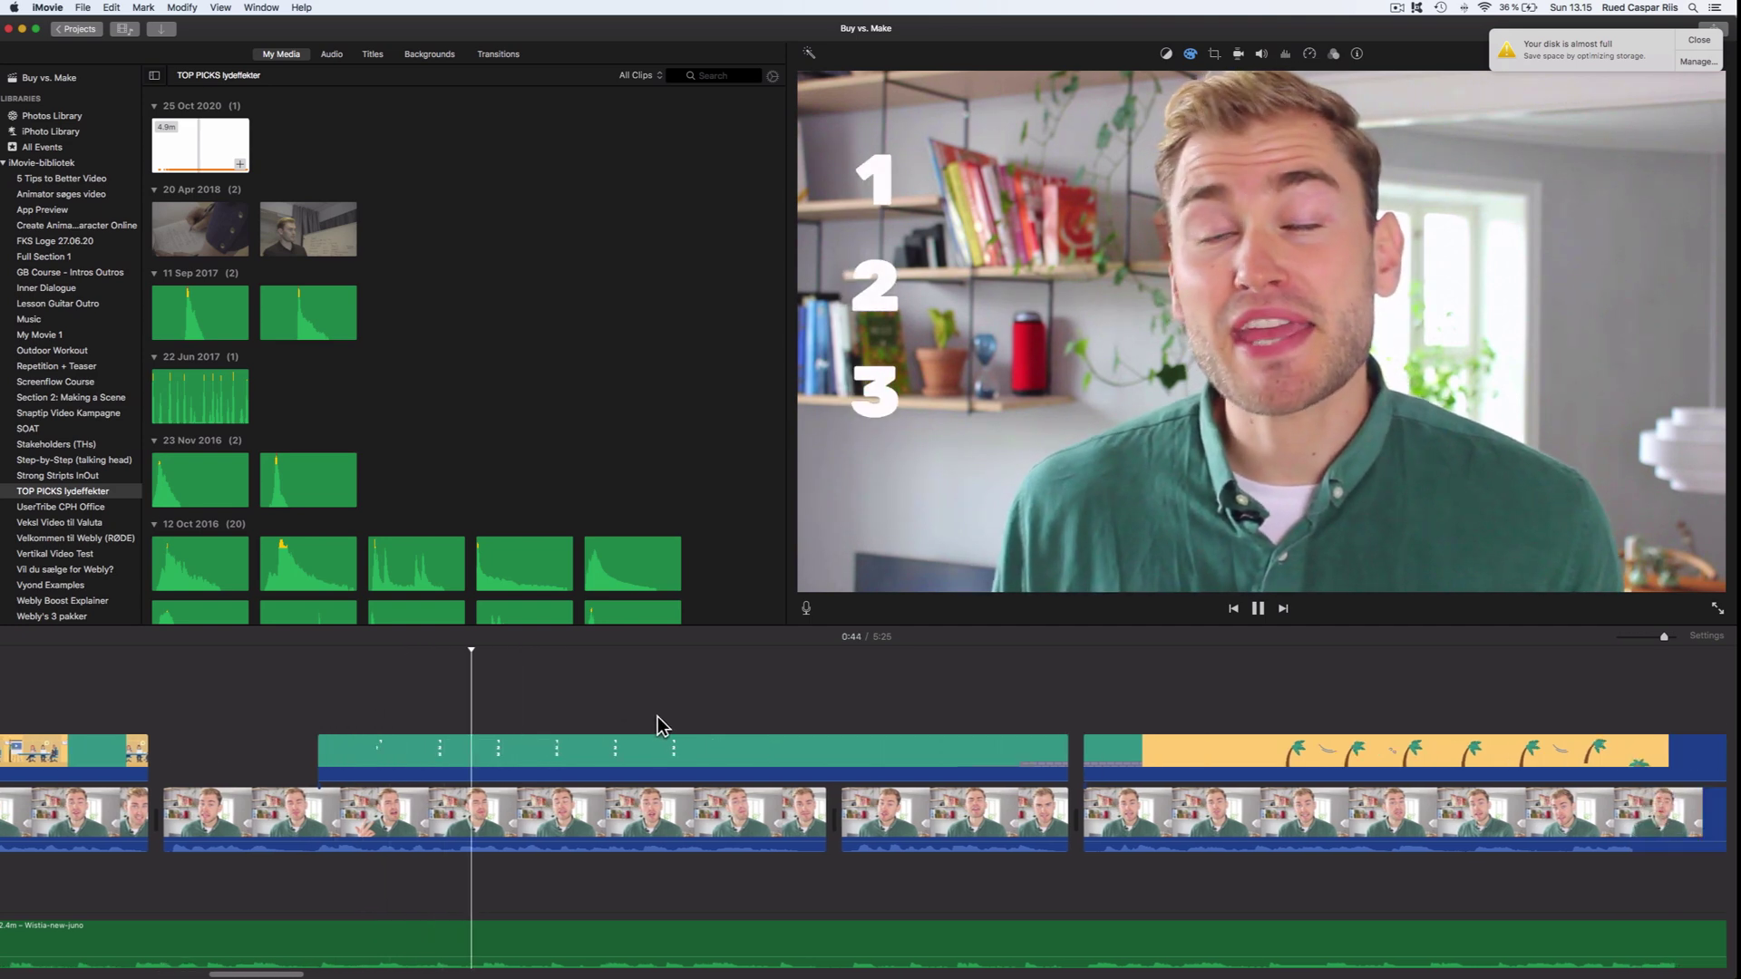
Step: Adjust the Softness of the Green/Blue Screen overlay on the numbered-list animation clip
{"action": "key", "text": "space"}
{"action": "left_click", "coordinate": [392, 755]}
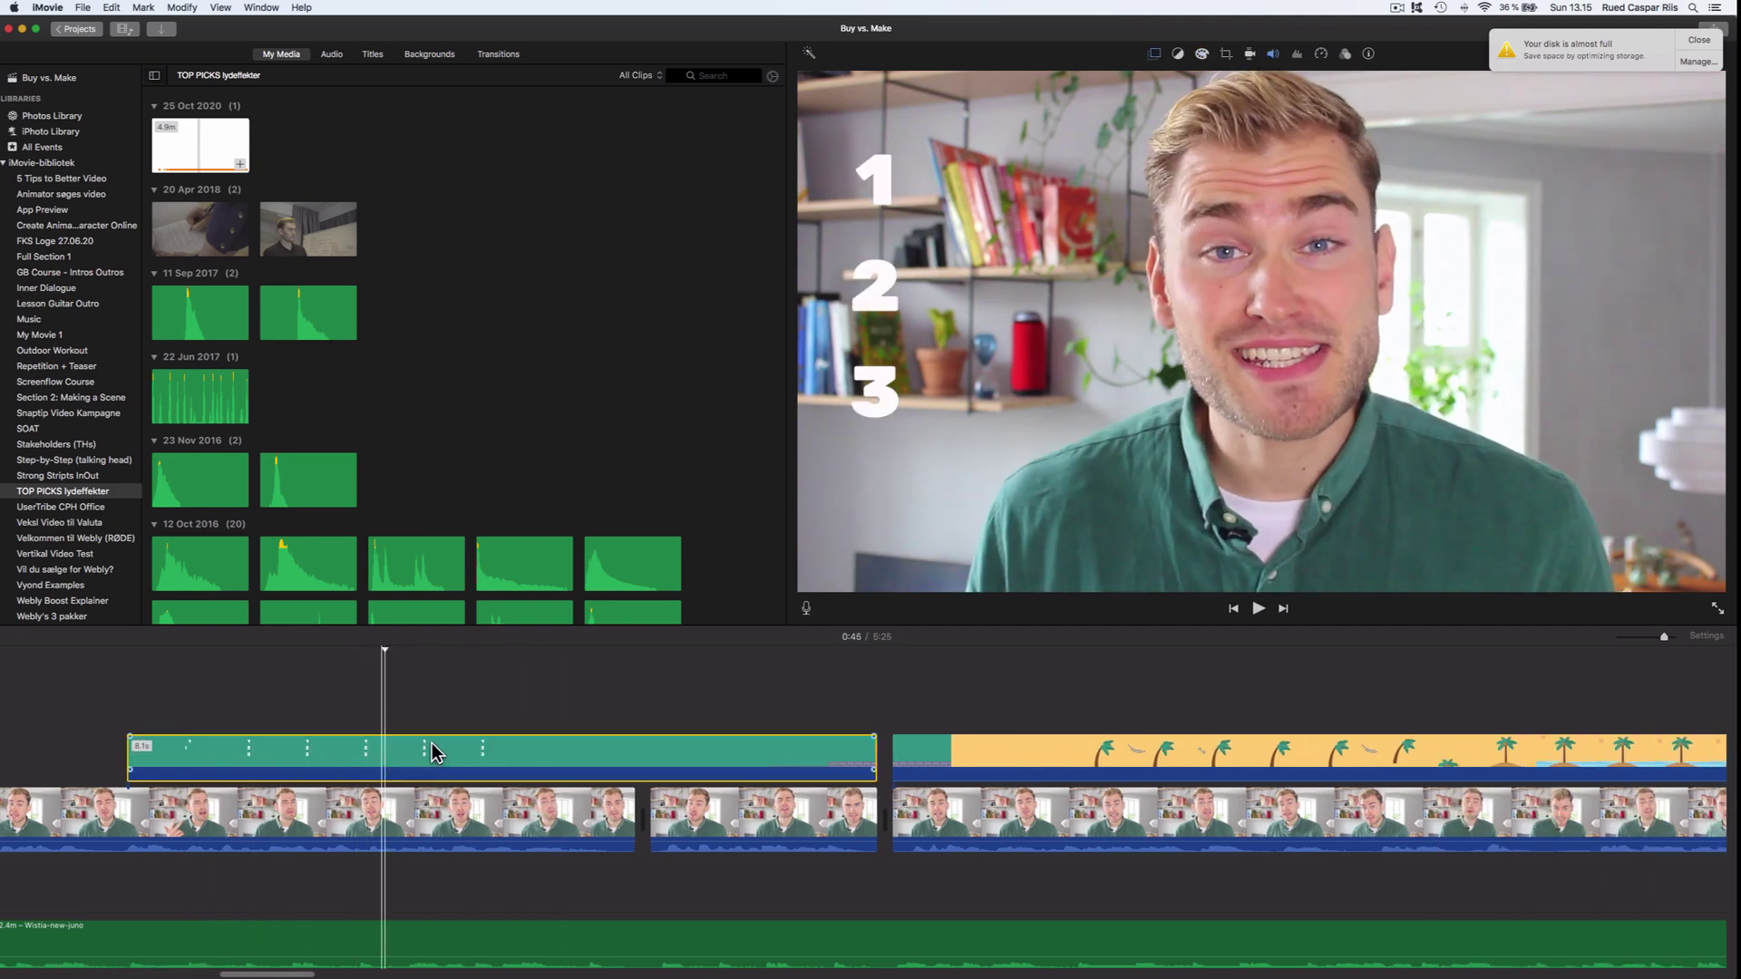
{"action": "left_click", "coordinate": [1155, 54]}
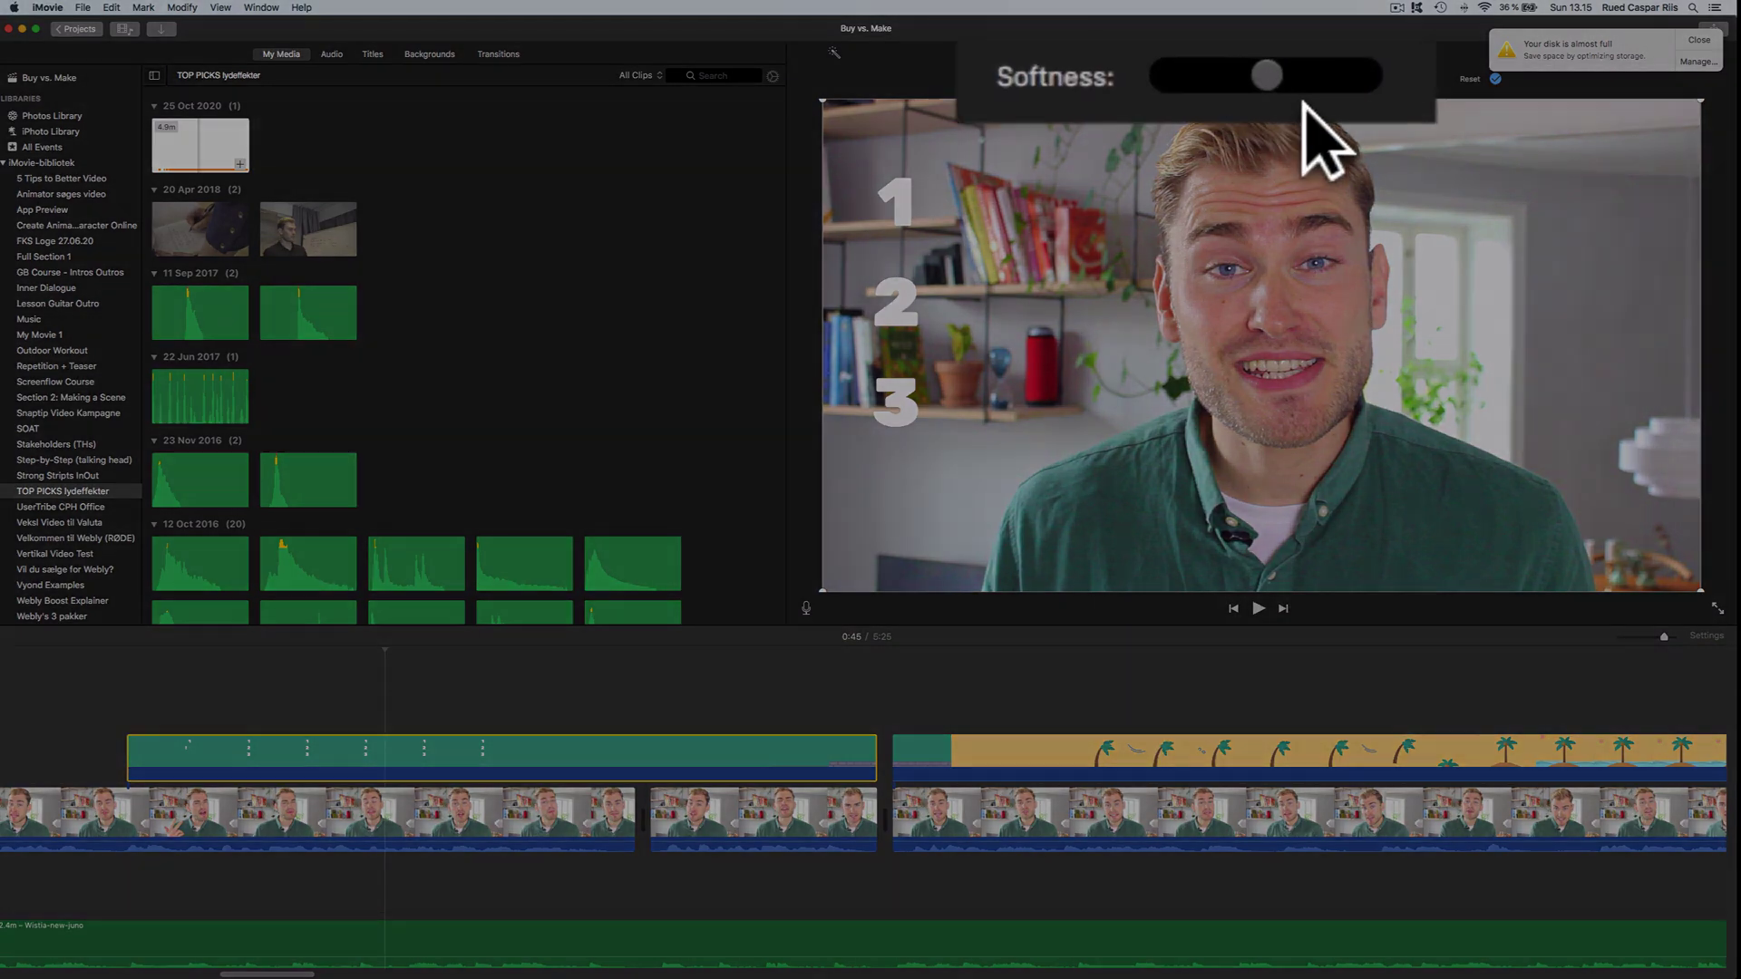
{"action": "left_click_drag", "start_coordinate": [1215, 79], "coordinate": [1247, 79]}
{"action": "left_click_drag", "start_coordinate": [1419, 95], "coordinate": [1098, 93]}
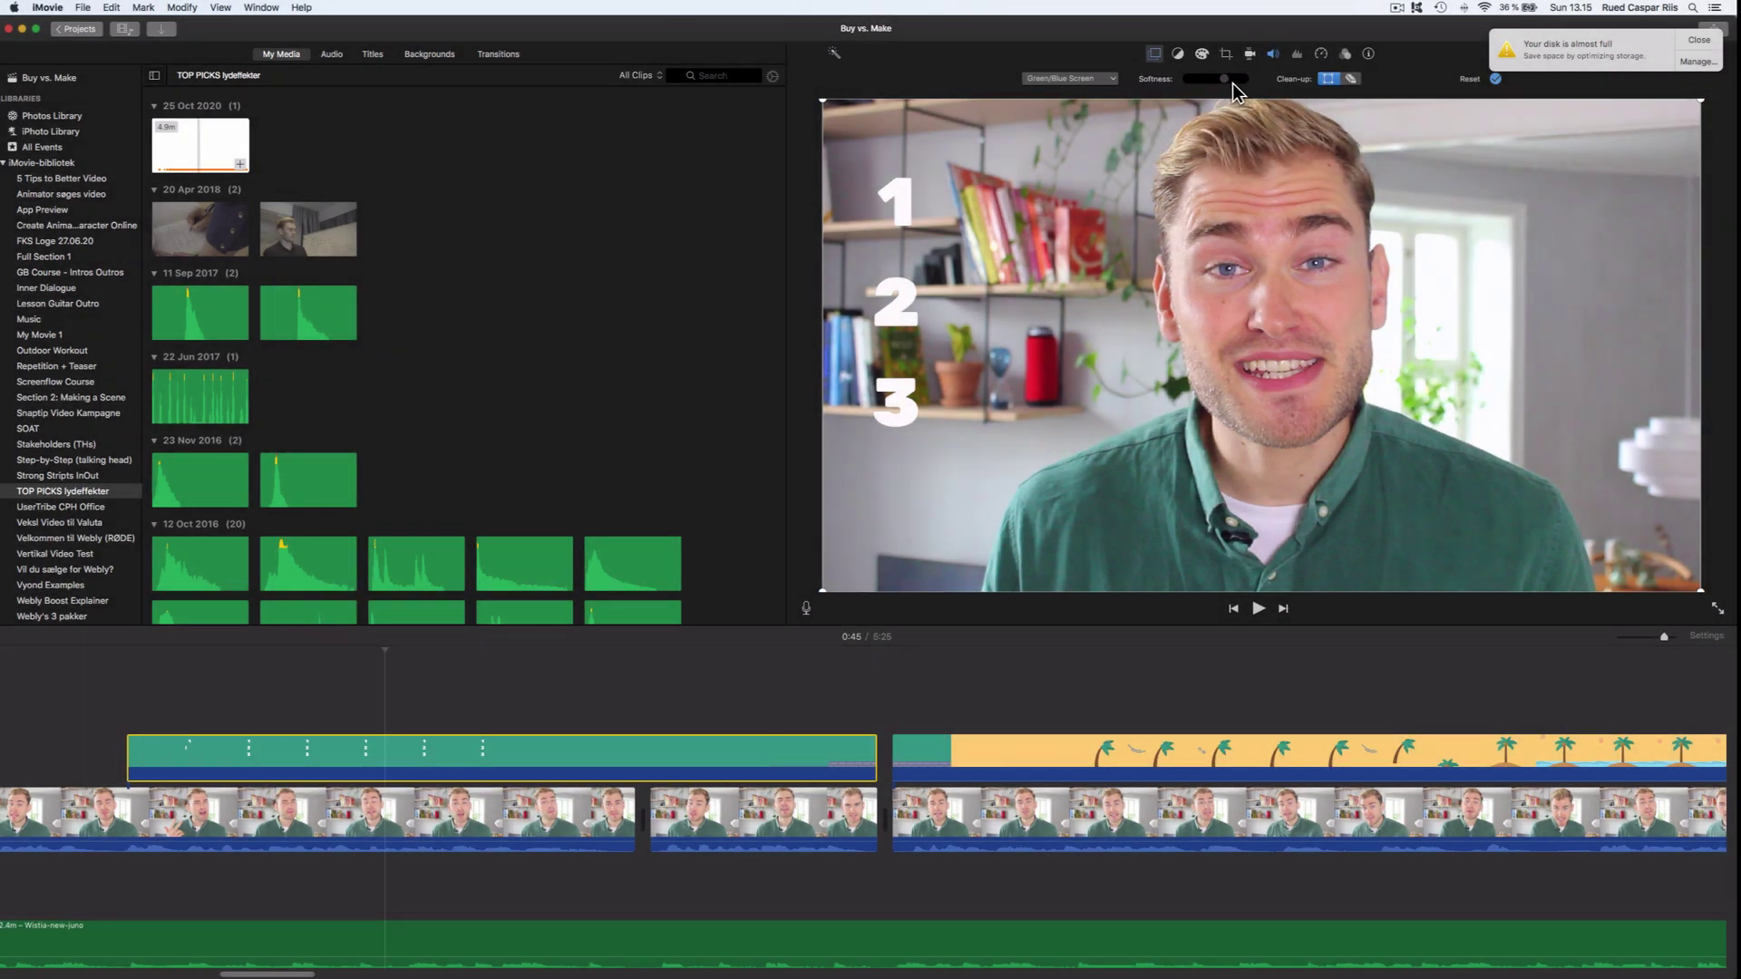
{"action": "left_click", "coordinate": [107, 694]}
Step: Play on to the palm-tree scene, trim its start past the leftover green frames, and extend the numbered-list clip's end toward it
{"action": "key", "text": "space"}
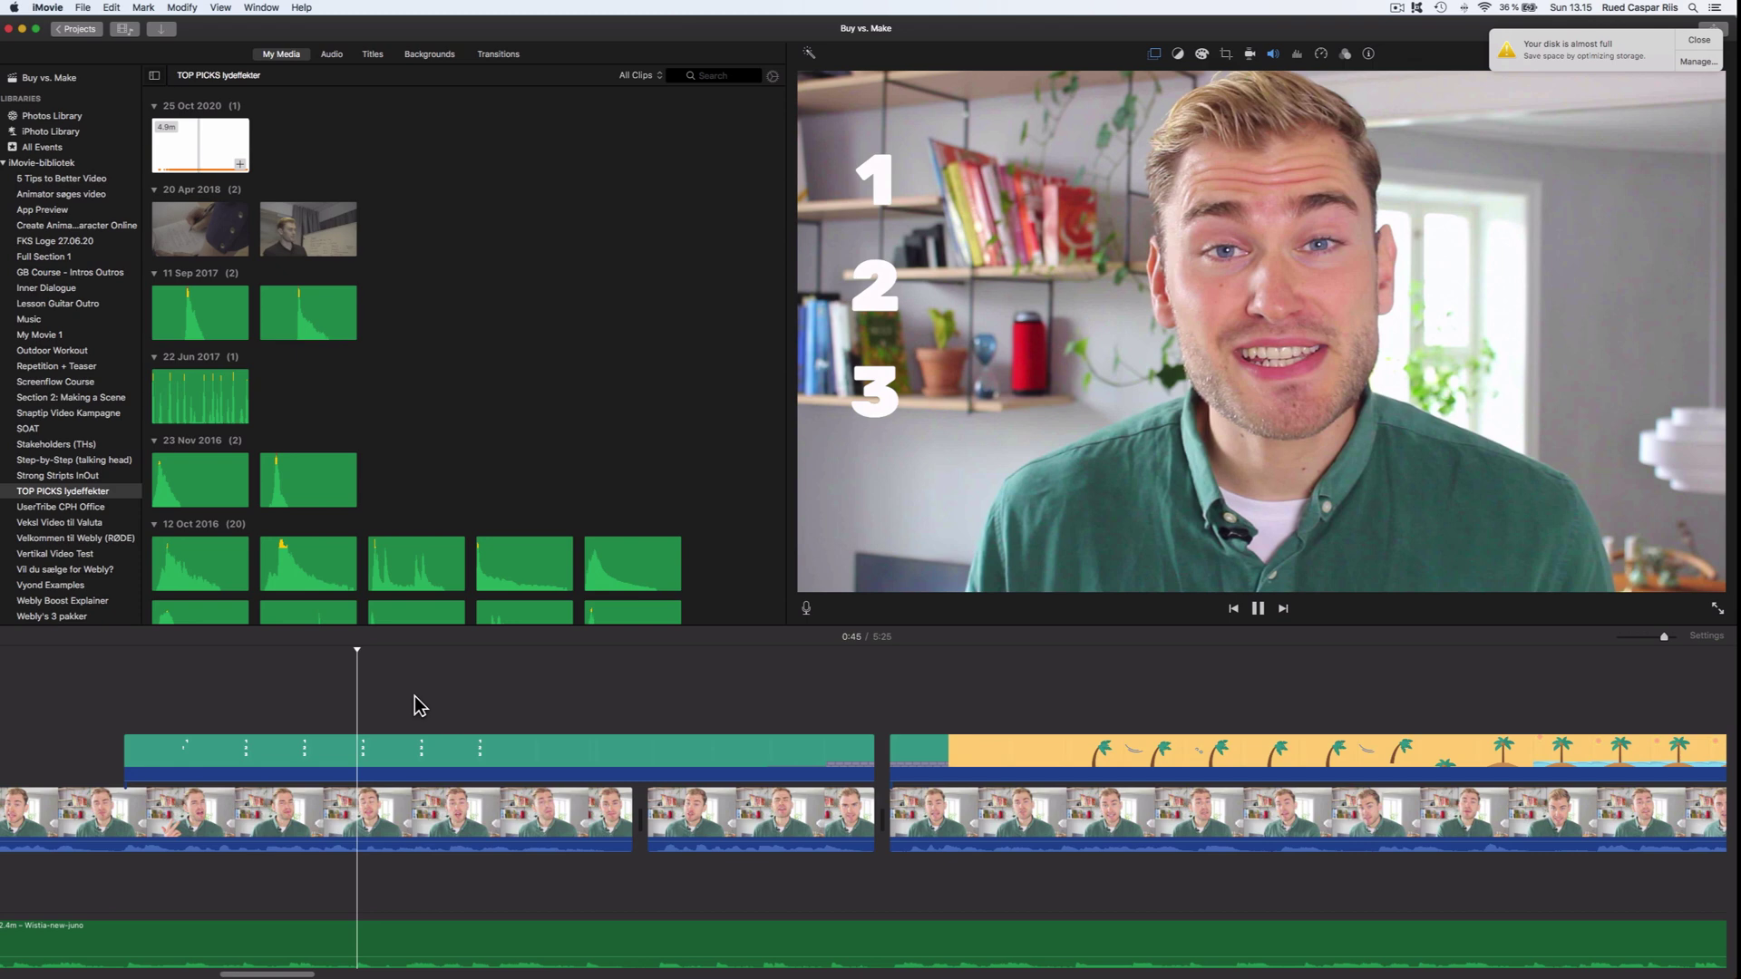
{"action": "scroll", "coordinate": [453, 713], "scroll_direction": "right", "scroll_amount": 3}
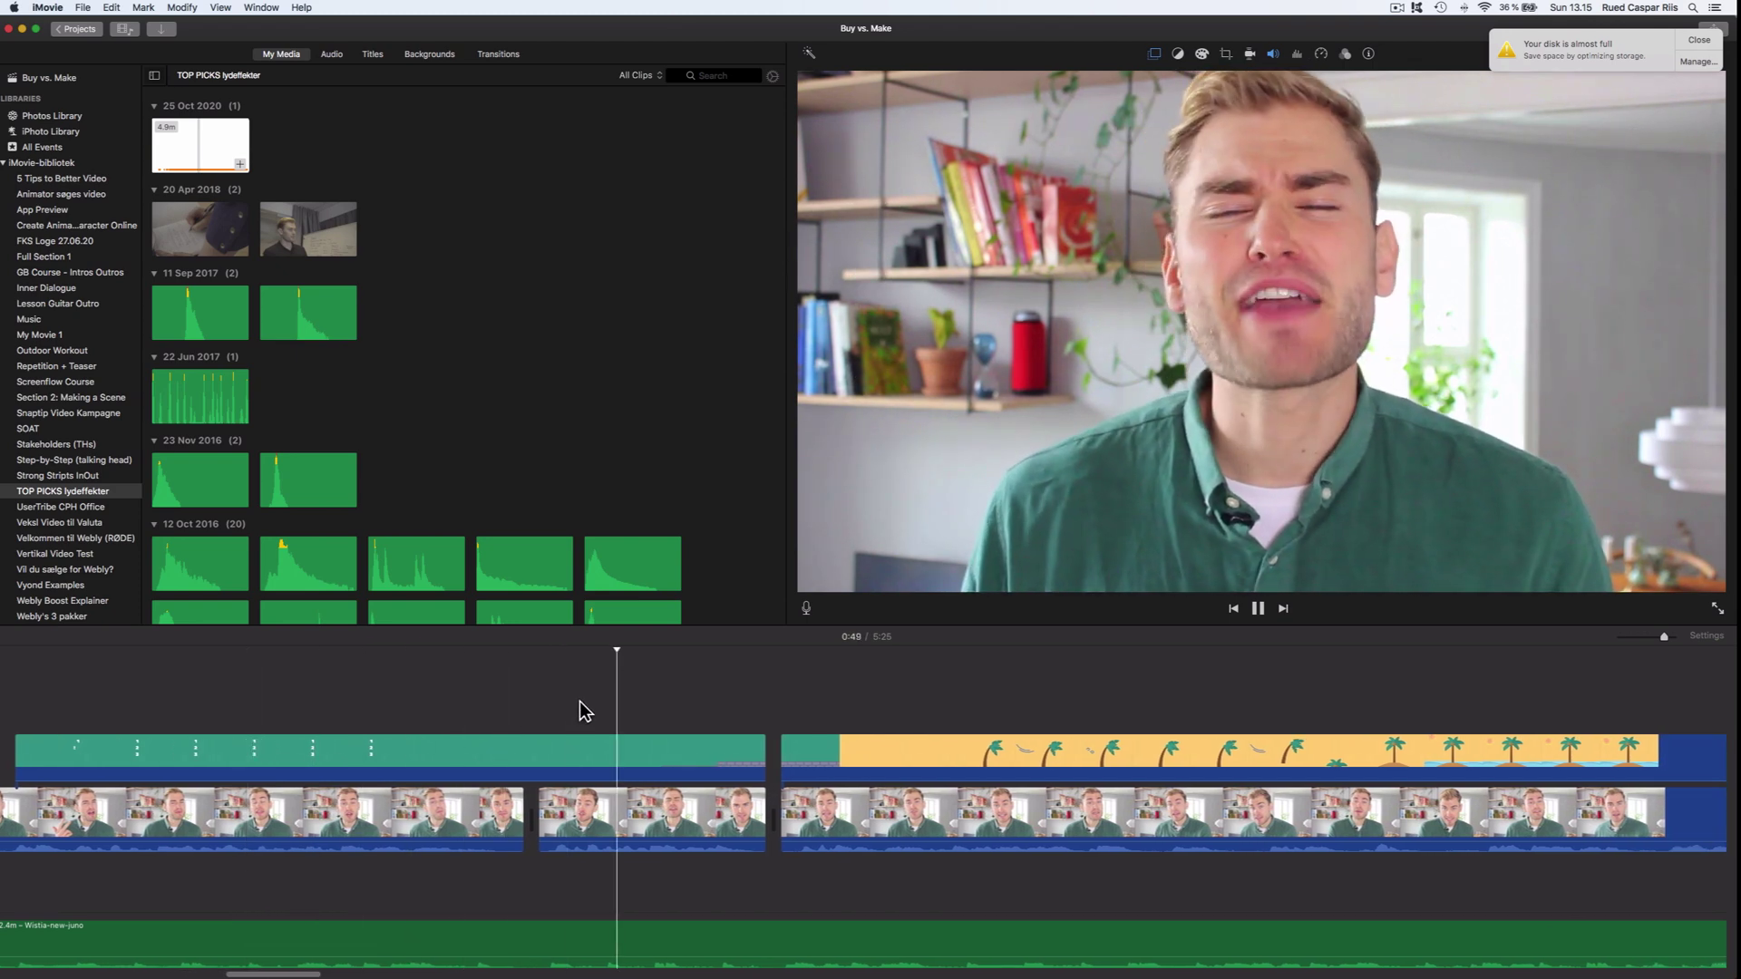
{"action": "scroll", "coordinate": [587, 711], "scroll_direction": "right", "scroll_amount": 4}
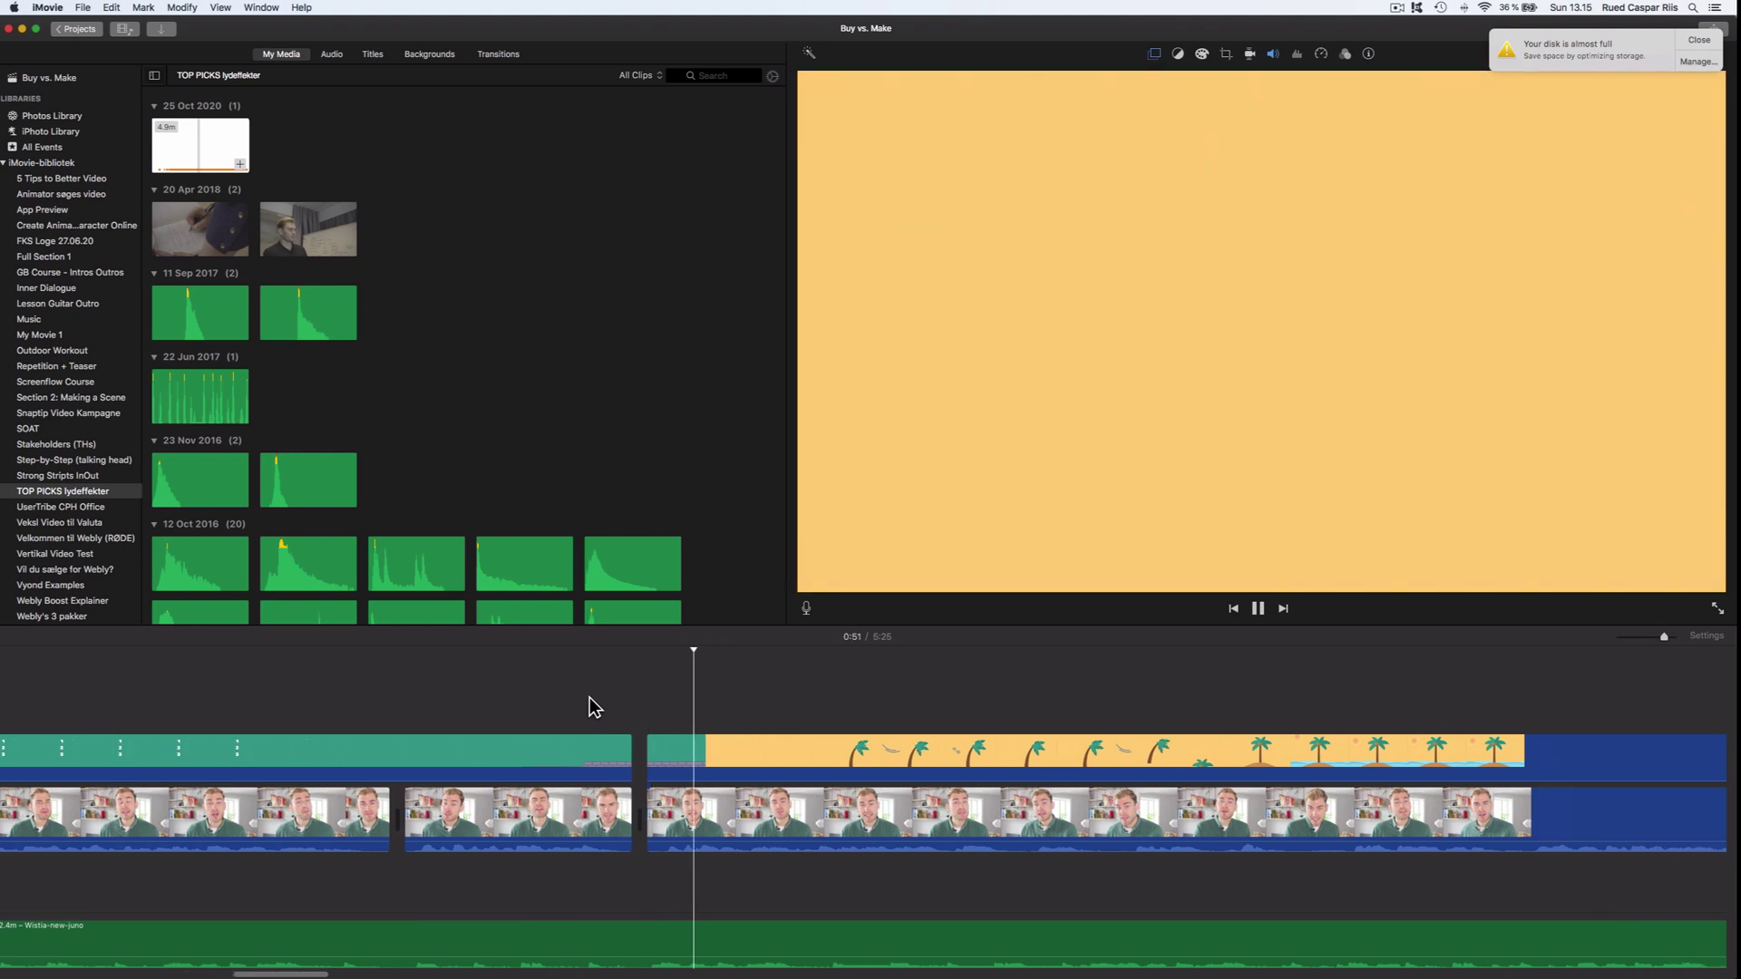
{"action": "key", "text": "space"}
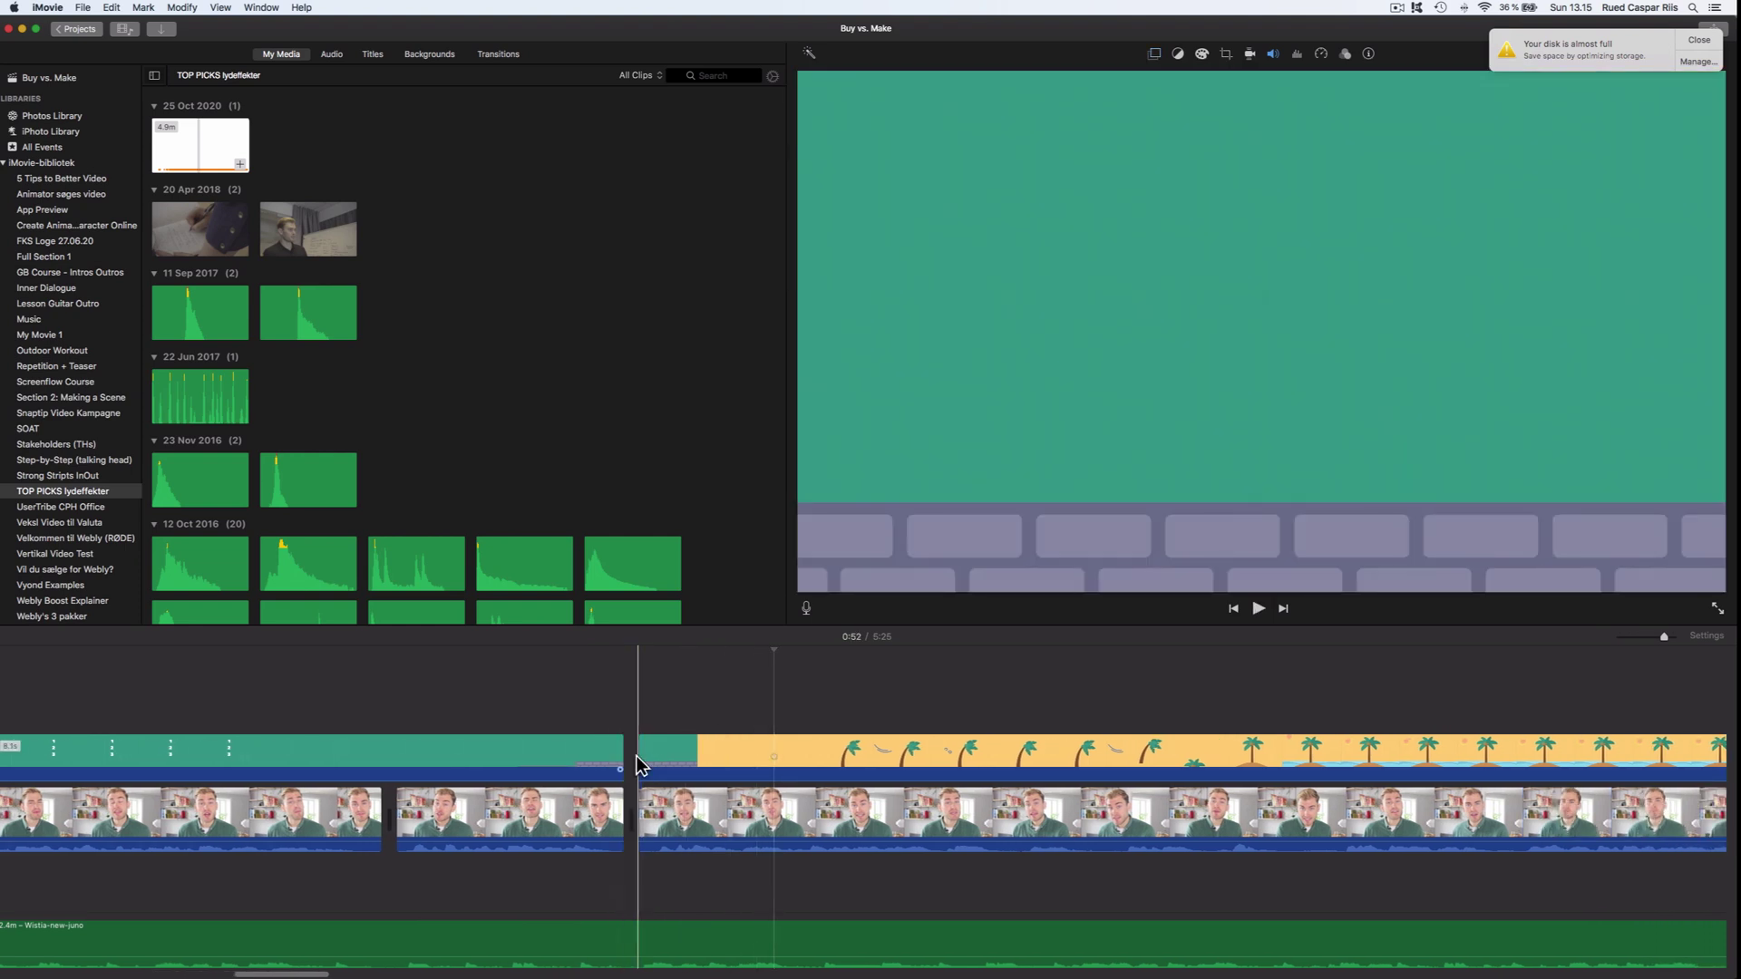
{"action": "left_click_drag", "start_coordinate": [650, 763], "coordinate": [757, 762]}
{"action": "mouse_move", "coordinate": [634, 767]}
{"action": "left_mouse_down"}
{"action": "mouse_move", "coordinate": [666, 767]}
{"action": "mouse_move", "coordinate": [633, 742]}
{"action": "left_mouse_up"}
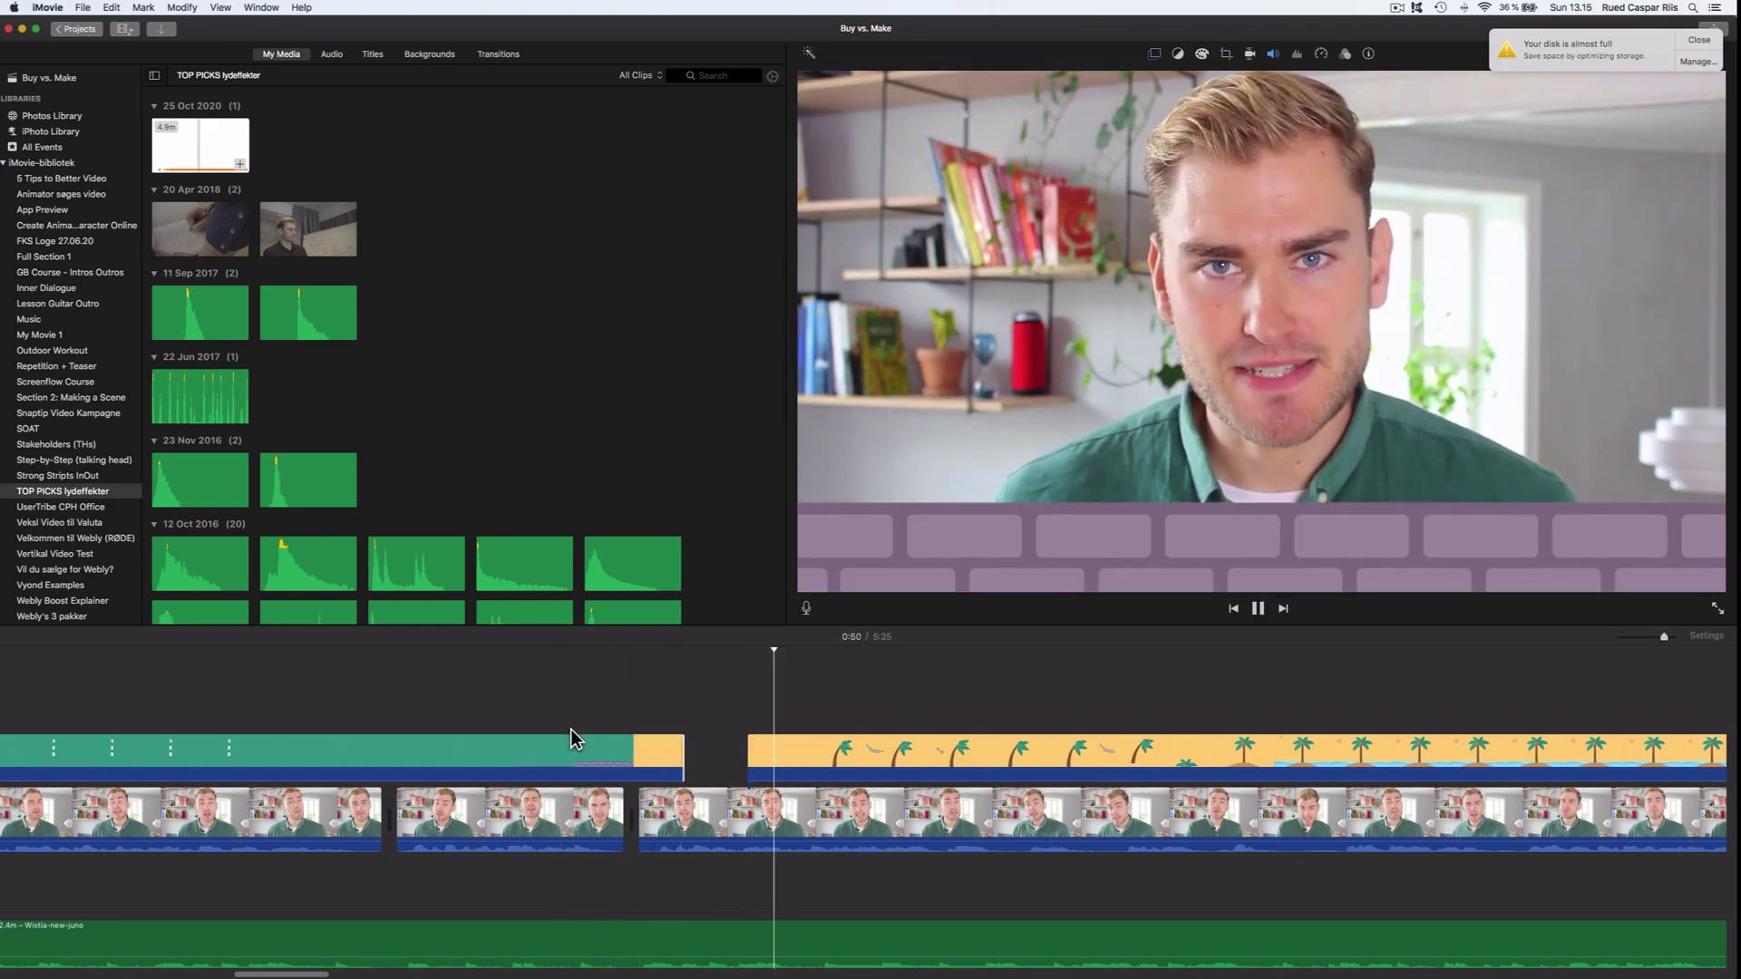
Step: Shorten the numbered-list clip's end to just past the talking-head cut, replay the transition, and dismiss the low-disk-space notification
{"action": "key", "text": "space"}
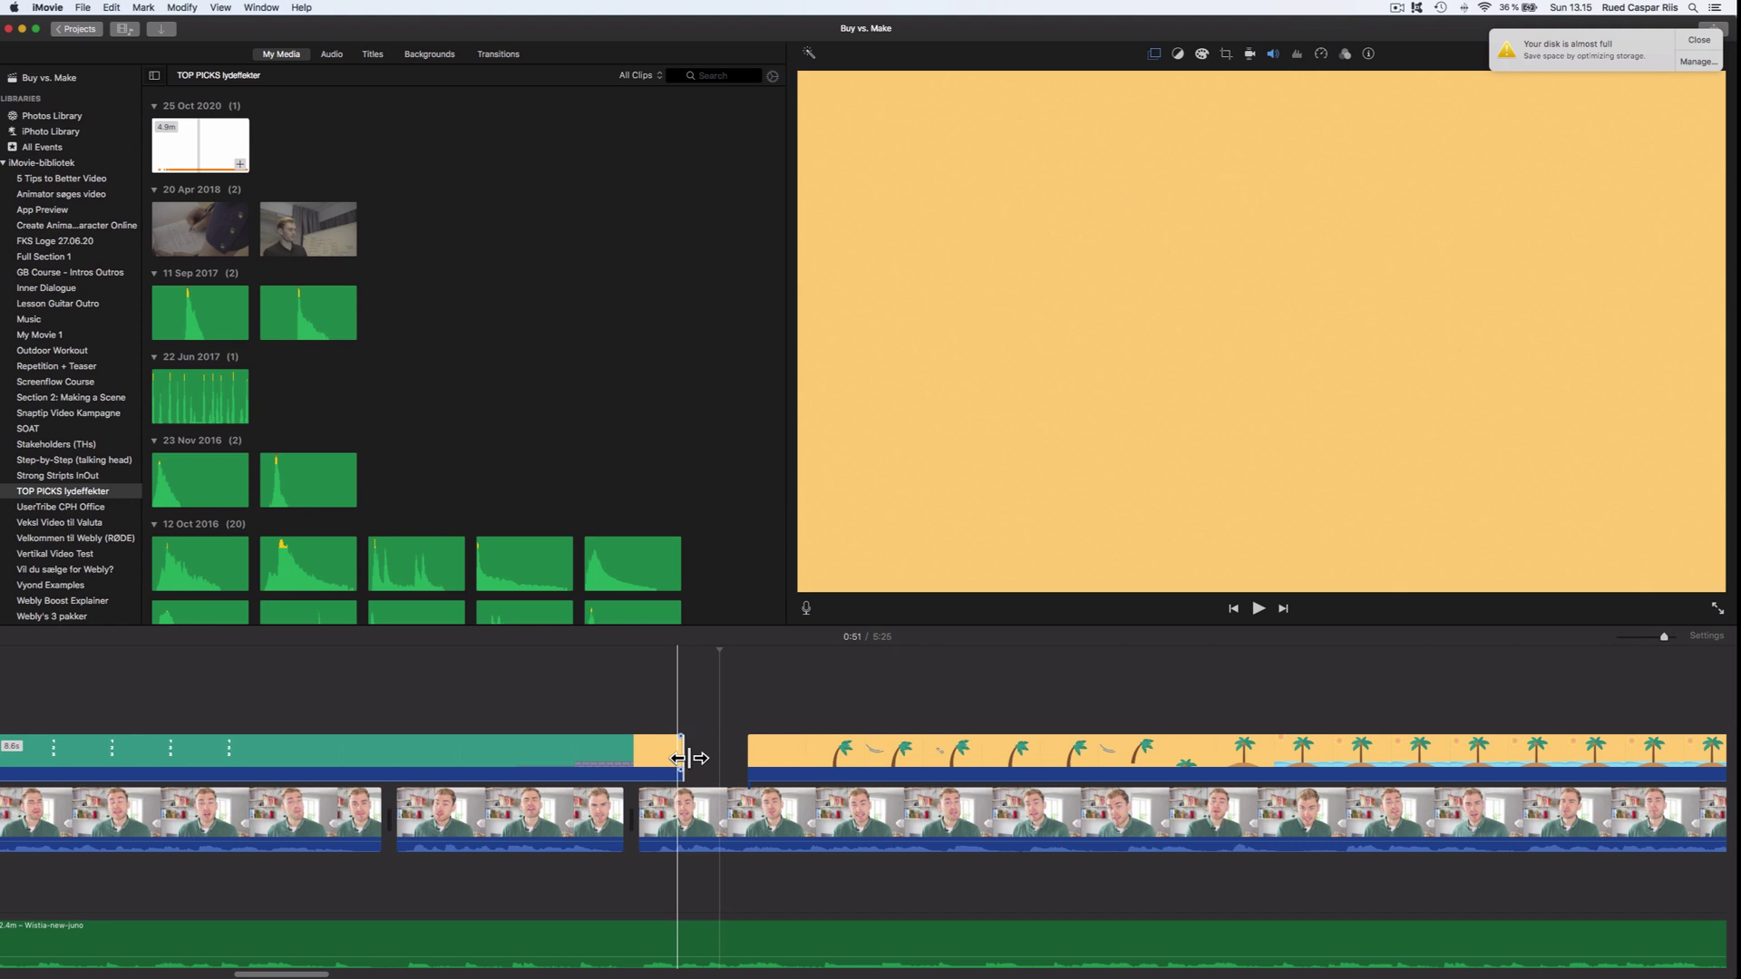
{"action": "left_click_drag", "start_coordinate": [689, 758], "coordinate": [644, 759]}
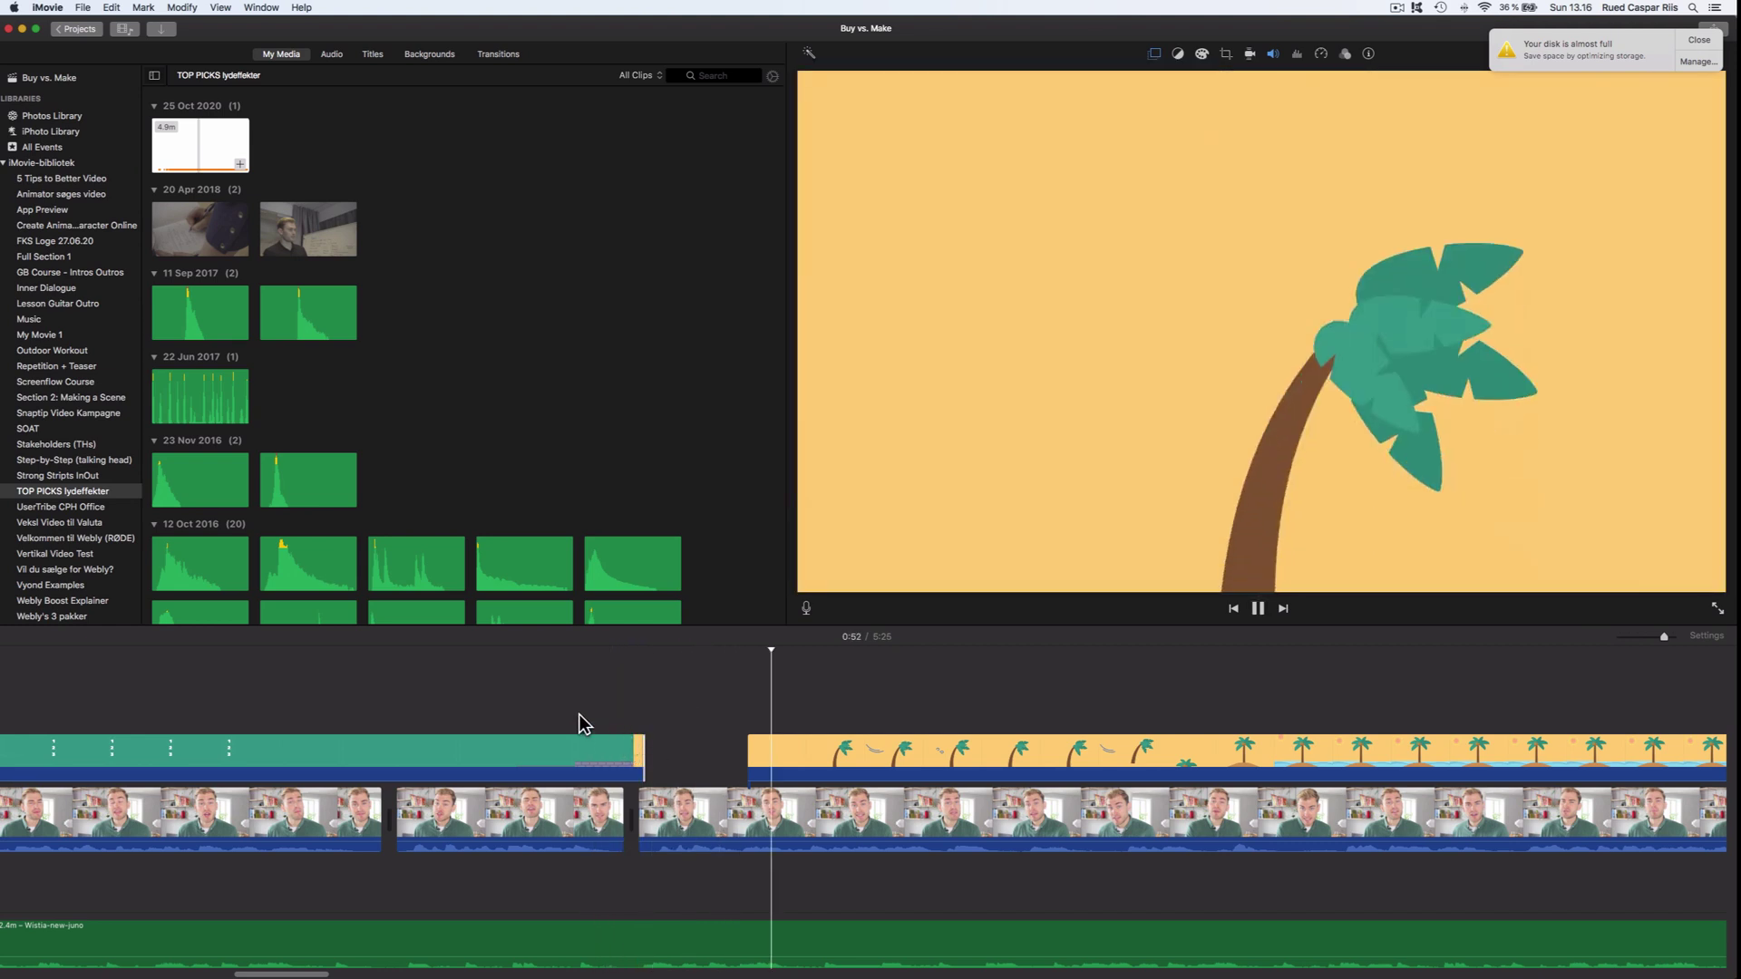
{"action": "left_click", "coordinate": [526, 710]}
{"action": "key", "text": "space"}
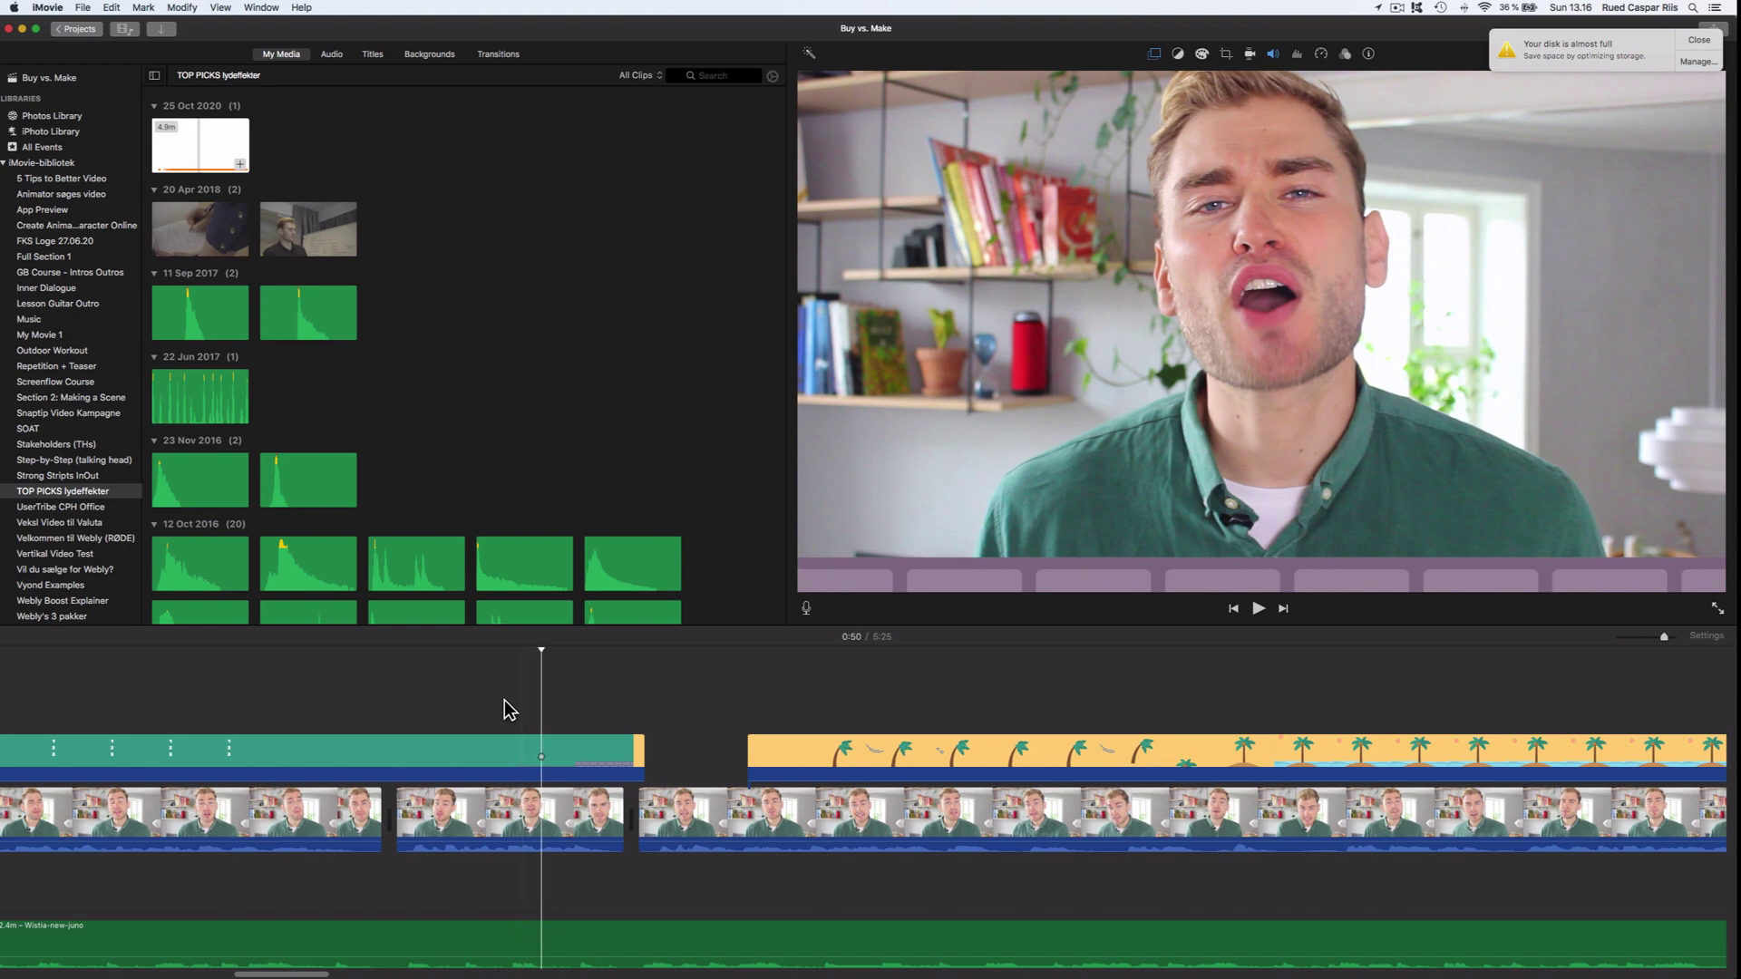
{"action": "left_click", "coordinate": [445, 704]}
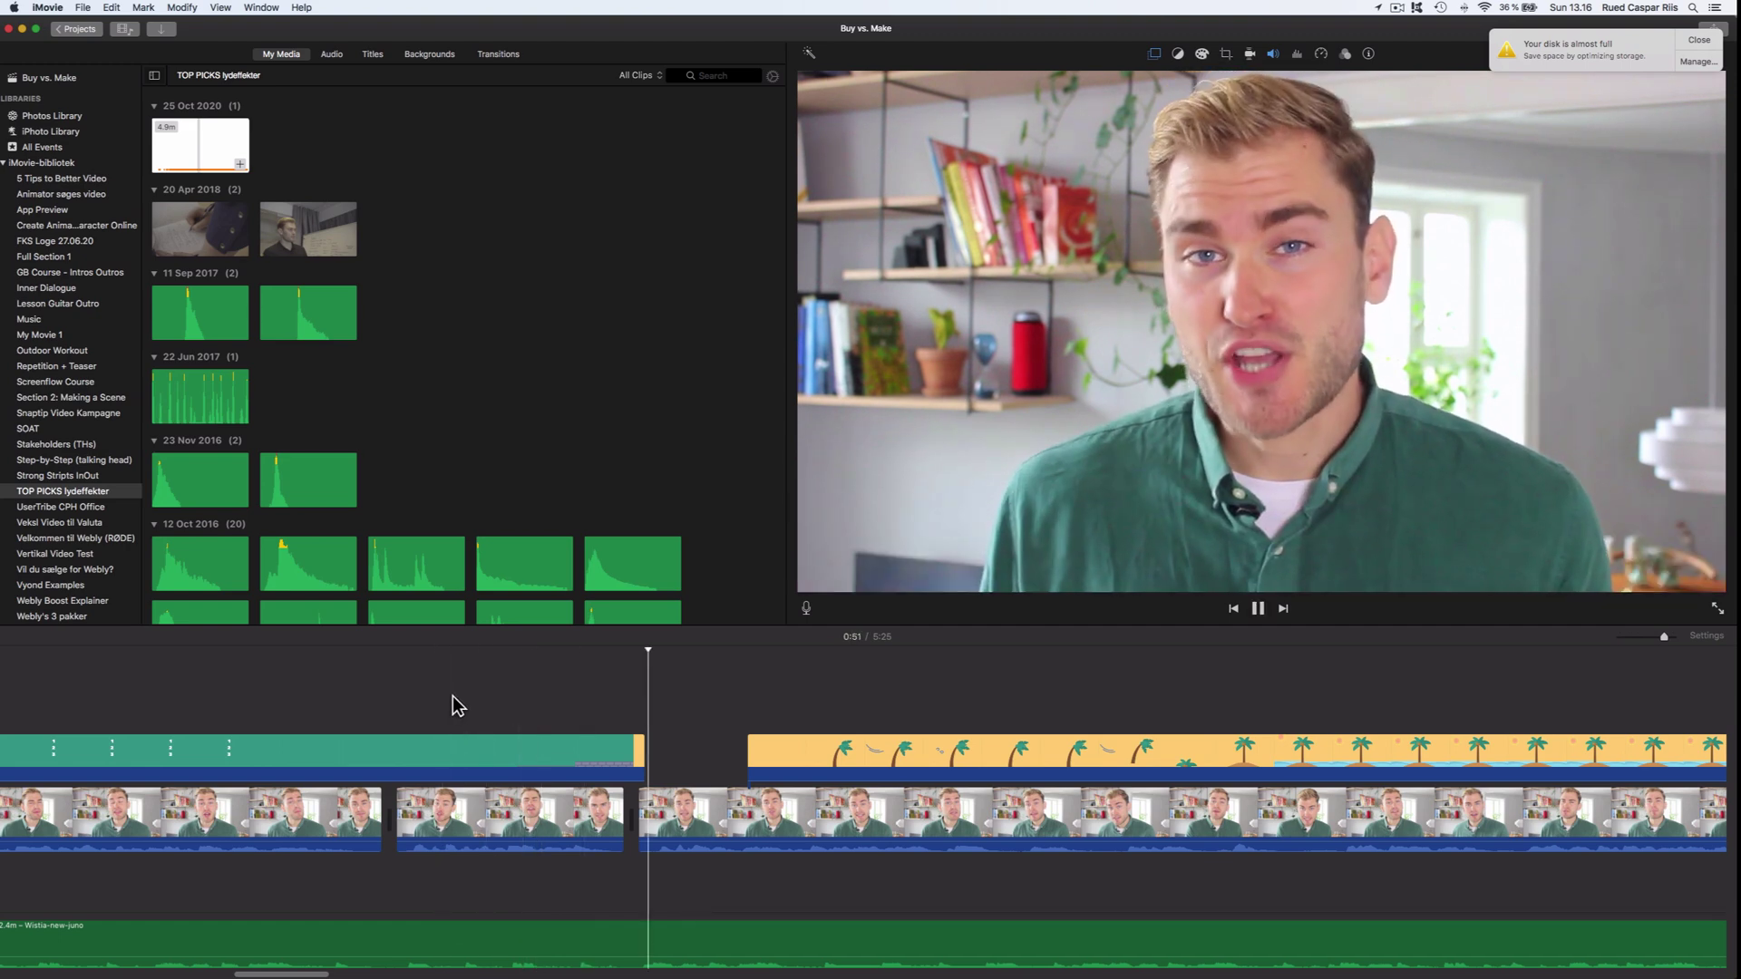
{"action": "left_click", "coordinate": [1698, 41]}
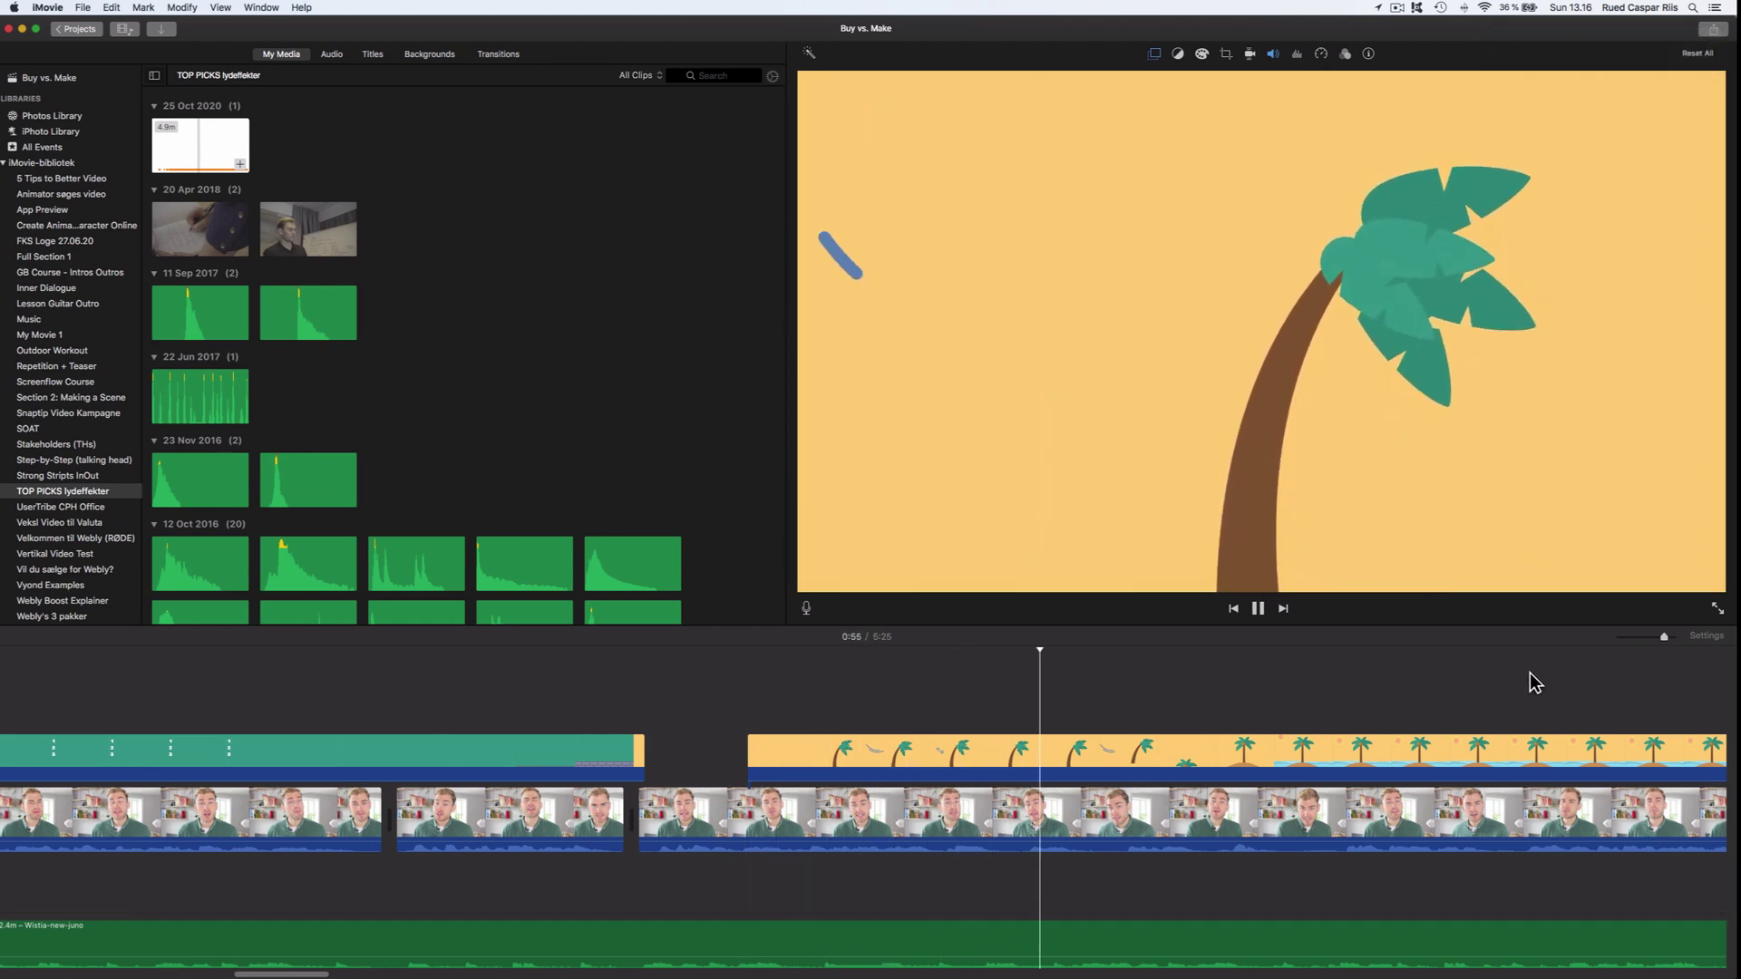
Step: Play through the palm-tree scene and split the animation at 0:58, once the island and sun are showing
{"action": "scroll", "coordinate": [1496, 680], "scroll_direction": "right", "scroll_amount": 10}
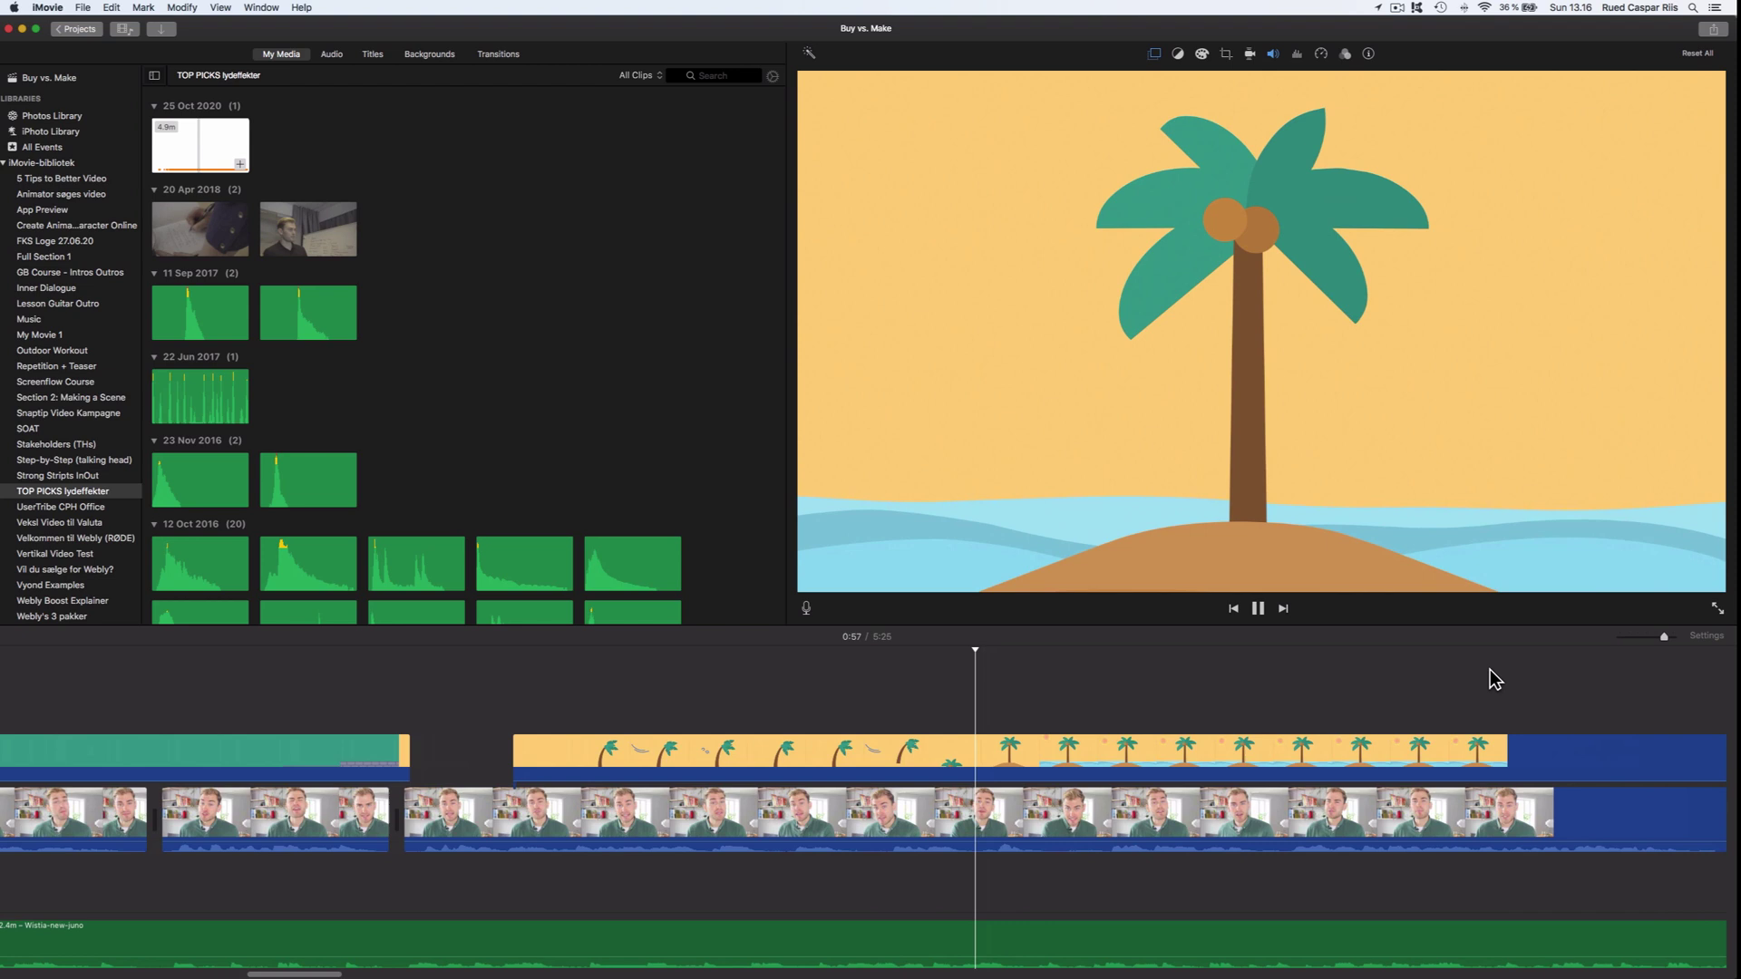
{"action": "scroll", "coordinate": [1028, 711], "scroll_direction": "right", "scroll_amount": 3}
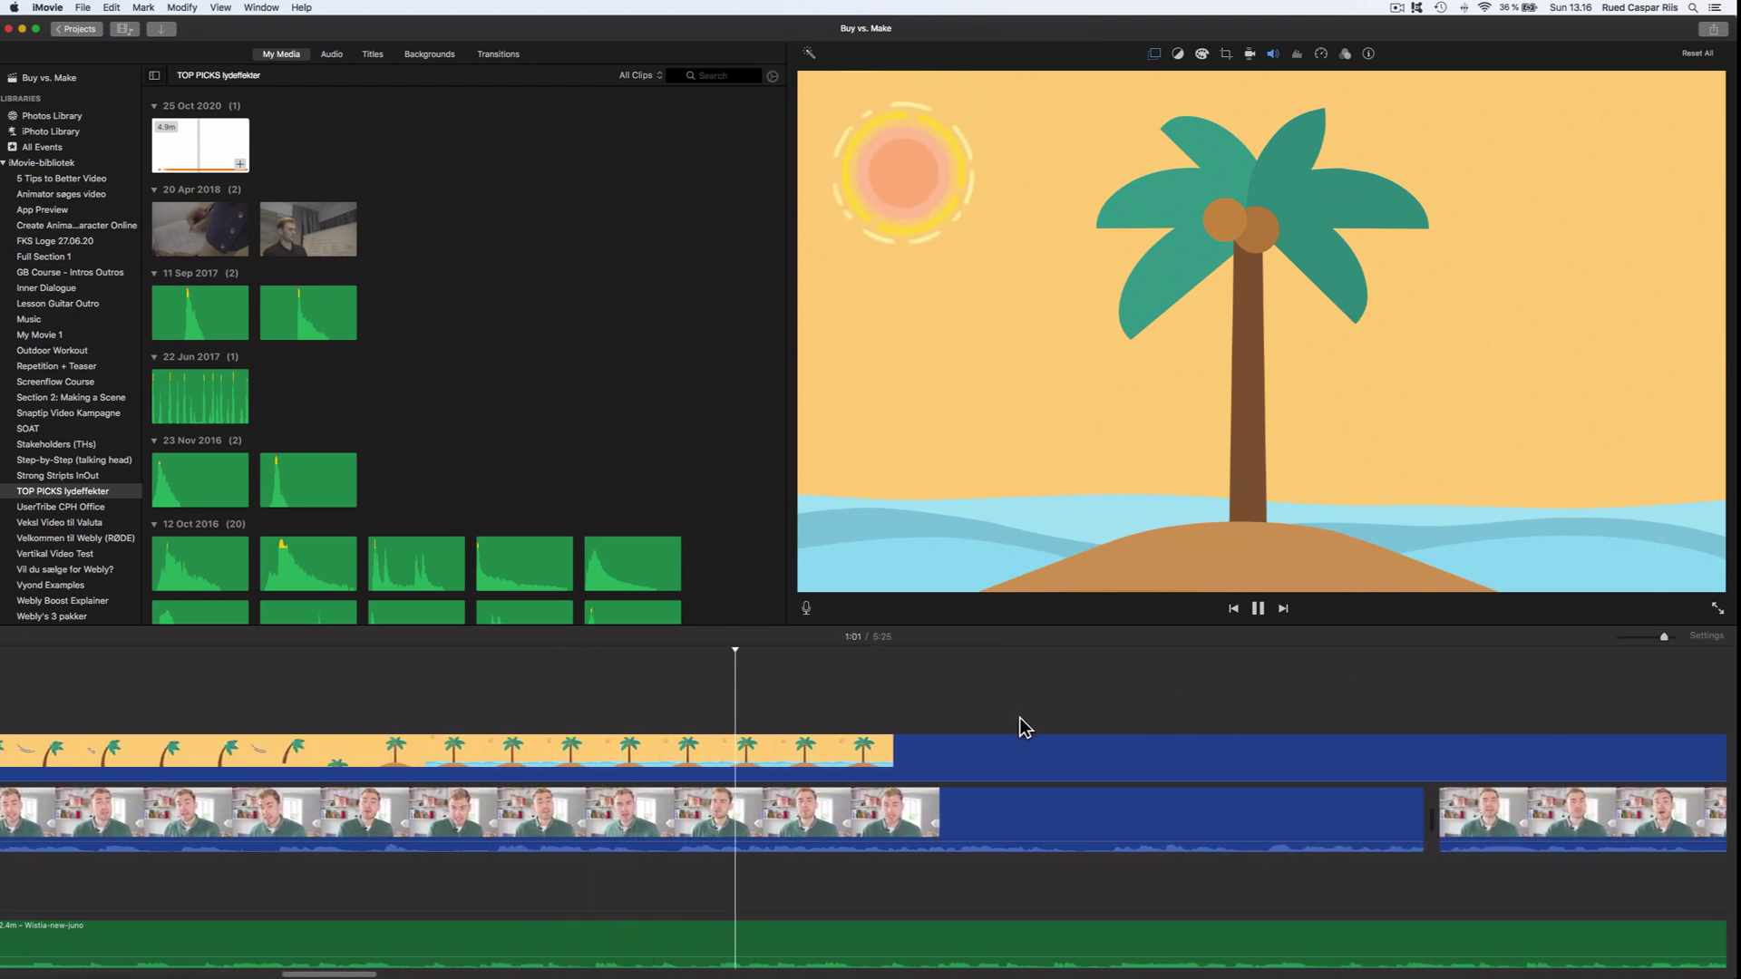
{"action": "left_click", "coordinate": [463, 716]}
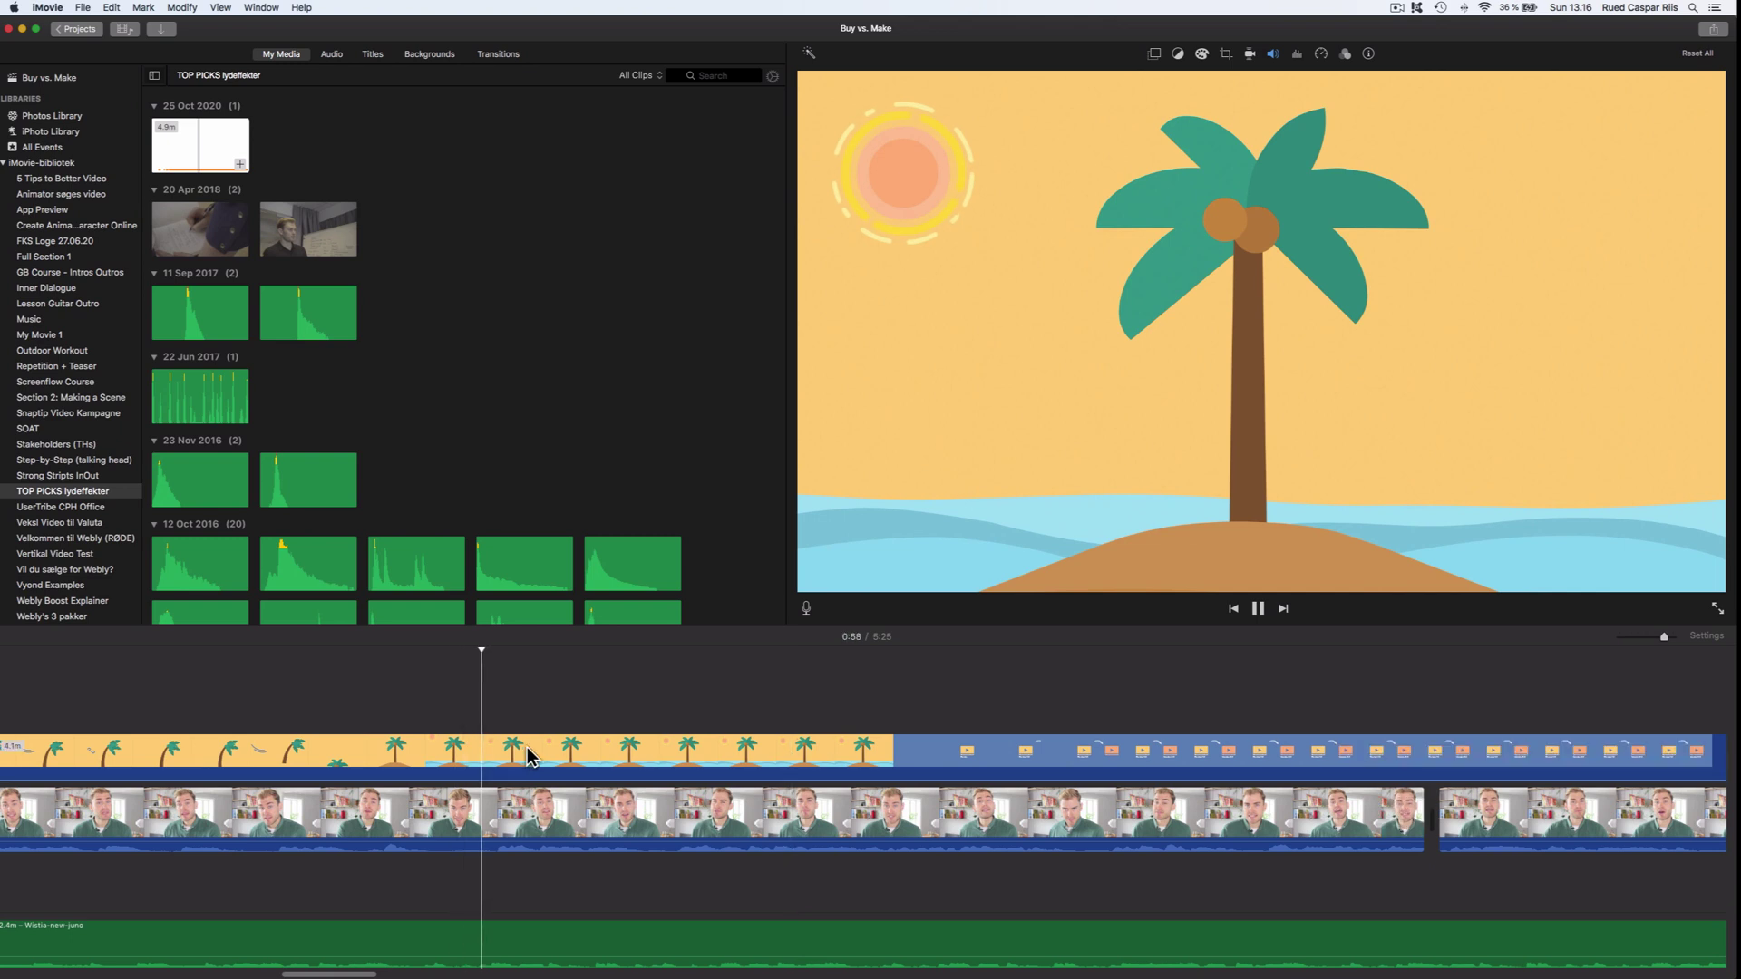
{"action": "left_click", "coordinate": [346, 717]}
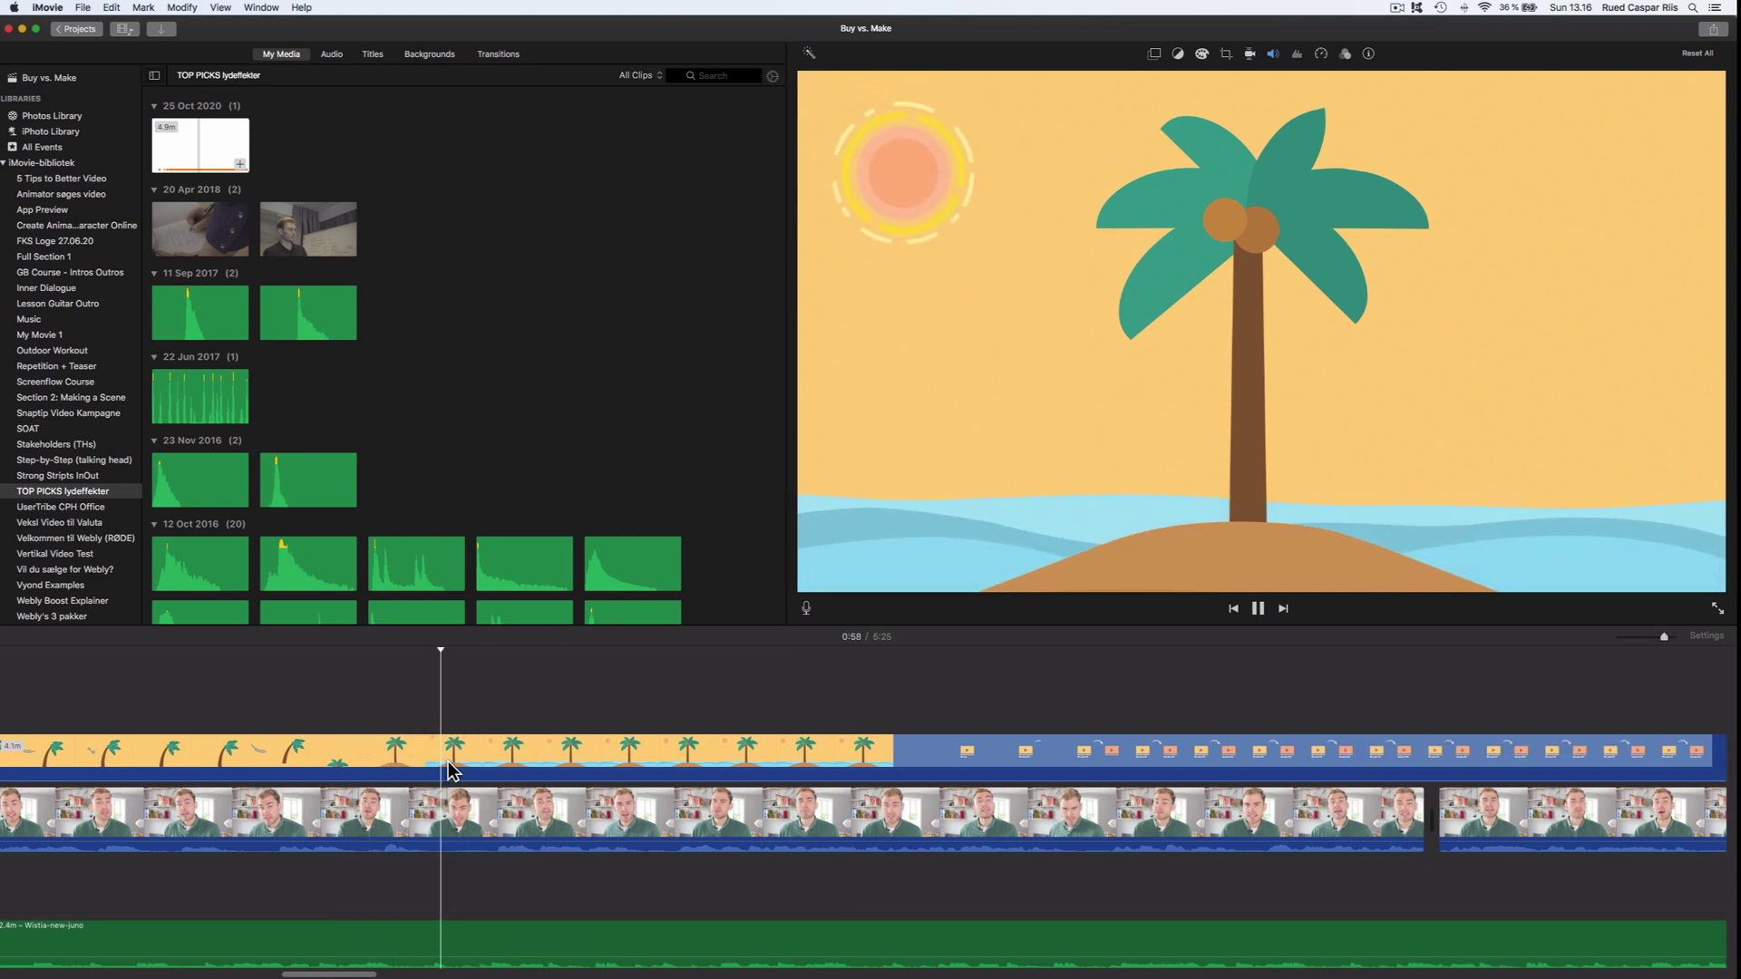
{"action": "key", "text": "super+b"}
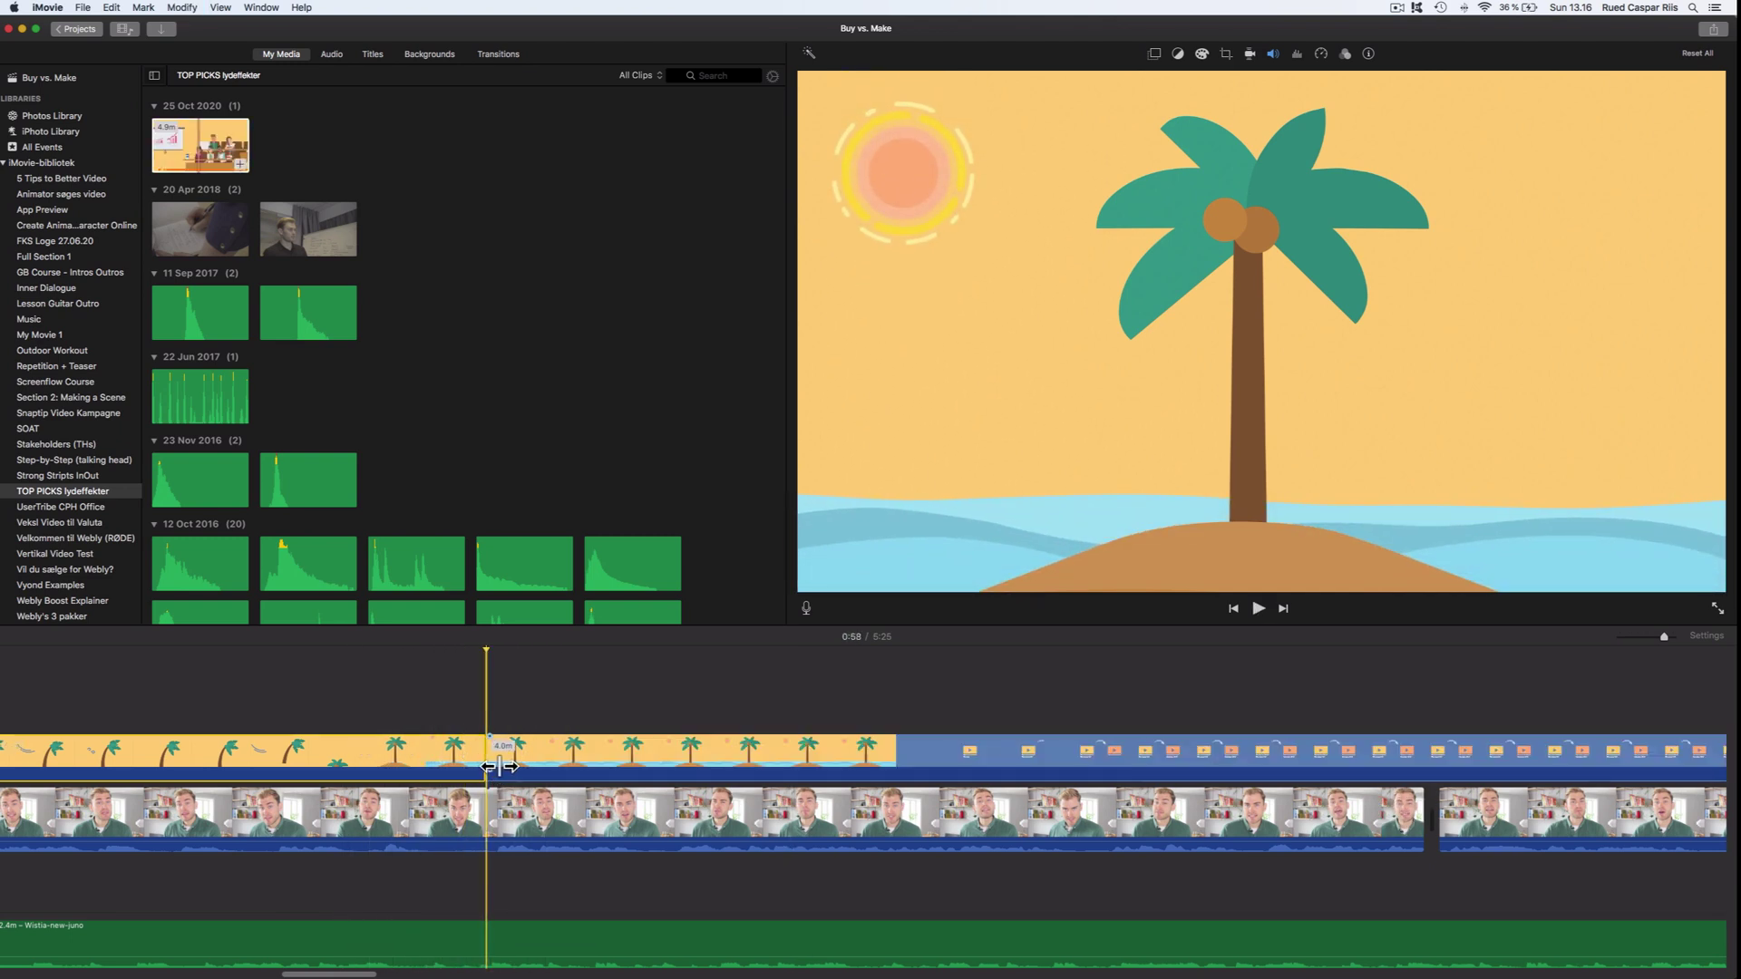
Step: Trim the following part's start to the Version 1.0 to Version 2.0 scene, timing its entrance to the speech
{"action": "left_click_drag", "start_coordinate": [500, 766], "coordinate": [1416, 766]}
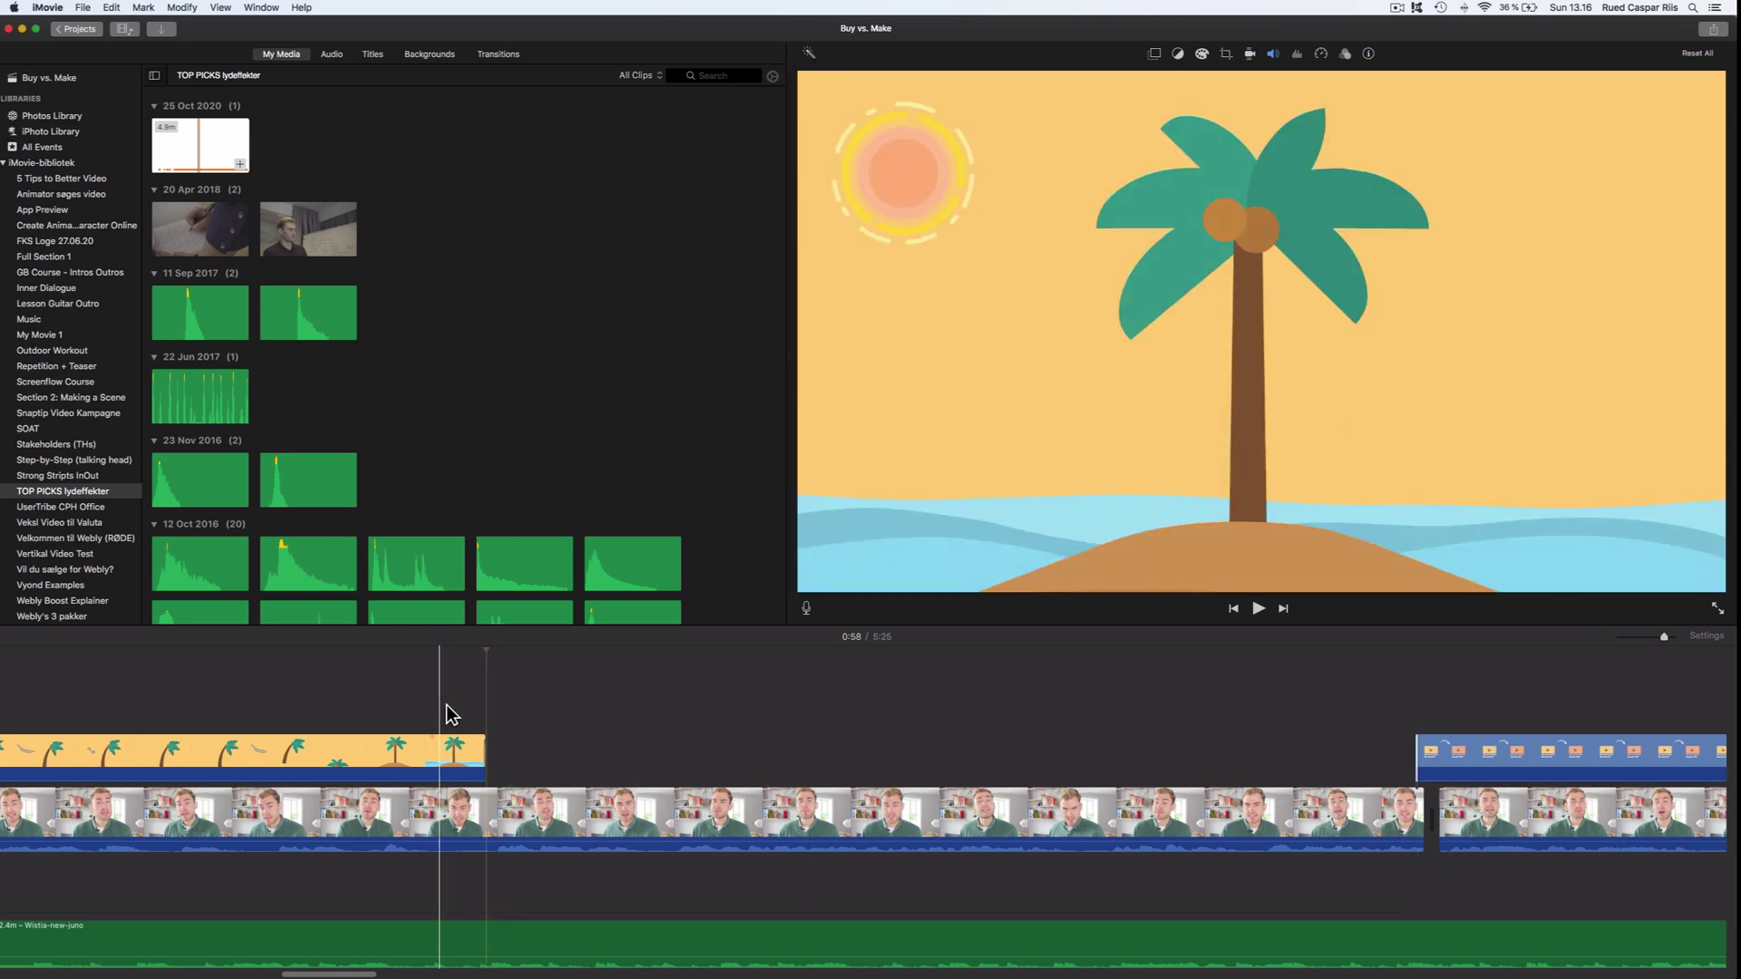
{"action": "key", "text": "space"}
{"action": "scroll", "coordinate": [602, 700], "scroll_direction": "right", "scroll_amount": 5}
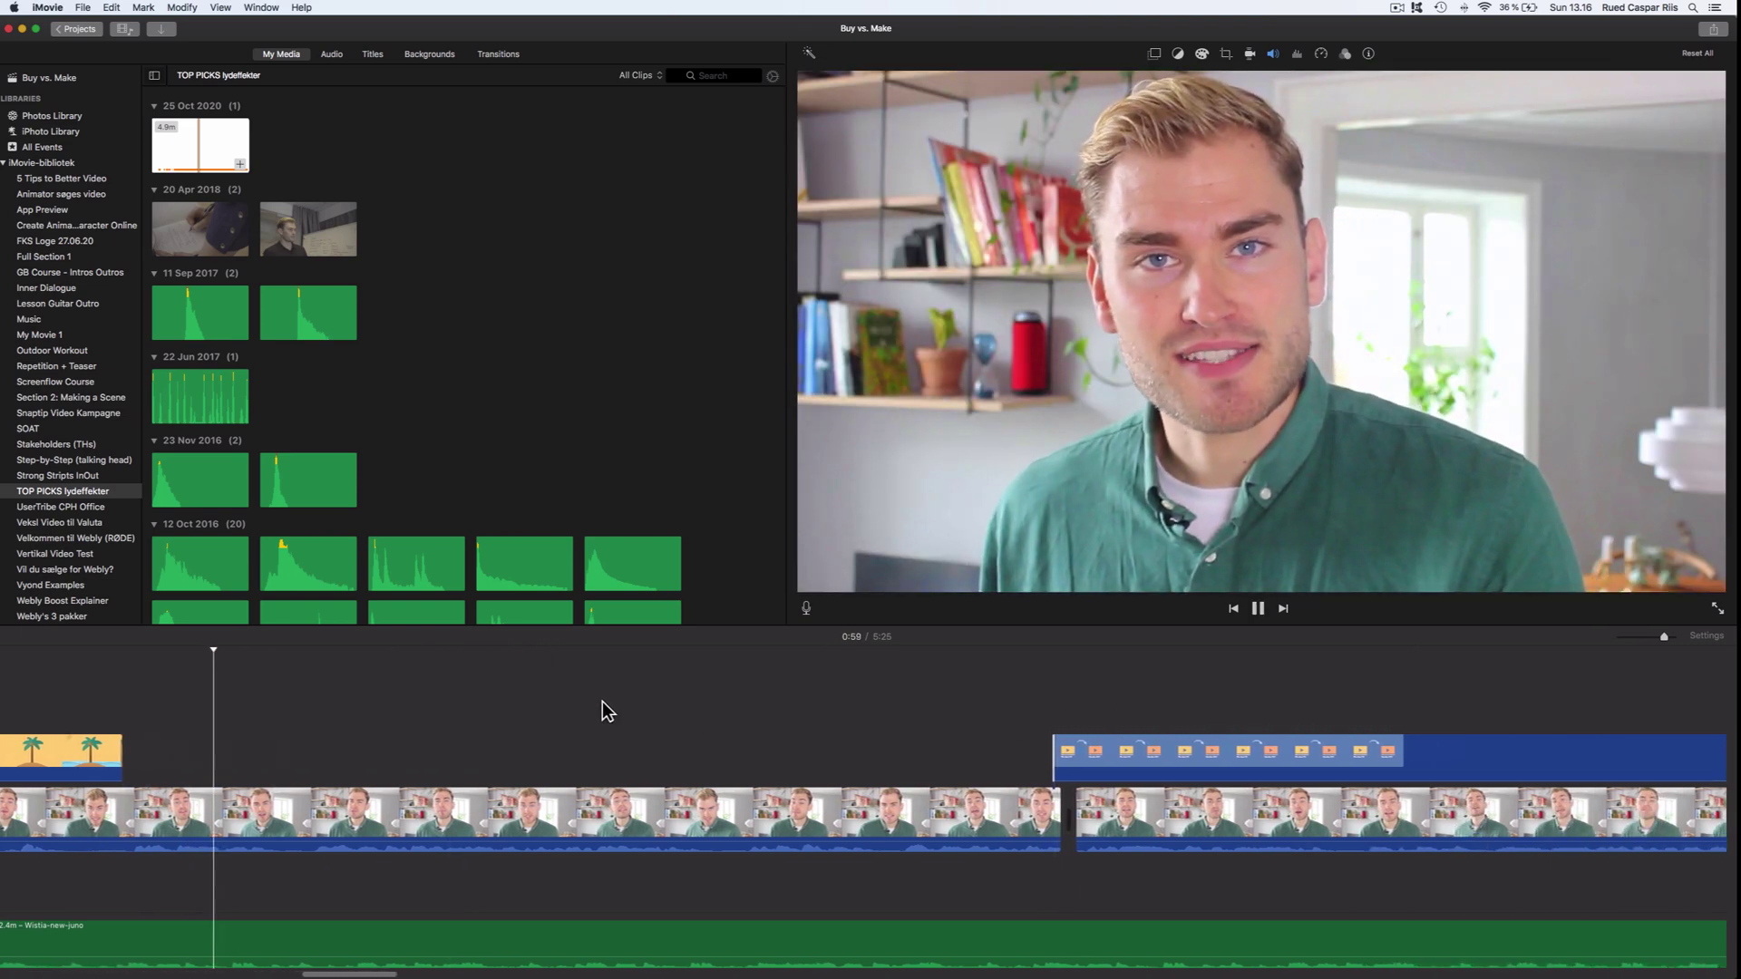
{"action": "scroll", "coordinate": [603, 701], "scroll_direction": "right", "scroll_amount": 3}
{"action": "scroll", "coordinate": [604, 701], "scroll_direction": "left", "scroll_amount": 2}
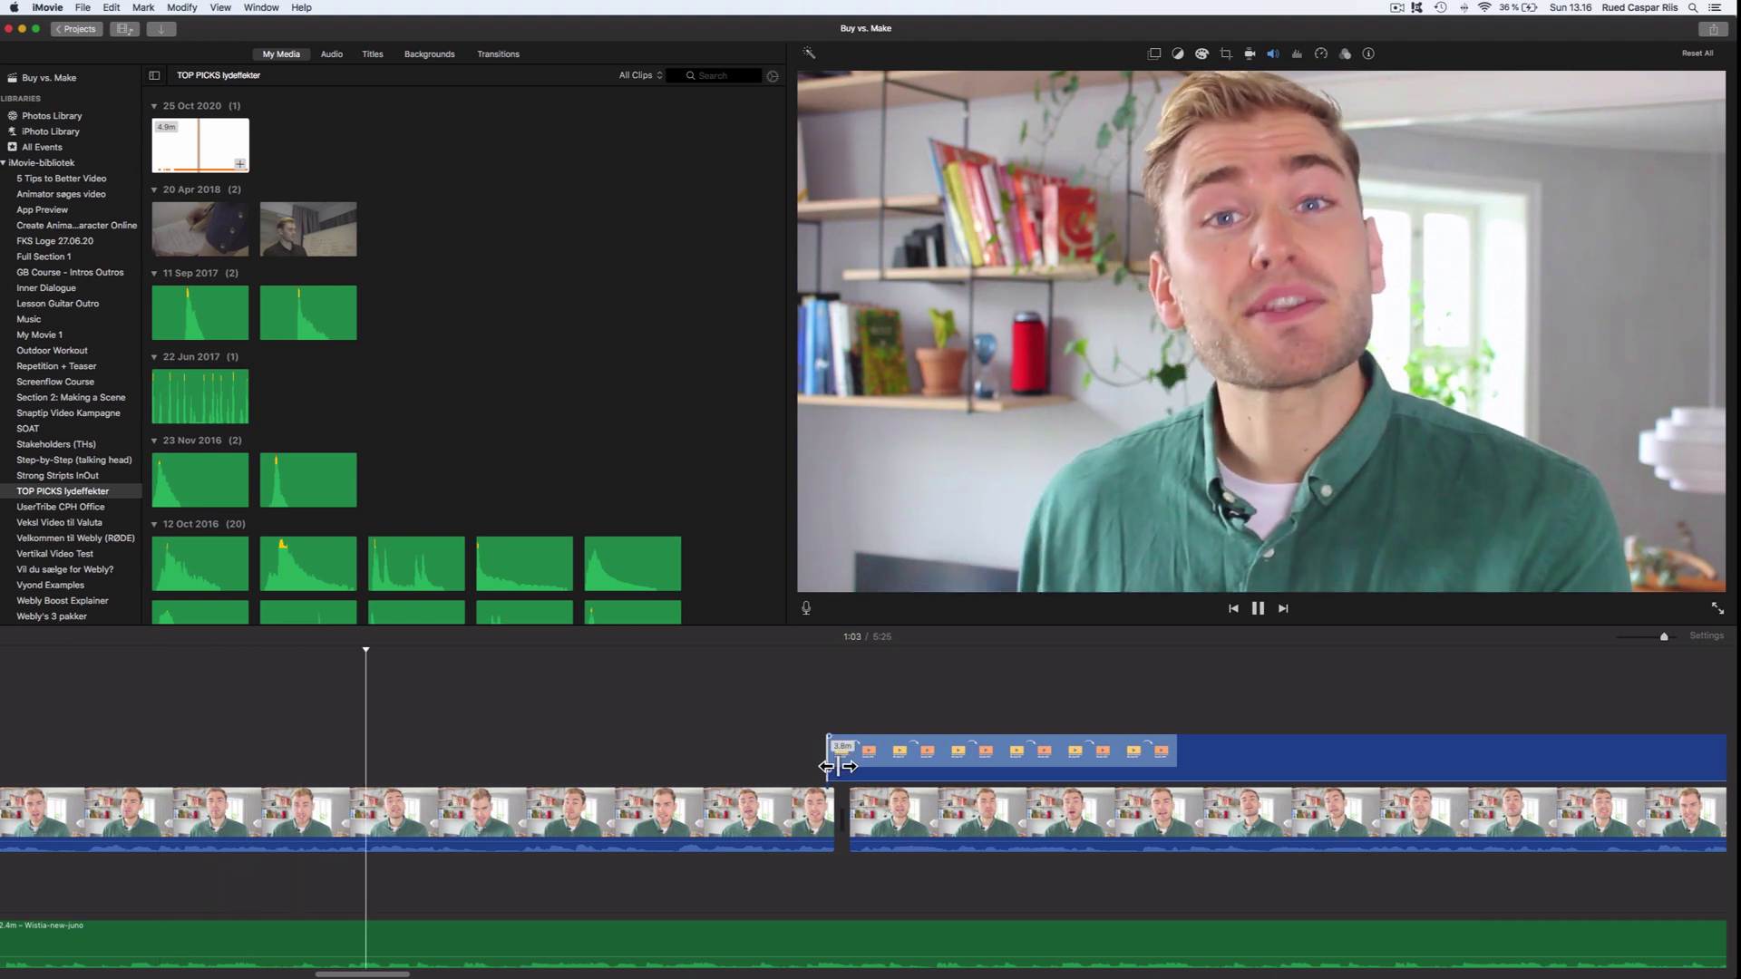
{"action": "left_click_drag", "start_coordinate": [826, 767], "coordinate": [531, 758]}
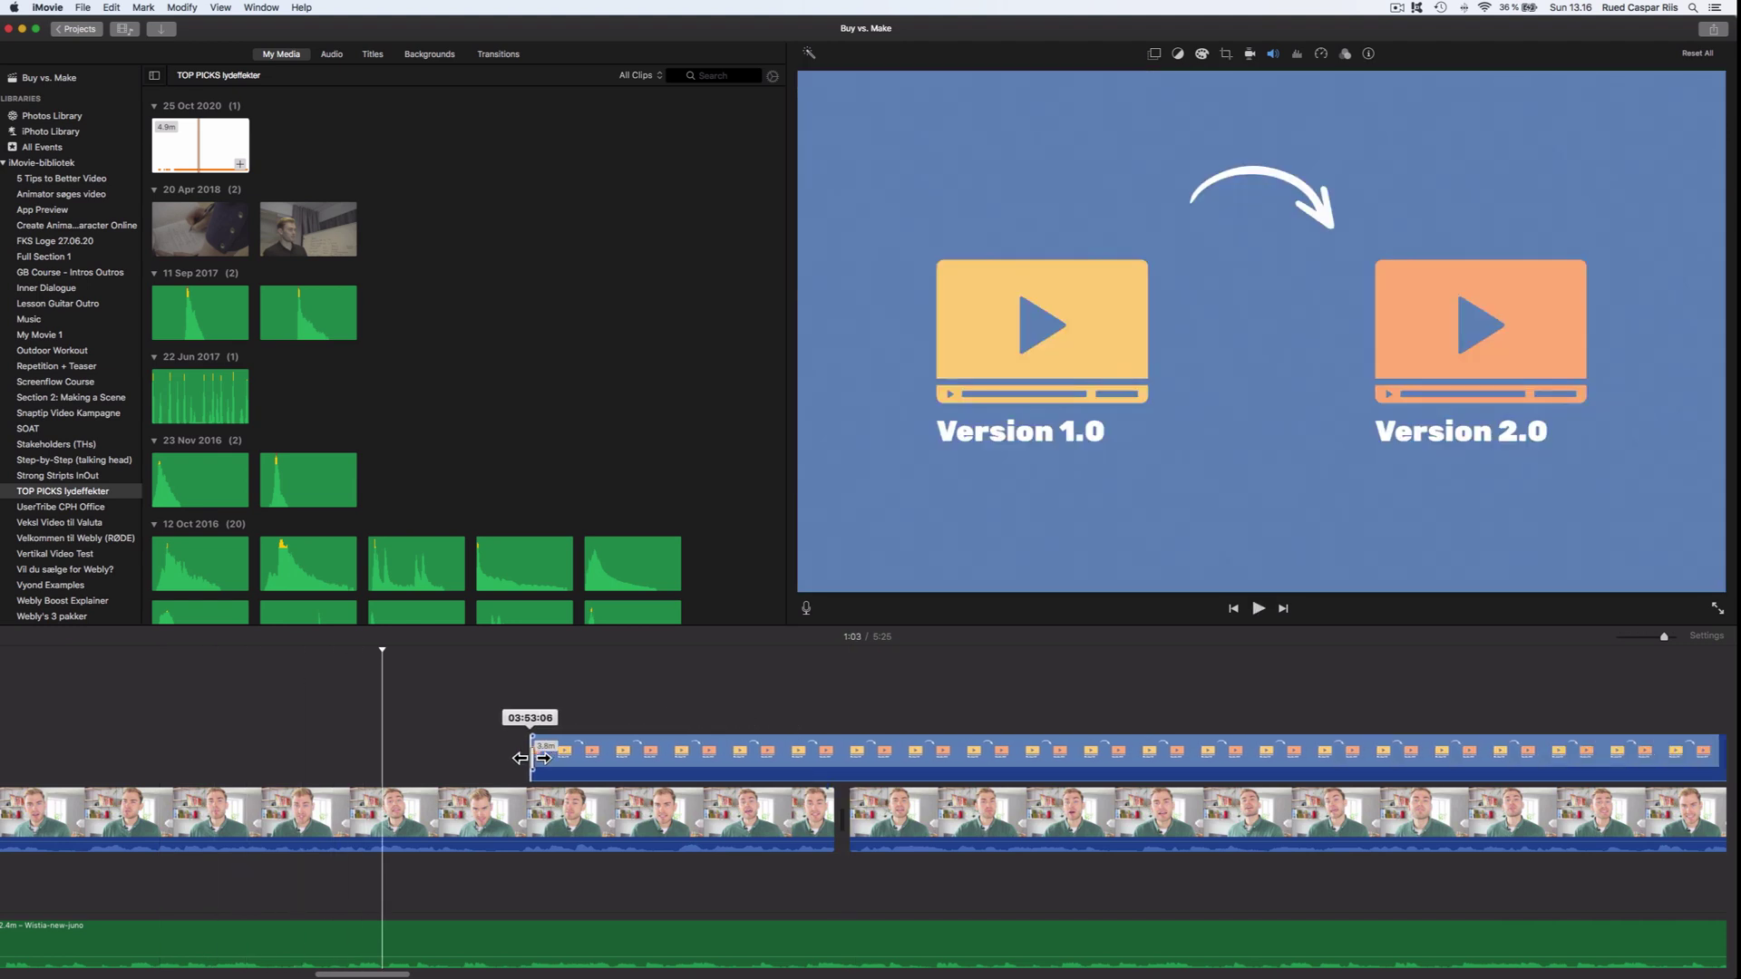
{"action": "left_click_drag", "start_coordinate": [394, 755], "coordinate": [278, 753]}
Step: Play the Version scene, split the animation at 1:05, and trim the remaining part's start well past the next talking-head cut
{"action": "key", "text": "space"}
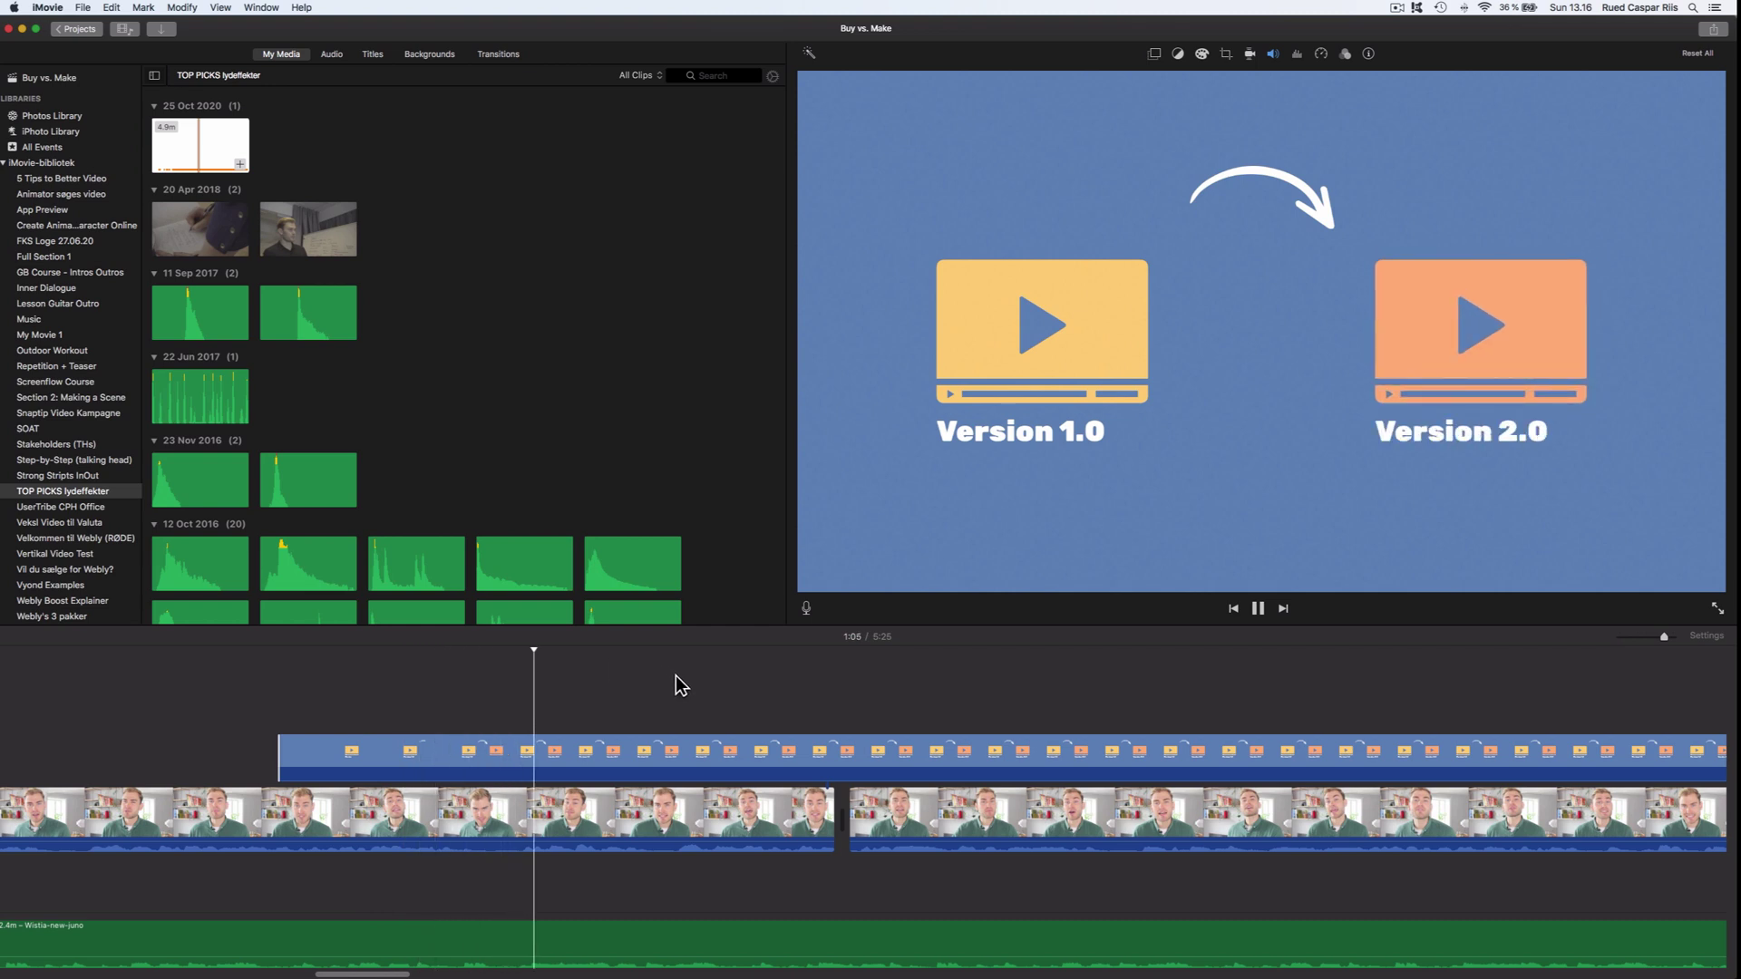
{"action": "scroll", "coordinate": [708, 687], "scroll_direction": "right", "scroll_amount": 1}
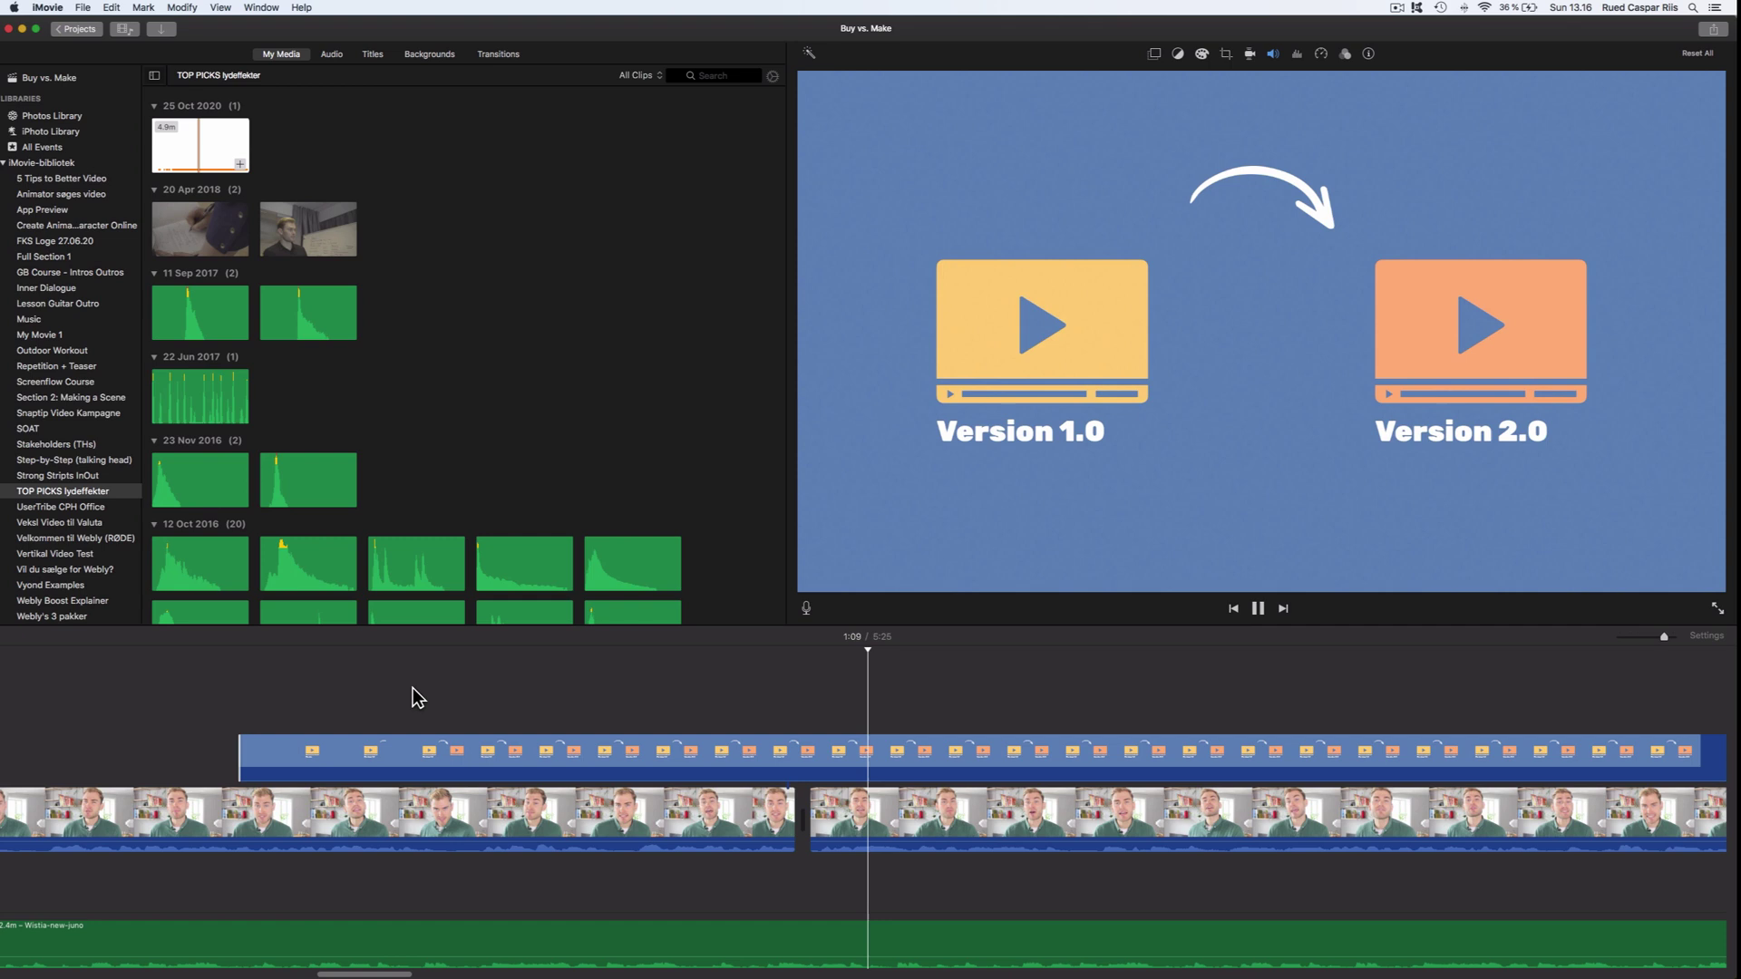
{"action": "key", "text": "space"}
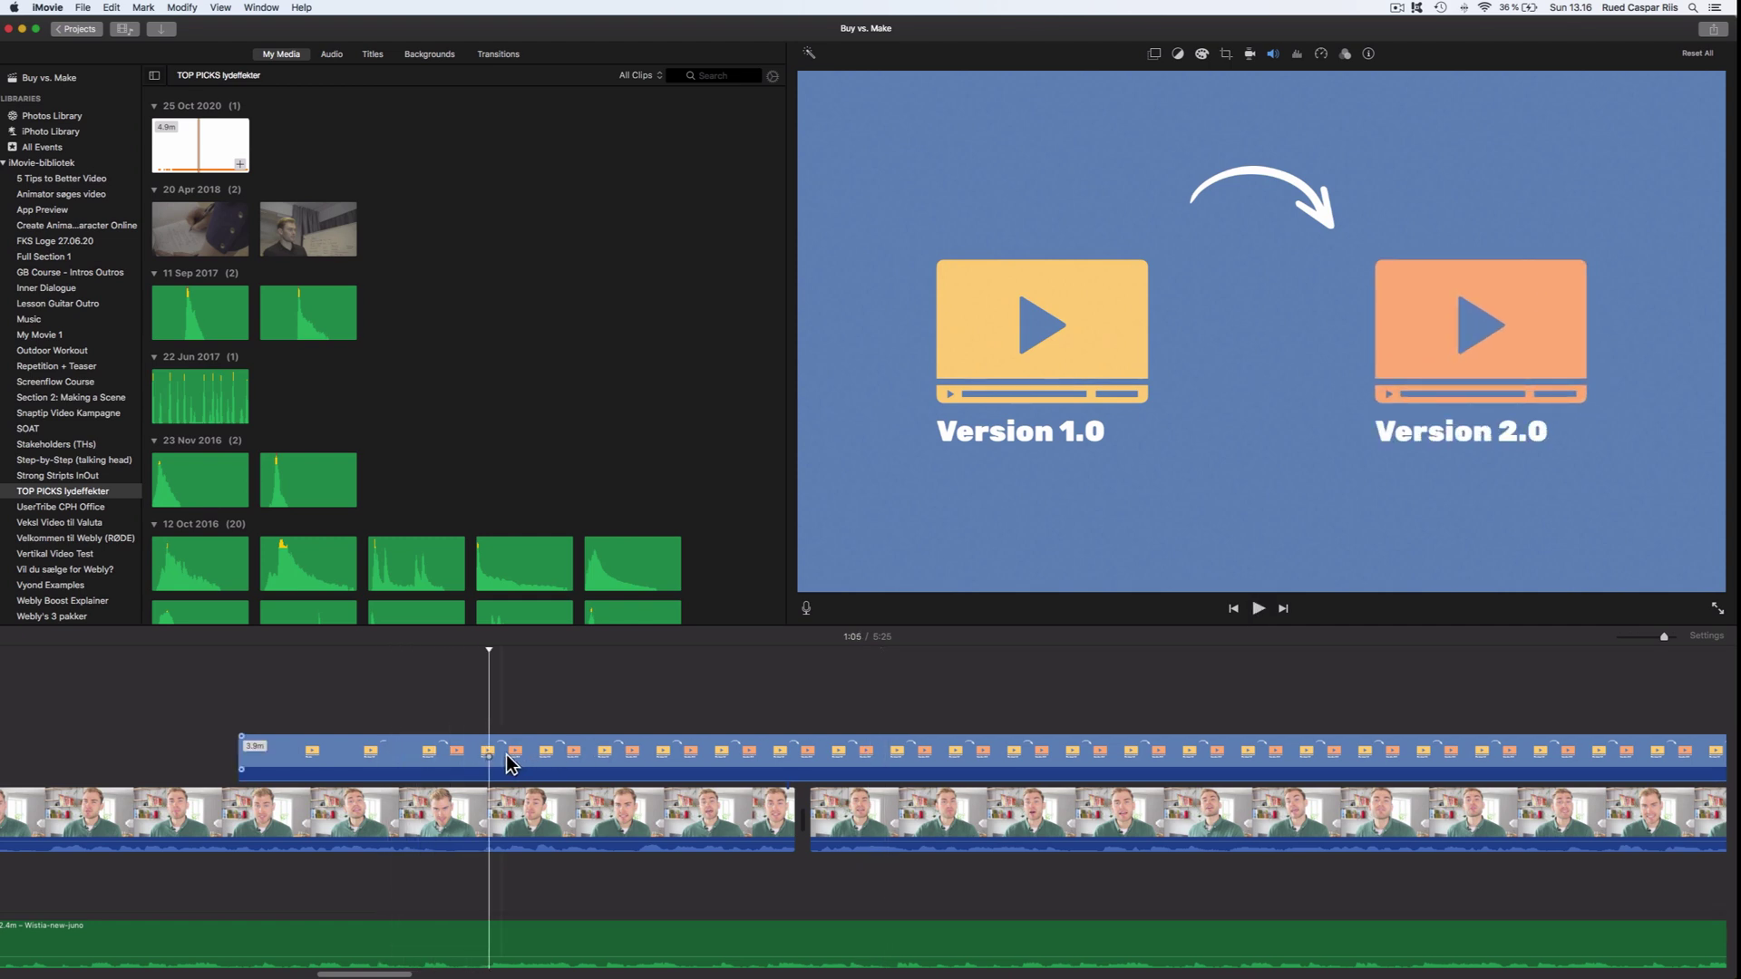
{"action": "left_click", "coordinate": [488, 753]}
{"action": "key", "text": "super+b"}
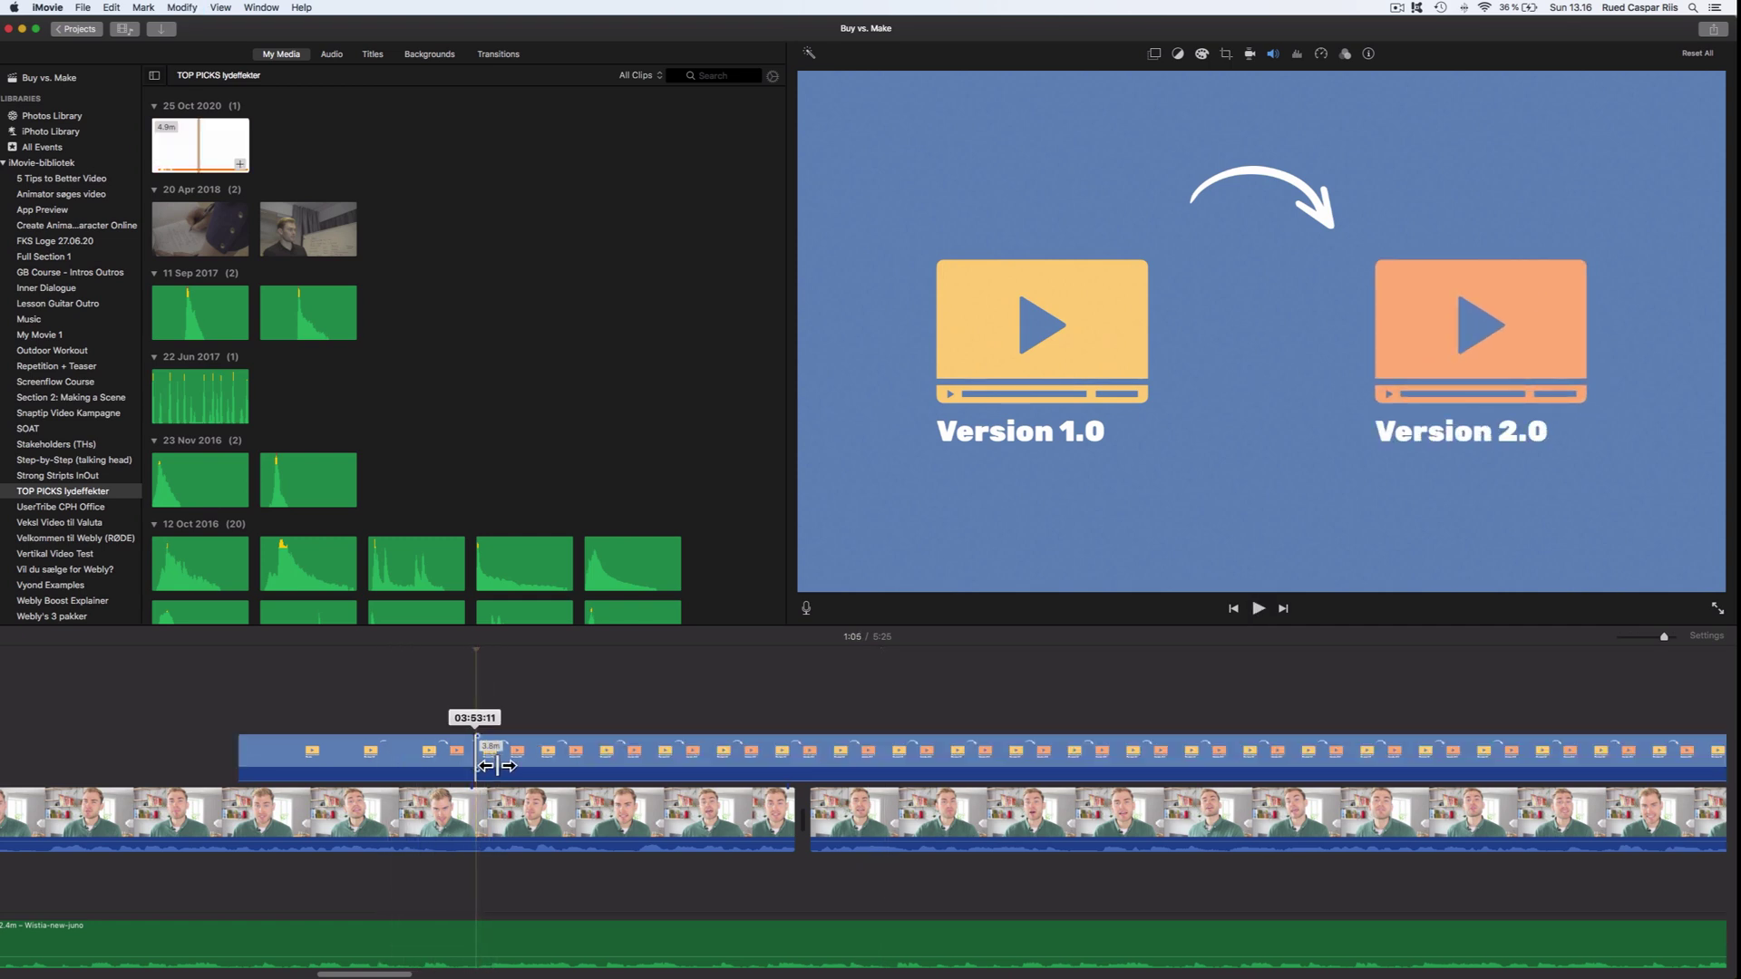
{"action": "left_click_drag", "start_coordinate": [497, 766], "coordinate": [1555, 766]}
Step: Play back the short Version clip and extend its end slightly so Version 2.0 stays on screen longer
{"action": "key", "text": "space"}
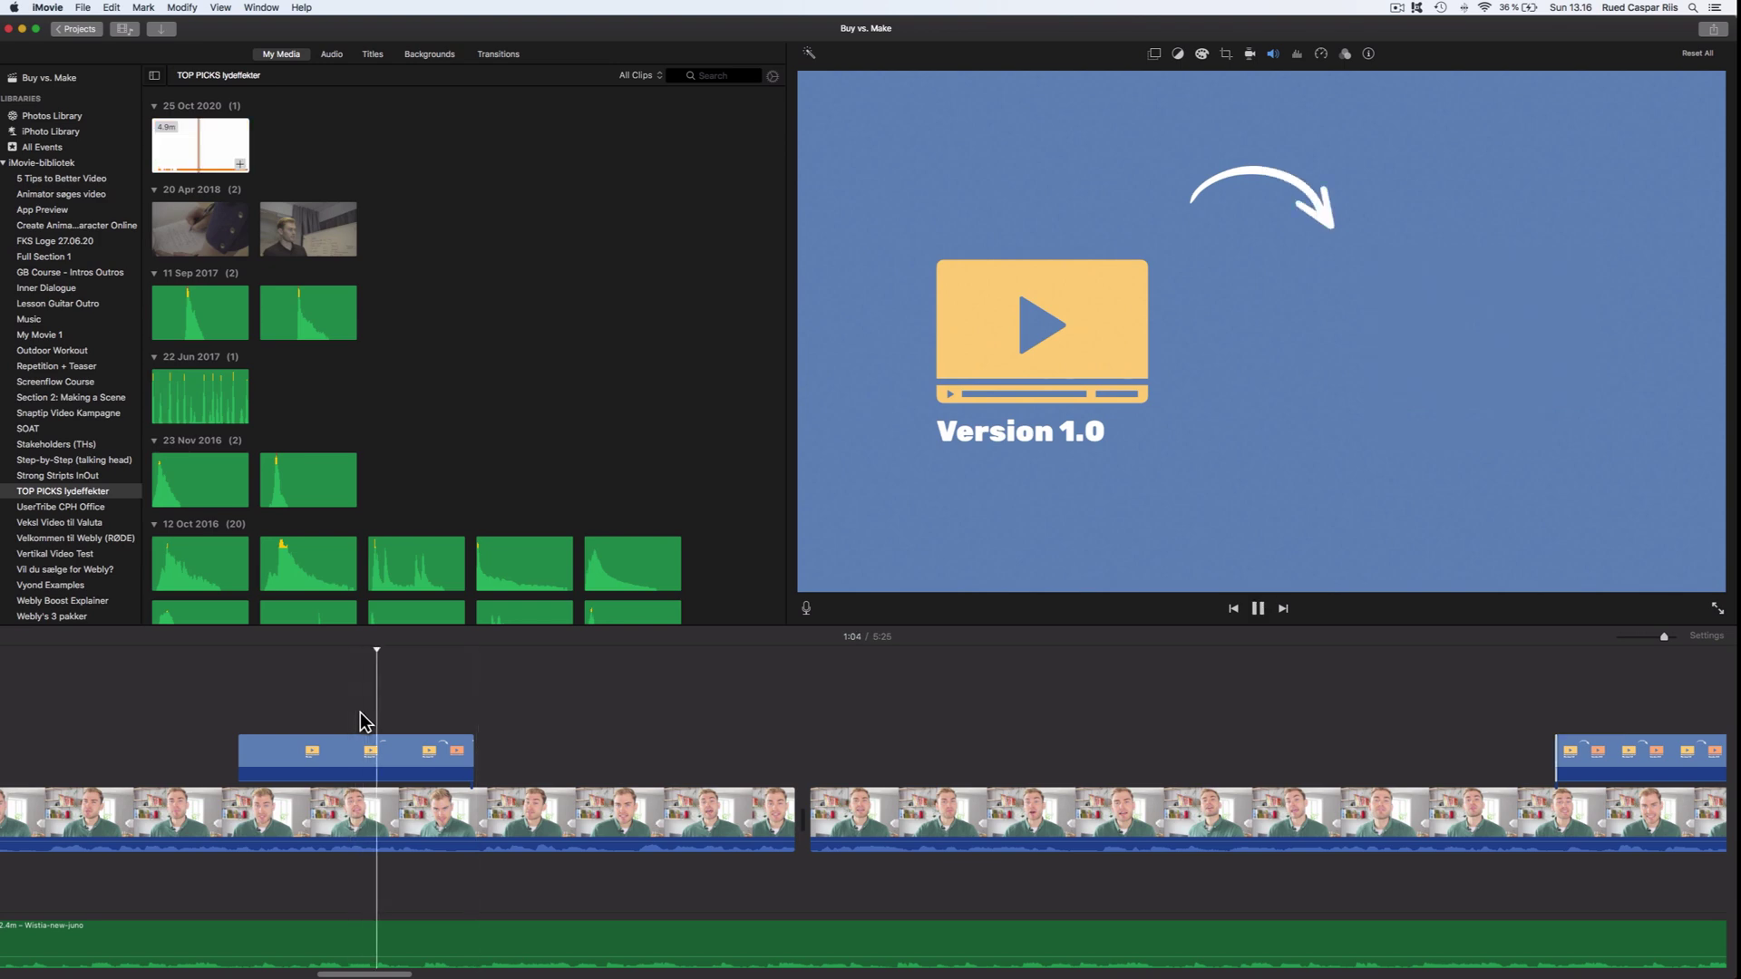
{"action": "key", "text": "space"}
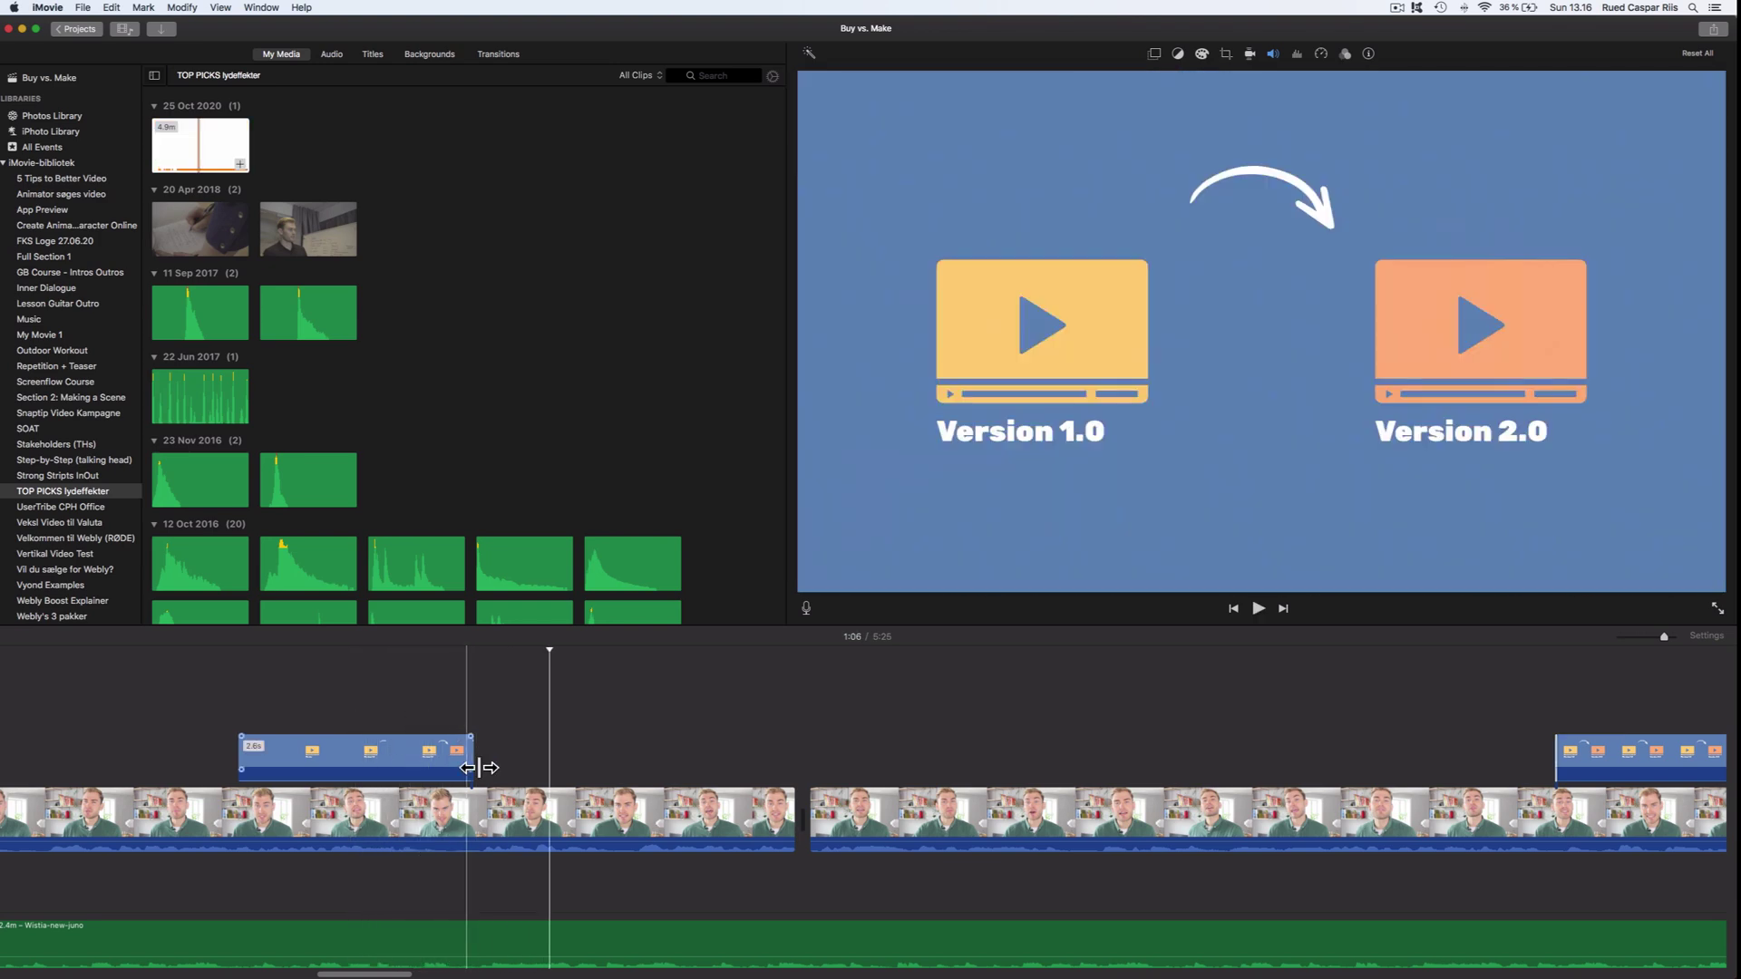
{"action": "left_click_drag", "start_coordinate": [478, 768], "coordinate": [515, 765]}
{"action": "left_click_drag", "start_coordinate": [423, 714], "coordinate": [430, 716]}
{"action": "key", "text": "space"}
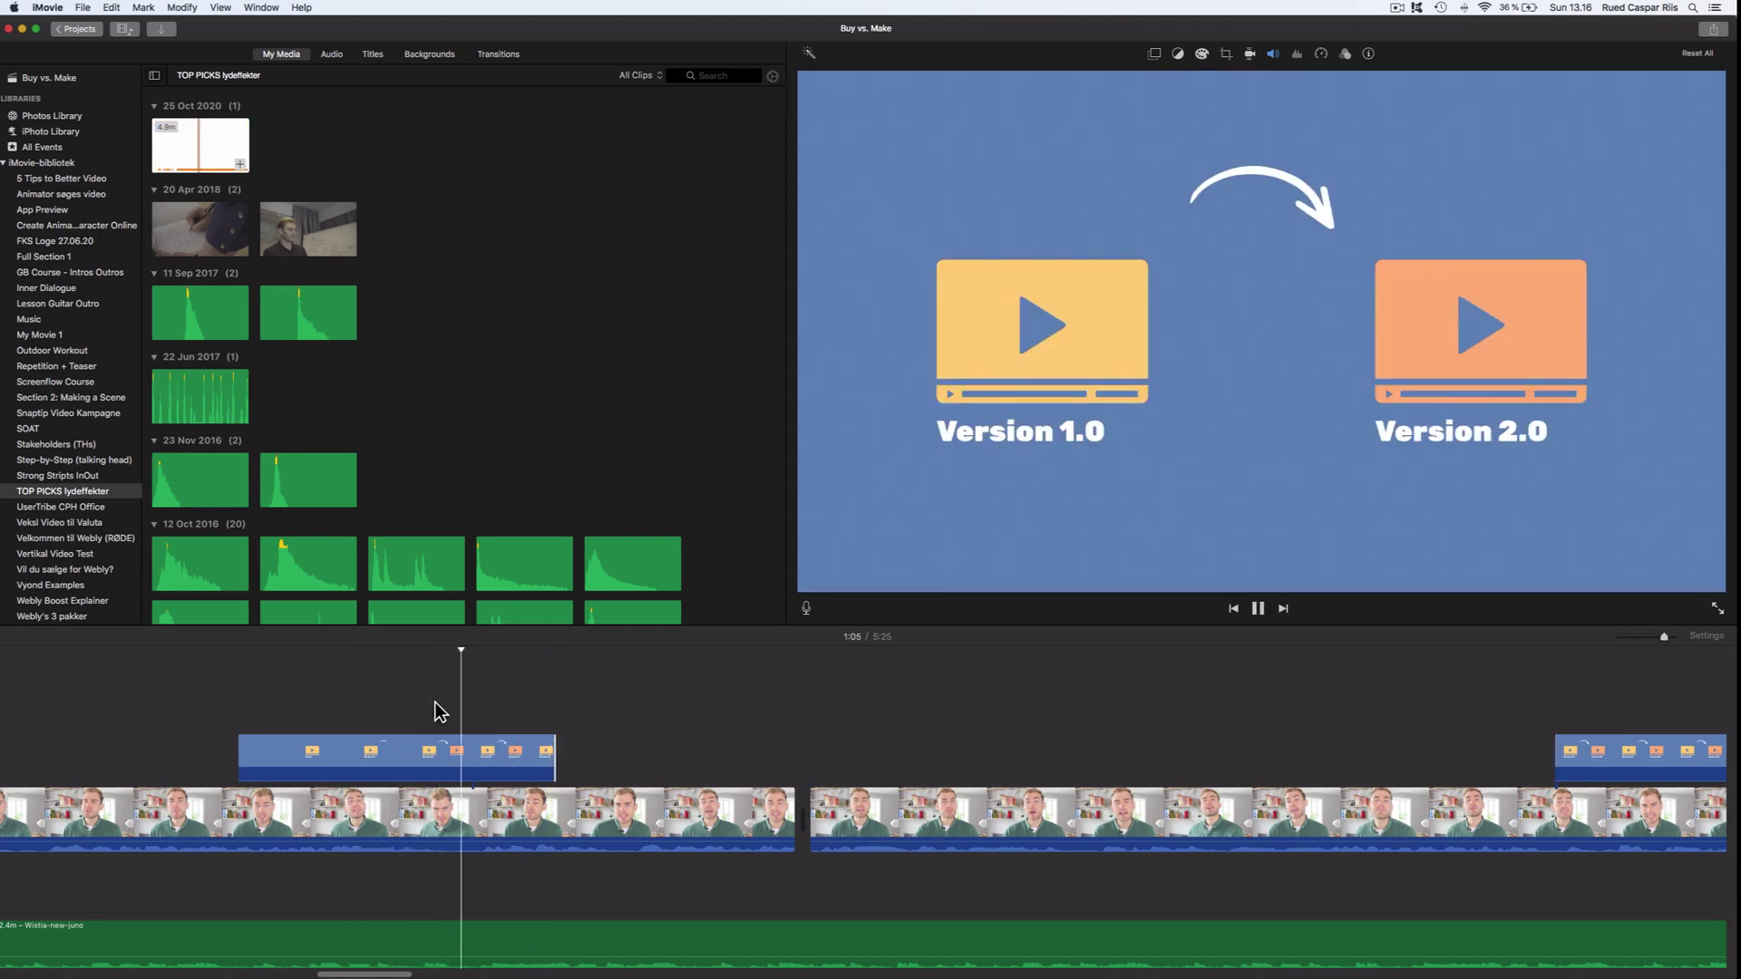
Step: Play on through the talking head and trim the remaining animation's start to the following talking-head cut at about 1:21
{"action": "scroll", "coordinate": [489, 702], "scroll_direction": "right", "scroll_amount": 4}
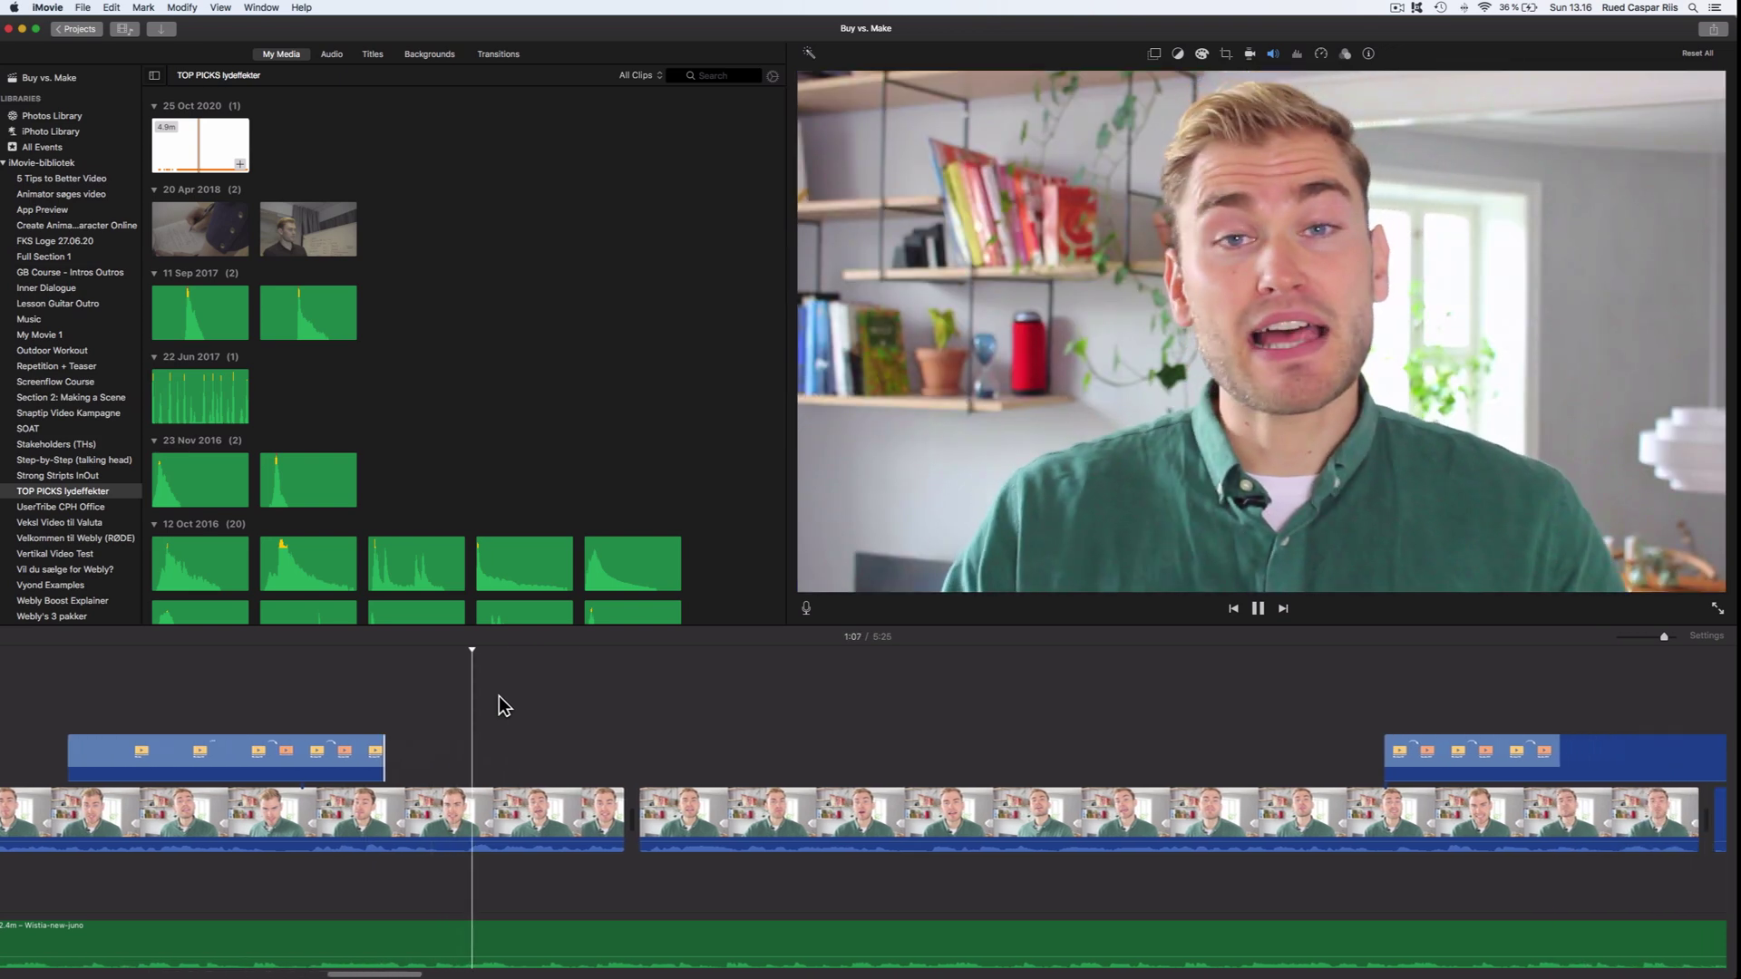
{"action": "scroll", "coordinate": [499, 694], "scroll_direction": "right", "scroll_amount": 10}
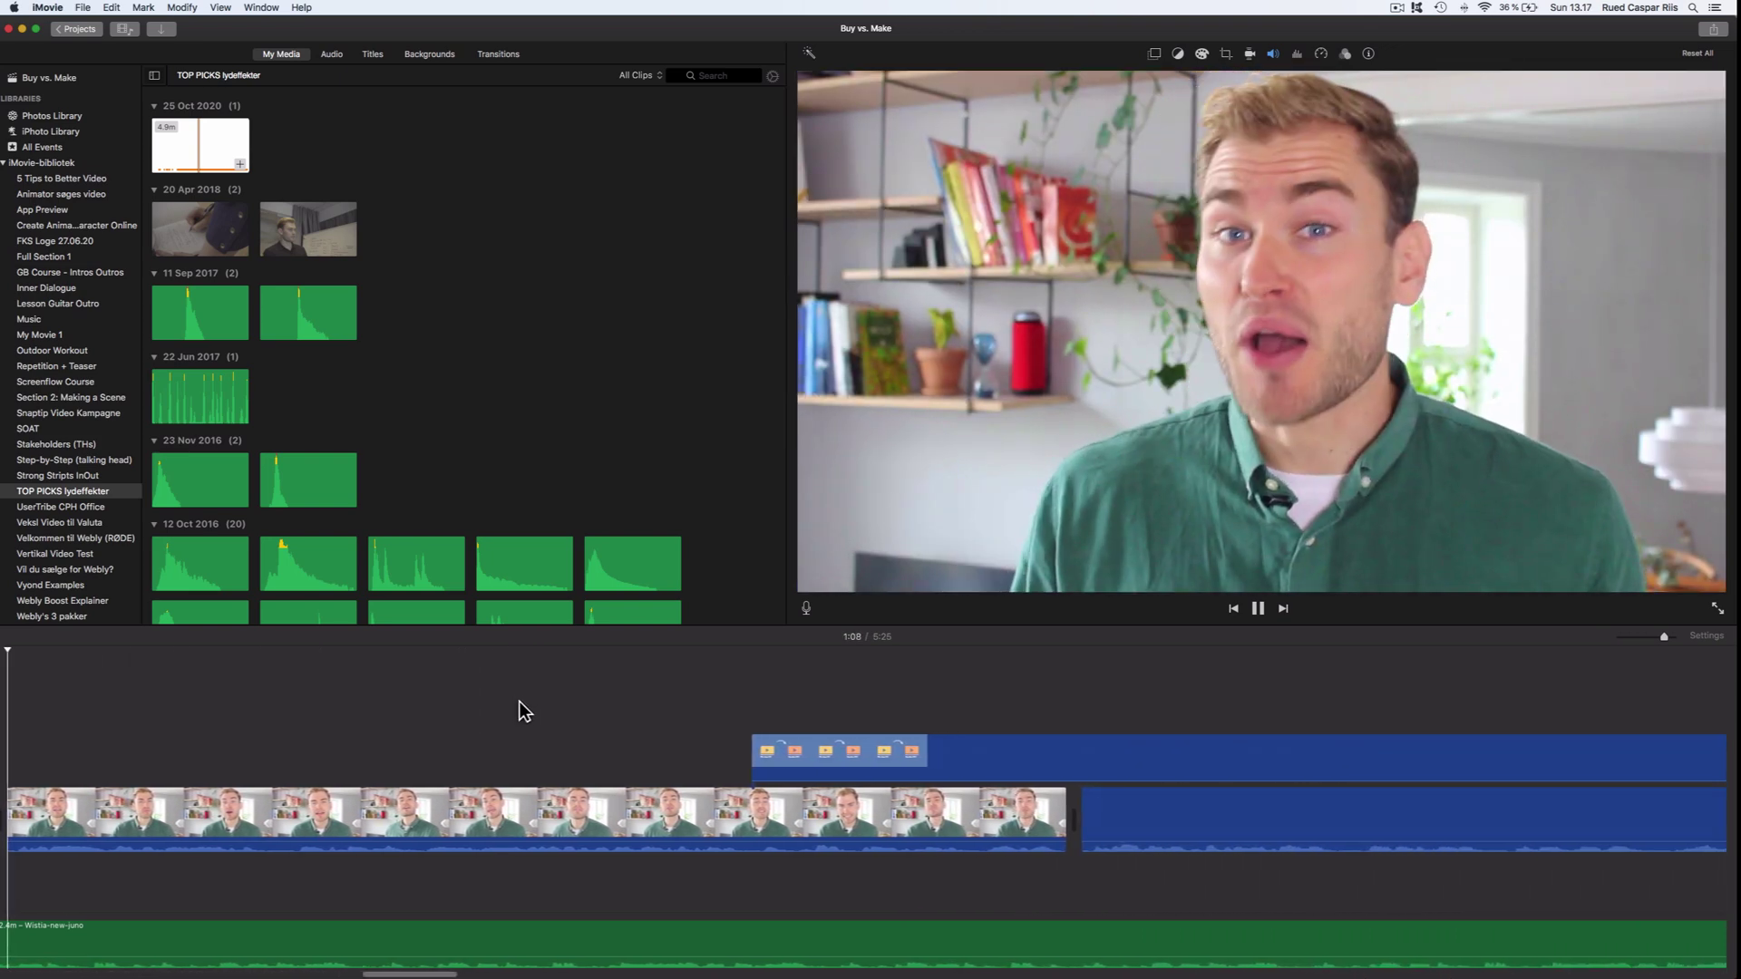
{"action": "scroll", "coordinate": [519, 700], "scroll_direction": "right", "scroll_amount": 3}
{"action": "key", "text": "space"}
{"action": "scroll", "coordinate": [683, 699], "scroll_direction": "right", "scroll_amount": 10}
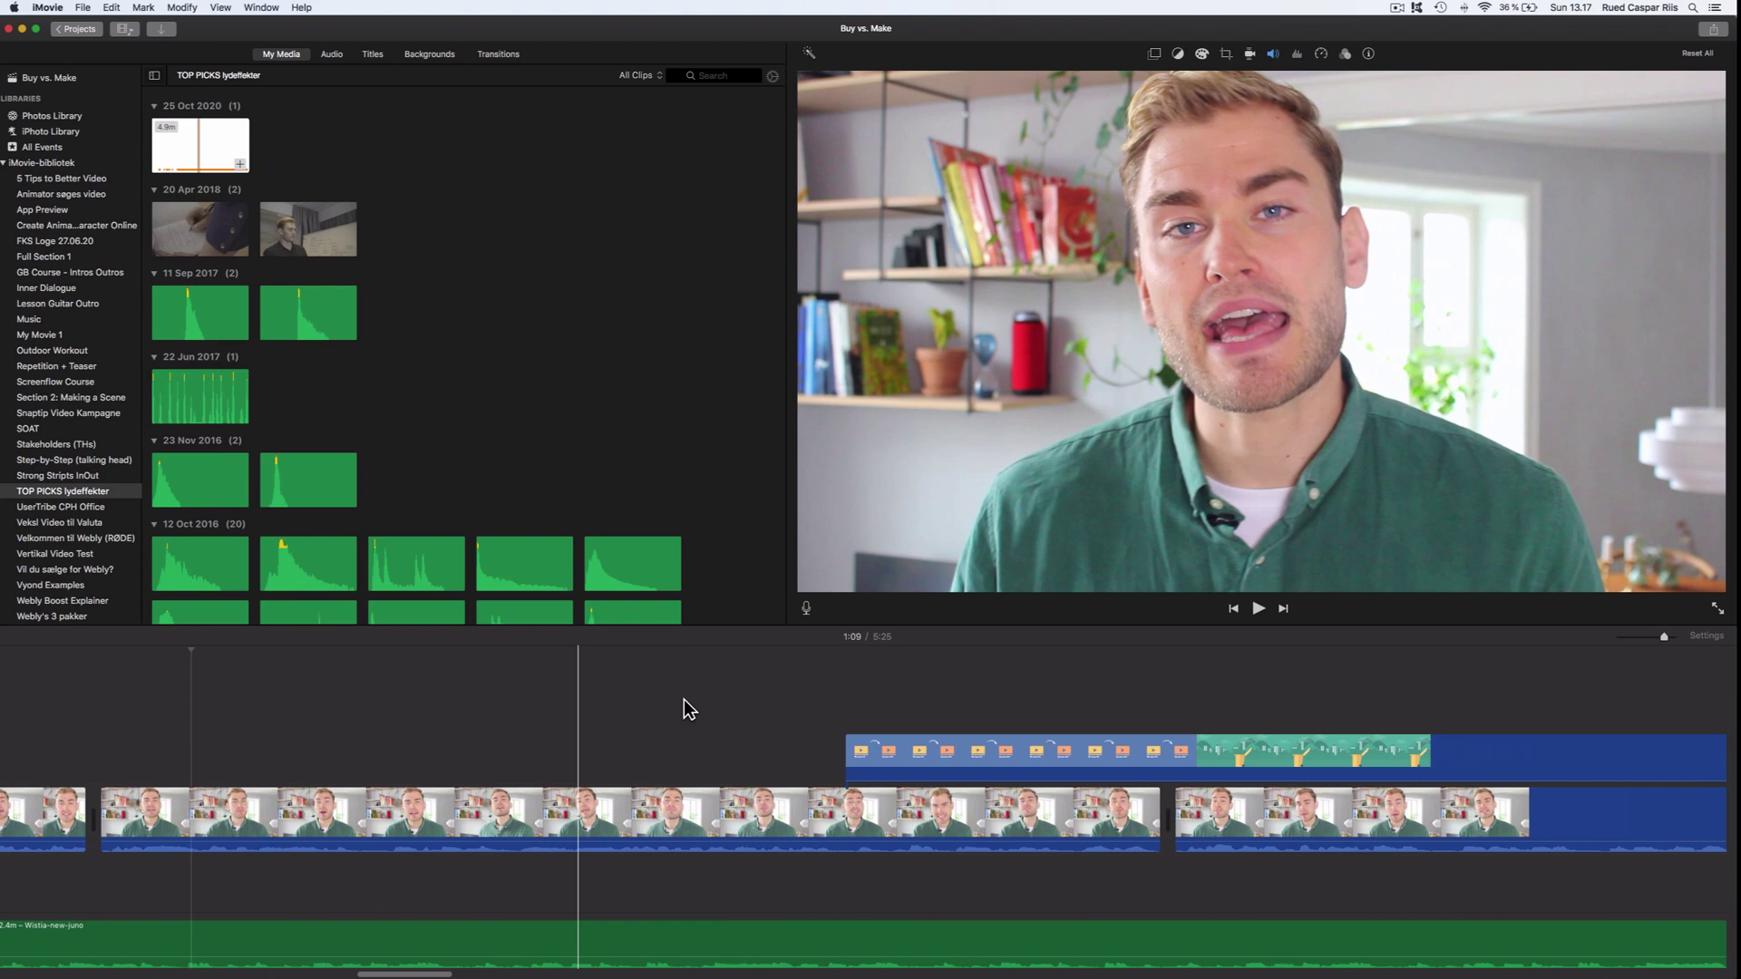
{"action": "scroll", "coordinate": [684, 699], "scroll_direction": "right", "scroll_amount": 4}
{"action": "left_click_drag", "start_coordinate": [591, 756], "coordinate": [910, 760]}
Step: Play up to the talking-head cut and trim the remaining animation's start to the open trash-bin scene, delaying its entrance to about 1:26
{"action": "left_click", "coordinate": [840, 727]}
{"action": "key", "text": "space"}
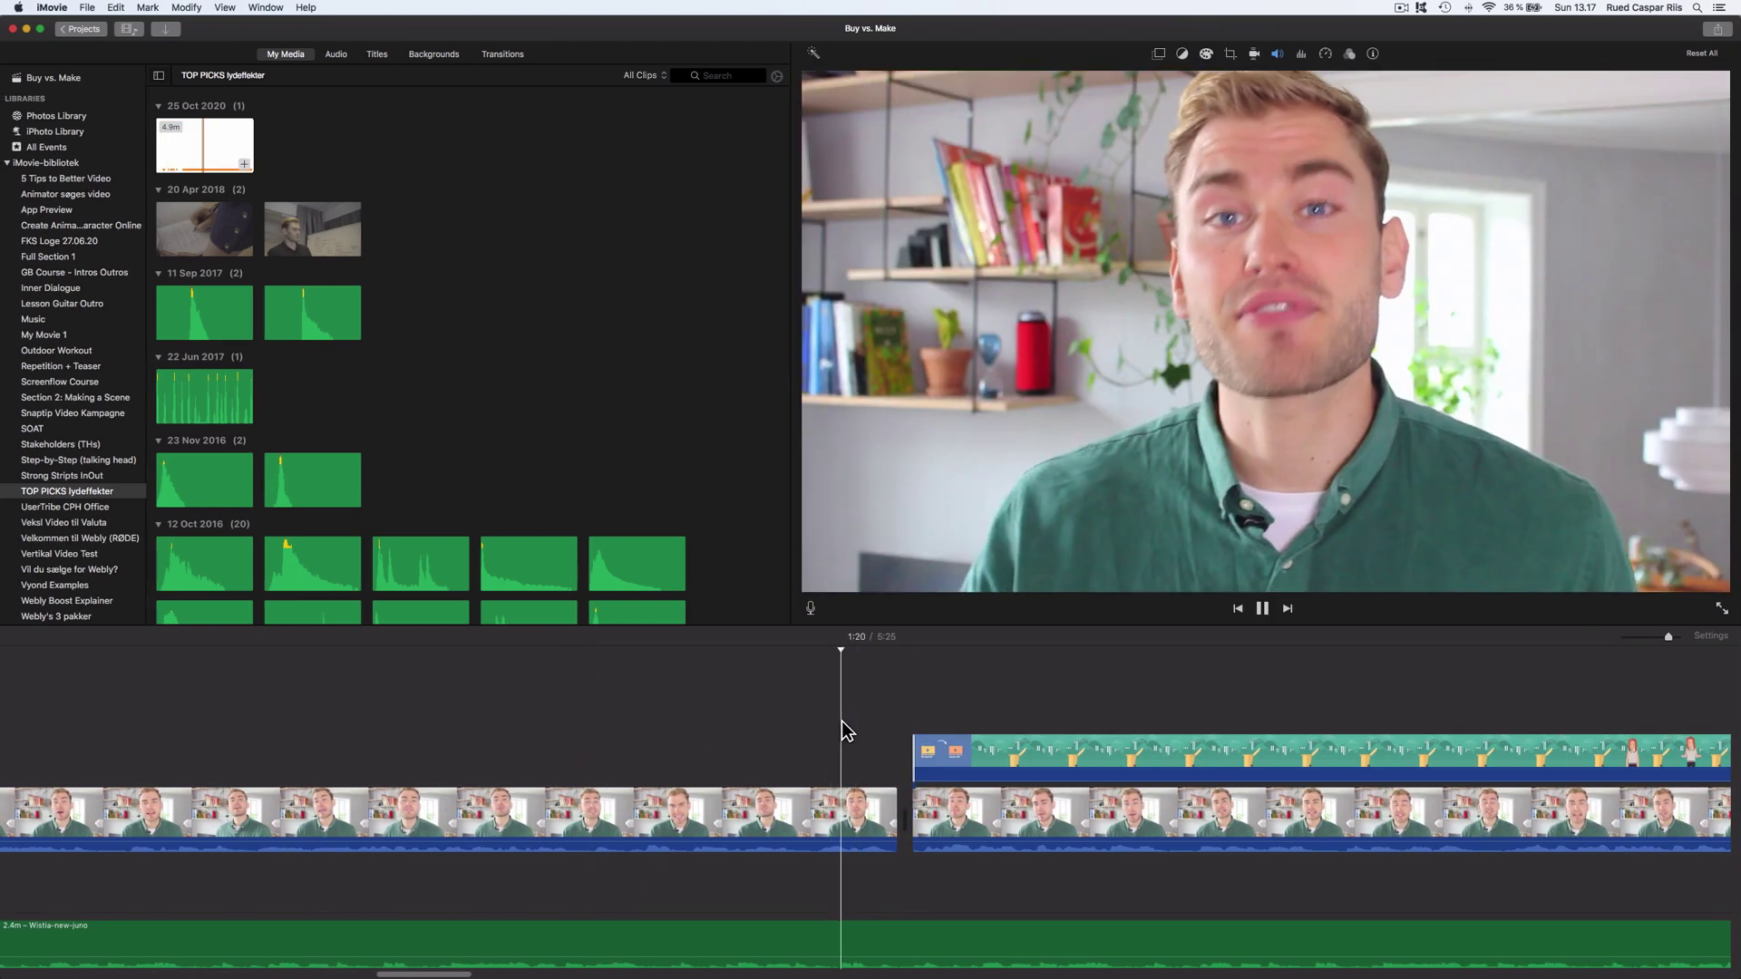
{"action": "scroll", "coordinate": [838, 725], "scroll_direction": "right", "scroll_amount": 3}
{"action": "key", "text": "space"}
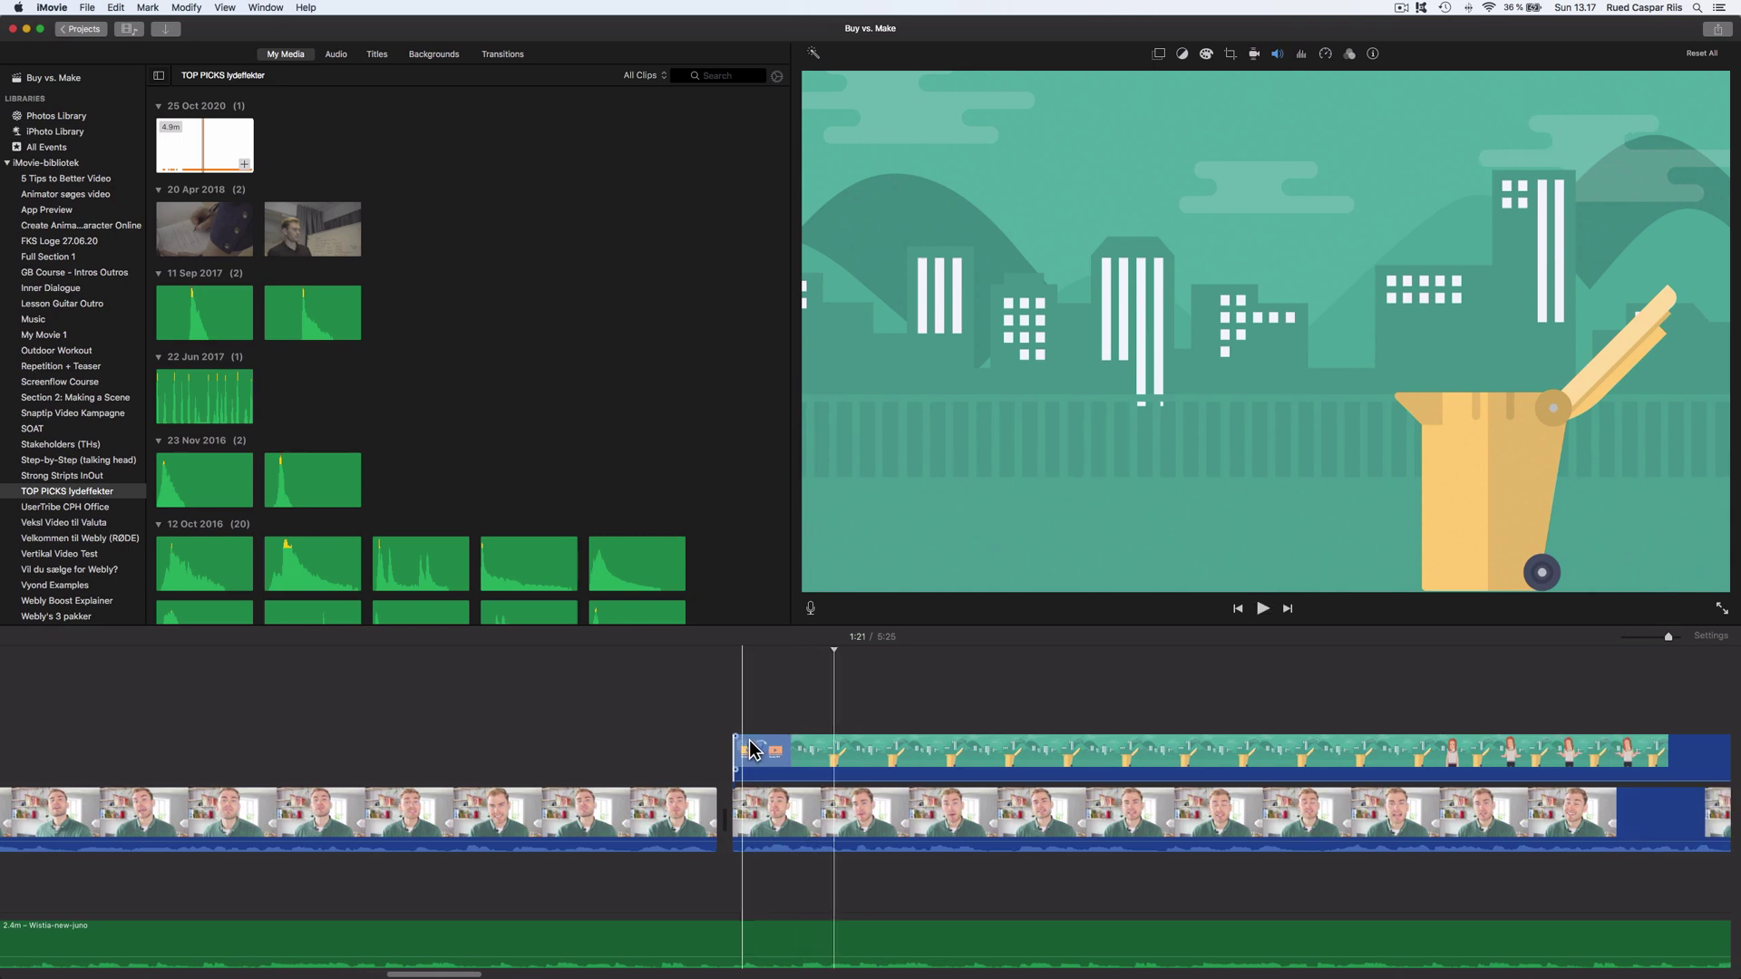
{"action": "left_click_drag", "start_coordinate": [736, 763], "coordinate": [799, 763]}
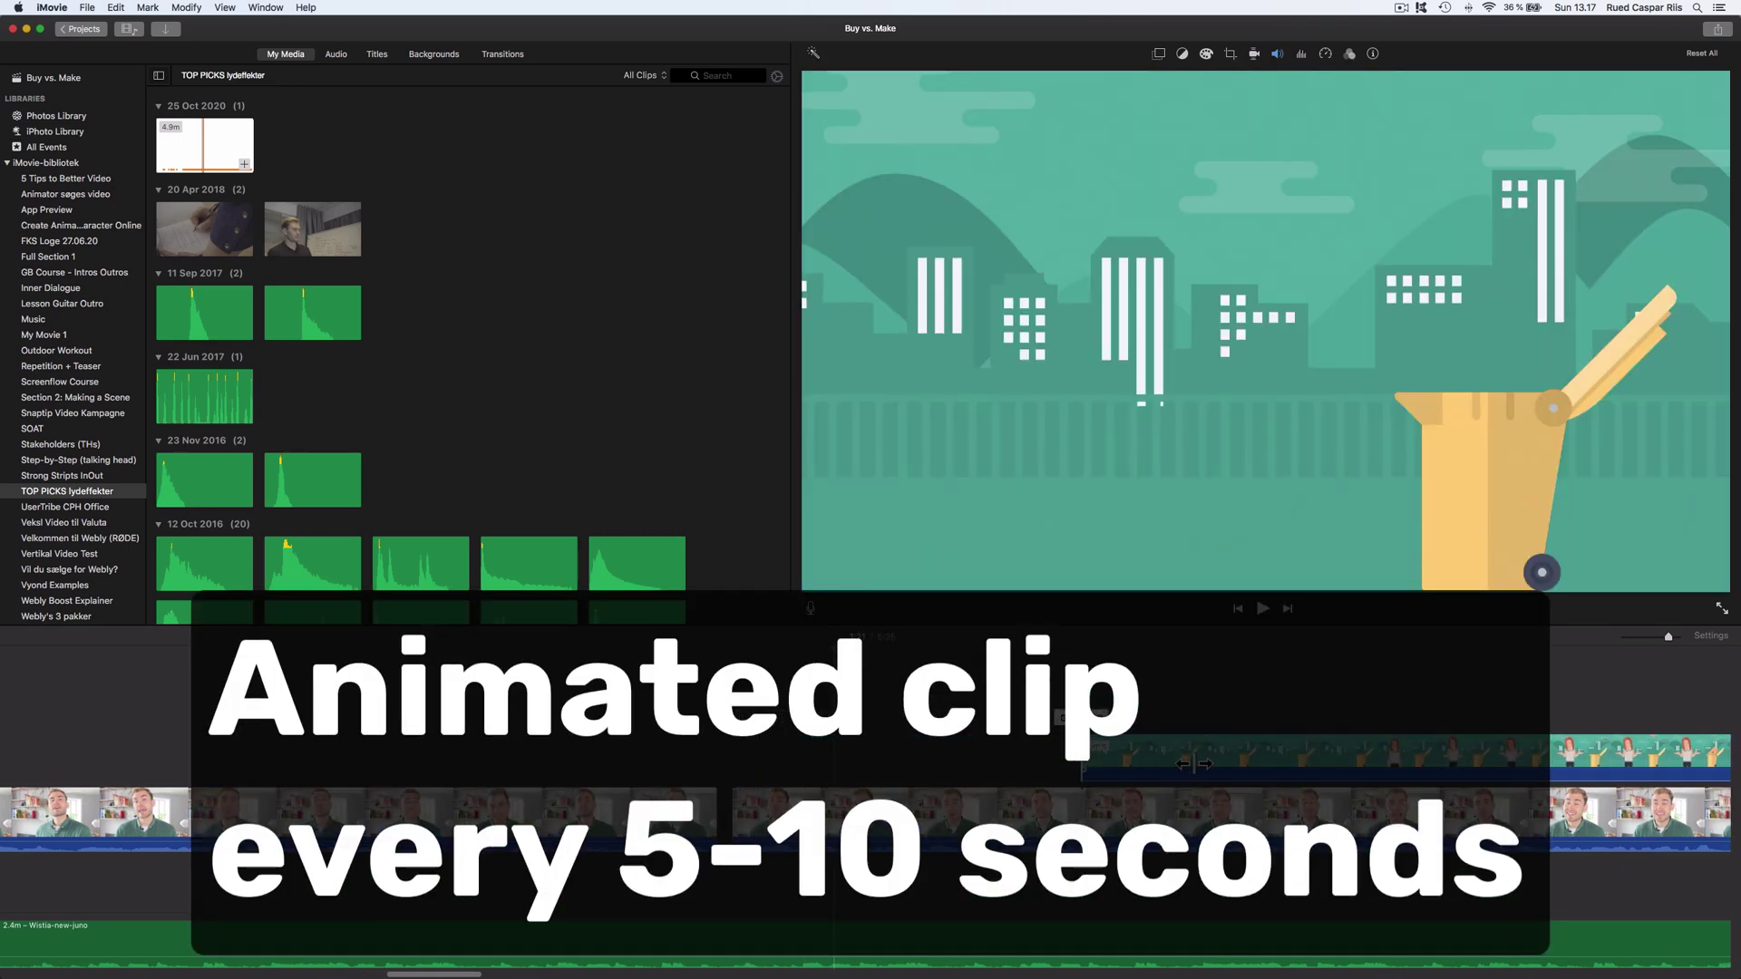
{"action": "left_click_drag", "start_coordinate": [1194, 764], "coordinate": [1260, 763]}
Step: Play the talking head and the trash-bin scene, and split the animation at about 1:33 before the white scene
{"action": "key", "text": "space"}
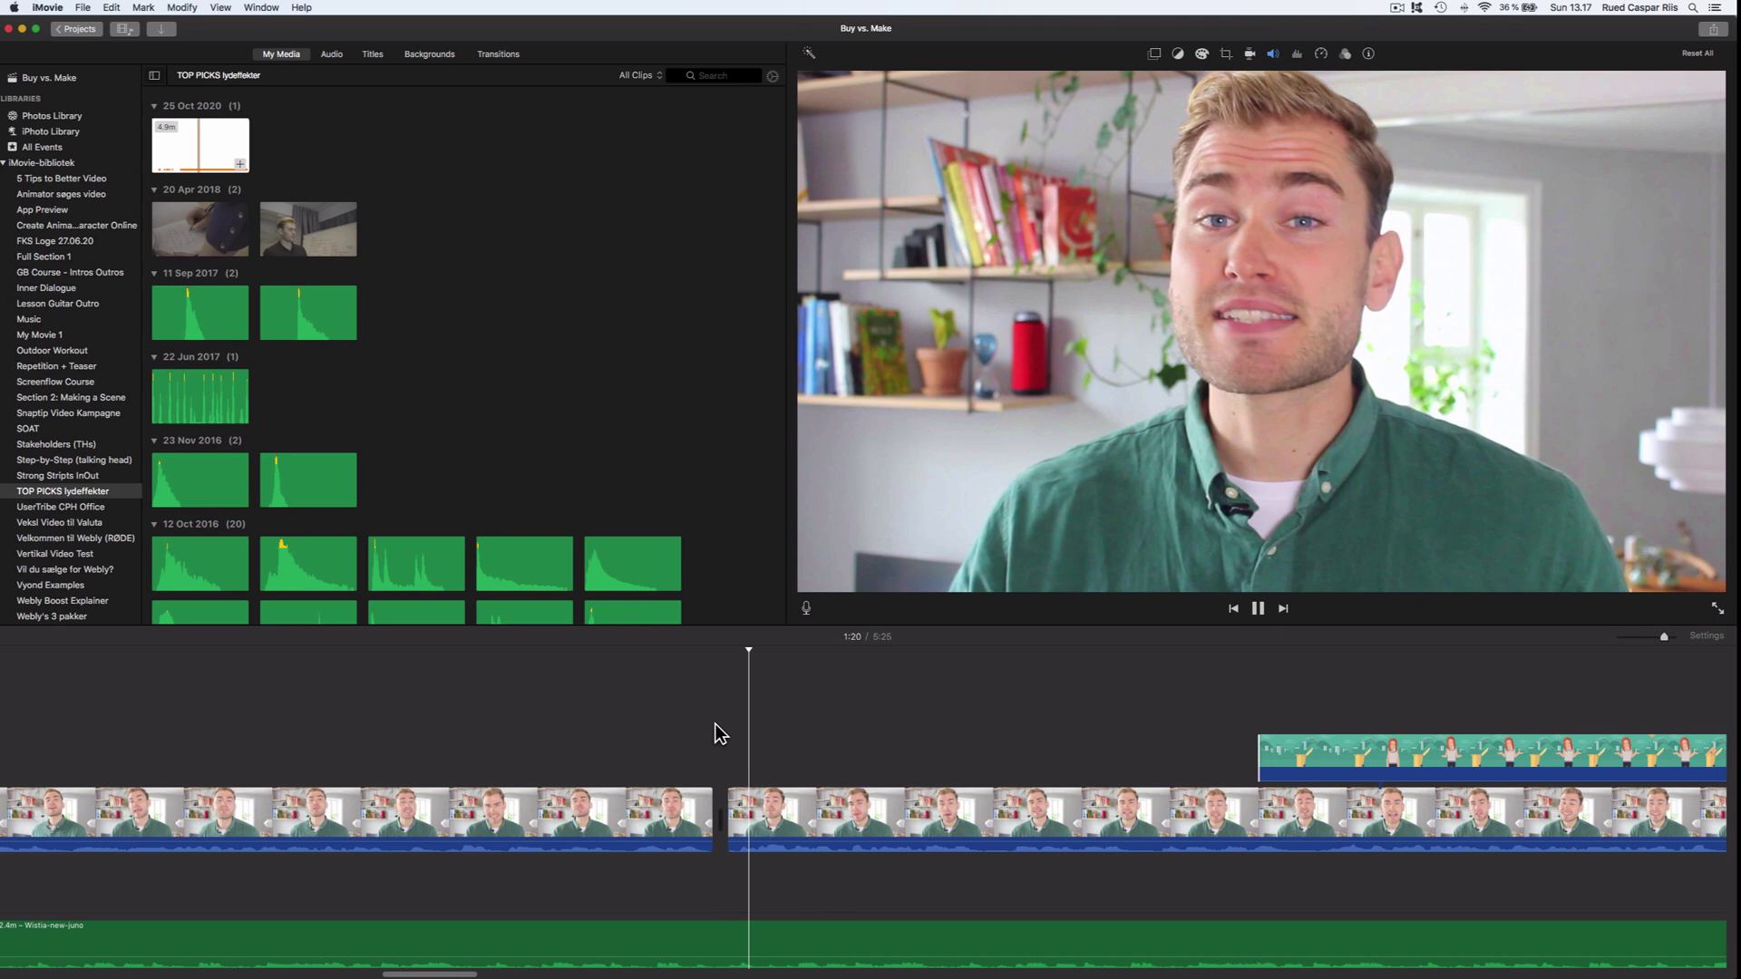
{"action": "scroll", "coordinate": [725, 718], "scroll_direction": "right", "scroll_amount": 5}
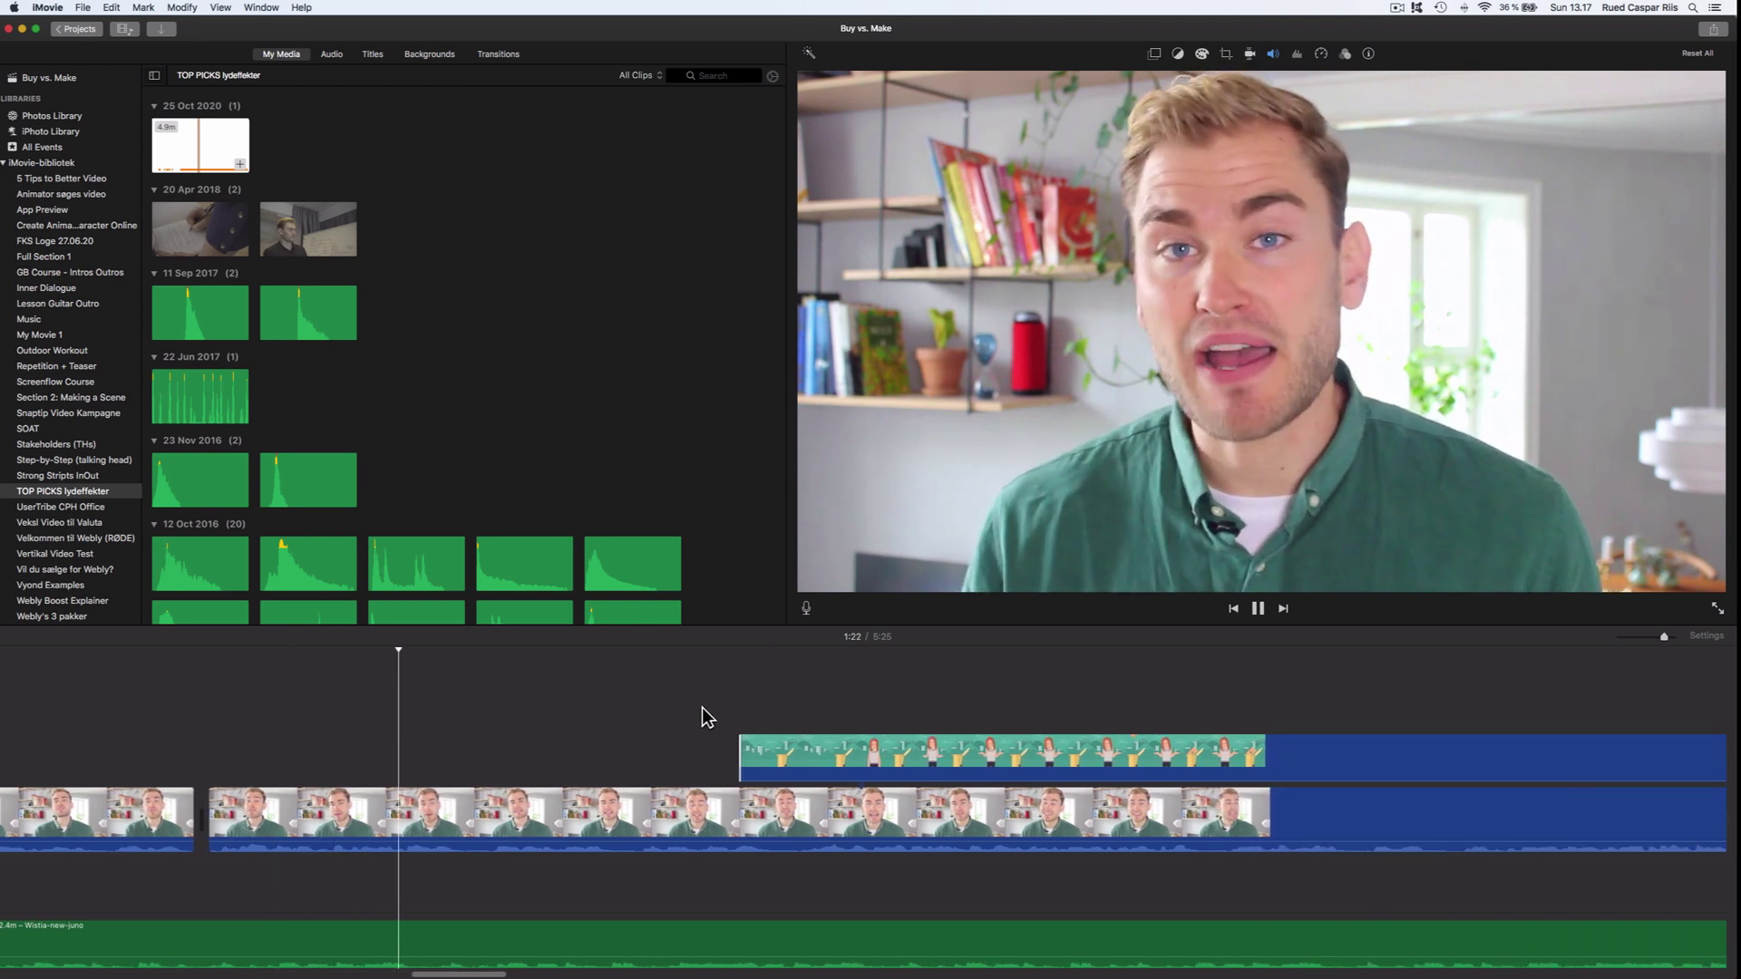
{"action": "scroll", "coordinate": [702, 701], "scroll_direction": "right", "scroll_amount": 1}
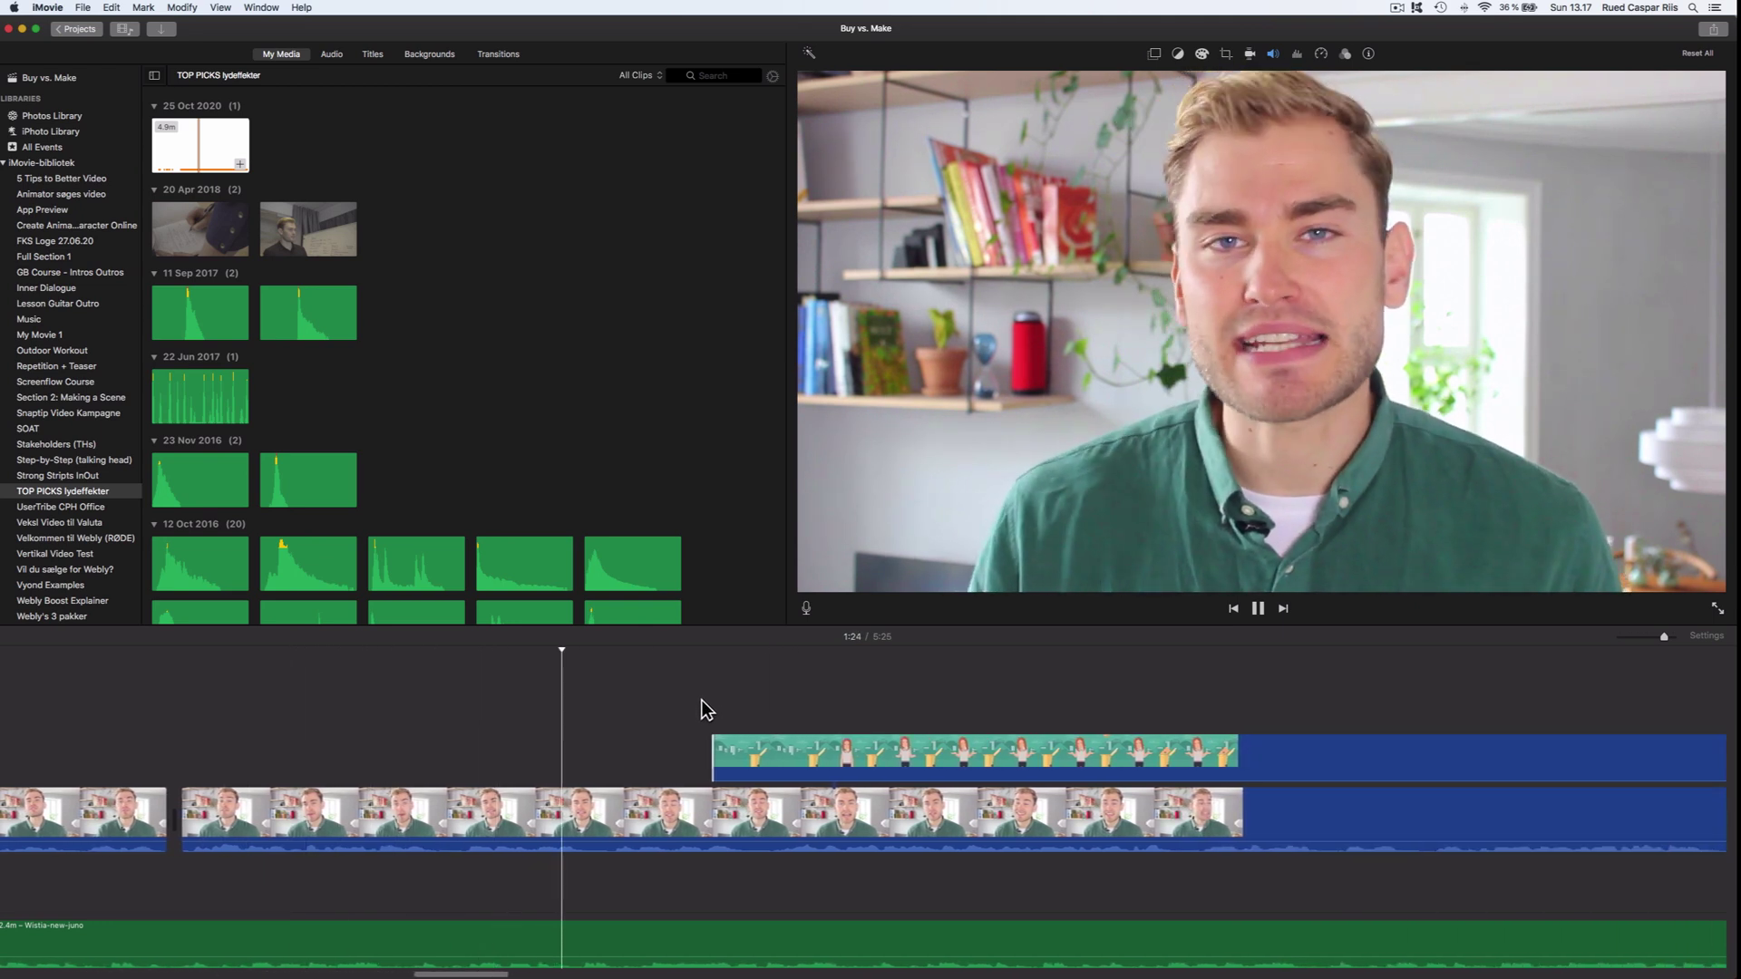
{"action": "scroll", "coordinate": [702, 700], "scroll_direction": "right", "scroll_amount": 2}
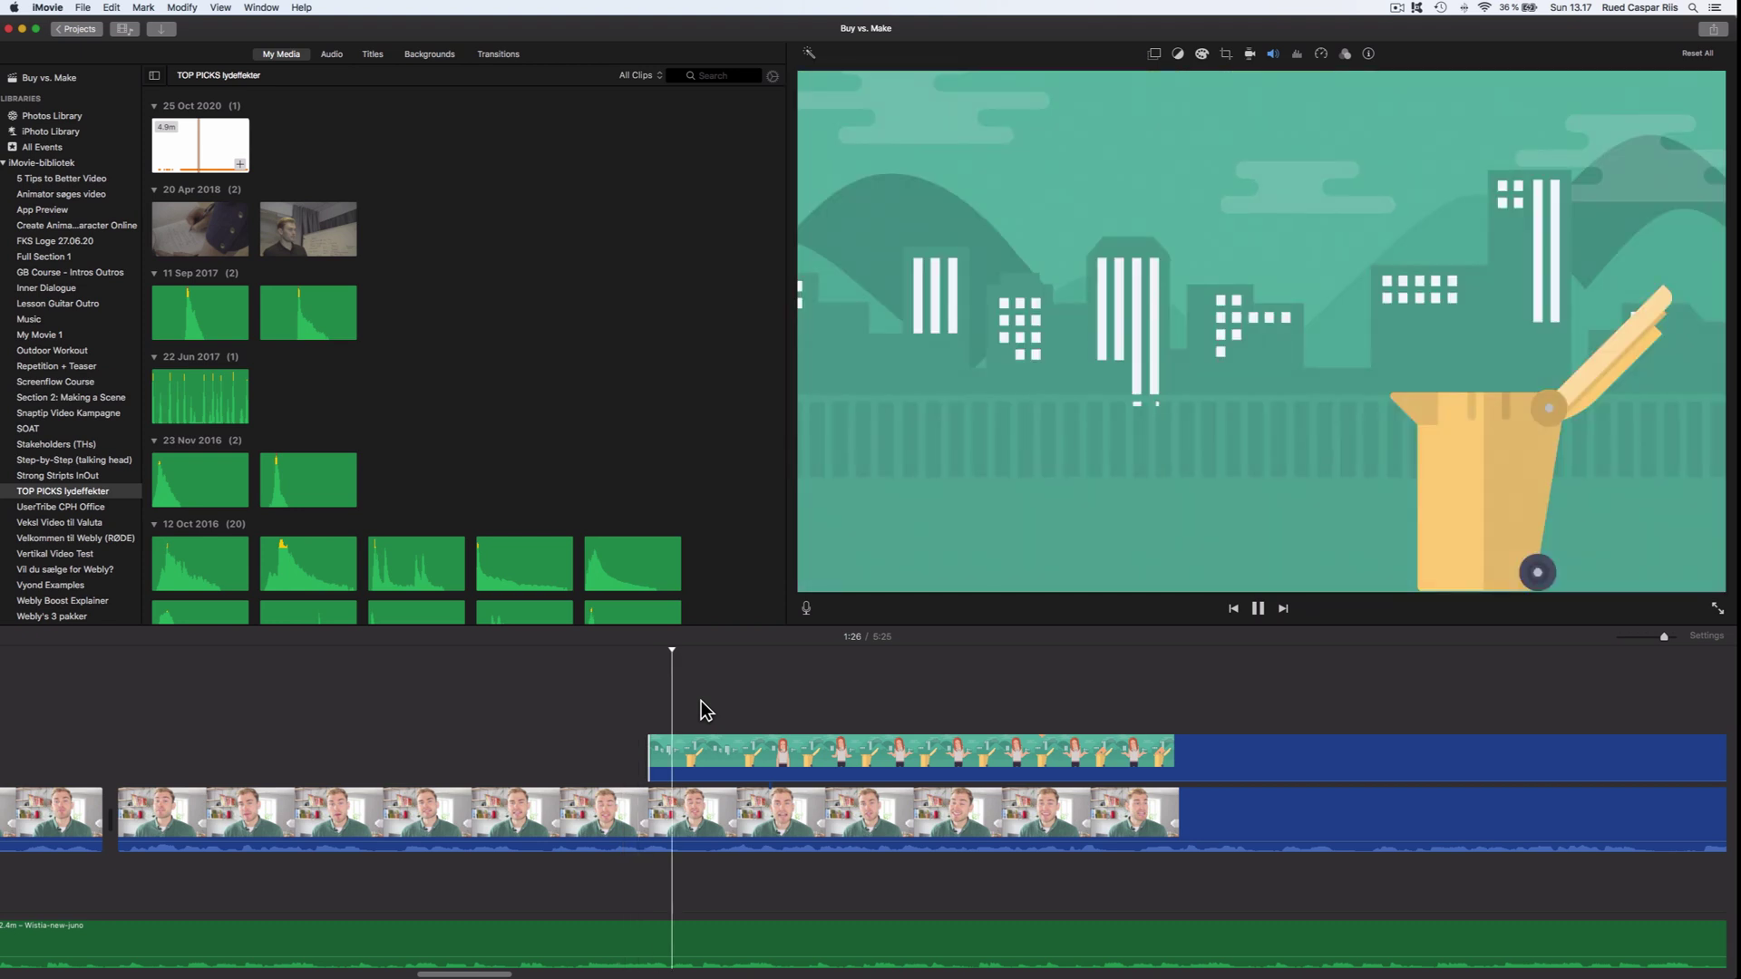
{"action": "scroll", "coordinate": [708, 708], "scroll_direction": "right", "scroll_amount": 5}
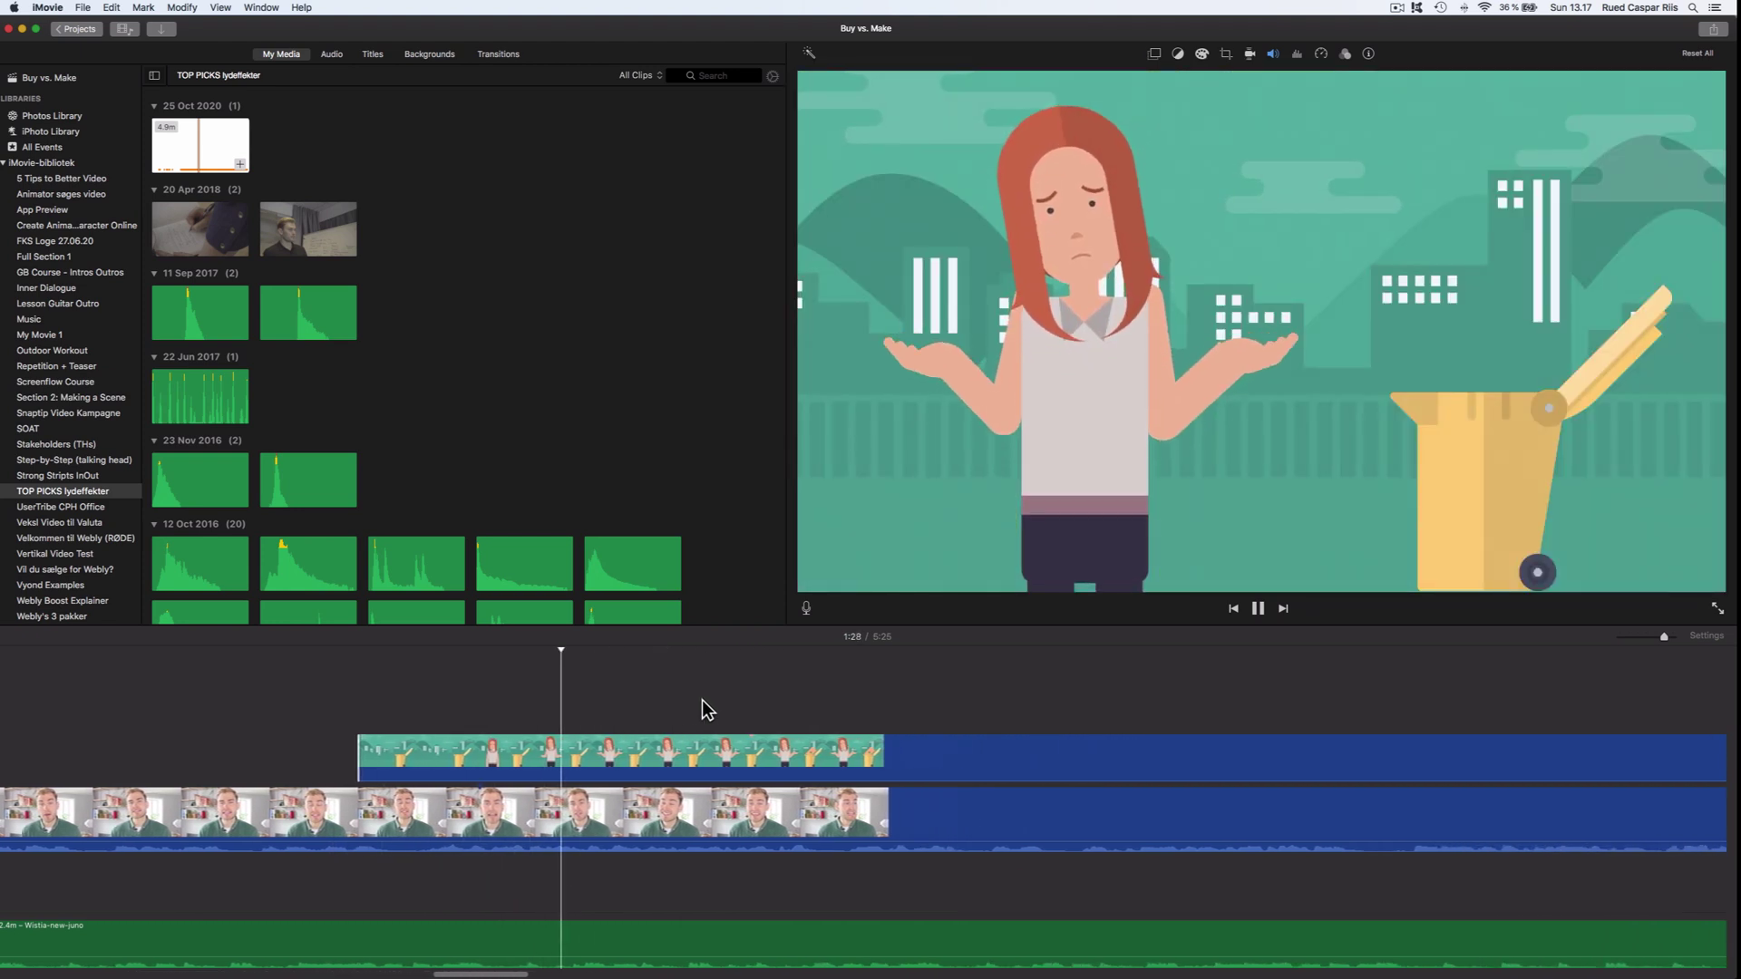
{"action": "scroll", "coordinate": [708, 709], "scroll_direction": "right", "scroll_amount": 4}
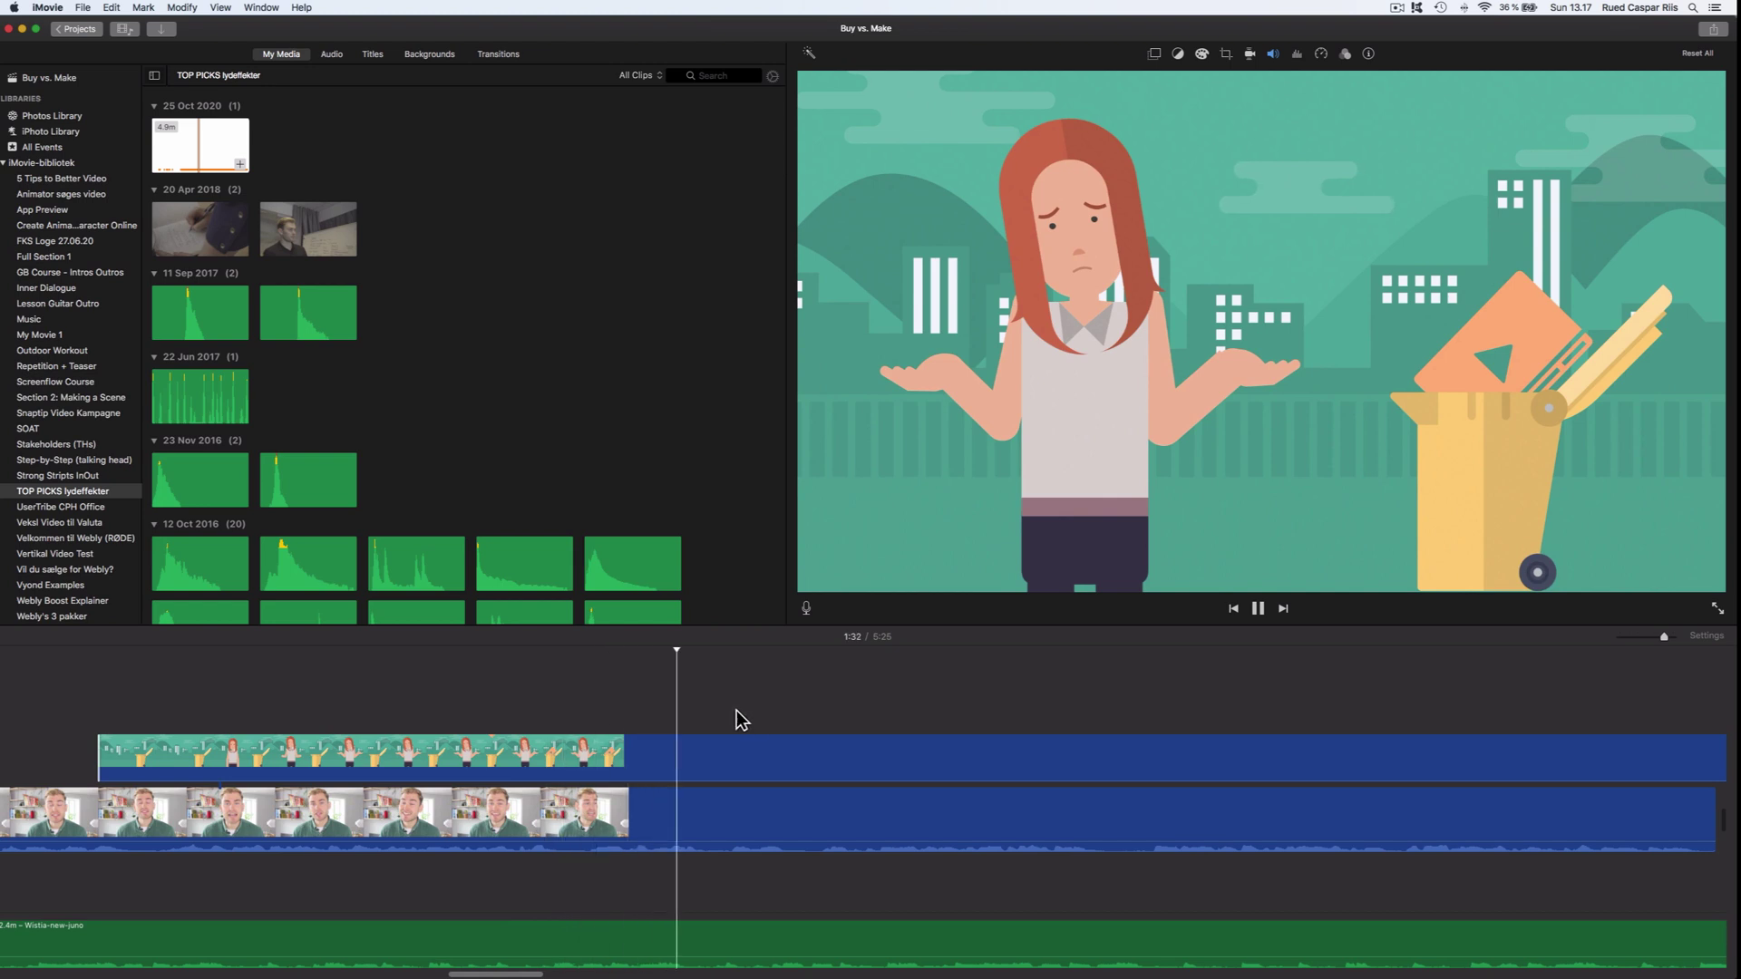
{"action": "key", "text": "space"}
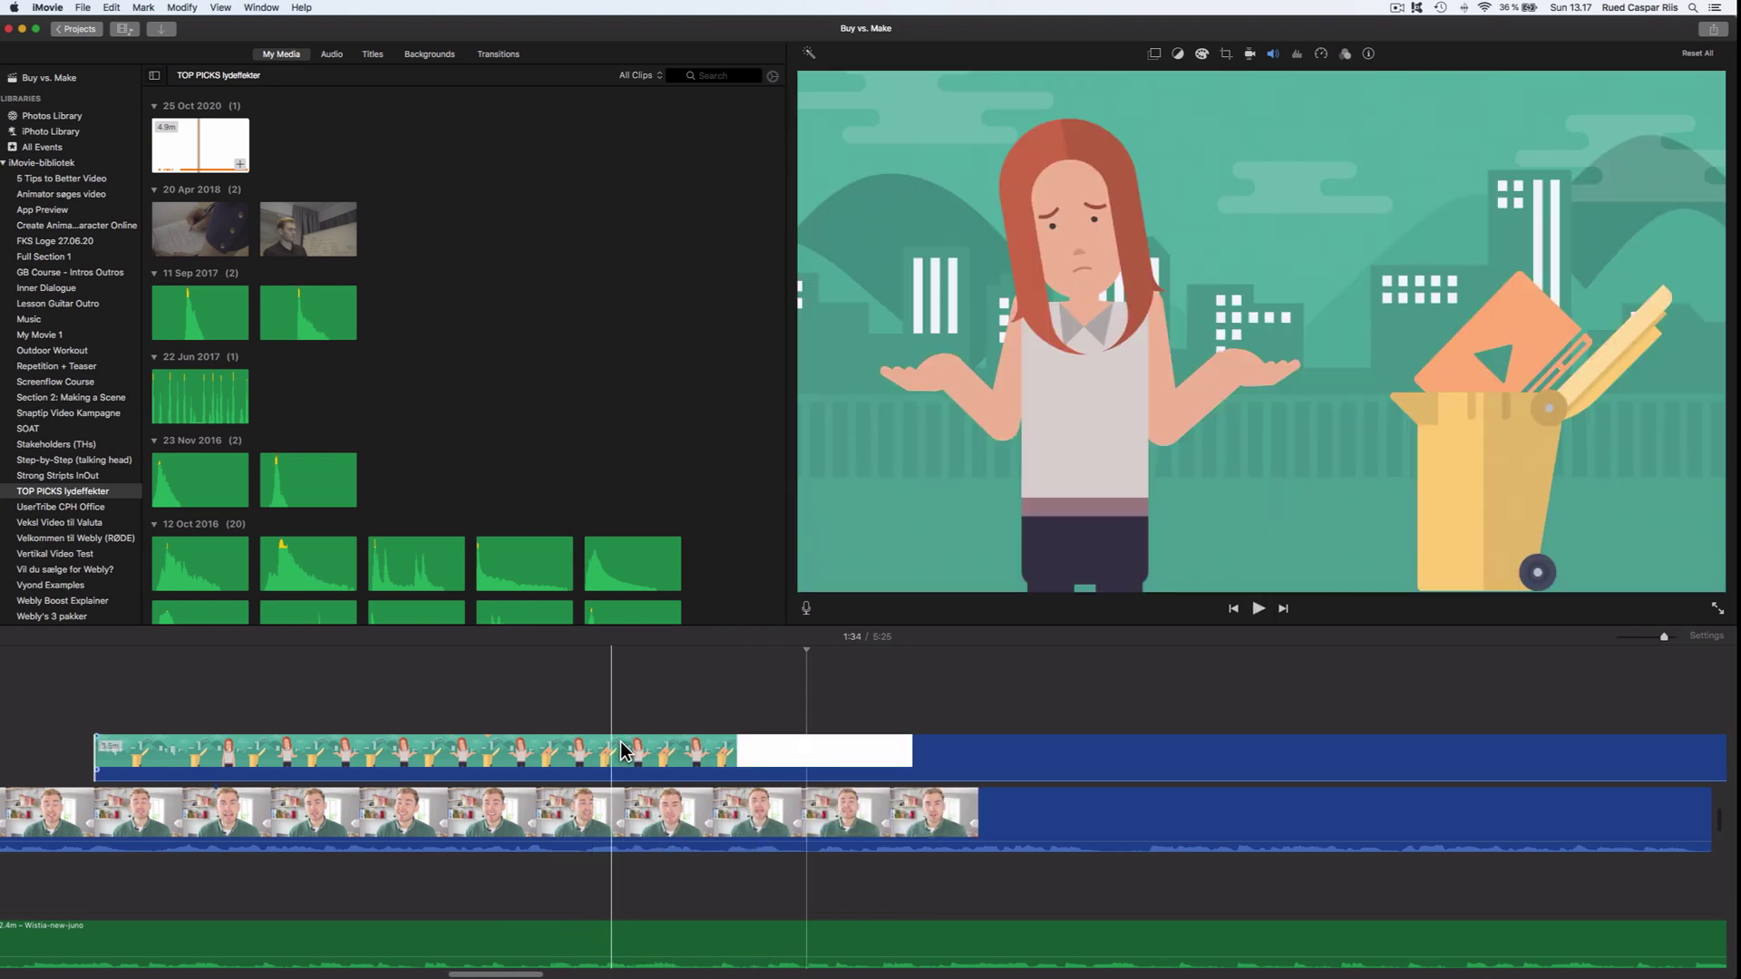
{"action": "left_click", "coordinate": [719, 755]}
{"action": "key", "text": "super+b"}
Step: Trim the remaining part's start to the green rocket scene, and split off the yellow text scene at 1:48, starting it at the next talking-head cut
{"action": "left_click_drag", "start_coordinate": [725, 764], "coordinate": [1660, 755]}
{"action": "scroll", "coordinate": [1581, 754], "scroll_direction": "right", "scroll_amount": 8}
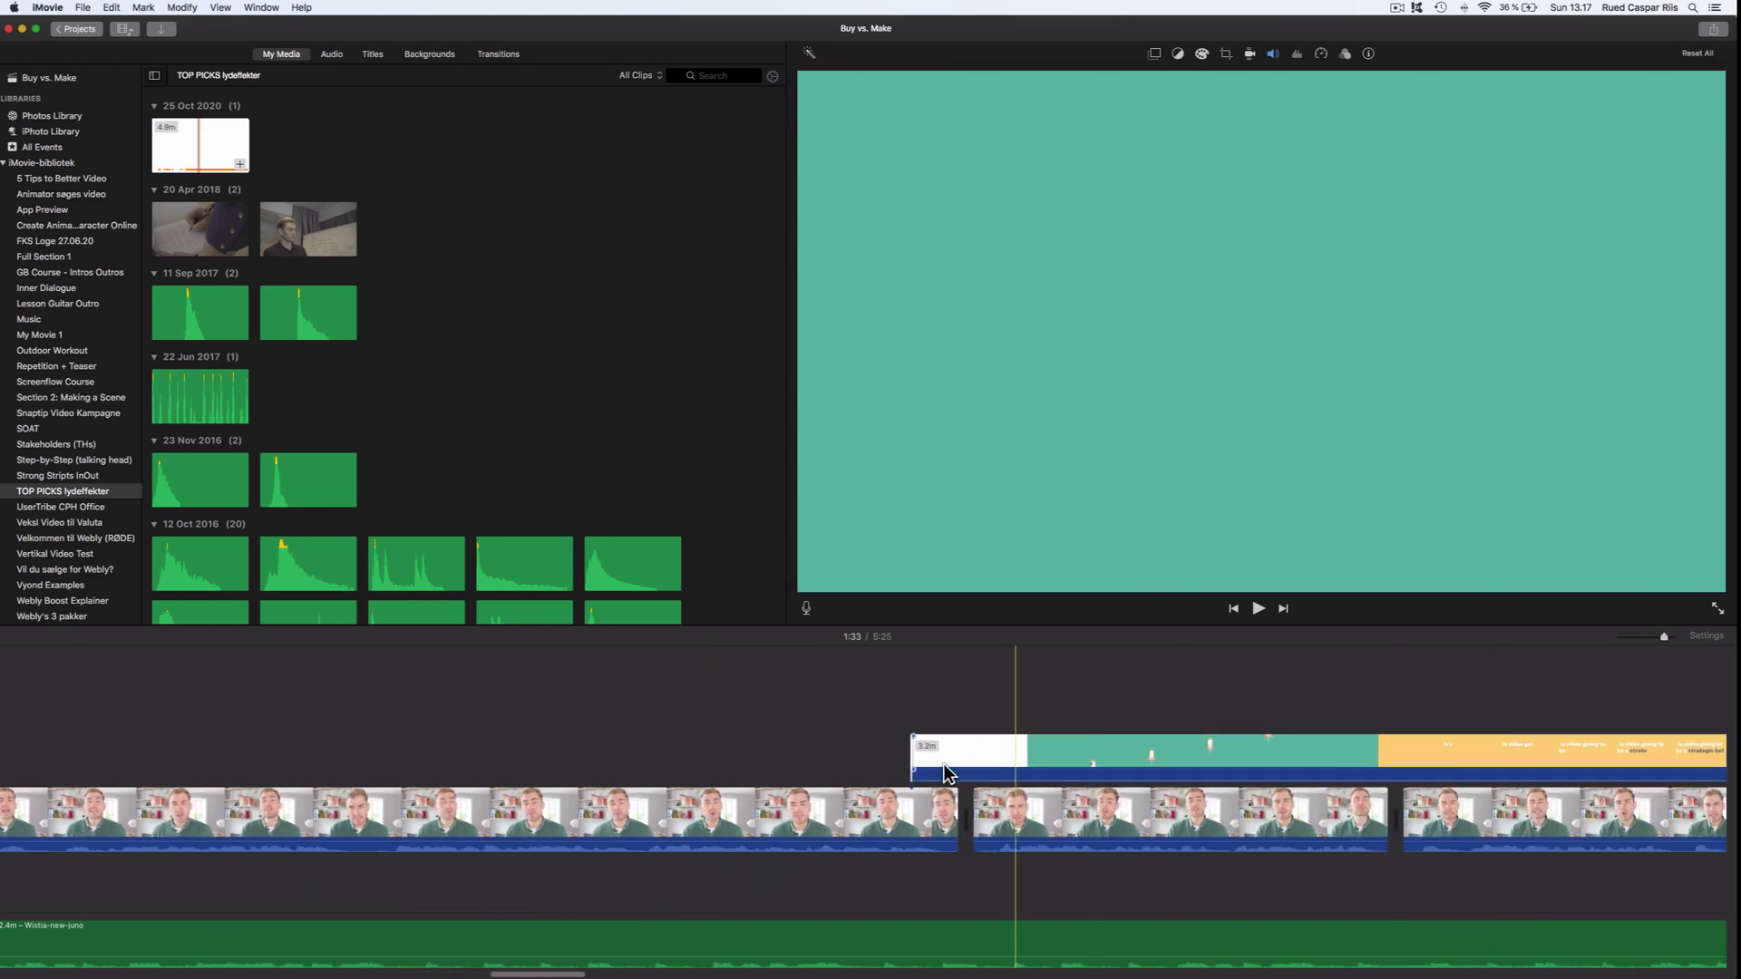
{"action": "left_click_drag", "start_coordinate": [913, 766], "coordinate": [1012, 763]}
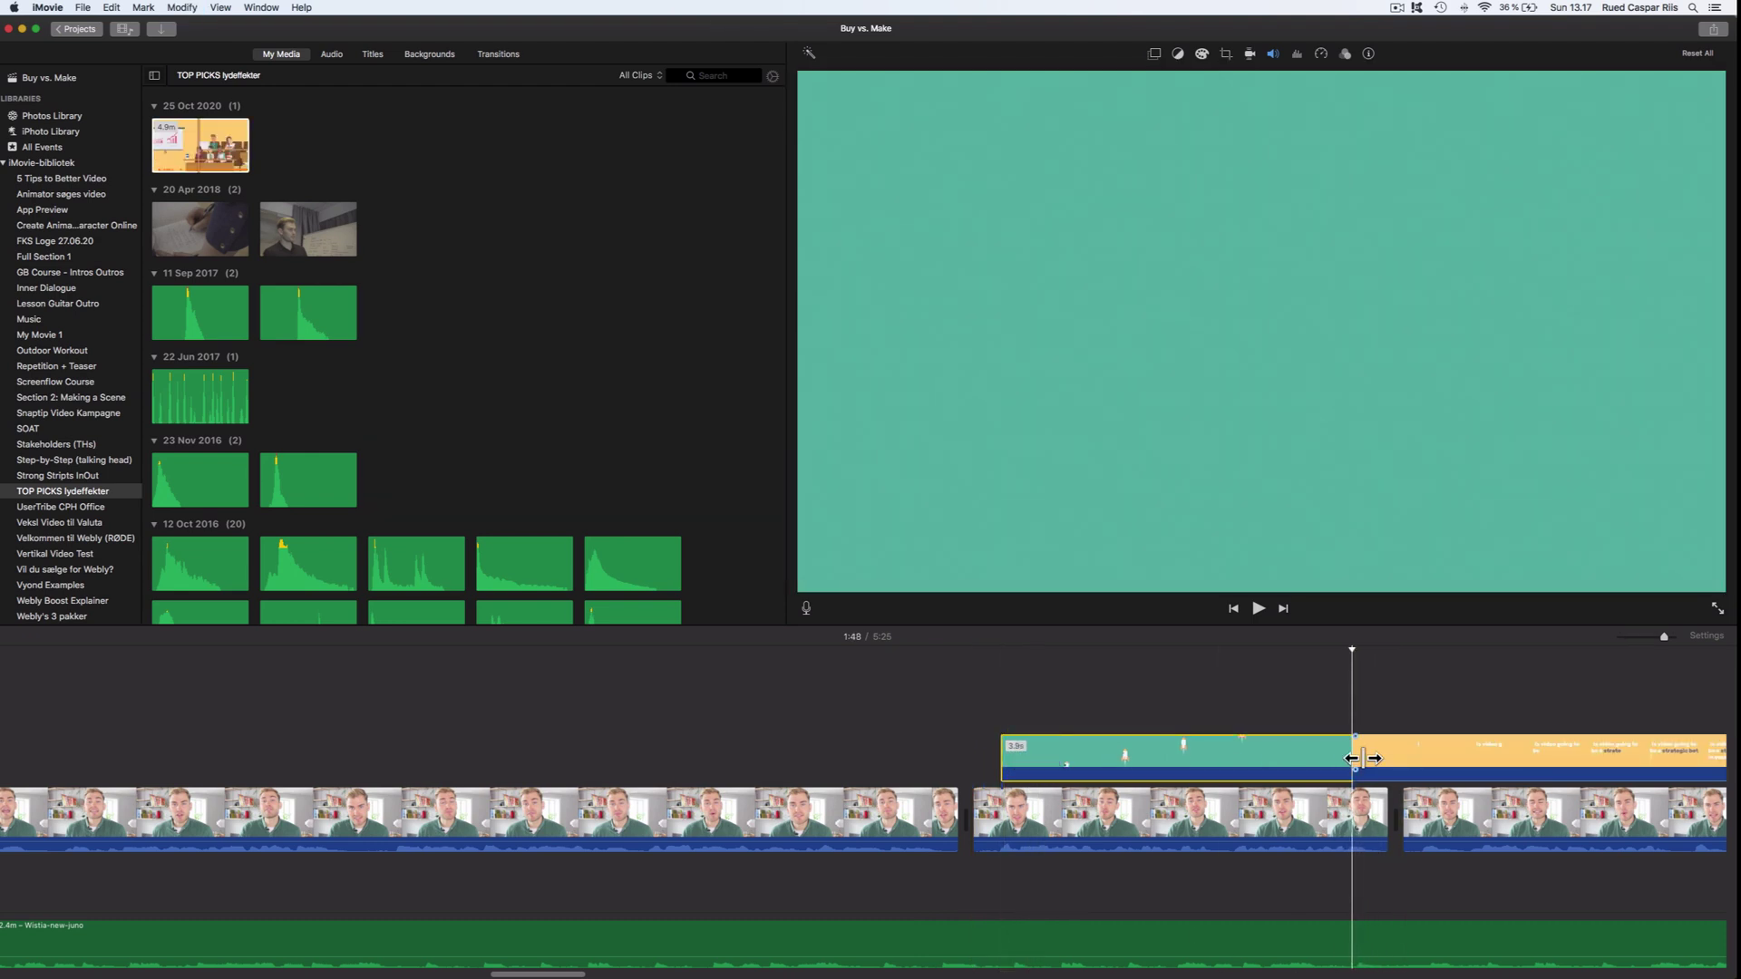
{"action": "left_click_drag", "start_coordinate": [1369, 763], "coordinate": [1421, 763]}
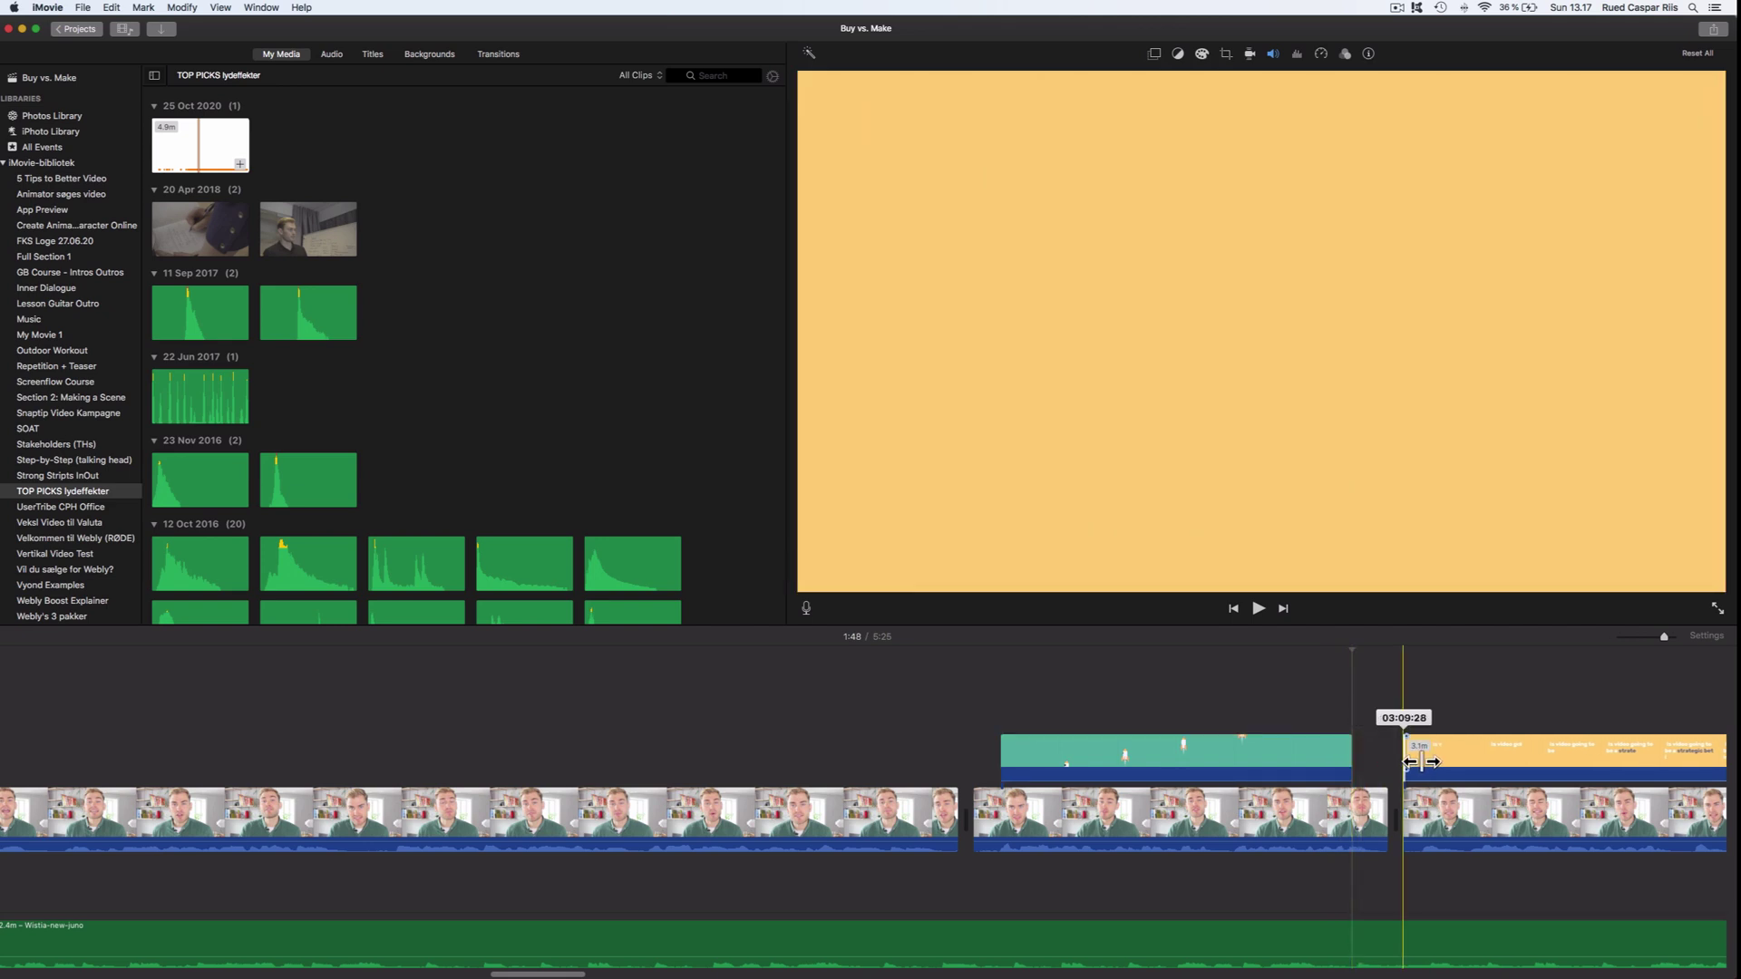
Step: Key out the rocket clip's green background with the Green/Blue Screen overlay setting and increase the softness slightly
{"action": "left_click", "coordinate": [1281, 760]}
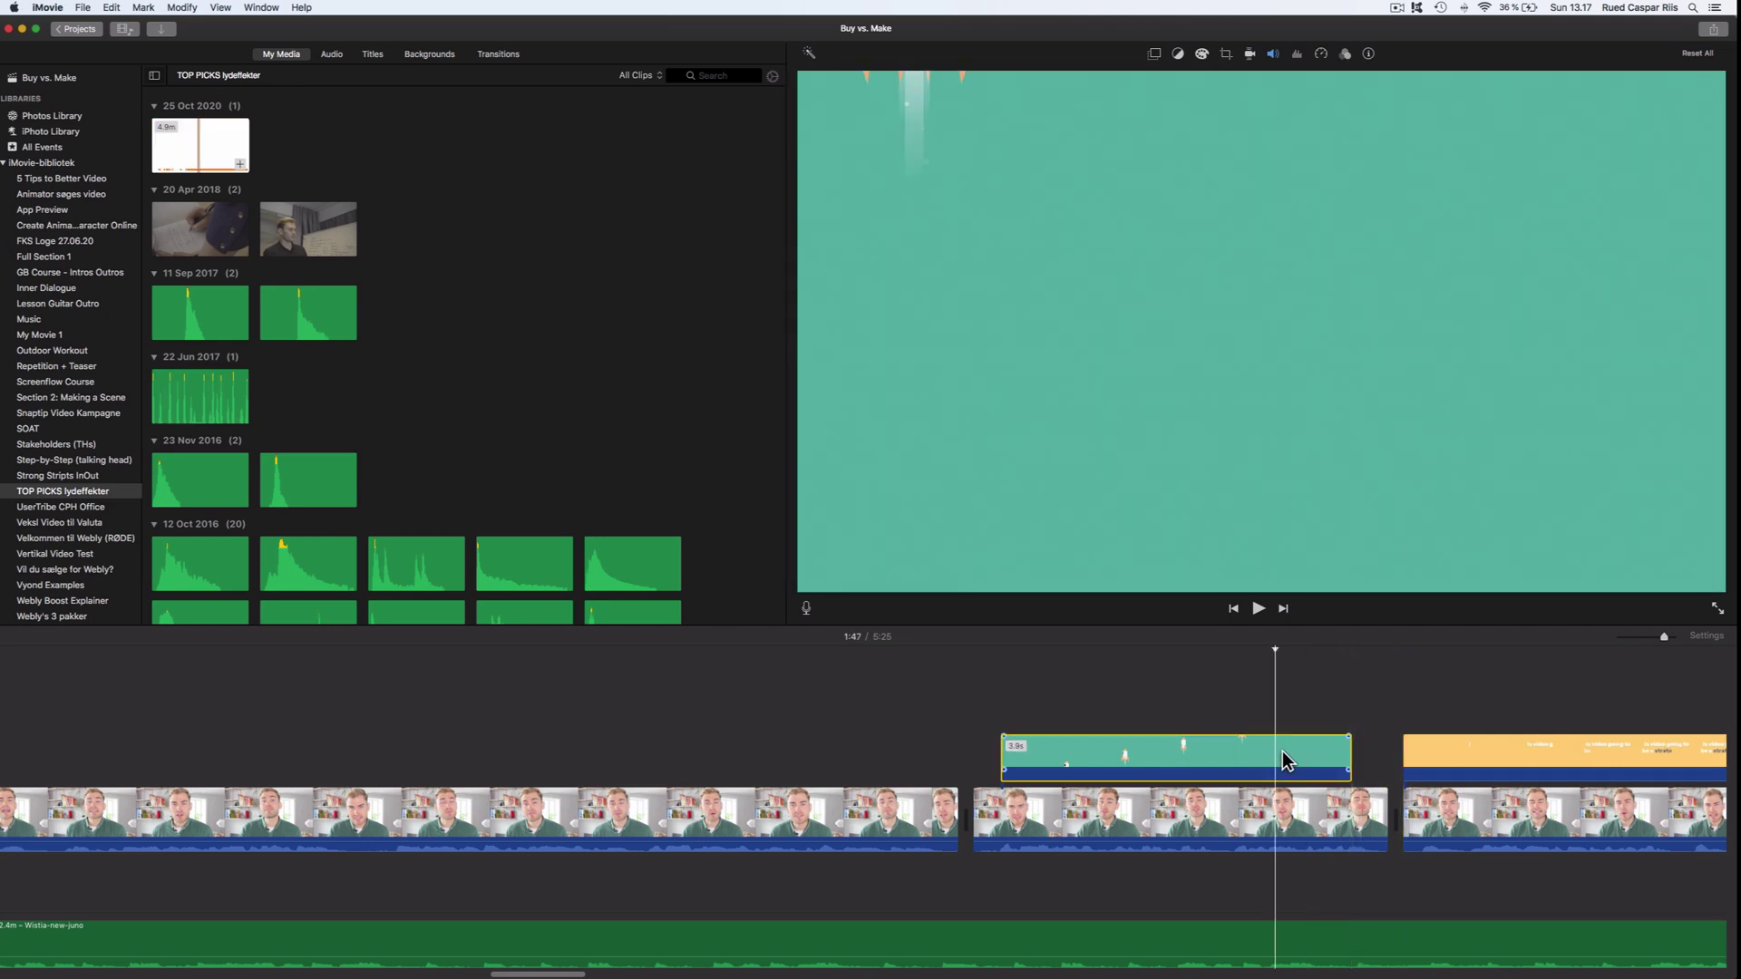
{"action": "left_click", "coordinate": [1154, 54]}
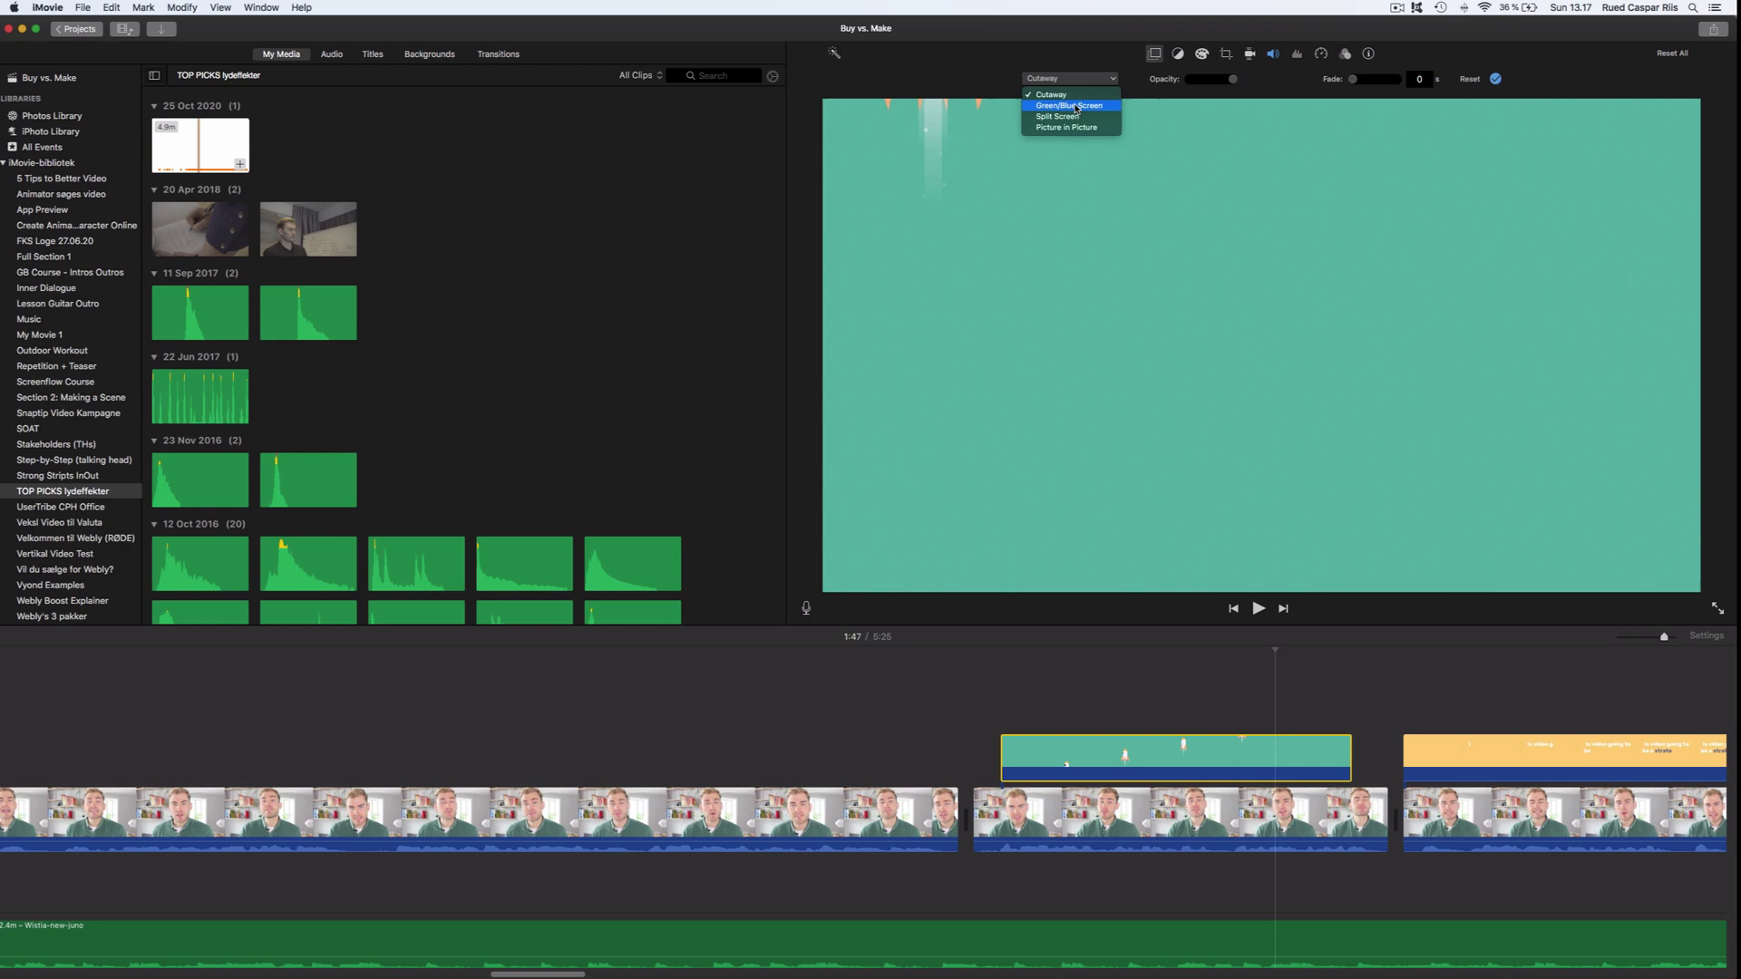
{"action": "left_click", "coordinate": [1161, 708]}
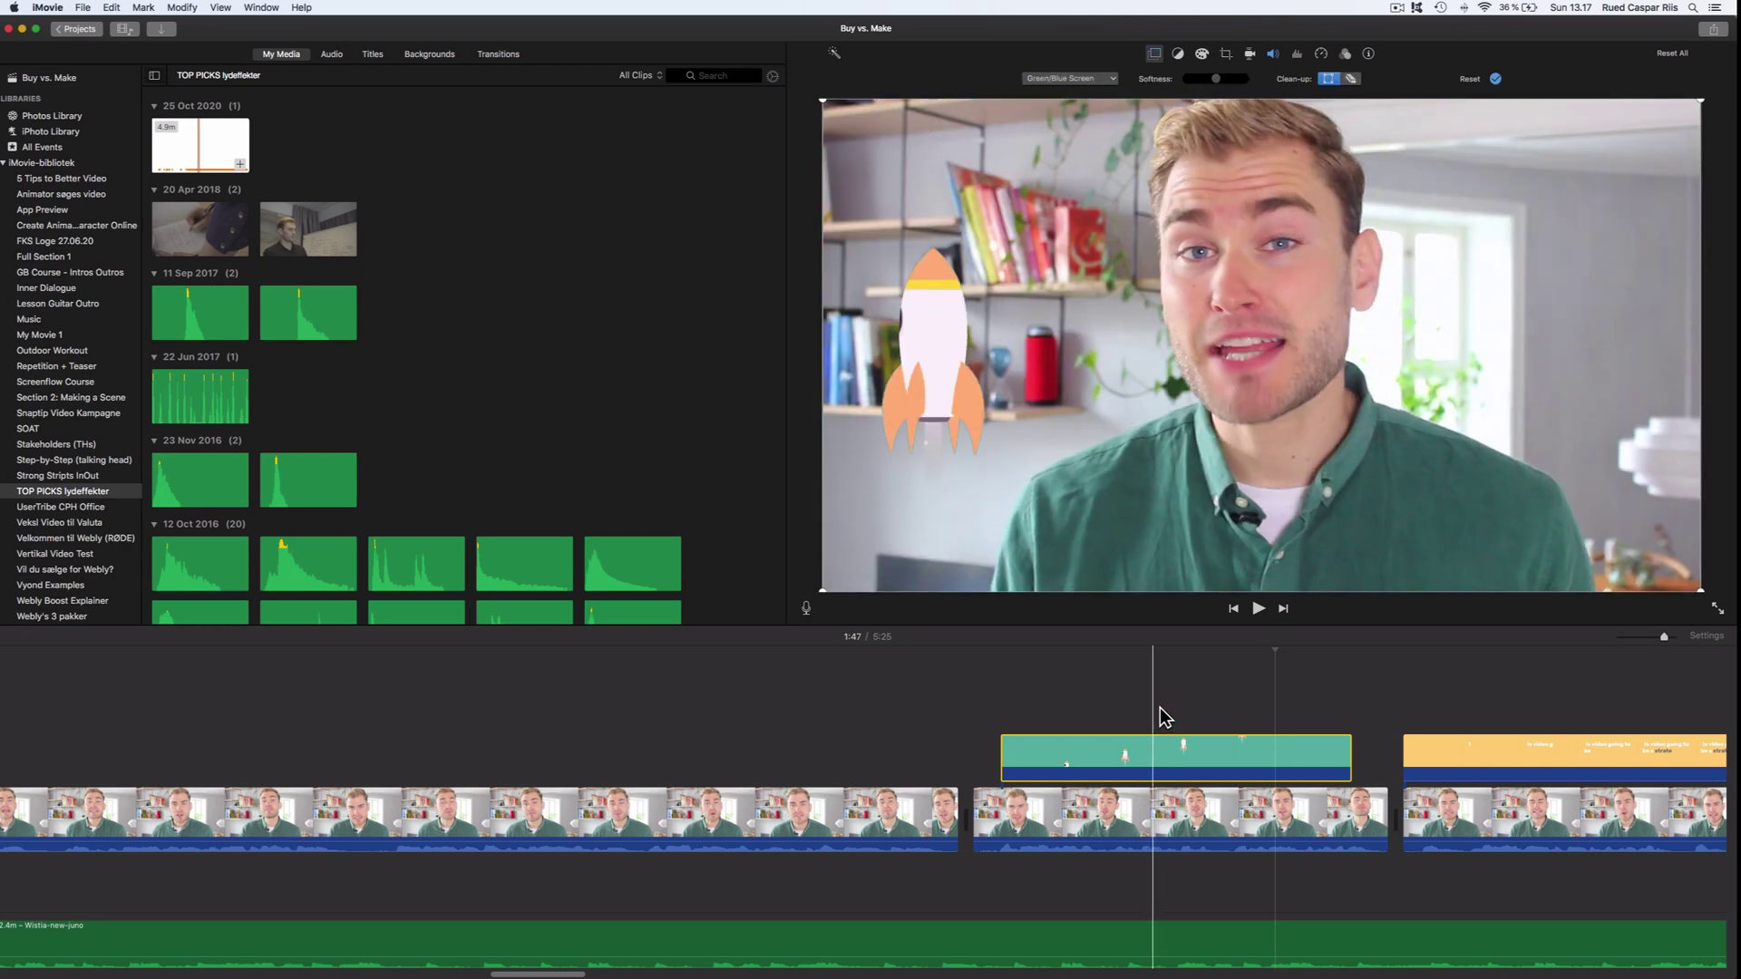
{"action": "left_click", "coordinate": [1128, 711]}
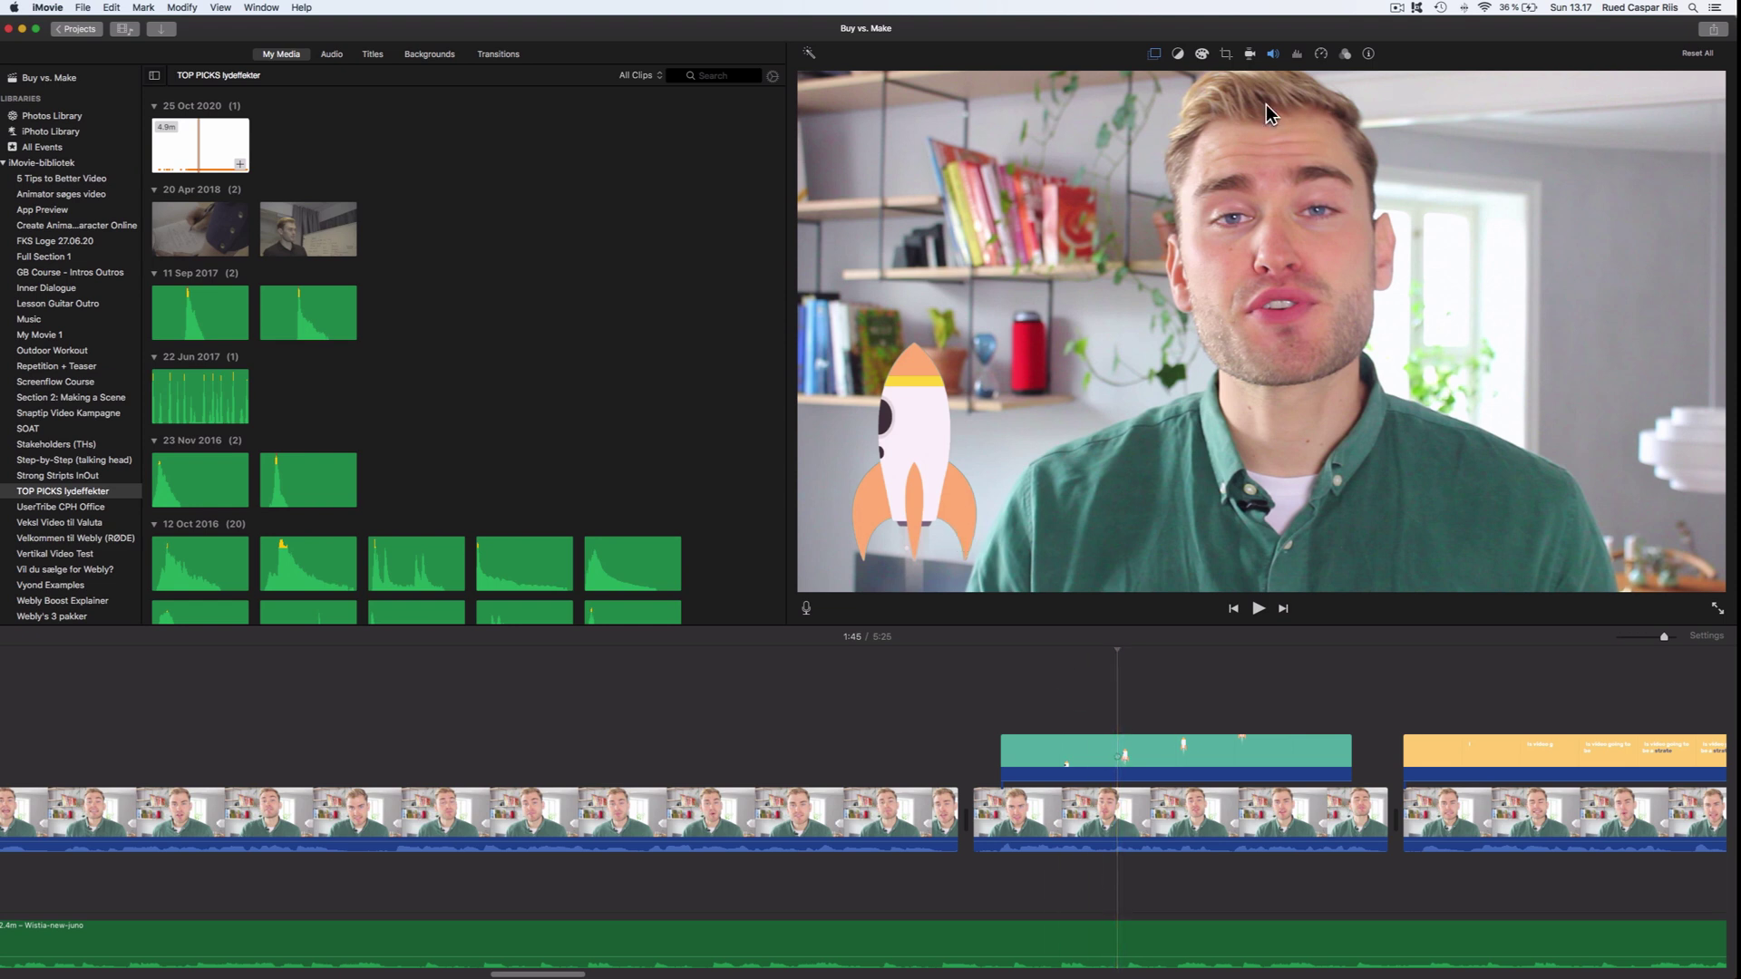
{"action": "left_click", "coordinate": [1155, 57]}
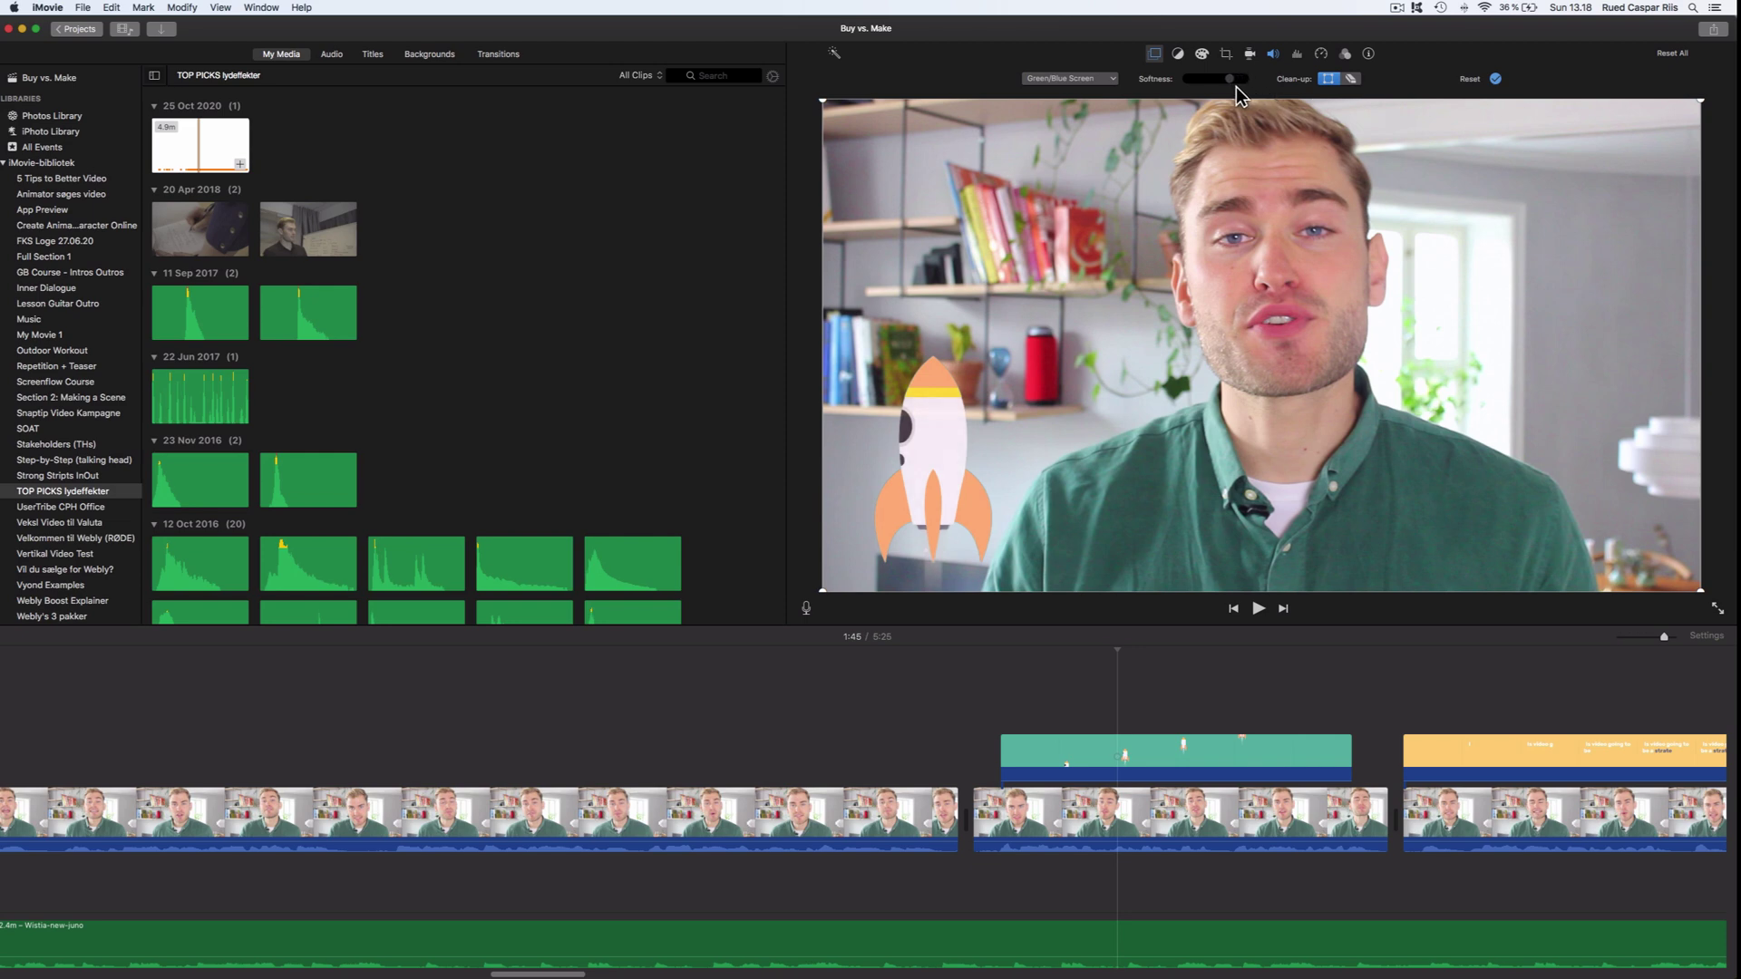
Step: Play back from the trash-bin scene through the talking head to check the rocket overlay's timing and keying
{"action": "left_click", "coordinate": [486, 730]}
{"action": "scroll", "coordinate": [474, 731], "scroll_direction": "left", "scroll_amount": 6}
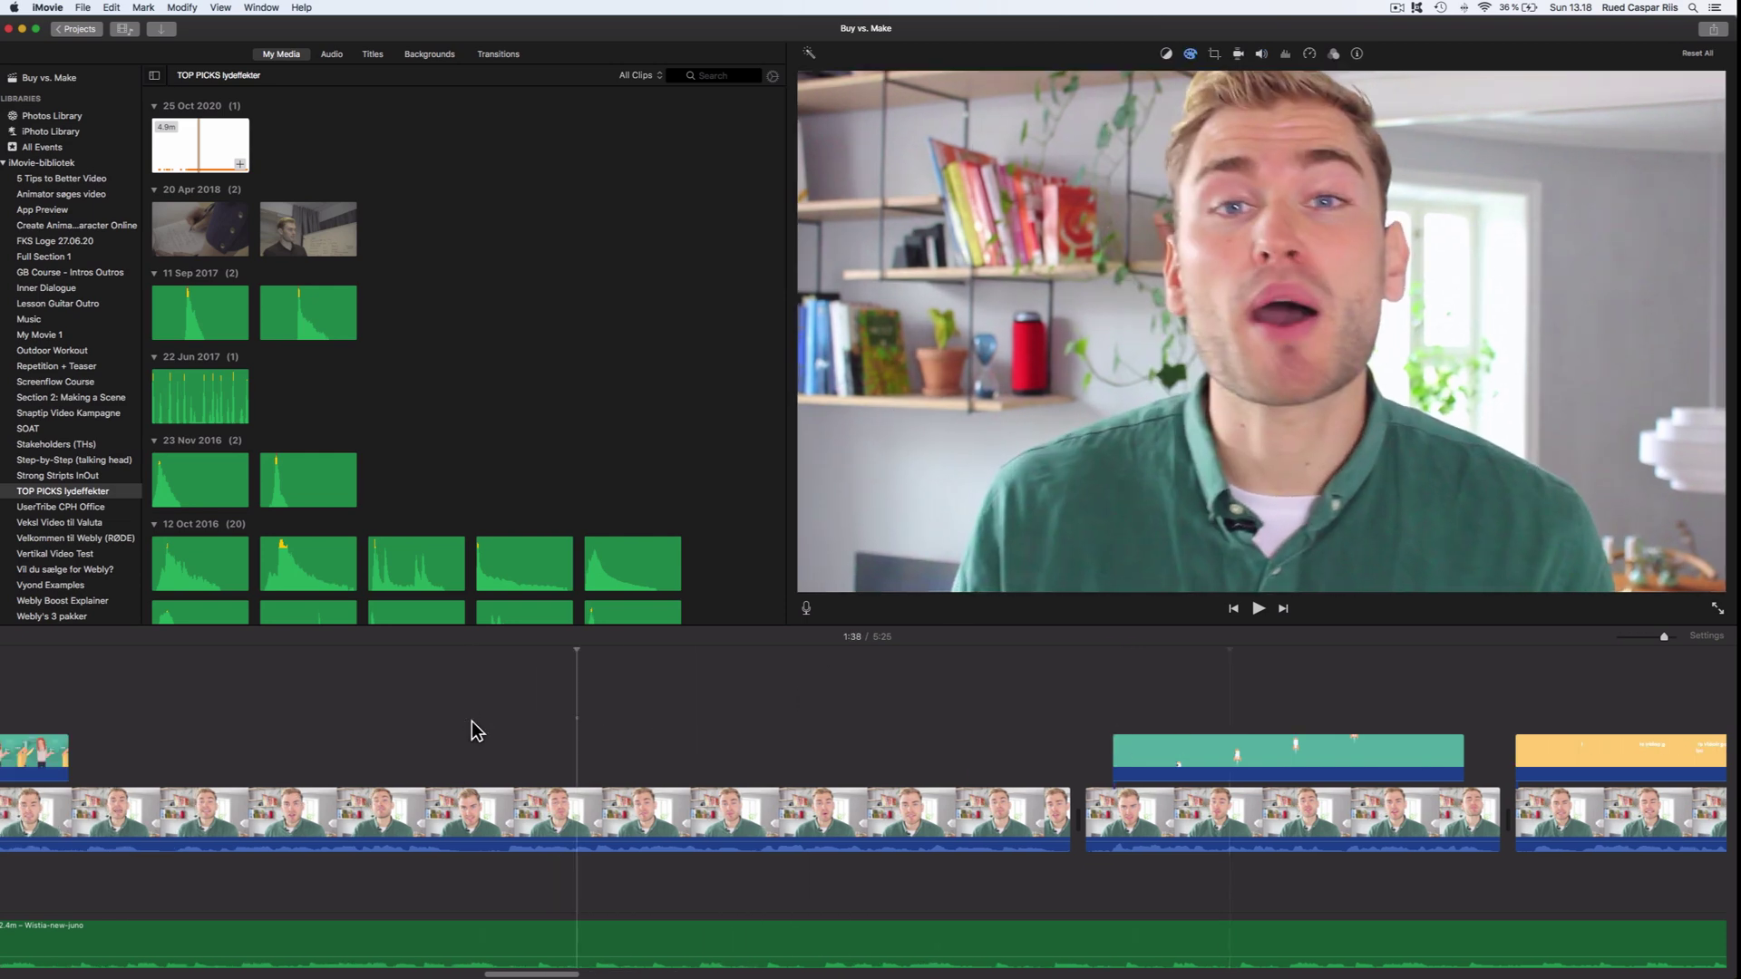
{"action": "scroll", "coordinate": [466, 726], "scroll_direction": "left", "scroll_amount": 2}
{"action": "left_click", "coordinate": [458, 707]}
{"action": "key", "text": "space"}
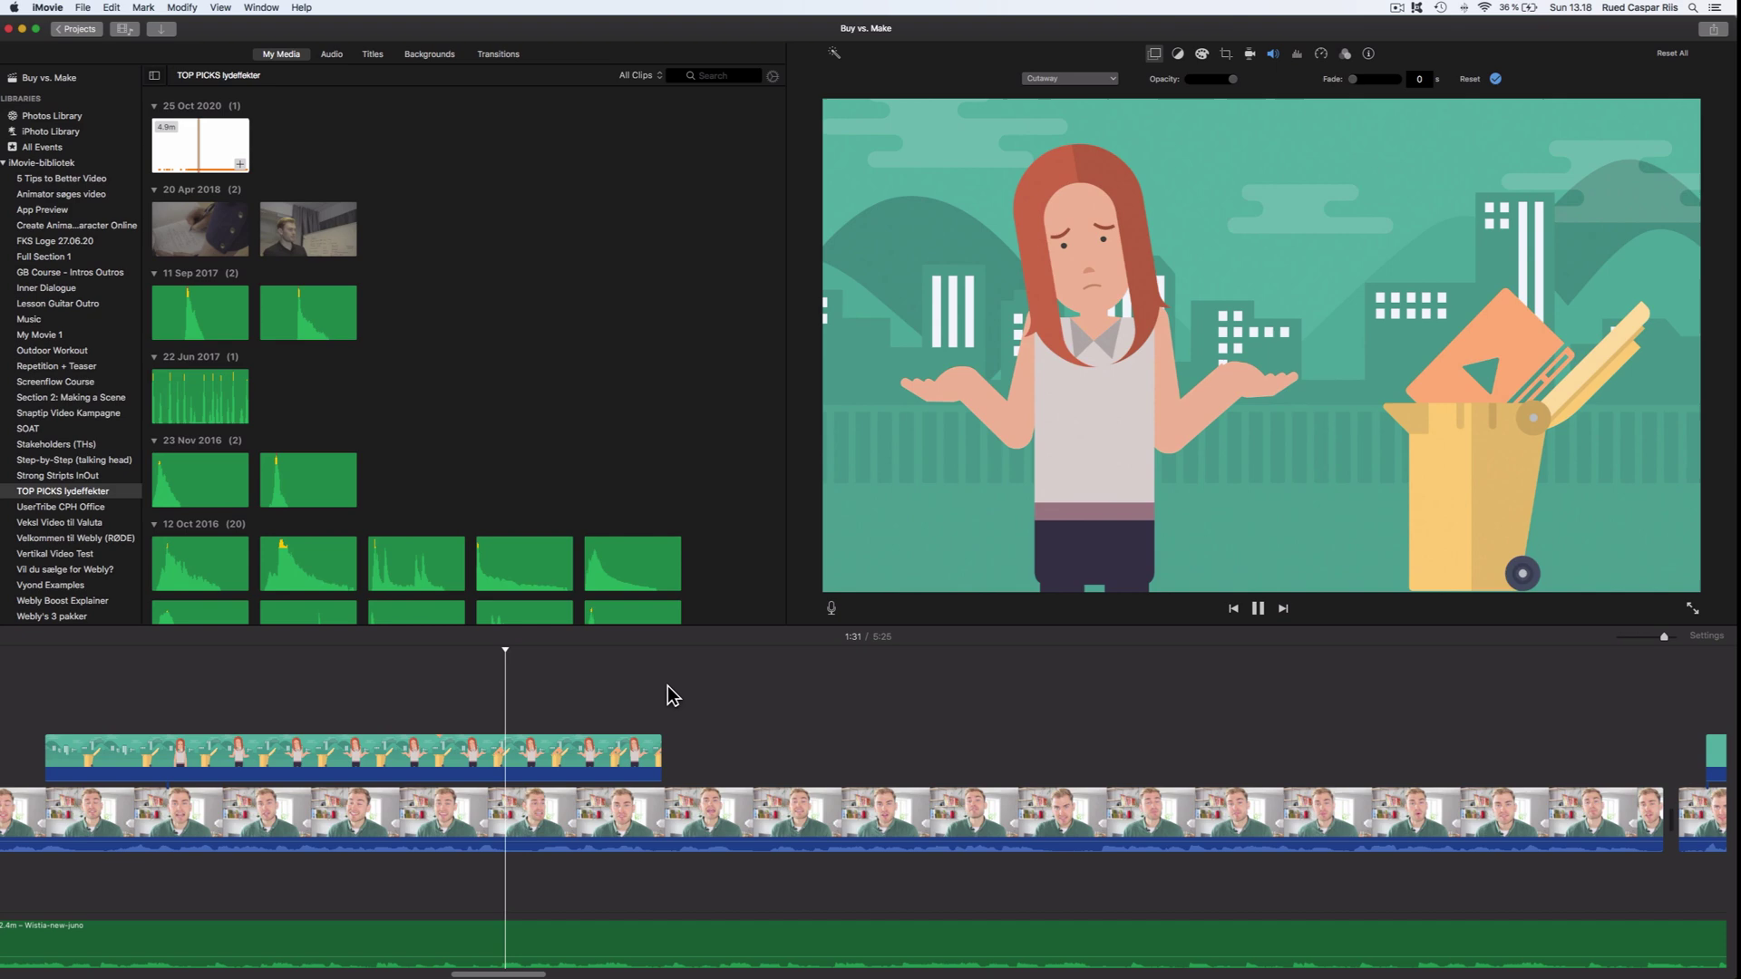
{"action": "scroll", "coordinate": [689, 697], "scroll_direction": "right", "scroll_amount": 3}
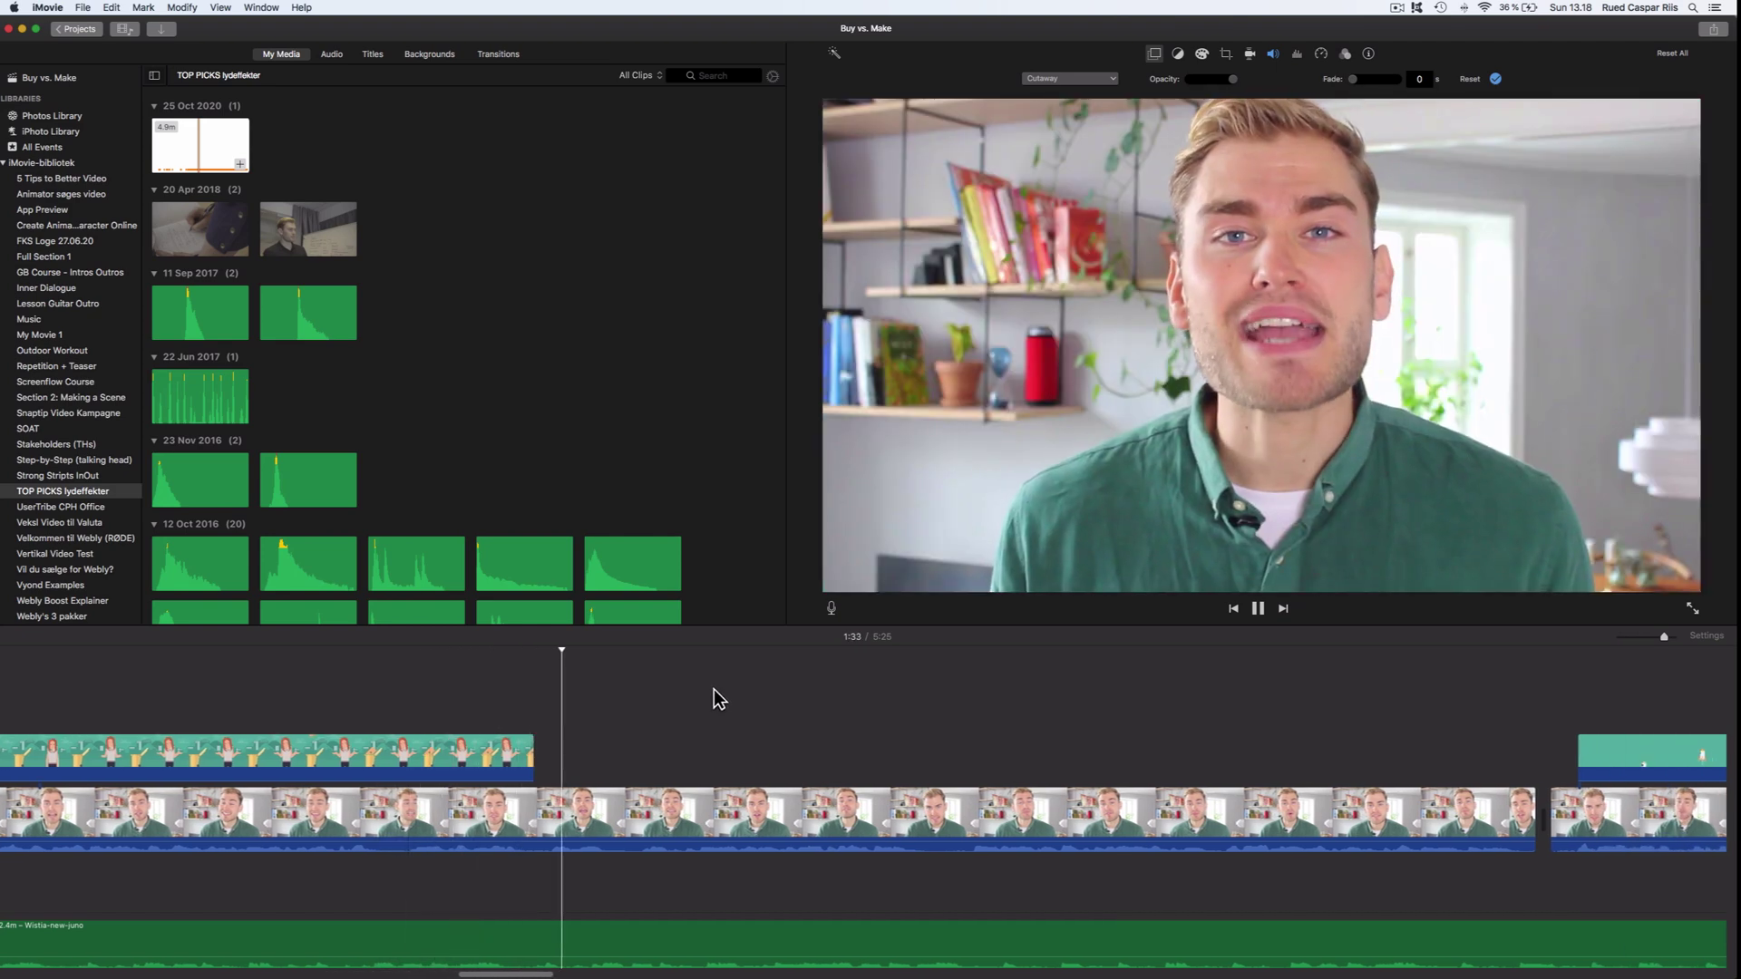
{"action": "scroll", "coordinate": [714, 689], "scroll_direction": "right", "scroll_amount": 8}
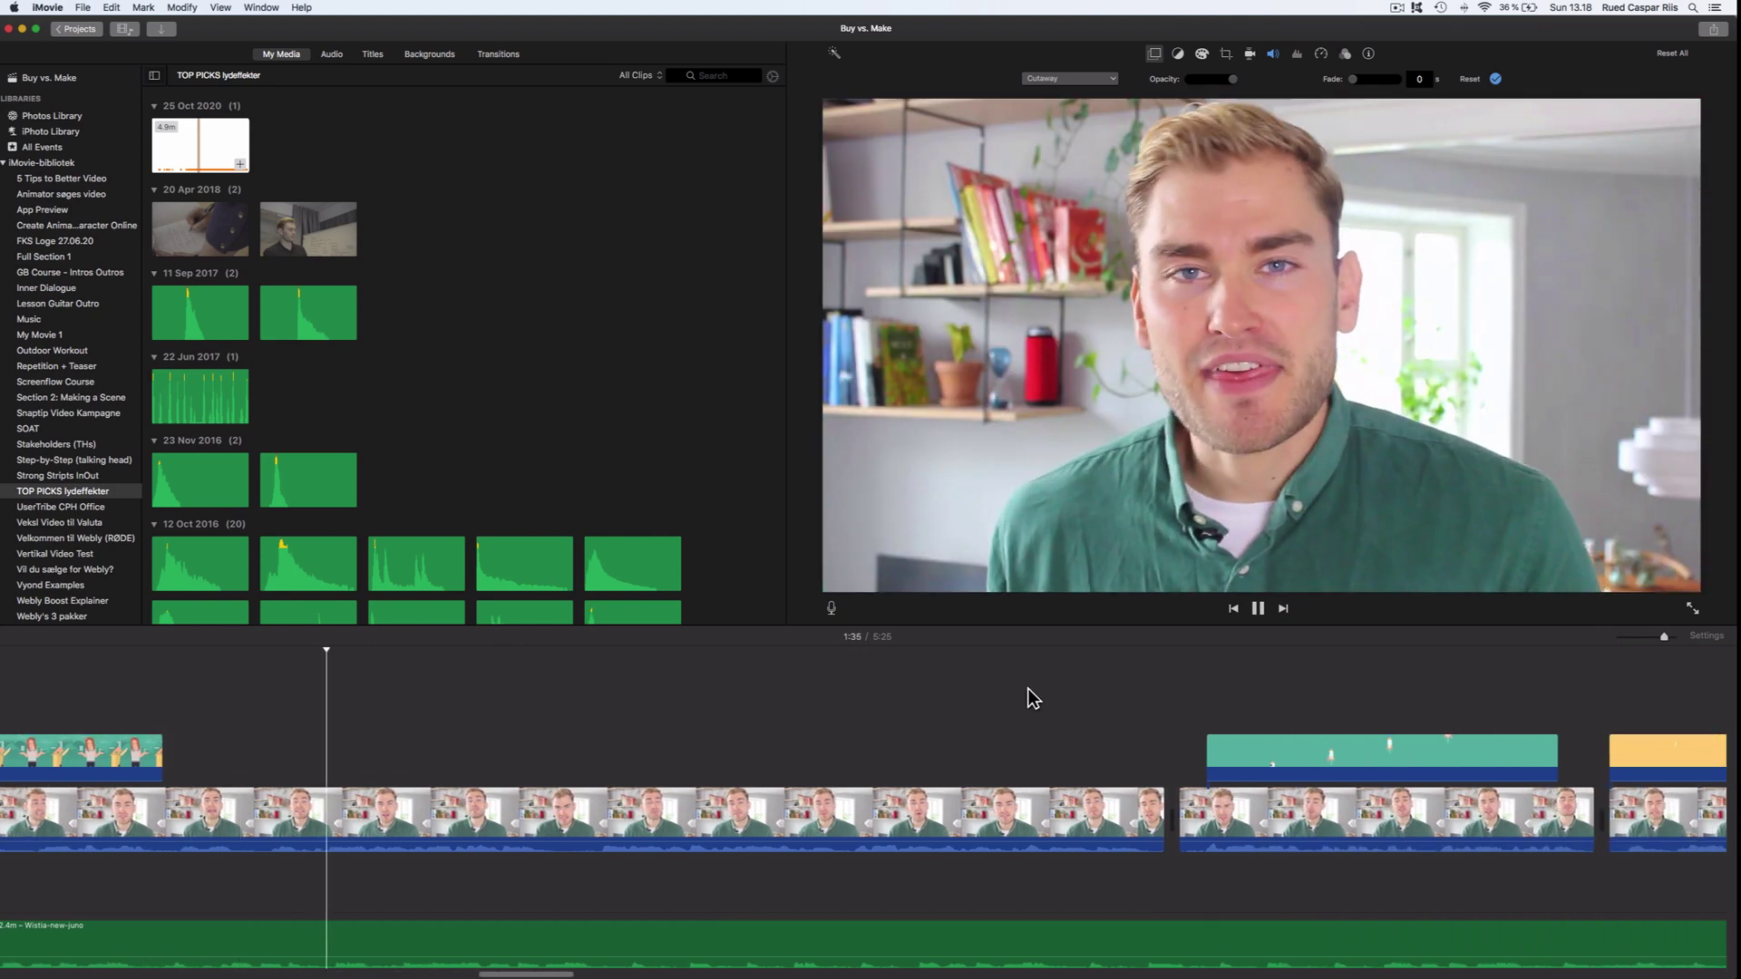
{"action": "left_click", "coordinate": [1124, 687]}
{"action": "scroll", "coordinate": [1102, 685], "scroll_direction": "right", "scroll_amount": 1}
{"action": "scroll", "coordinate": [1099, 685], "scroll_direction": "right", "scroll_amount": 3}
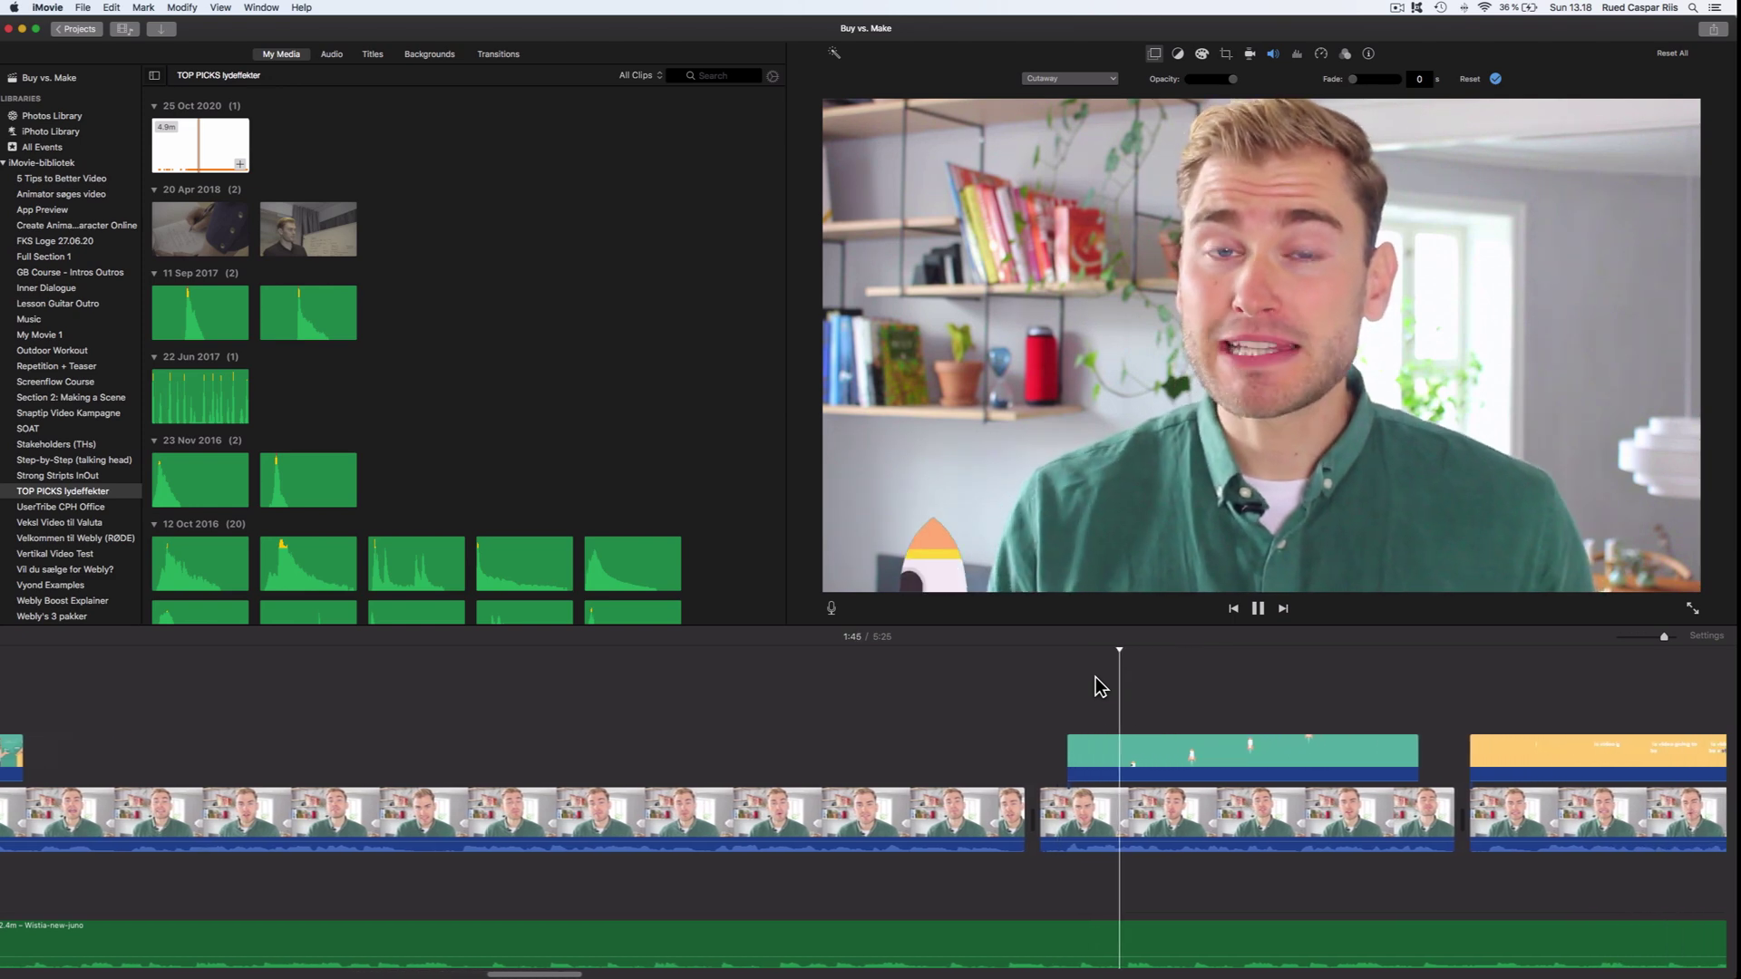
{"action": "scroll", "coordinate": [1088, 684], "scroll_direction": "right", "scroll_amount": 2}
{"action": "scroll", "coordinate": [1074, 677], "scroll_direction": "right", "scroll_amount": 1}
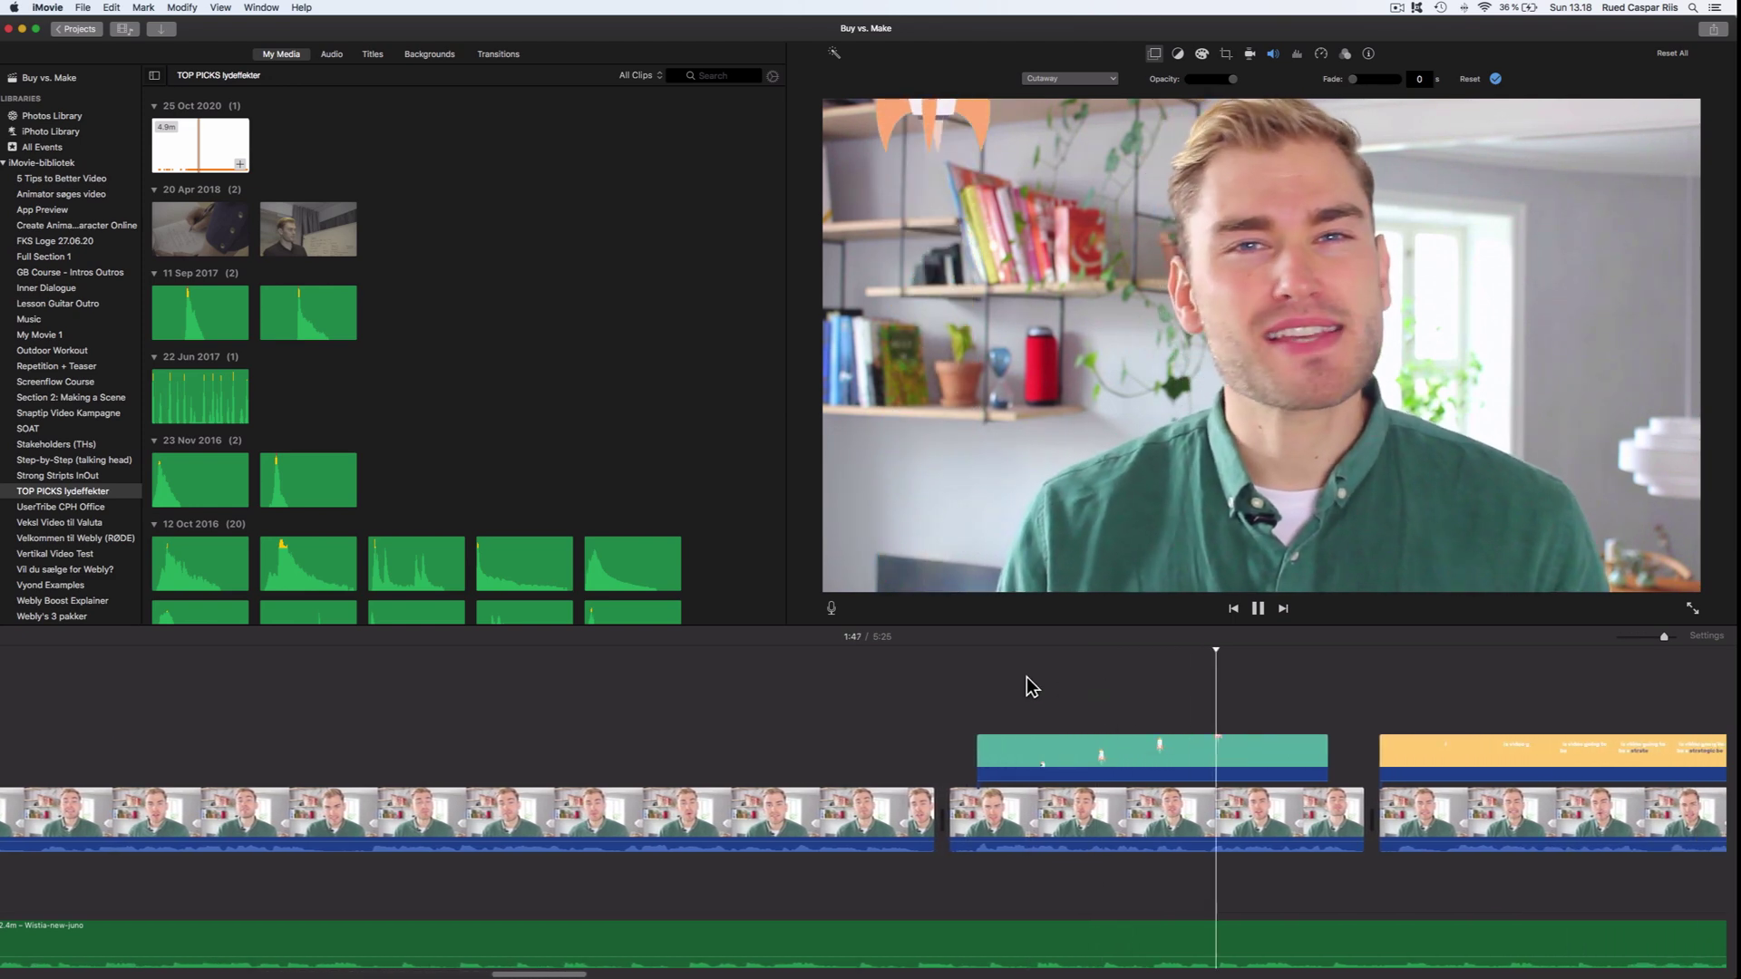
{"action": "key", "text": "space"}
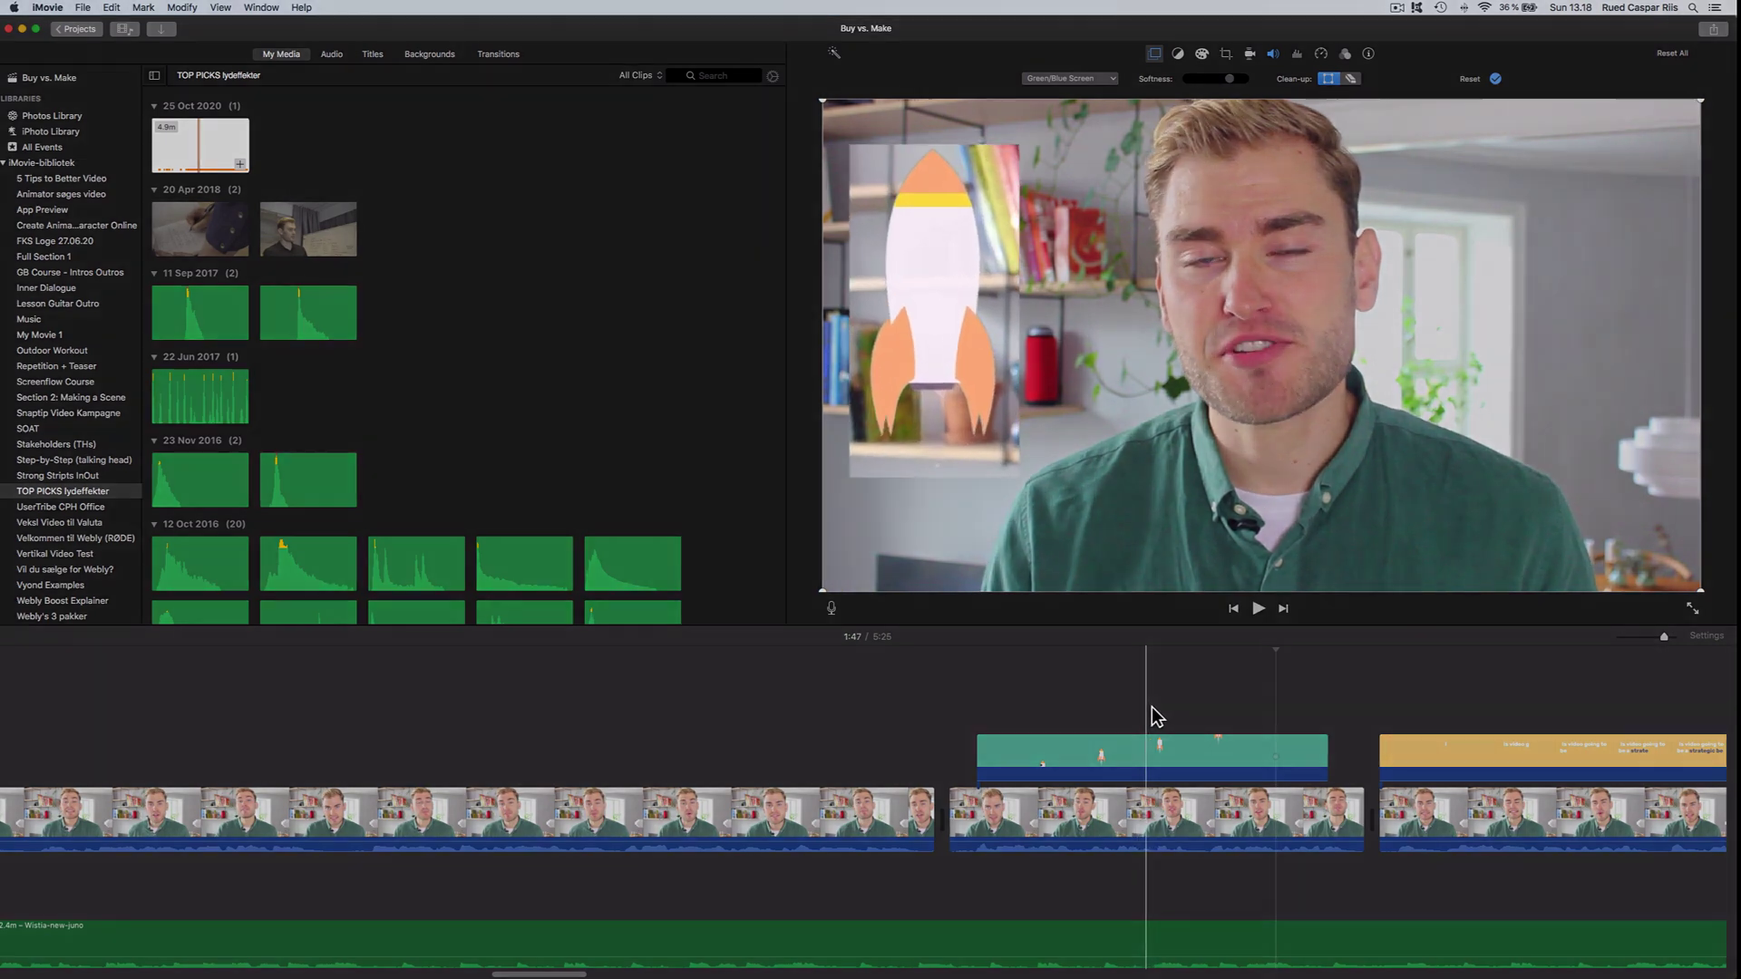
Step: Replay the rocket and the strategic bet text, split the animation at 1:54, and trim the blue part's start into the next talking-head clip
{"action": "left_click", "coordinate": [1150, 712]}
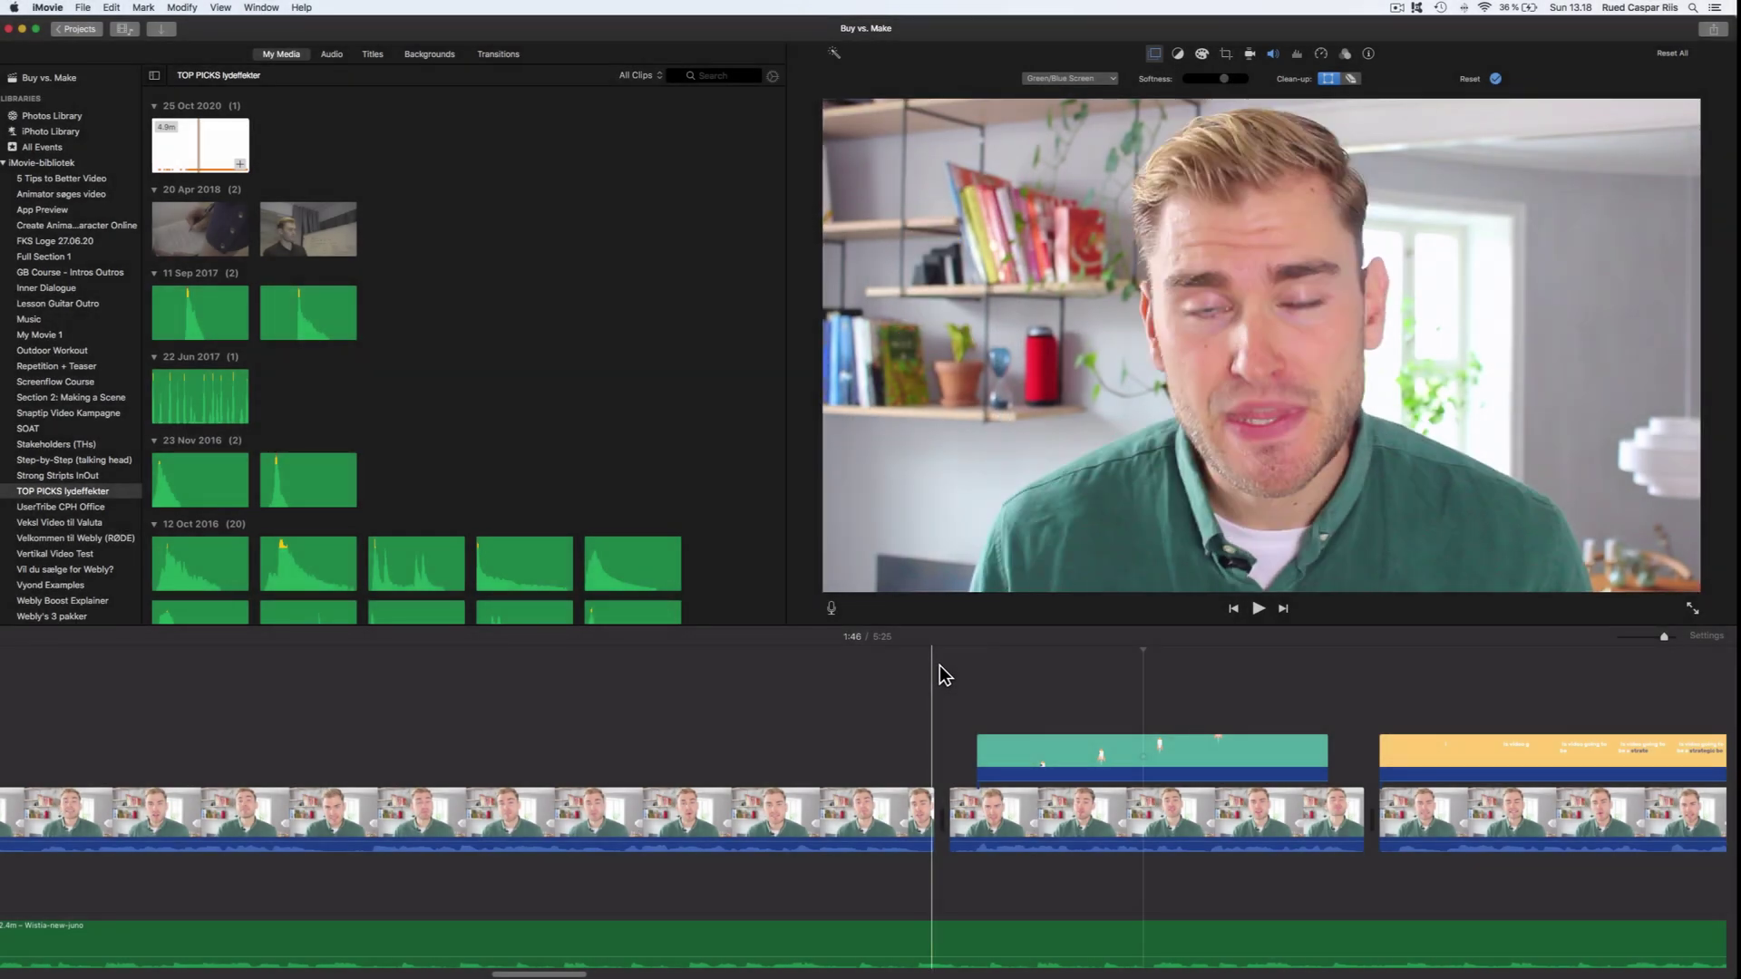
{"action": "left_click", "coordinate": [924, 665]}
{"action": "key", "text": "space"}
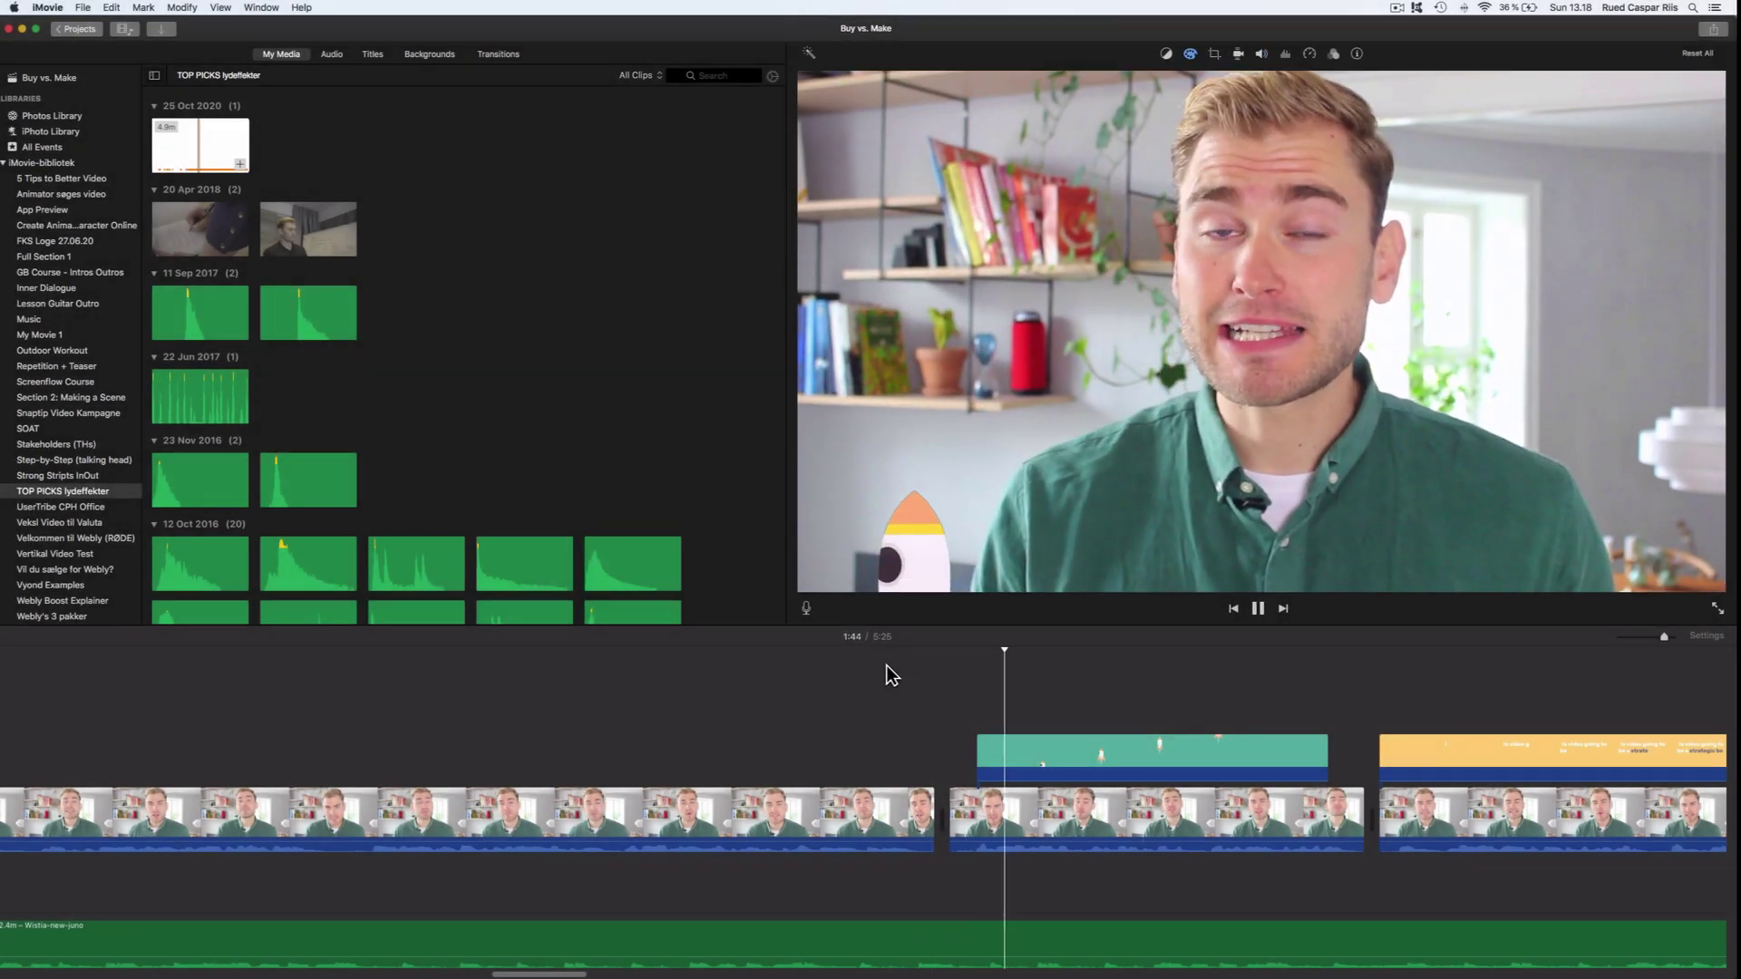
{"action": "scroll", "coordinate": [884, 665], "scroll_direction": "right", "scroll_amount": 5}
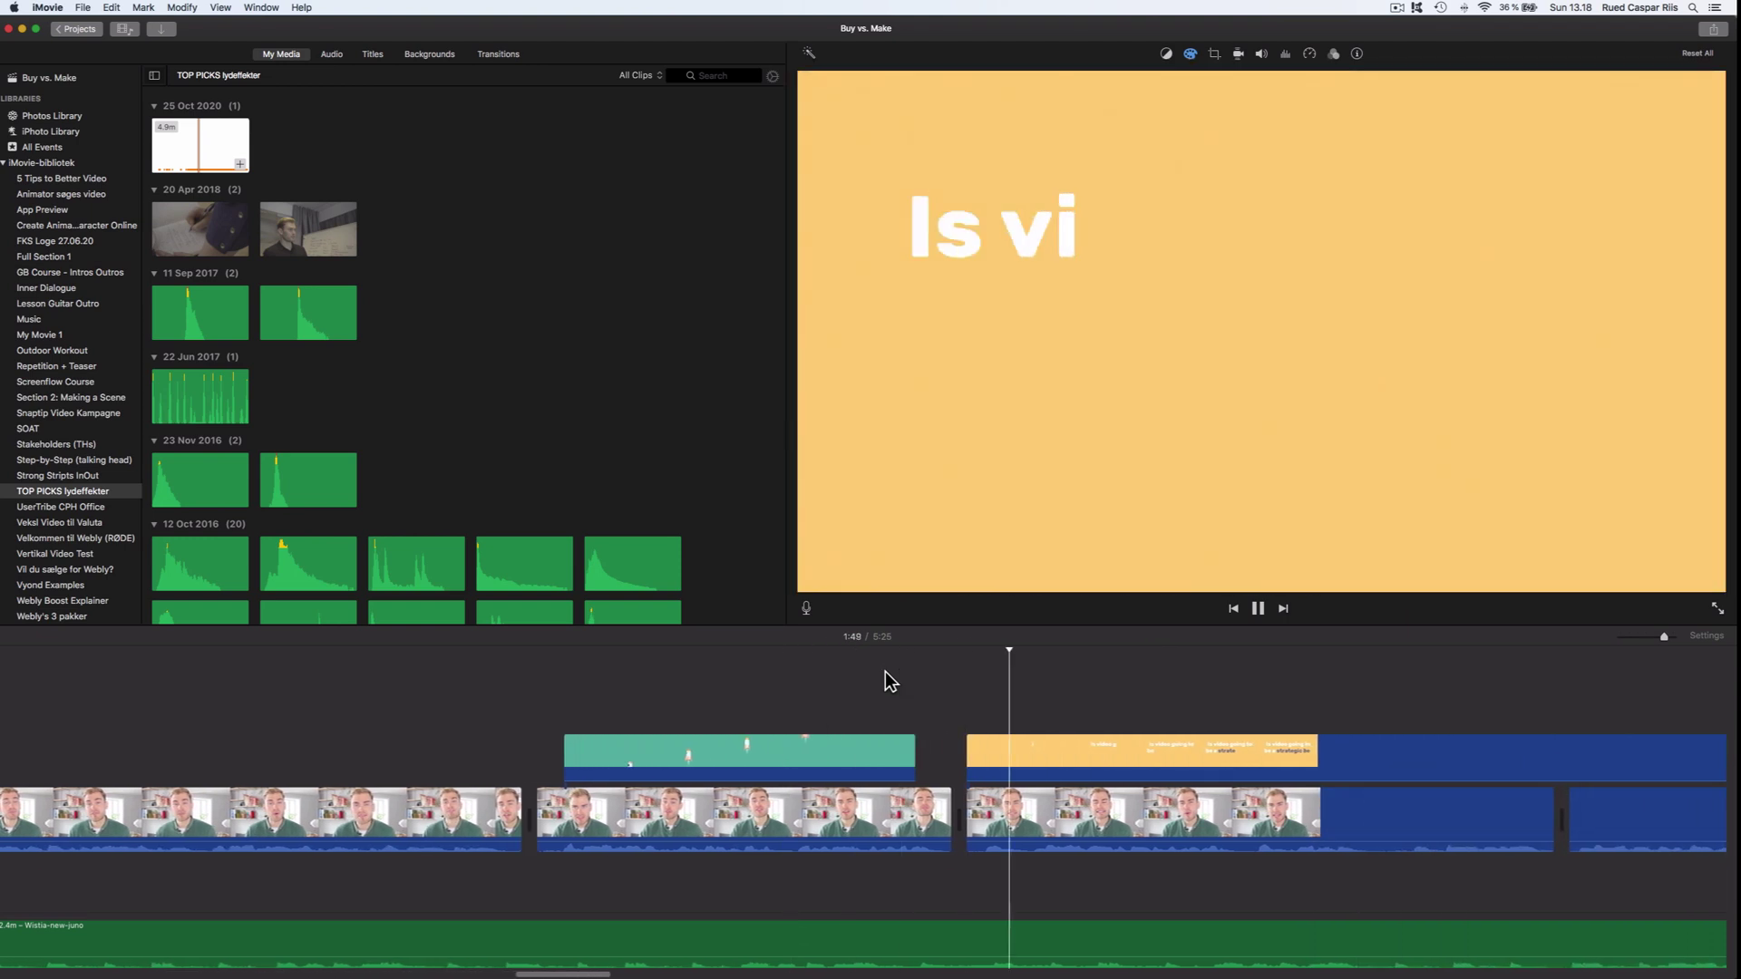
{"action": "scroll", "coordinate": [885, 671], "scroll_direction": "right", "scroll_amount": 4}
{"action": "scroll", "coordinate": [890, 687], "scroll_direction": "right", "scroll_amount": 5}
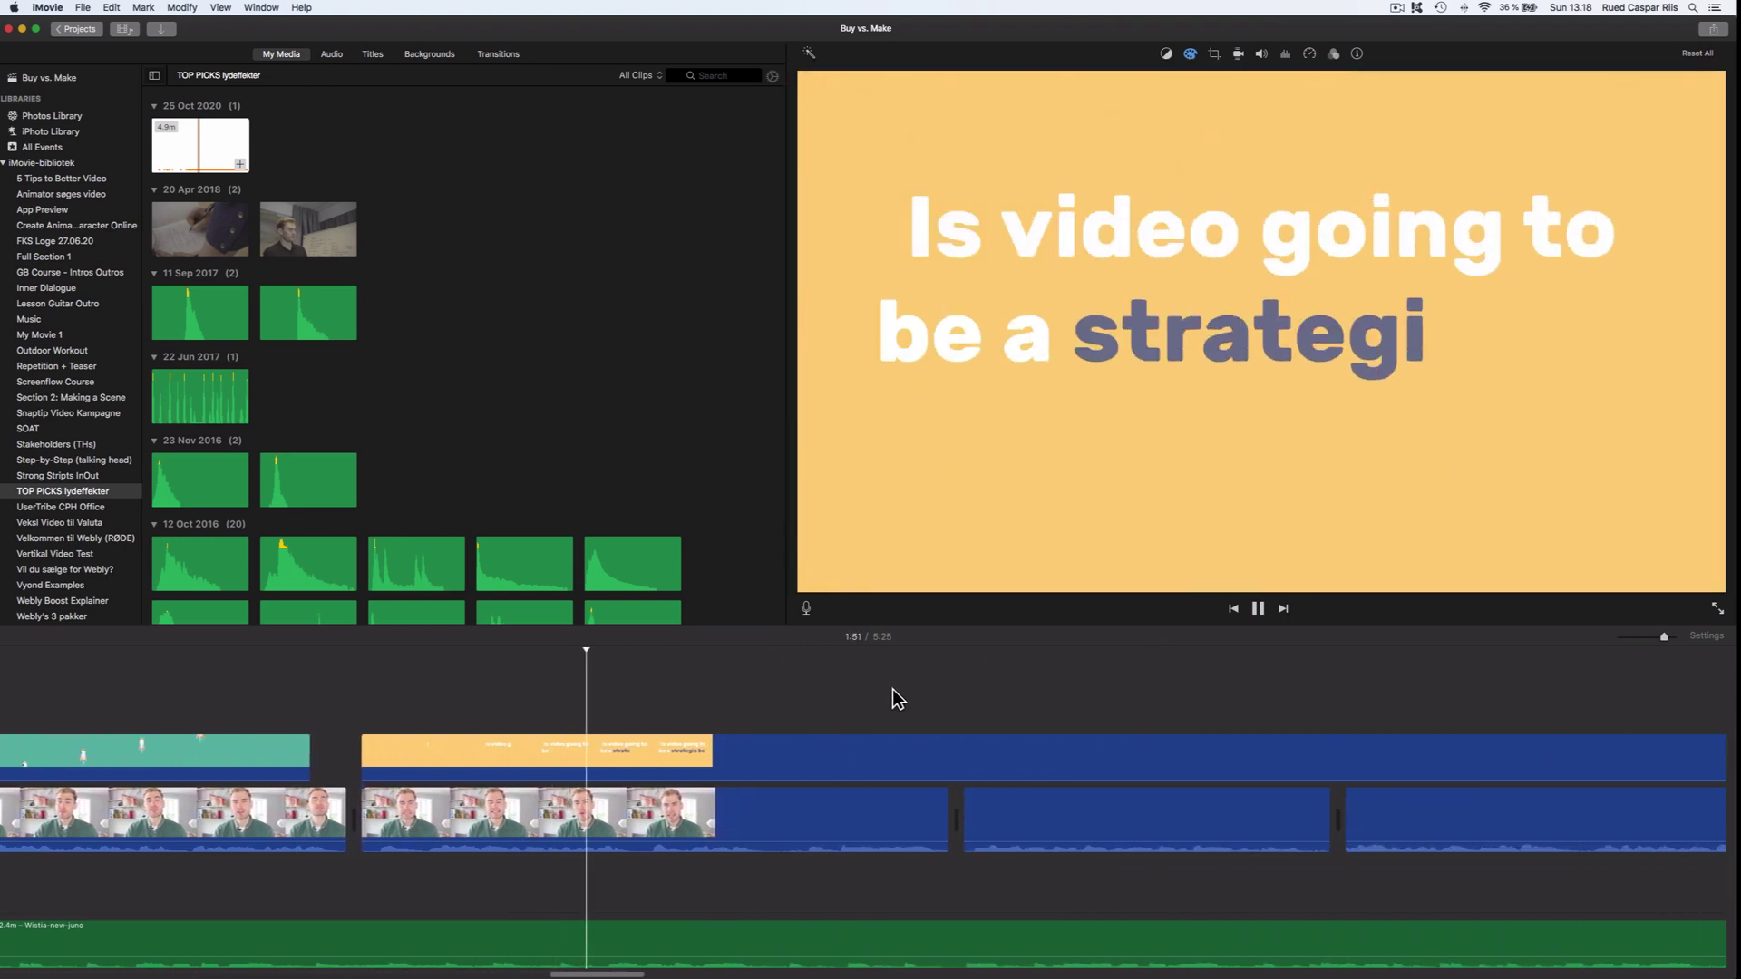
{"action": "scroll", "coordinate": [920, 693], "scroll_direction": "right", "scroll_amount": 1}
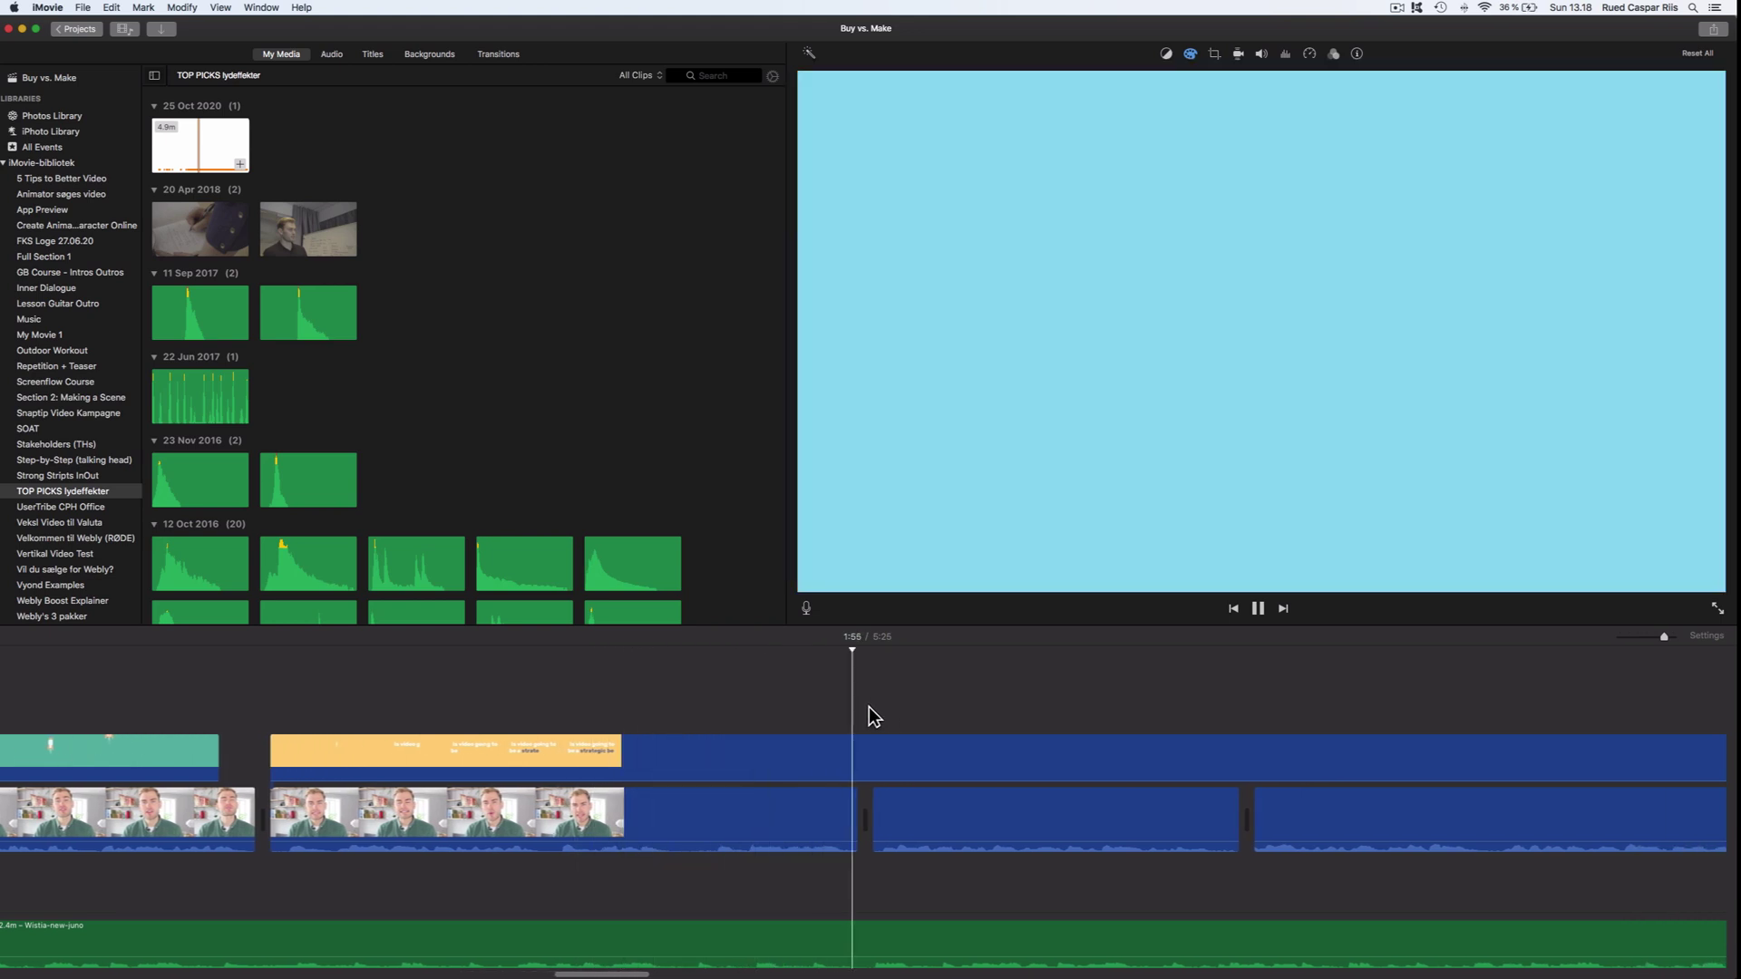
{"action": "key", "text": "space"}
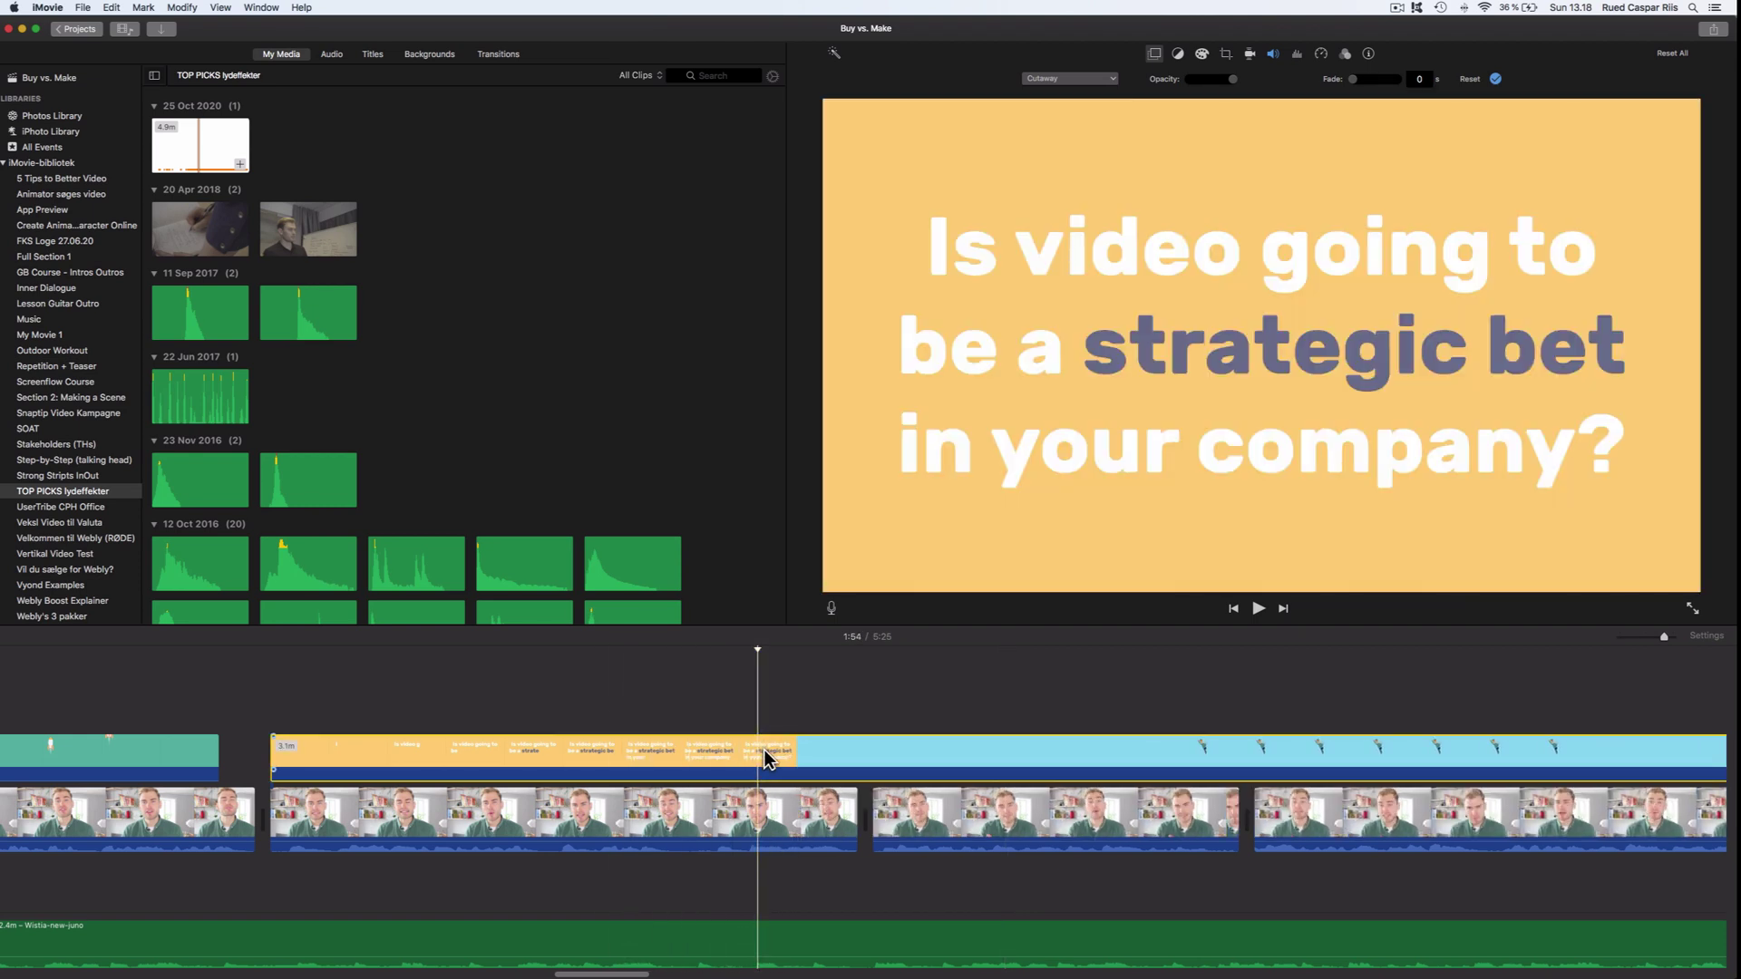
{"action": "key", "text": "super+b"}
{"action": "left_click_drag", "start_coordinate": [764, 758], "coordinate": [1077, 762]}
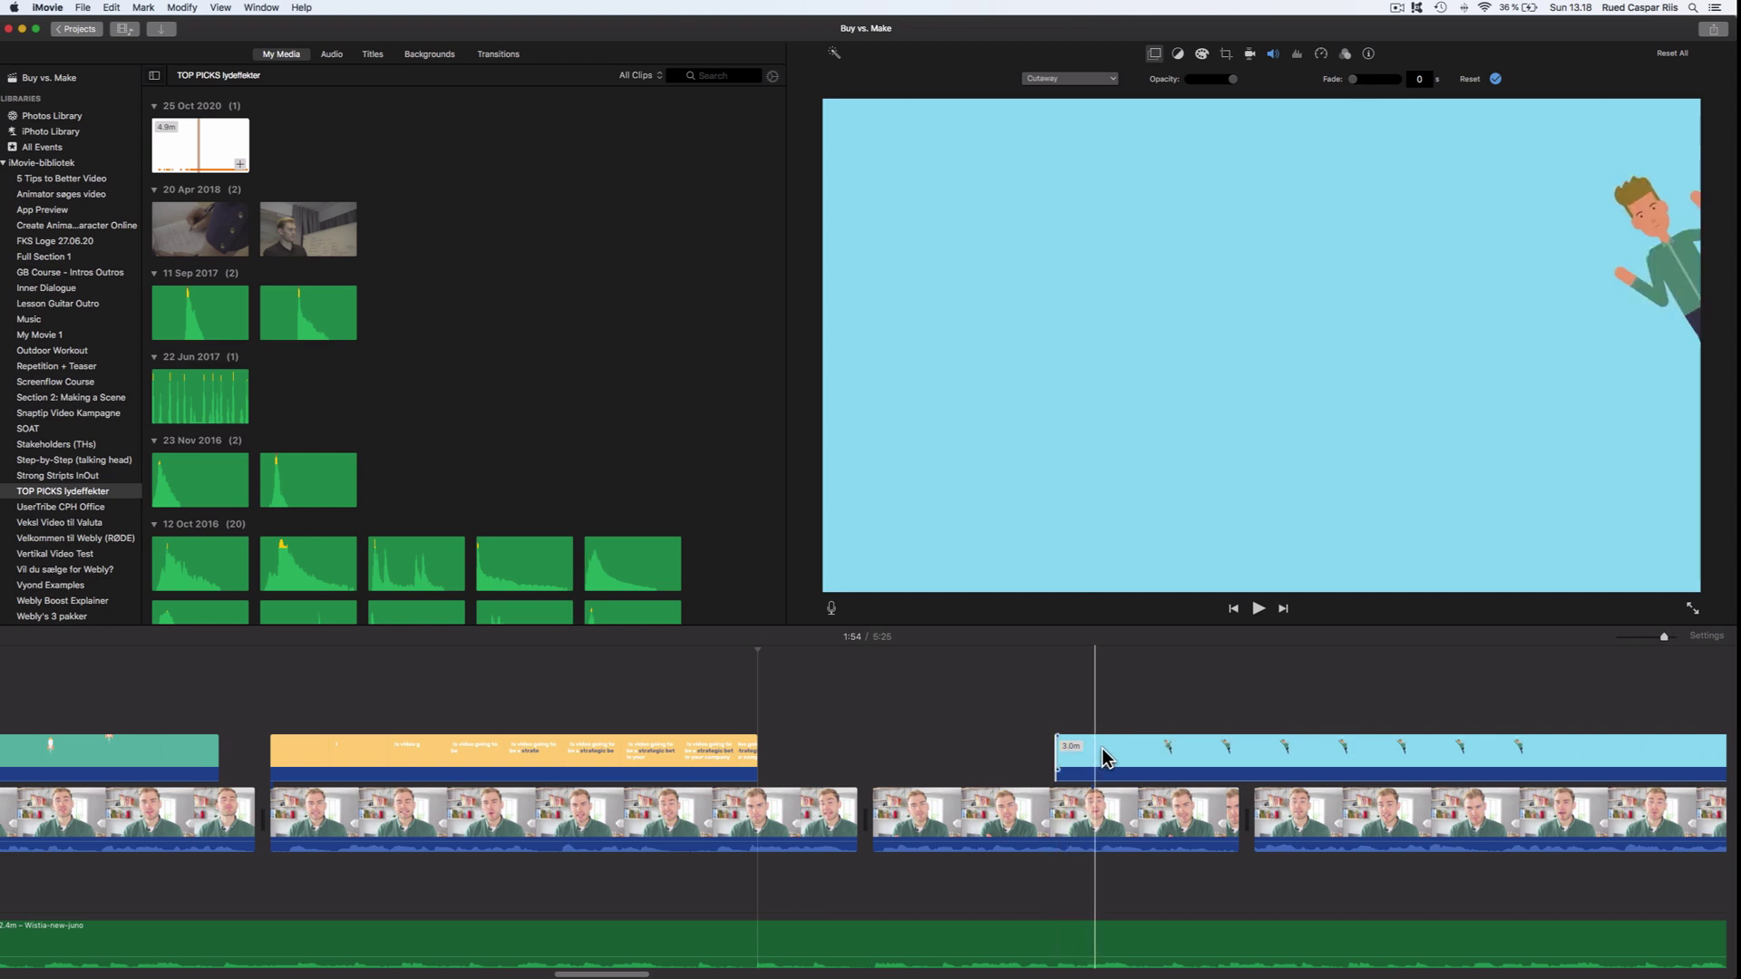
Step: Split the blue animation at 2:10 after the three video icons appear, and trim the following white part's start to a later point
{"action": "scroll", "coordinate": [1107, 757], "scroll_direction": "right", "scroll_amount": 5}
{"action": "scroll", "coordinate": [1422, 765], "scroll_direction": "right", "scroll_amount": 4}
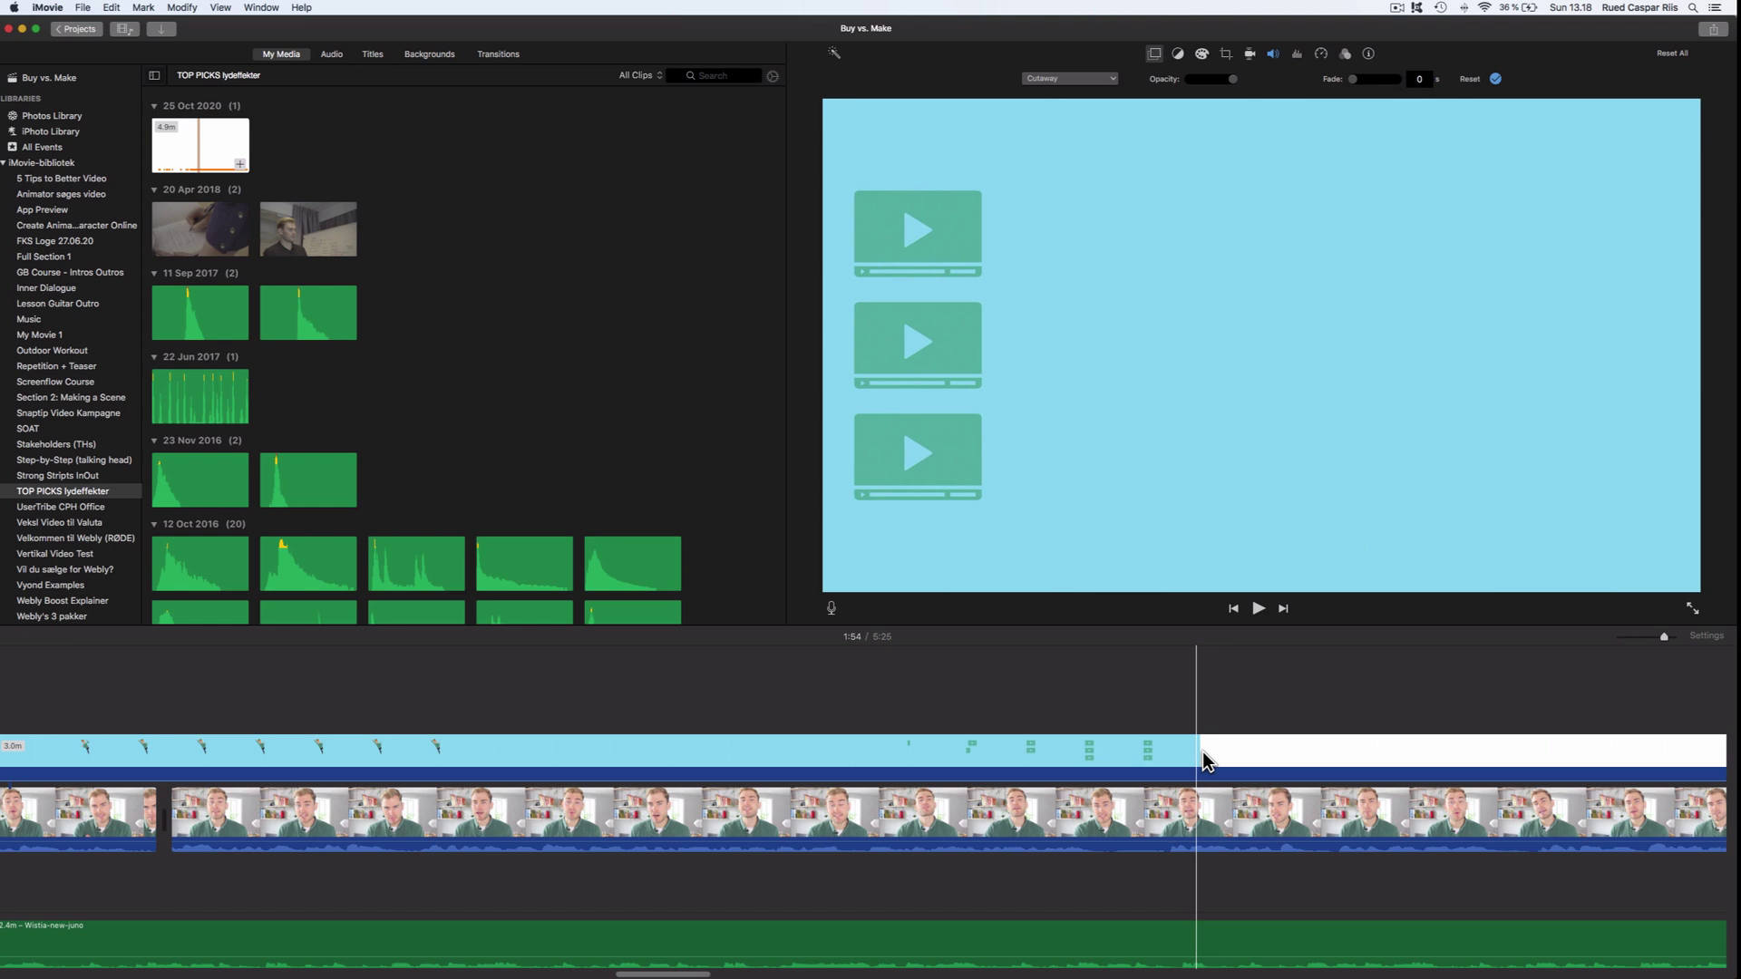
{"action": "key", "text": "super+b"}
{"action": "left_click", "coordinate": [1168, 760]}
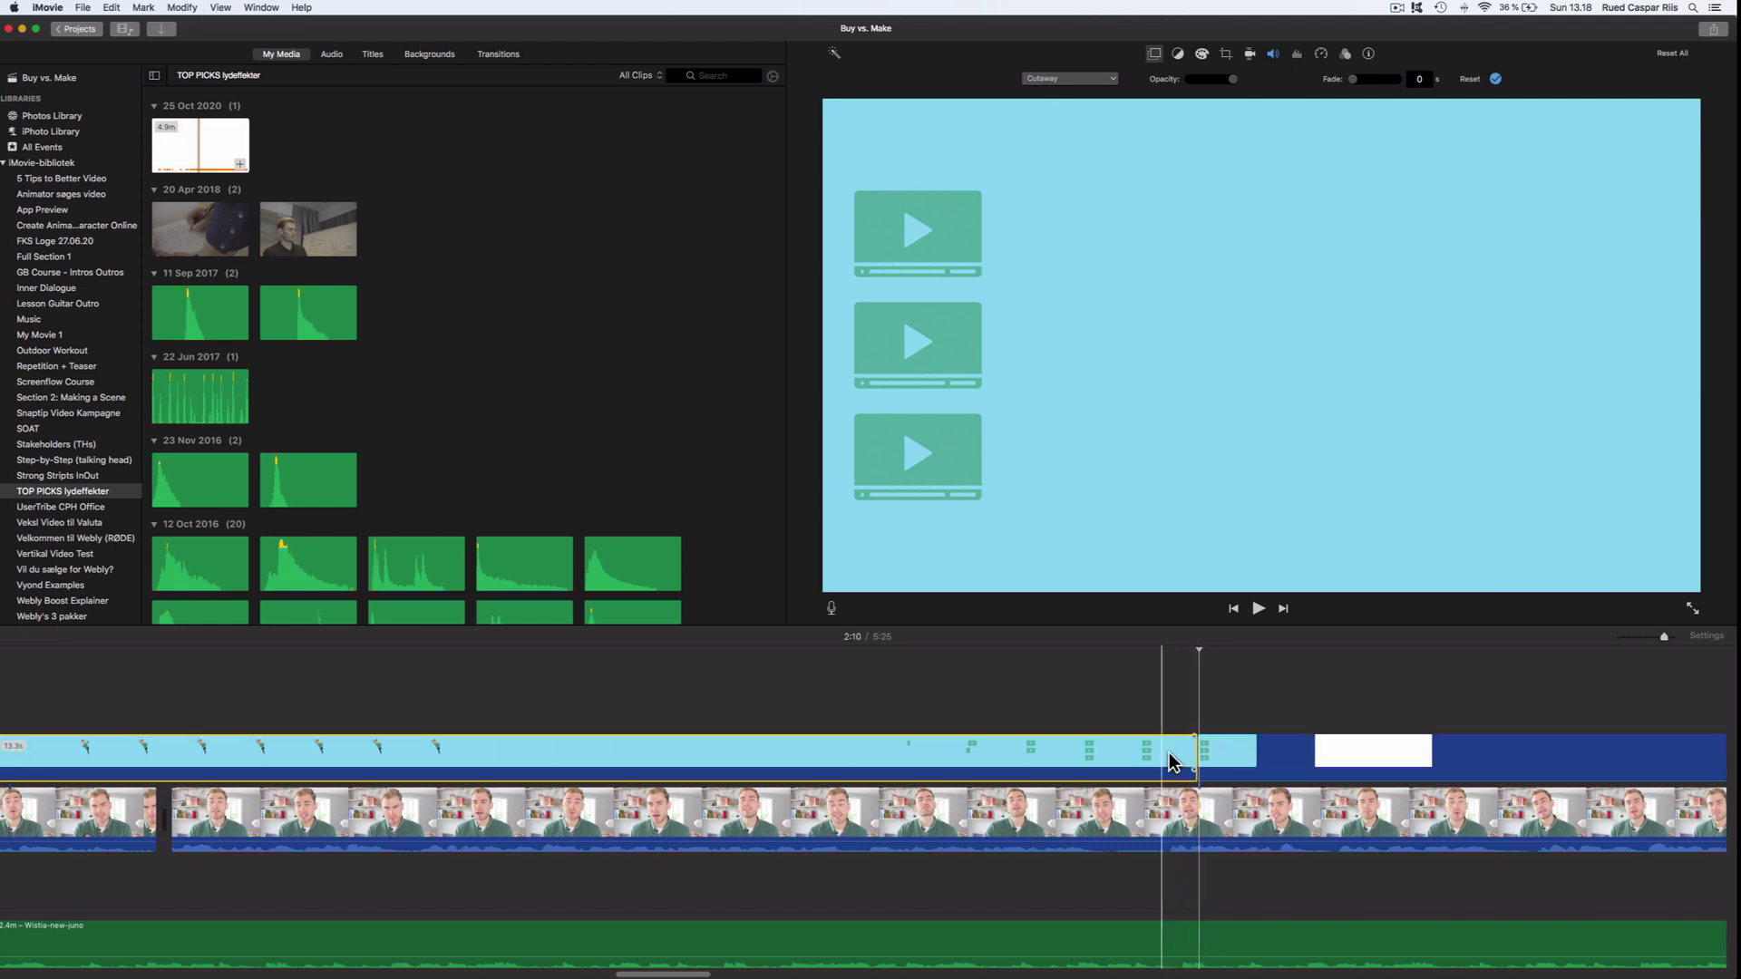
{"action": "left_click_drag", "start_coordinate": [1300, 763], "coordinate": [1390, 764]}
Step: Apply the Green/Blue Screen overlay setting to the blue clip with the green video icons
{"action": "left_click", "coordinate": [1154, 760]}
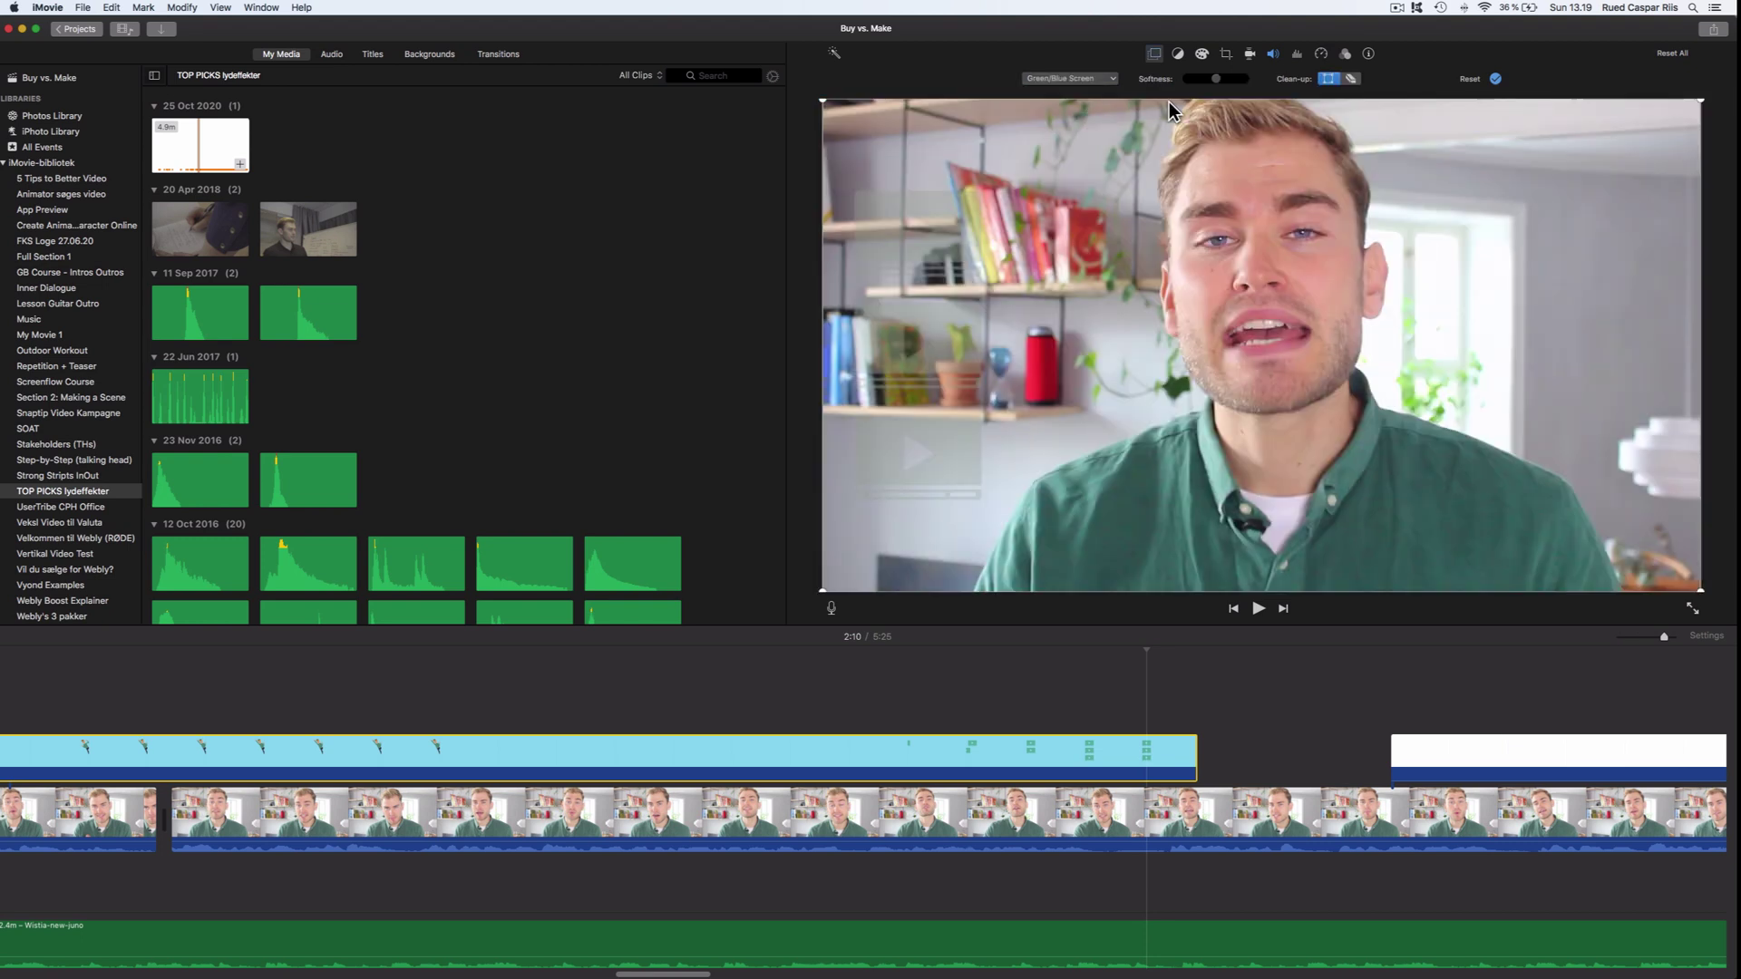
Step: Lower the blue clip's keying softness to the minimum and replay from the waving character
{"action": "left_click_drag", "start_coordinate": [1213, 83], "coordinate": [1150, 85]}
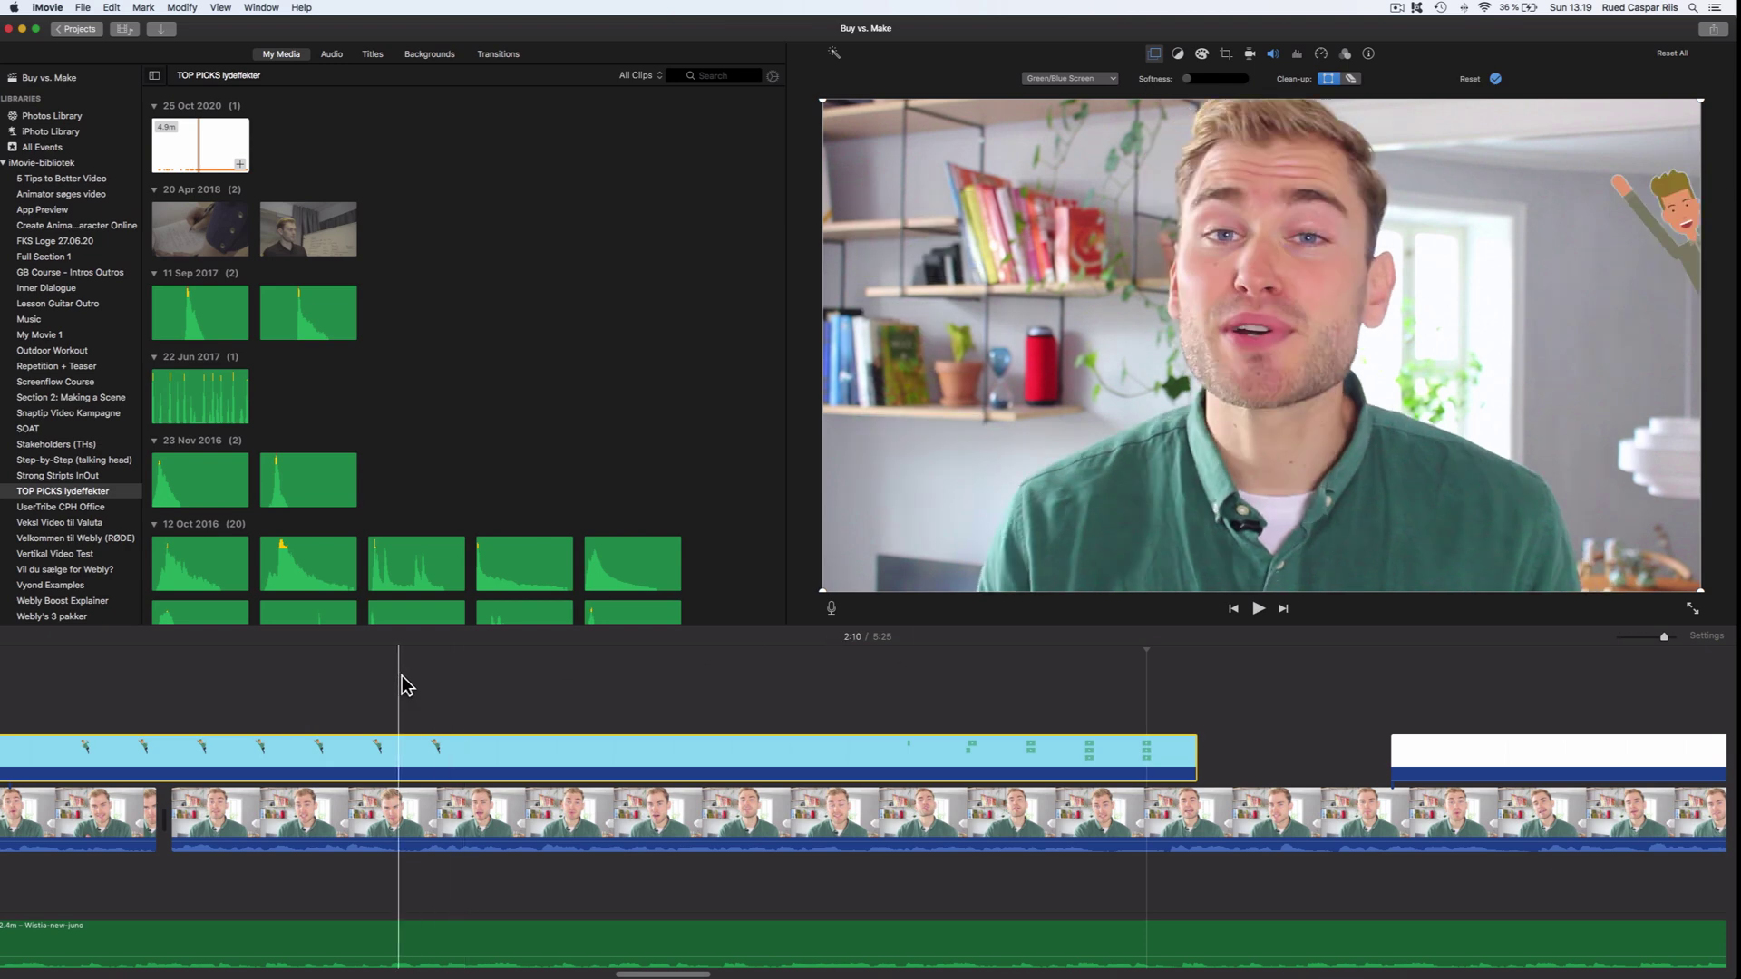
{"action": "scroll", "coordinate": [403, 680], "scroll_direction": "left", "scroll_amount": 5}
{"action": "left_click", "coordinate": [455, 694]}
{"action": "key", "text": "space"}
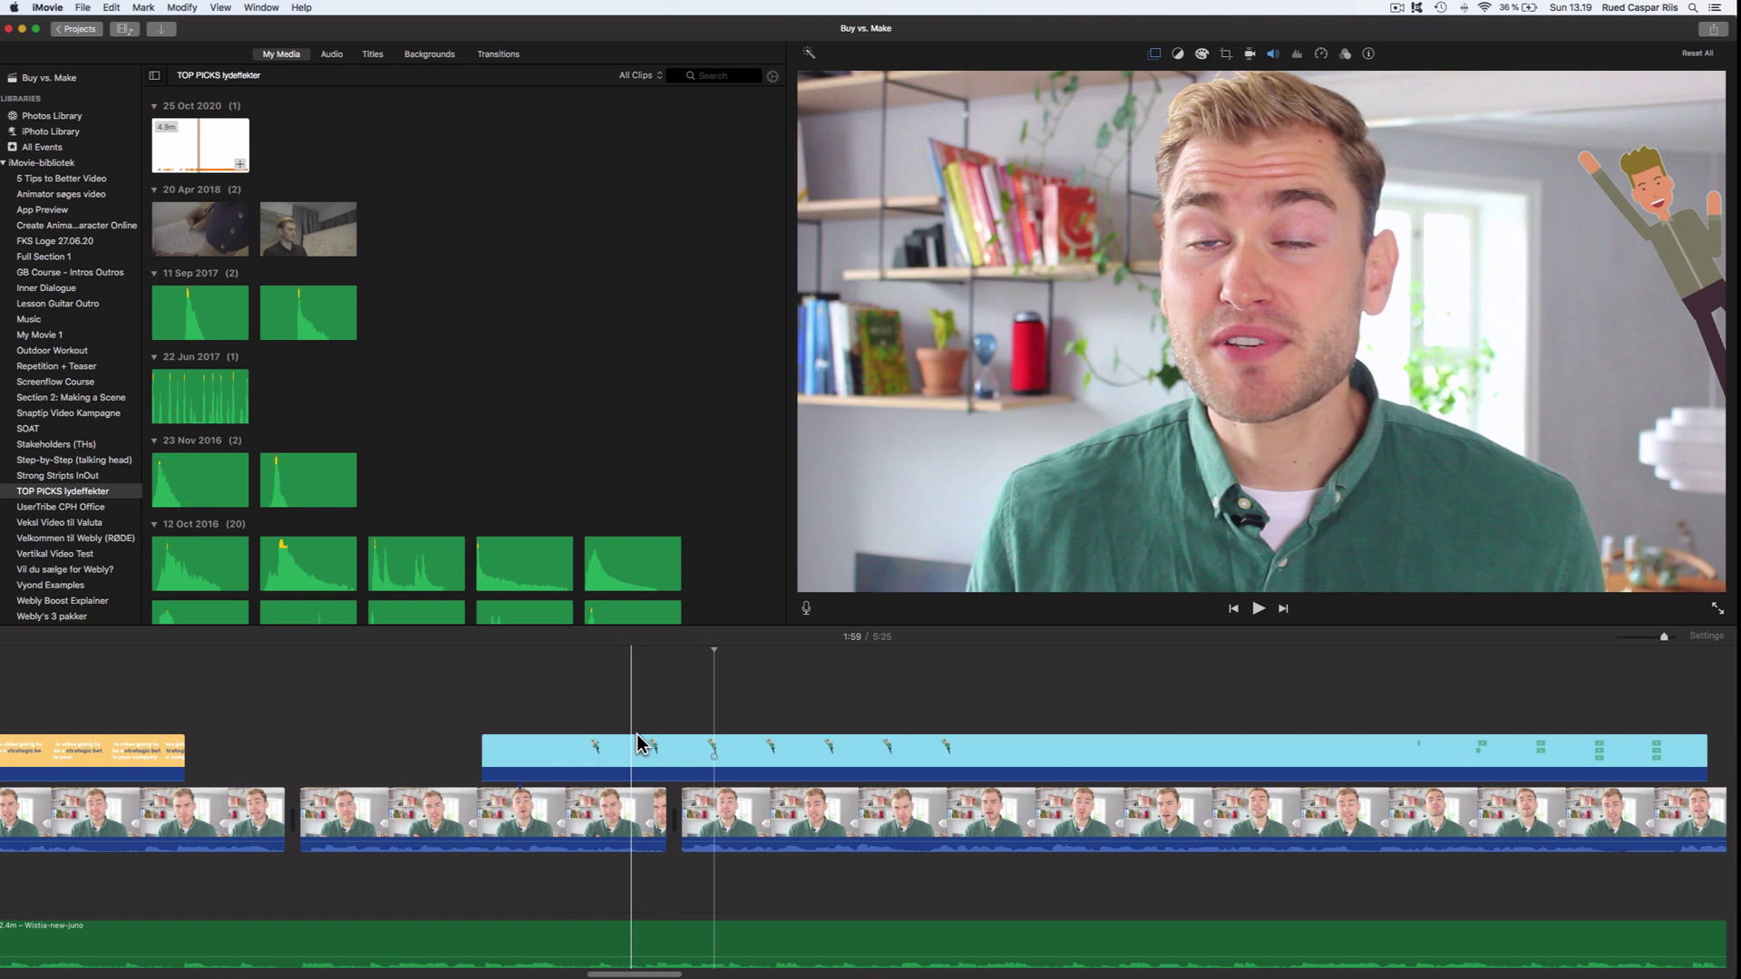
Step: Review the waving character's Green/Blue Screen settings, and replay the blue clip towards the green video icons
{"action": "left_click", "coordinate": [558, 745]}
{"action": "left_click", "coordinate": [1154, 53]}
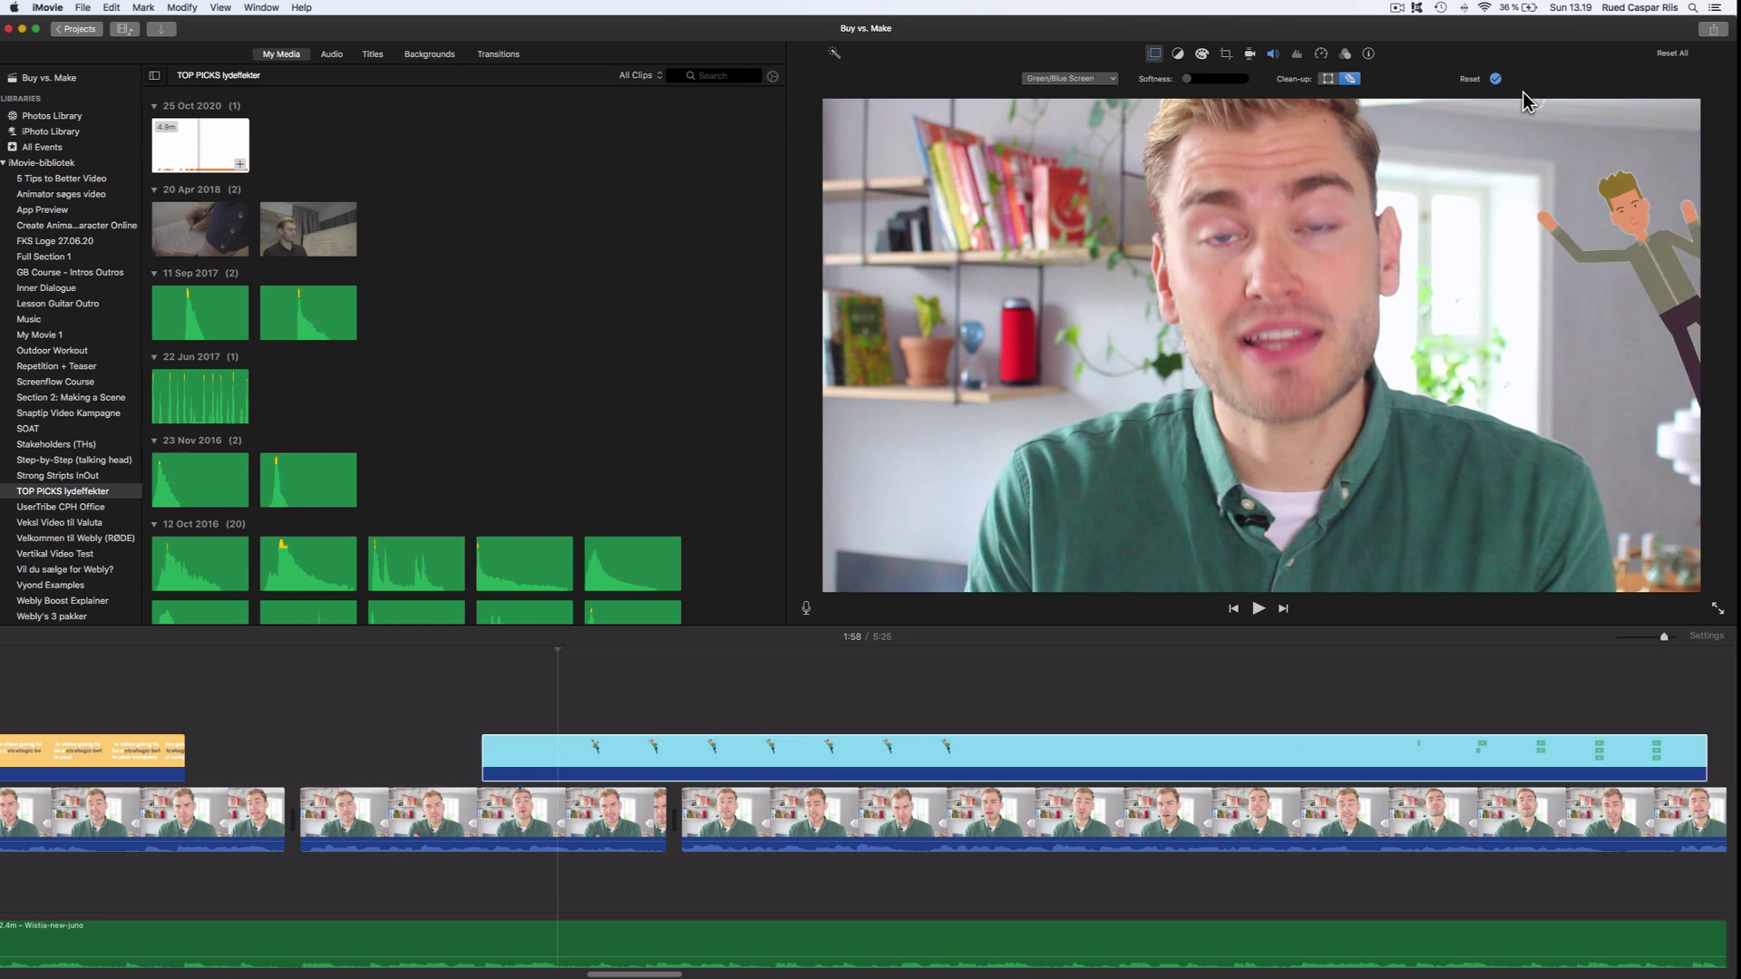
{"action": "left_click", "coordinate": [469, 705]}
{"action": "key", "text": "space"}
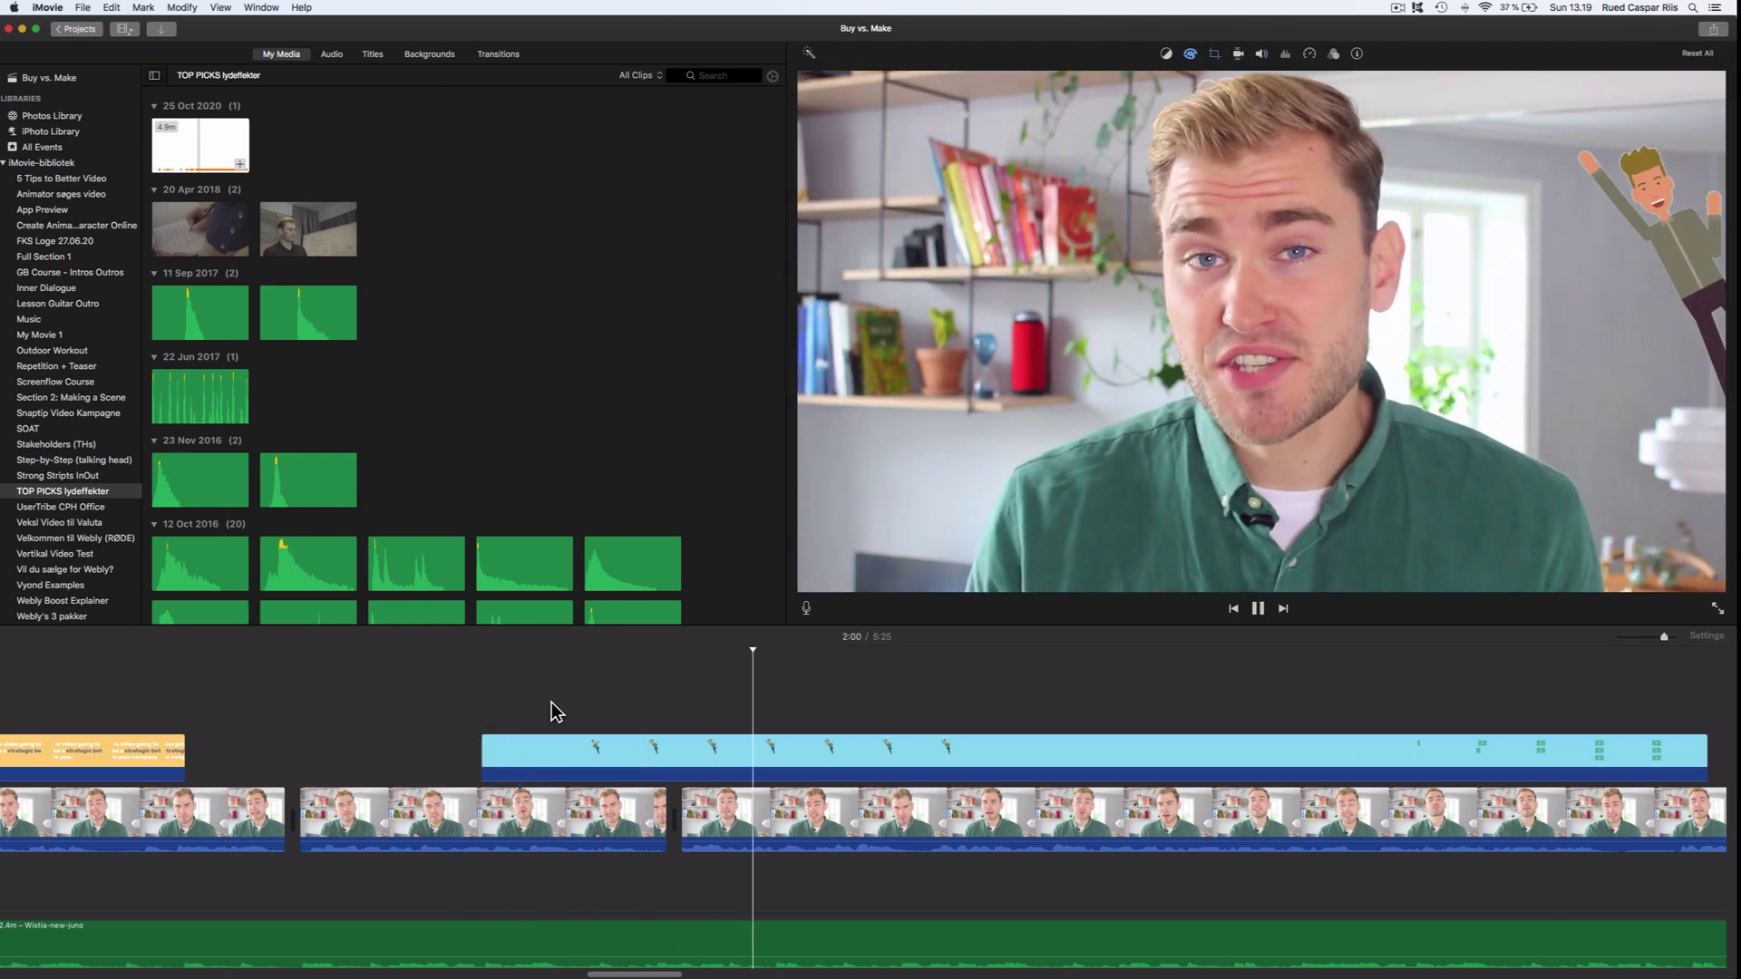
{"action": "scroll", "coordinate": [720, 703], "scroll_direction": "right", "scroll_amount": 3}
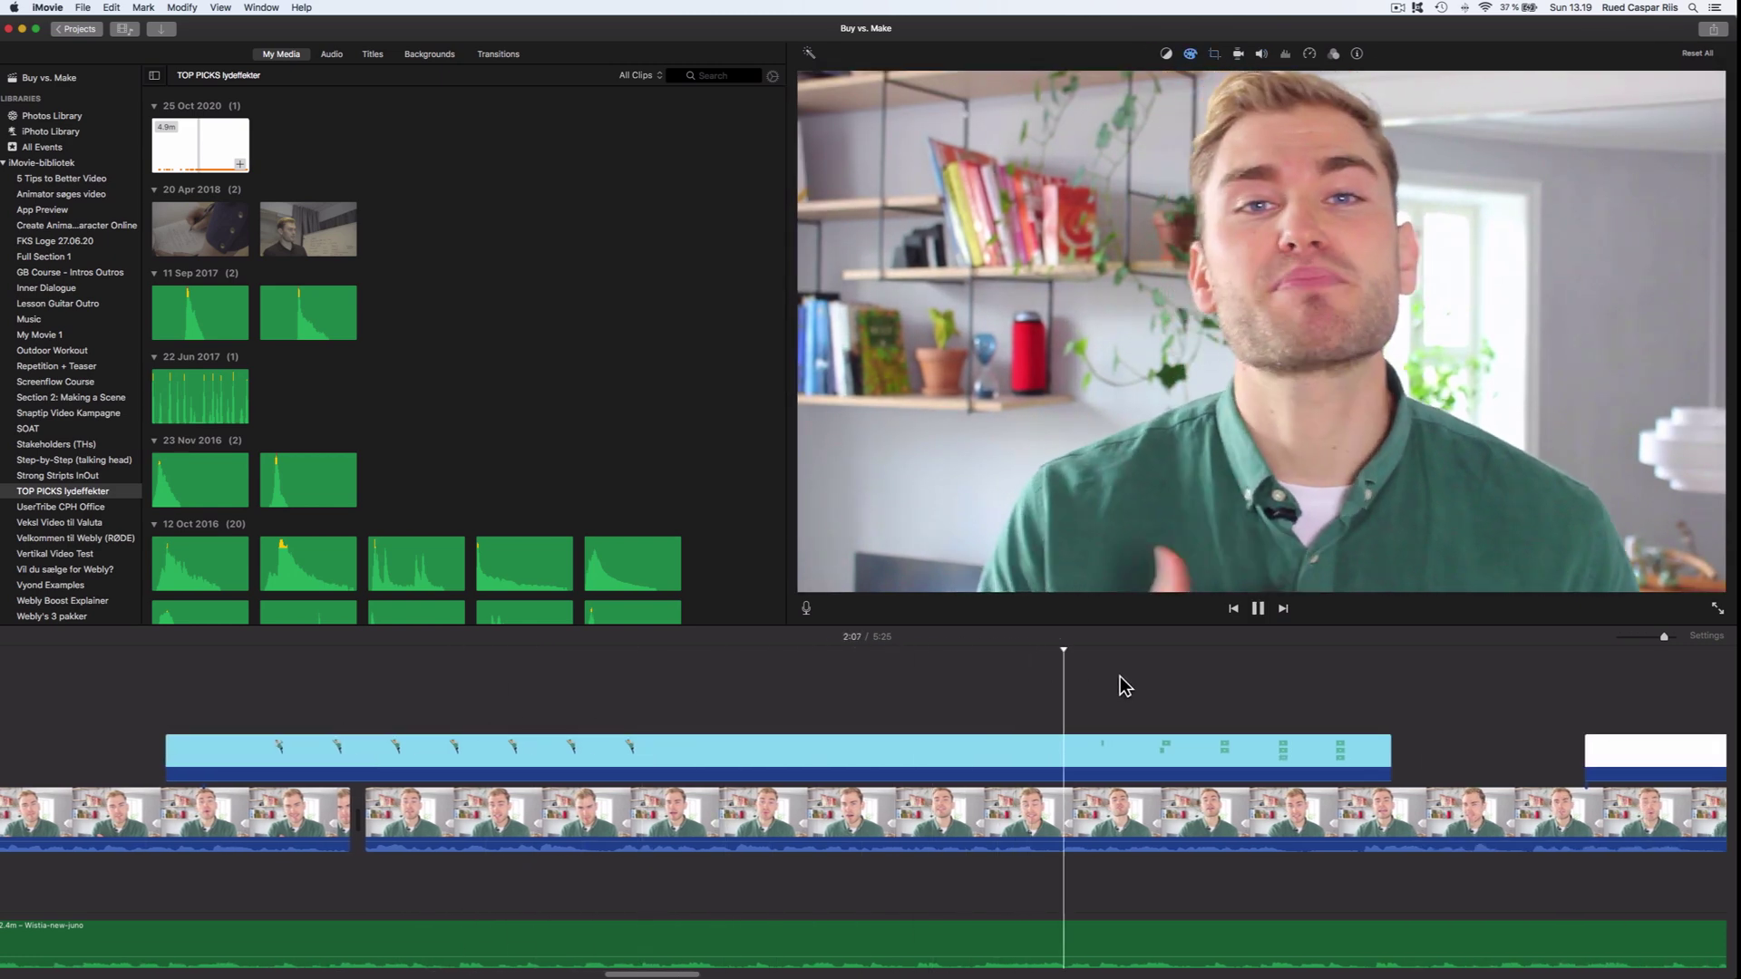
Step: Try to split the blue clip between the waving character and the green video icons, trimming the second part's start to a later point
{"action": "left_click", "coordinate": [1311, 753]}
{"action": "left_click", "coordinate": [1155, 56]}
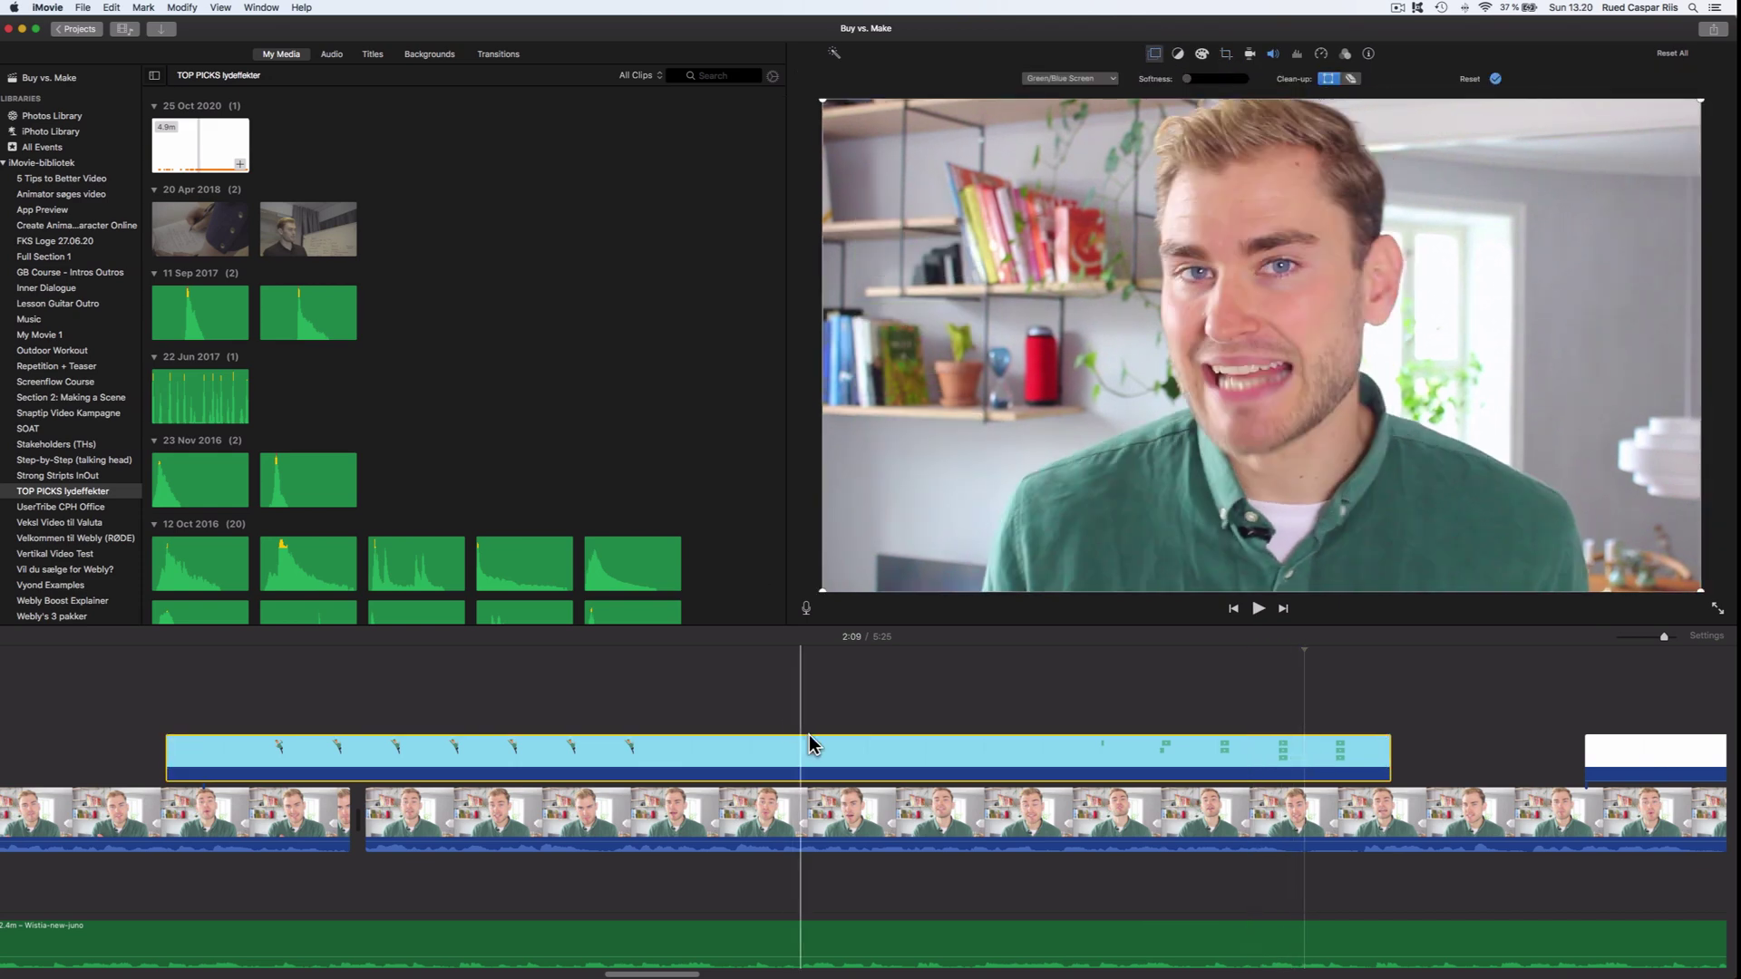
{"action": "key", "text": "super+b"}
{"action": "left_click_drag", "start_coordinate": [839, 760], "coordinate": [929, 760]}
{"action": "left_click", "coordinate": [1041, 757]}
Step: Try Picture in Picture on both blue parts and enlarge the waving character's inset along the video frame's right edge
{"action": "left_click", "coordinate": [787, 757], "text": "super"}
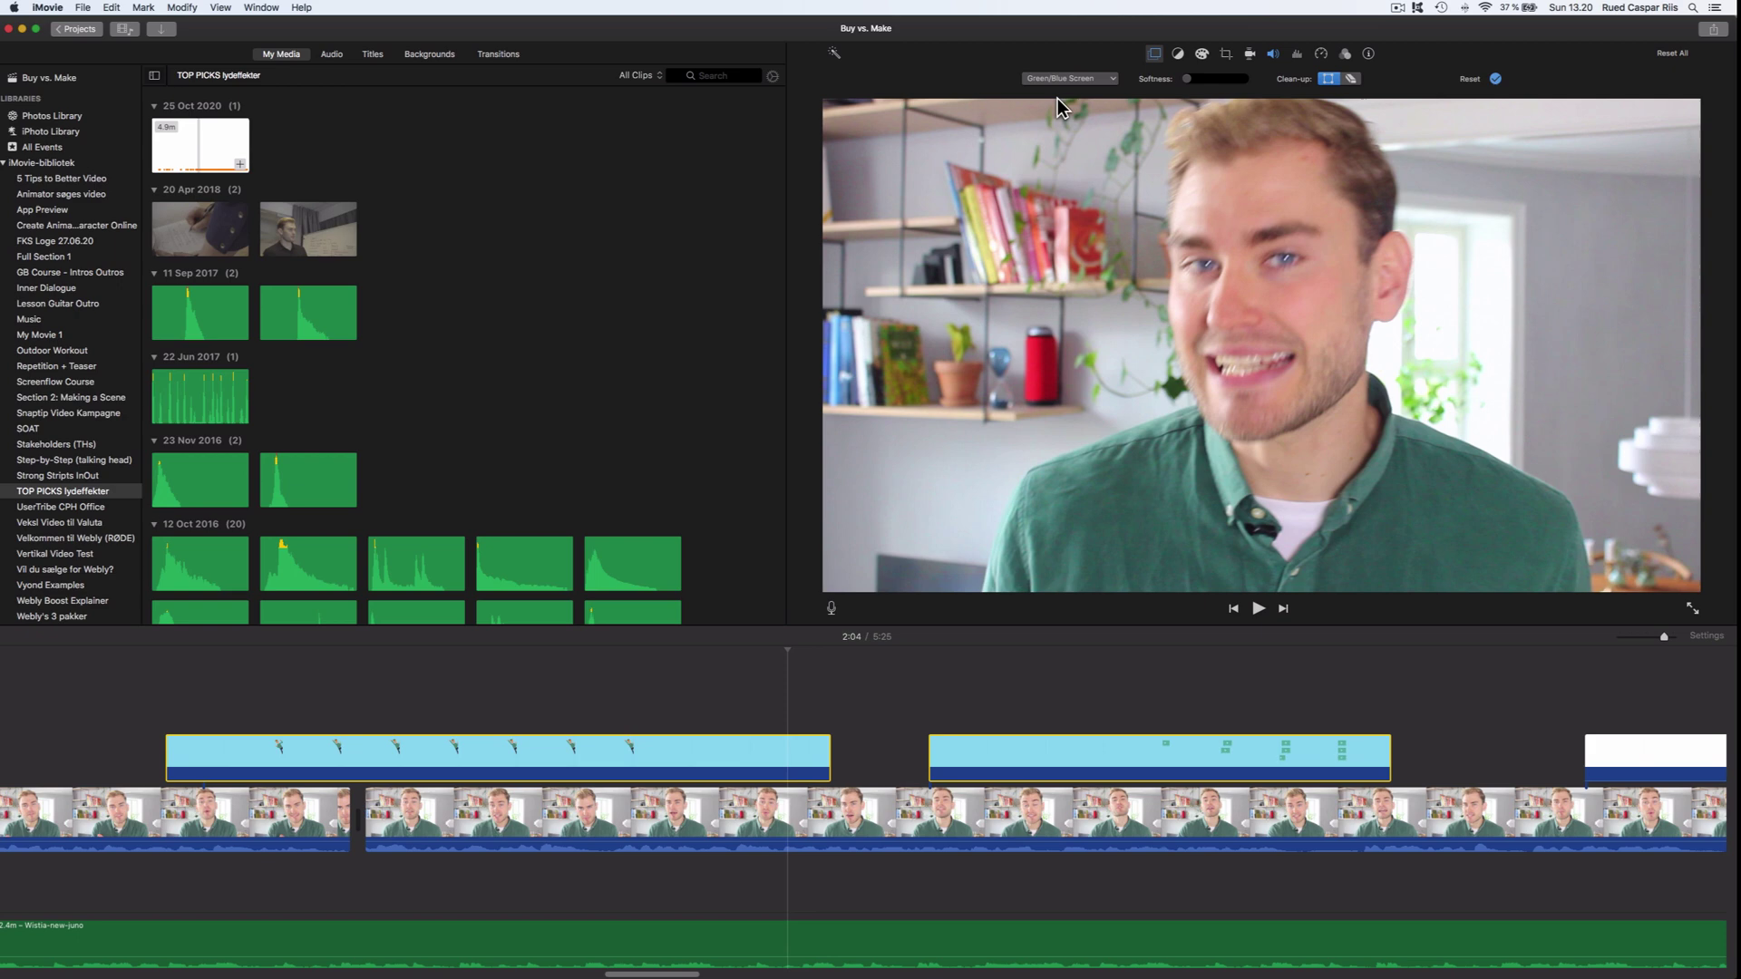
{"action": "left_click", "coordinate": [1058, 128]}
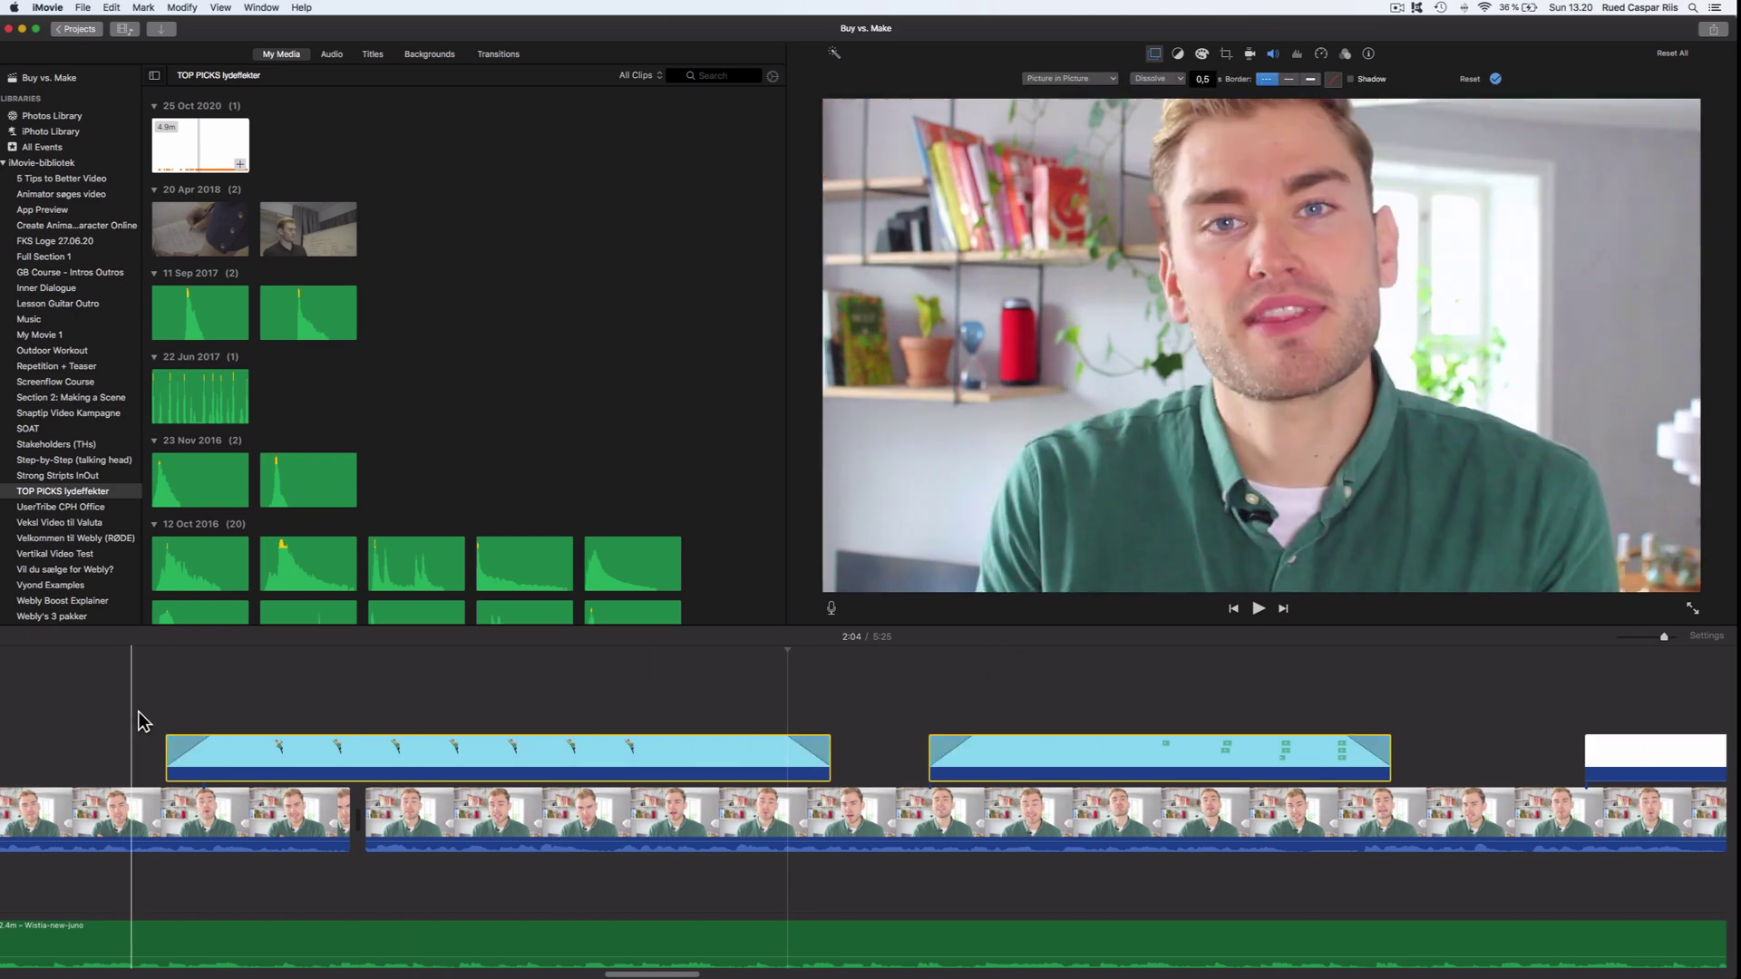
{"action": "left_click", "coordinate": [243, 719]}
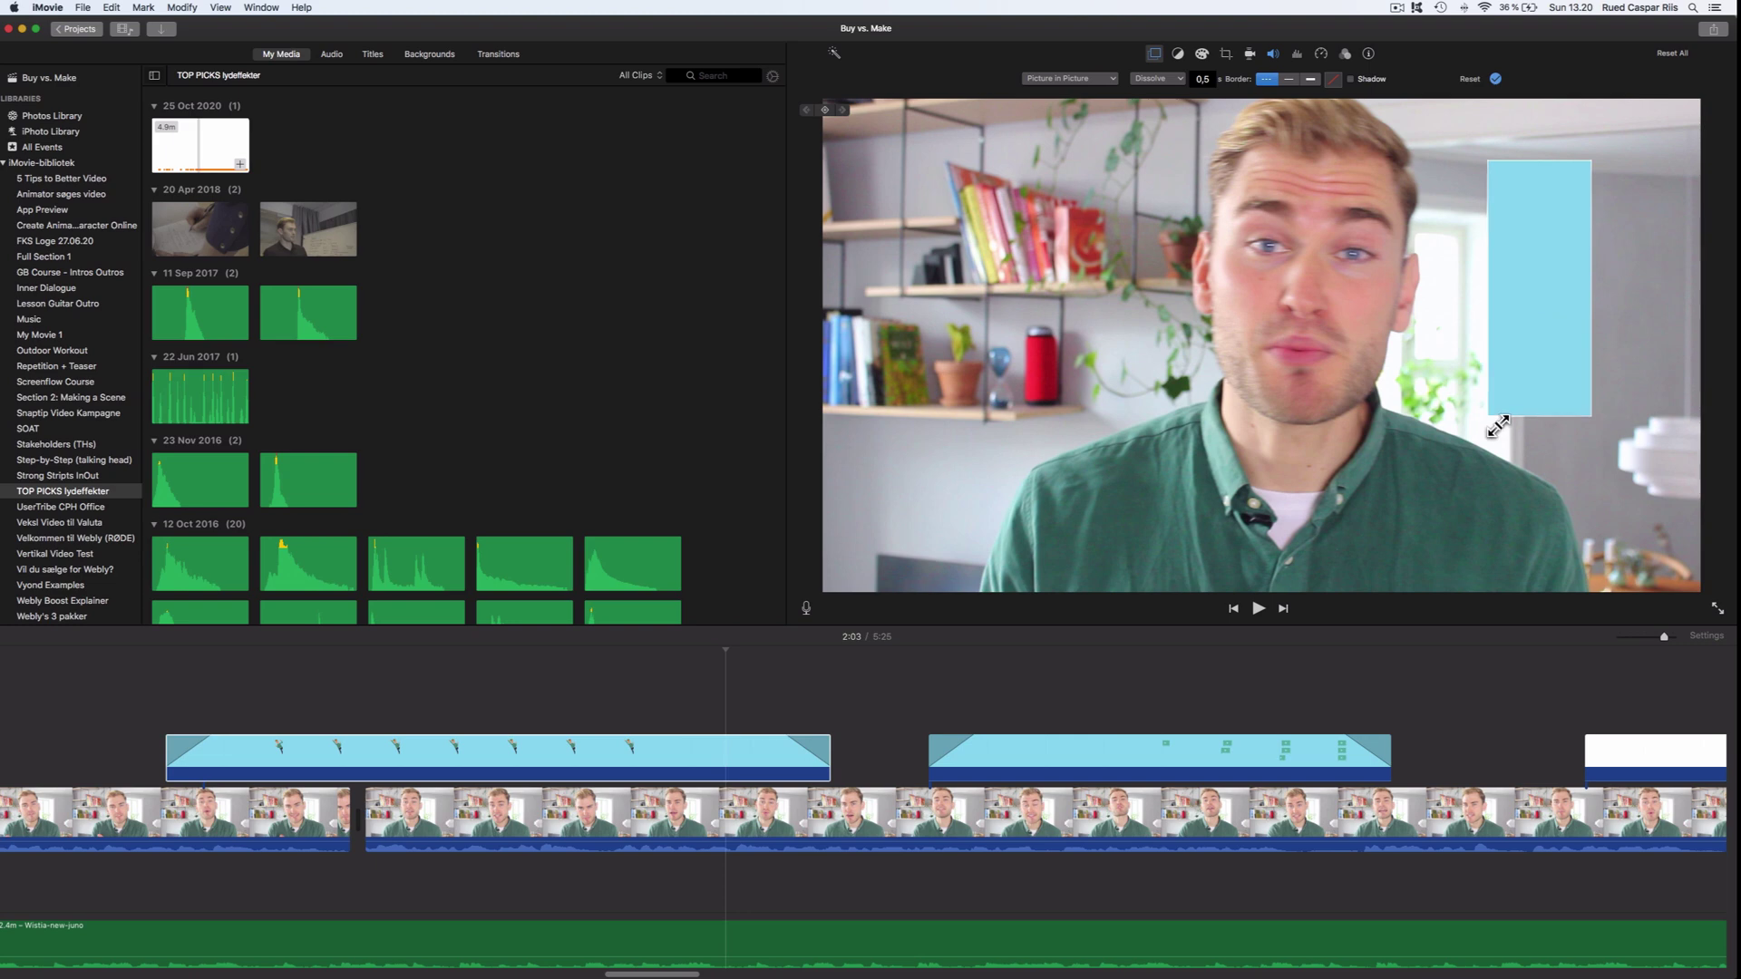
{"action": "left_click_drag", "start_coordinate": [1497, 426], "coordinate": [1475, 593]}
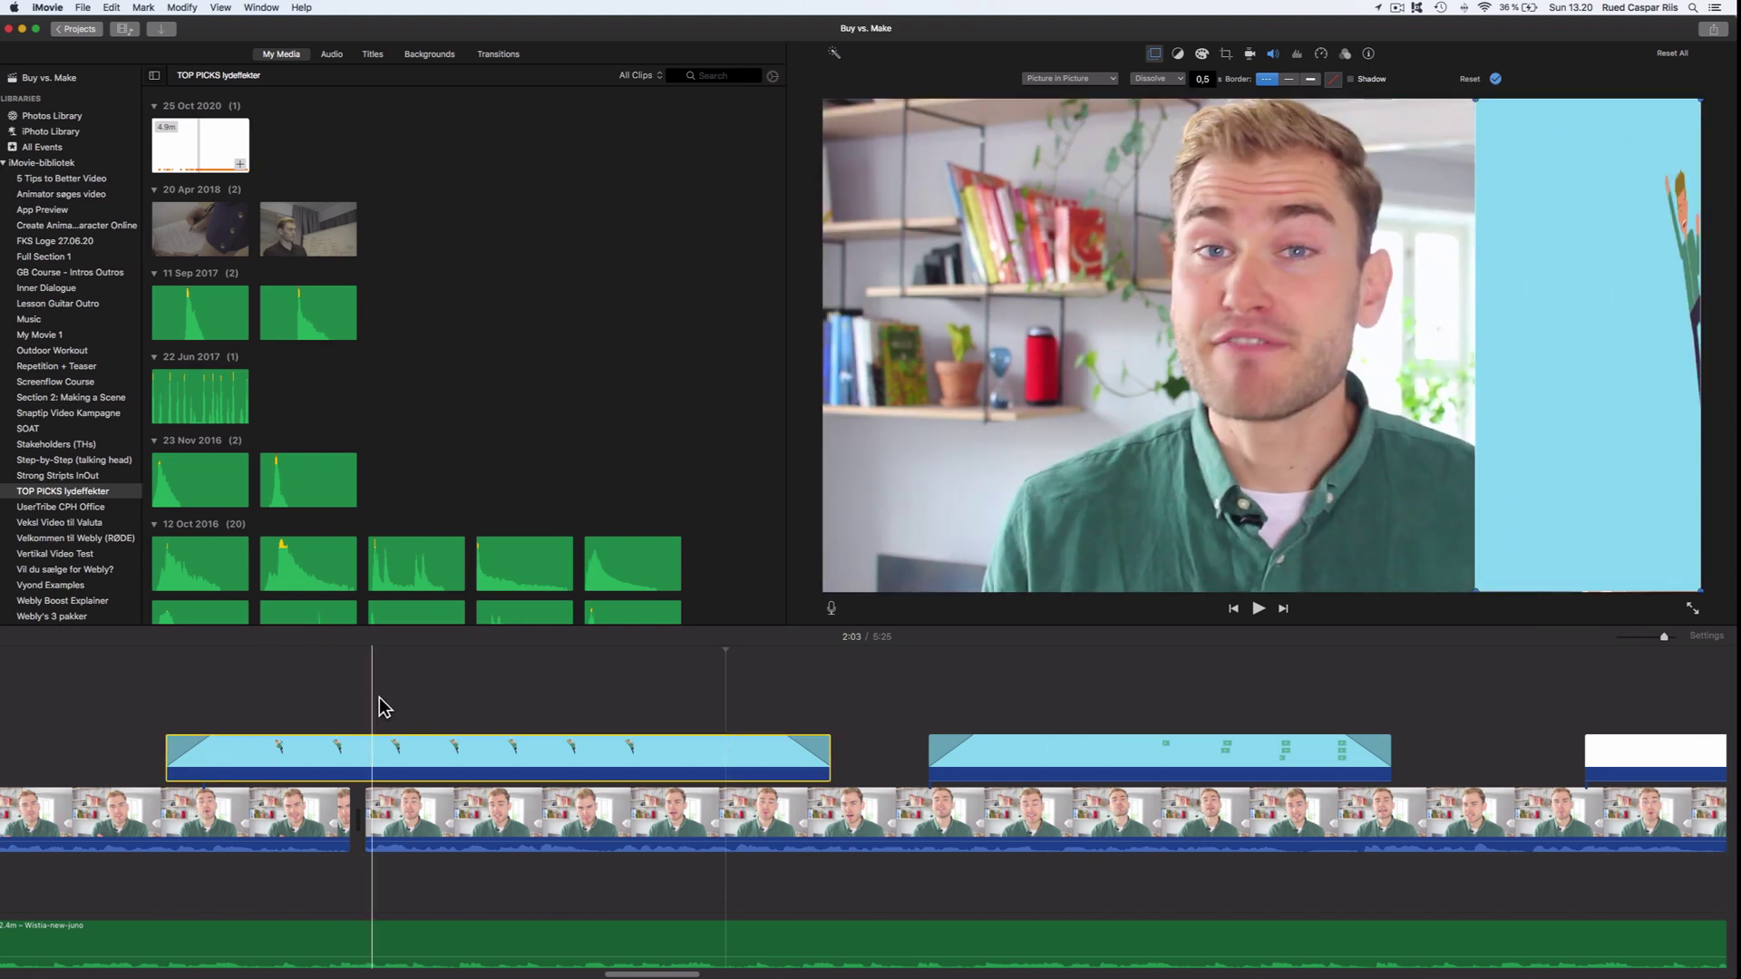
{"action": "left_click", "coordinate": [528, 712]}
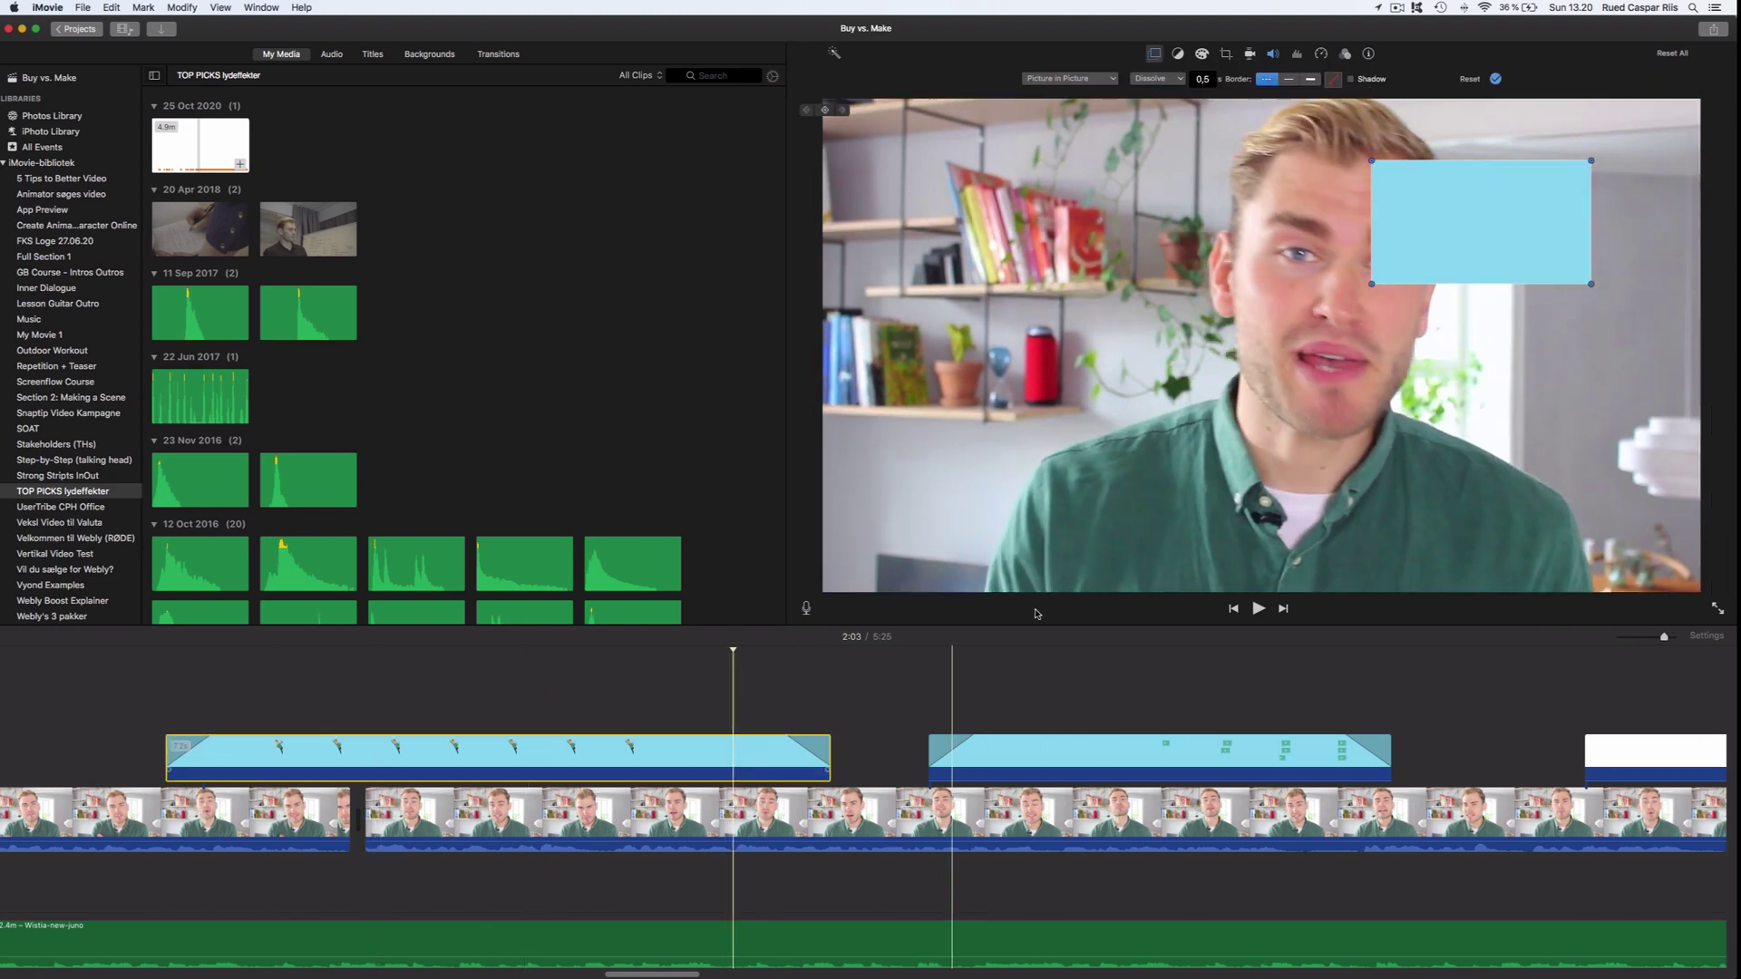
Step: Try Cutaway and Picture in Picture on the character's clip, placing the inset in the video frame's upper-right corner
{"action": "left_click", "coordinate": [1595, 167]}
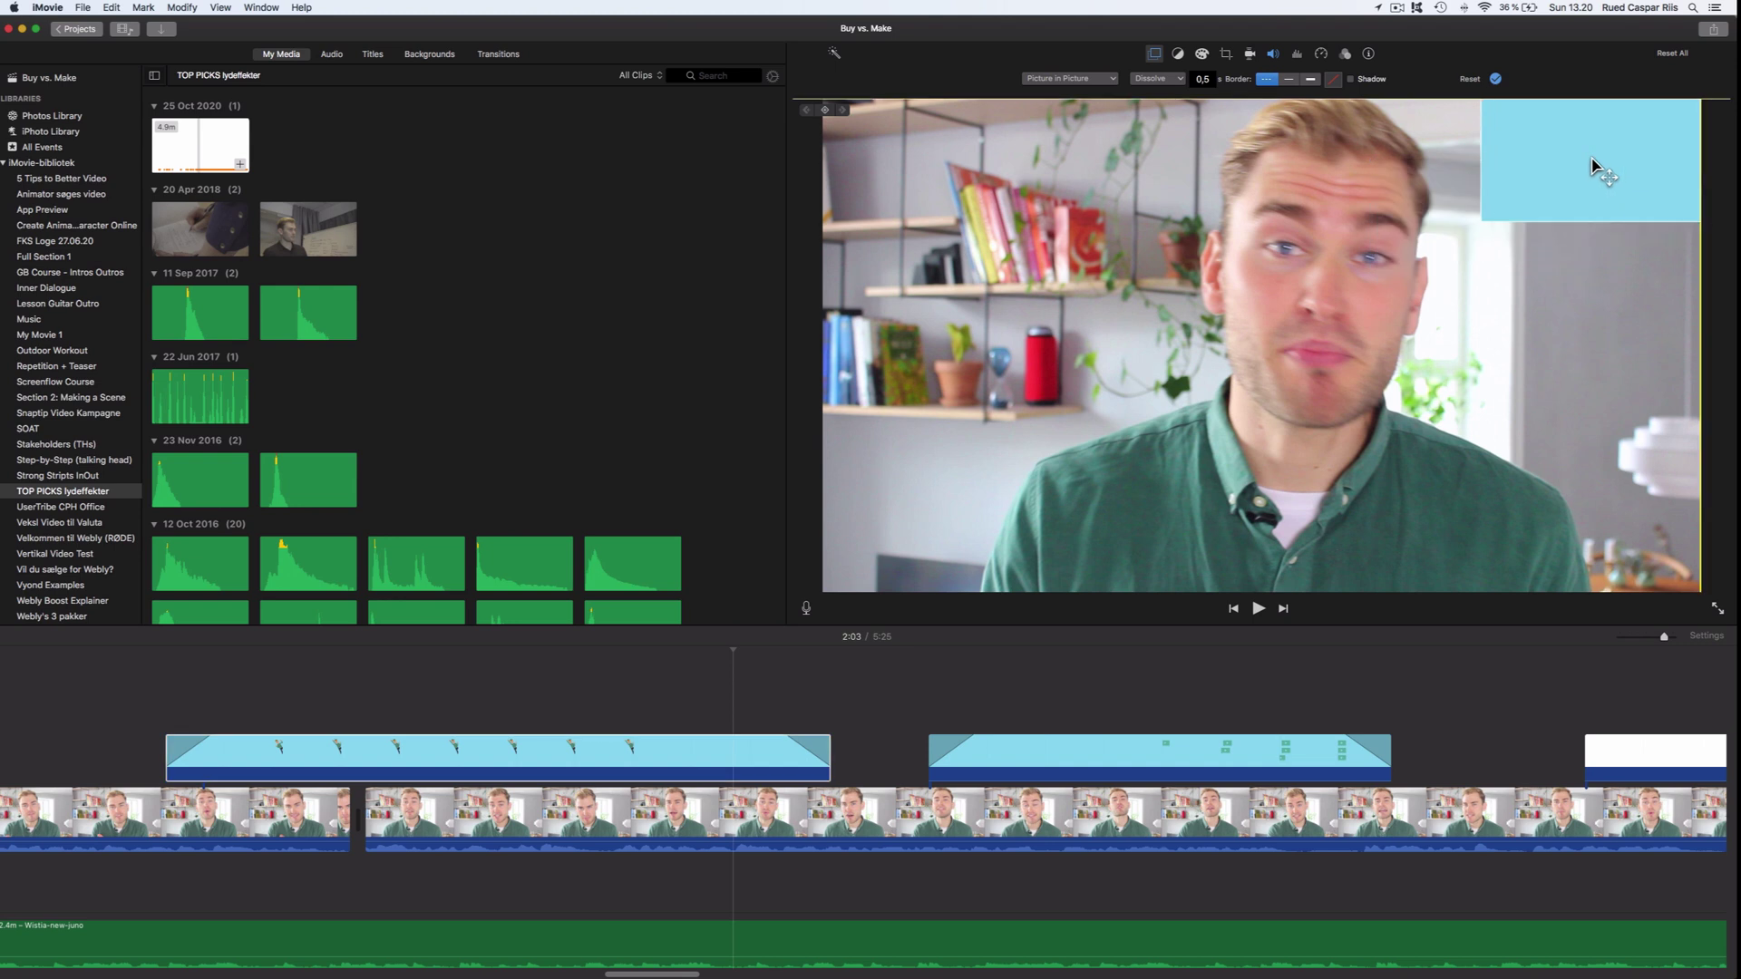
{"action": "left_click", "coordinate": [1107, 79]}
{"action": "left_click", "coordinate": [1088, 98]}
{"action": "left_click", "coordinate": [519, 742]}
{"action": "left_click", "coordinate": [1101, 80]}
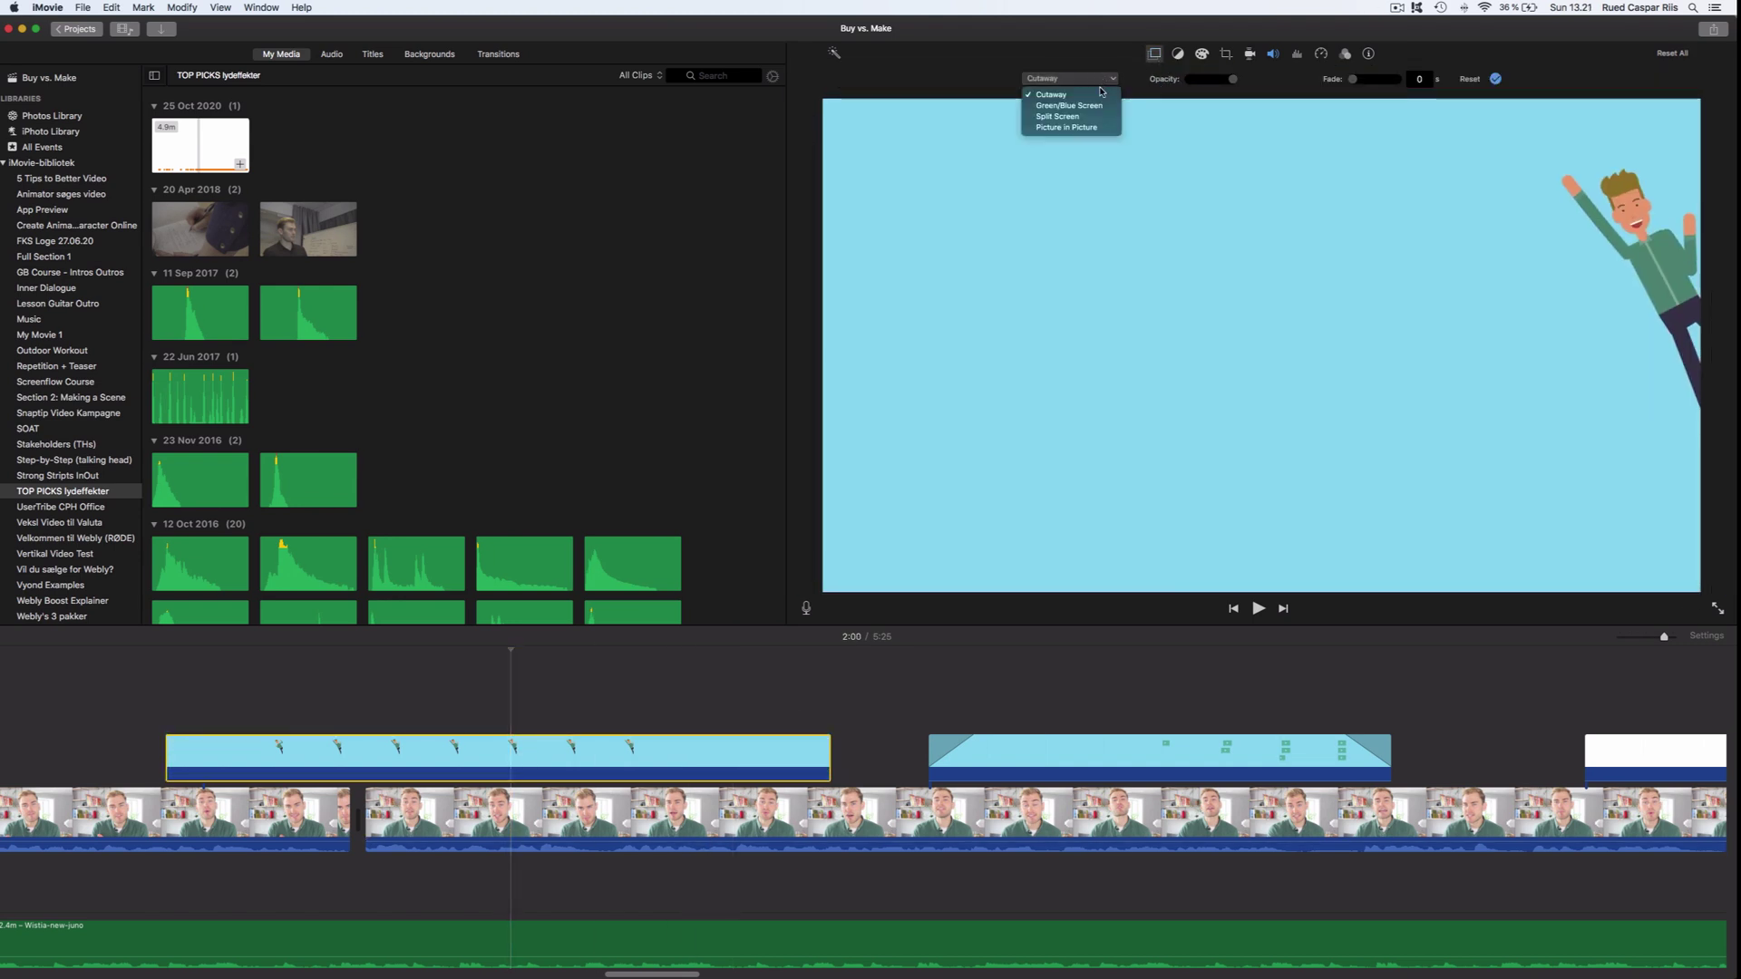
{"action": "left_click", "coordinate": [1101, 127]}
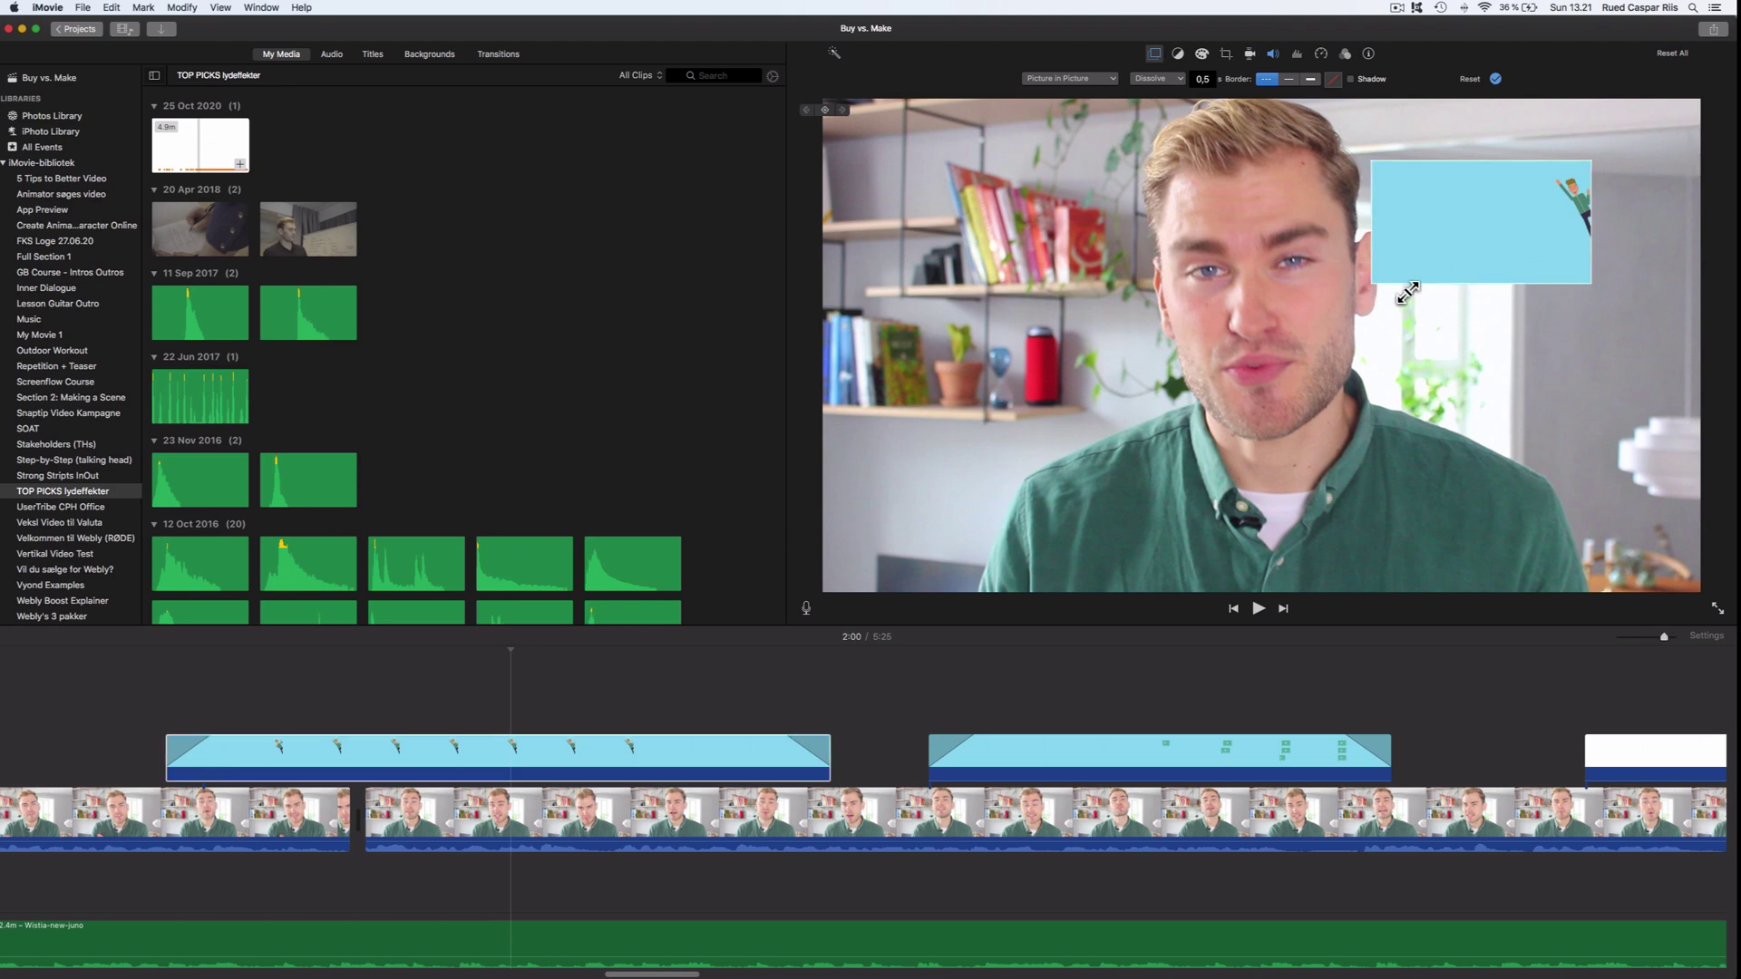
{"action": "left_click_drag", "start_coordinate": [1397, 266], "coordinate": [1515, 169]}
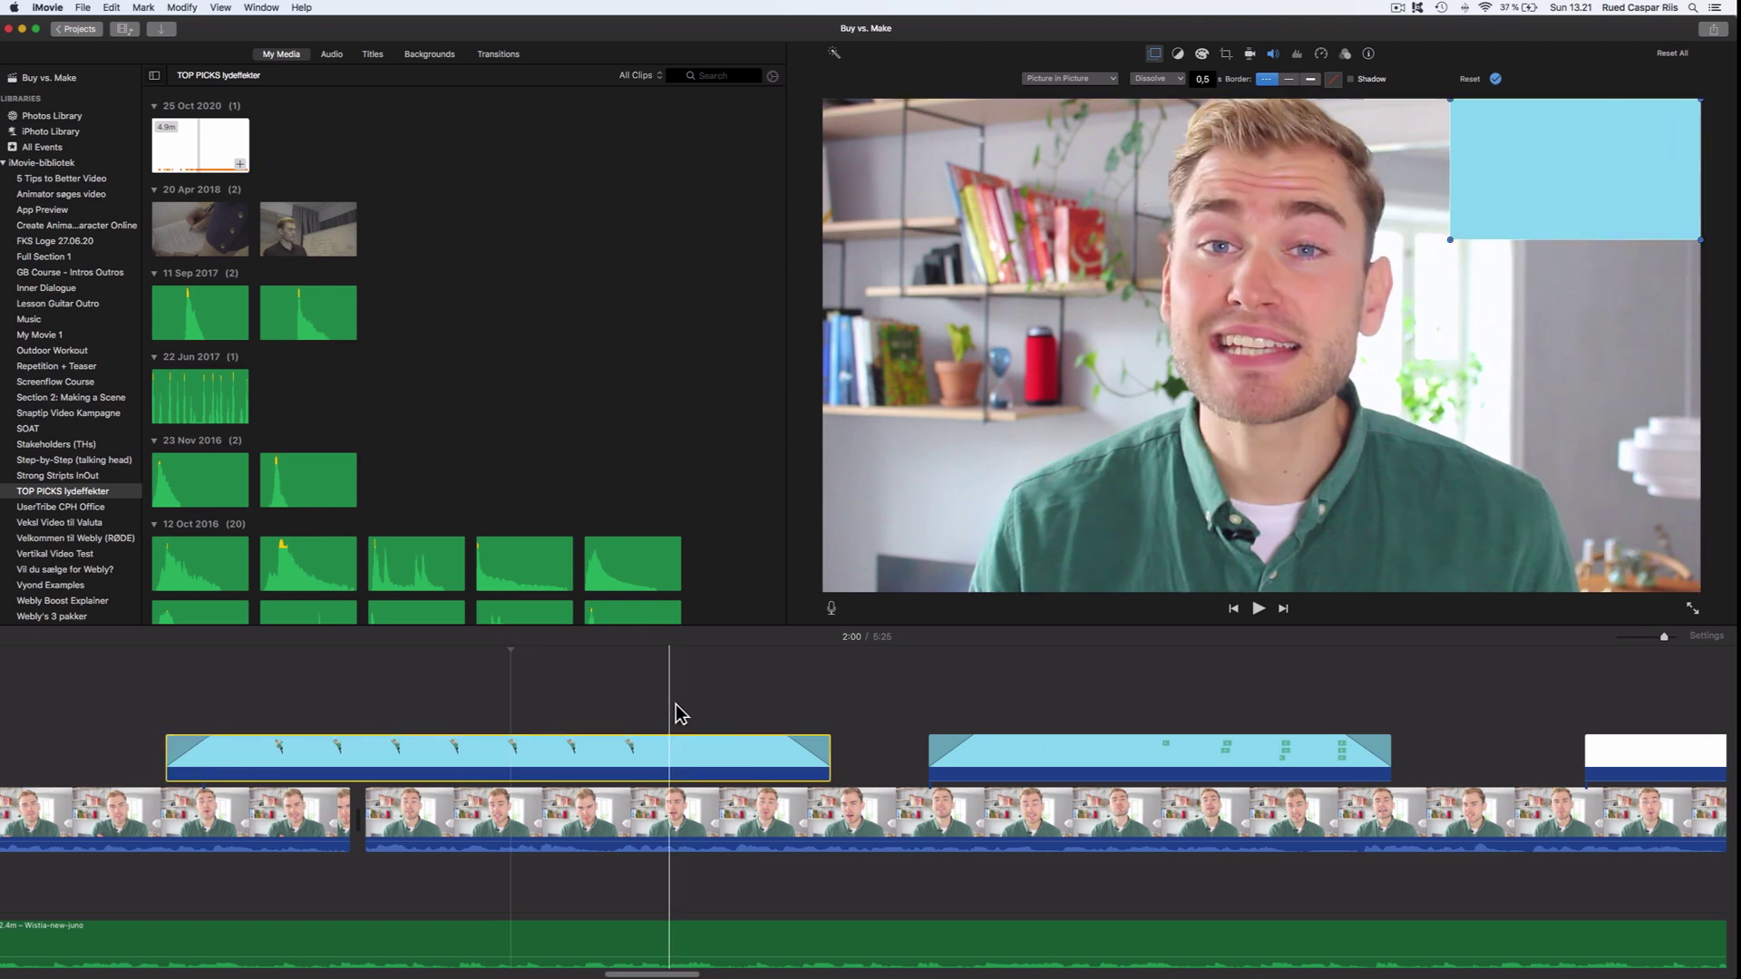
Step: Undo the Picture in Picture changes, the trim and the split on the blue clip
{"action": "left_click", "coordinate": [717, 766]}
{"action": "key", "text": "super+c"}
{"action": "key", "text": "super+z"}
{"action": "key", "text": "super+z"}
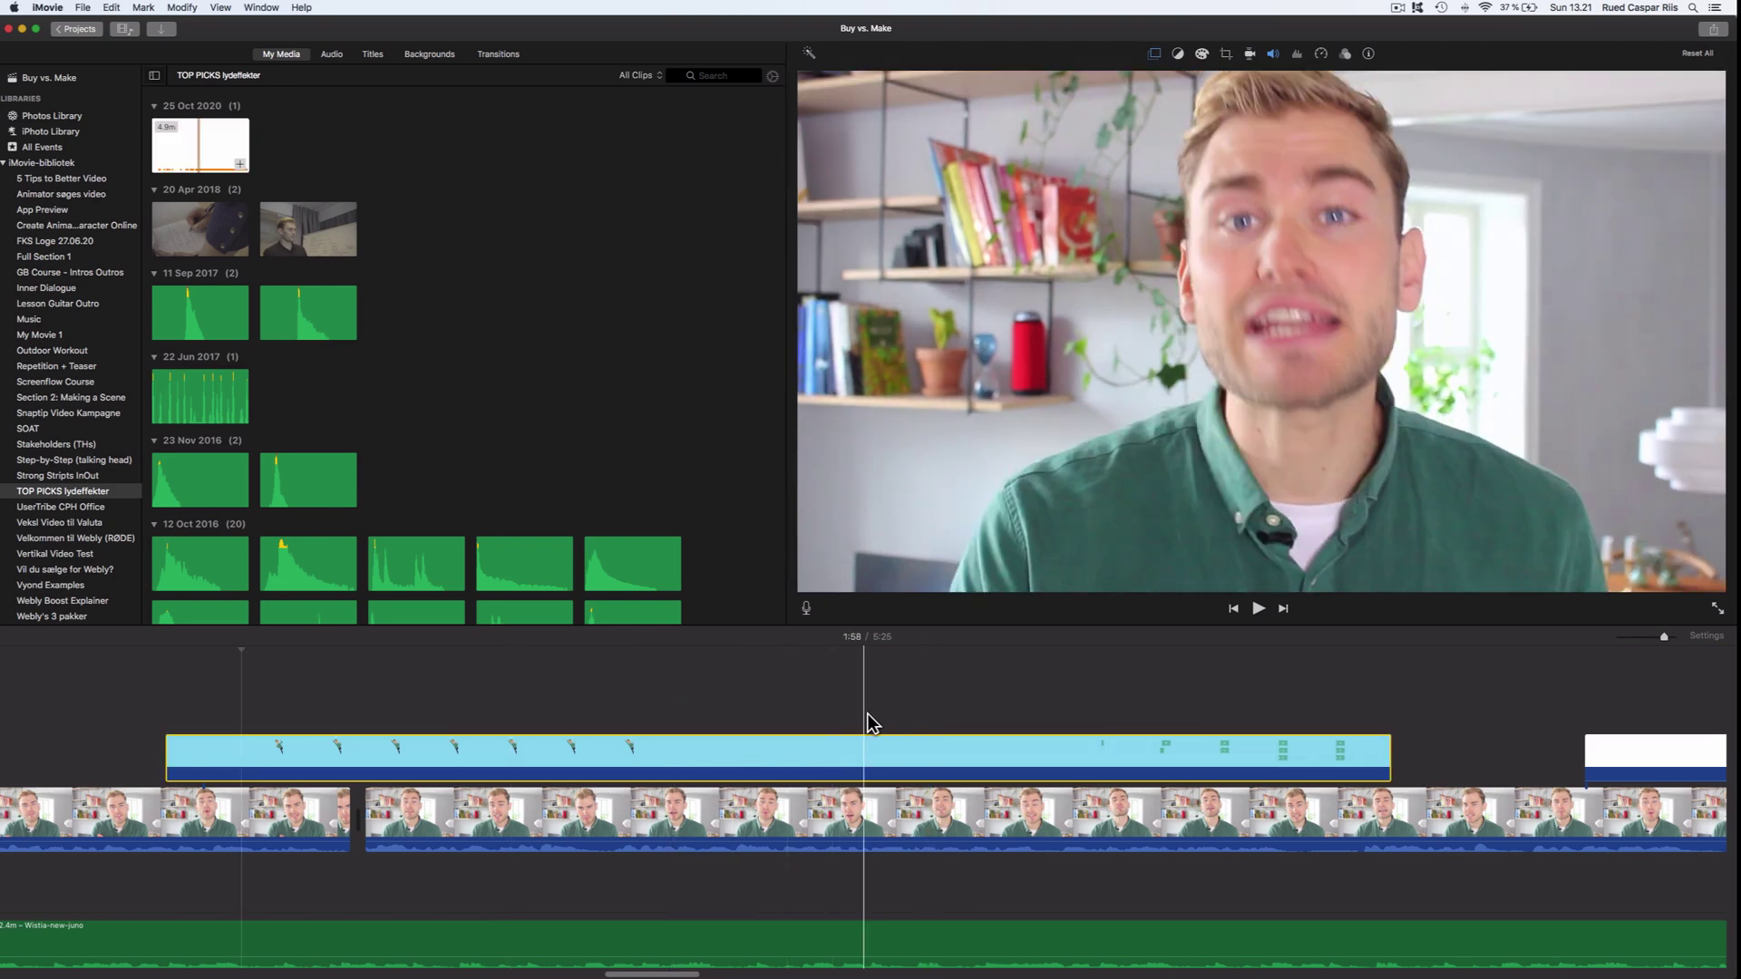
Step: Replay the keyed blue clip and split it after the waving character, before the green video icons appear
{"action": "key", "text": "space"}
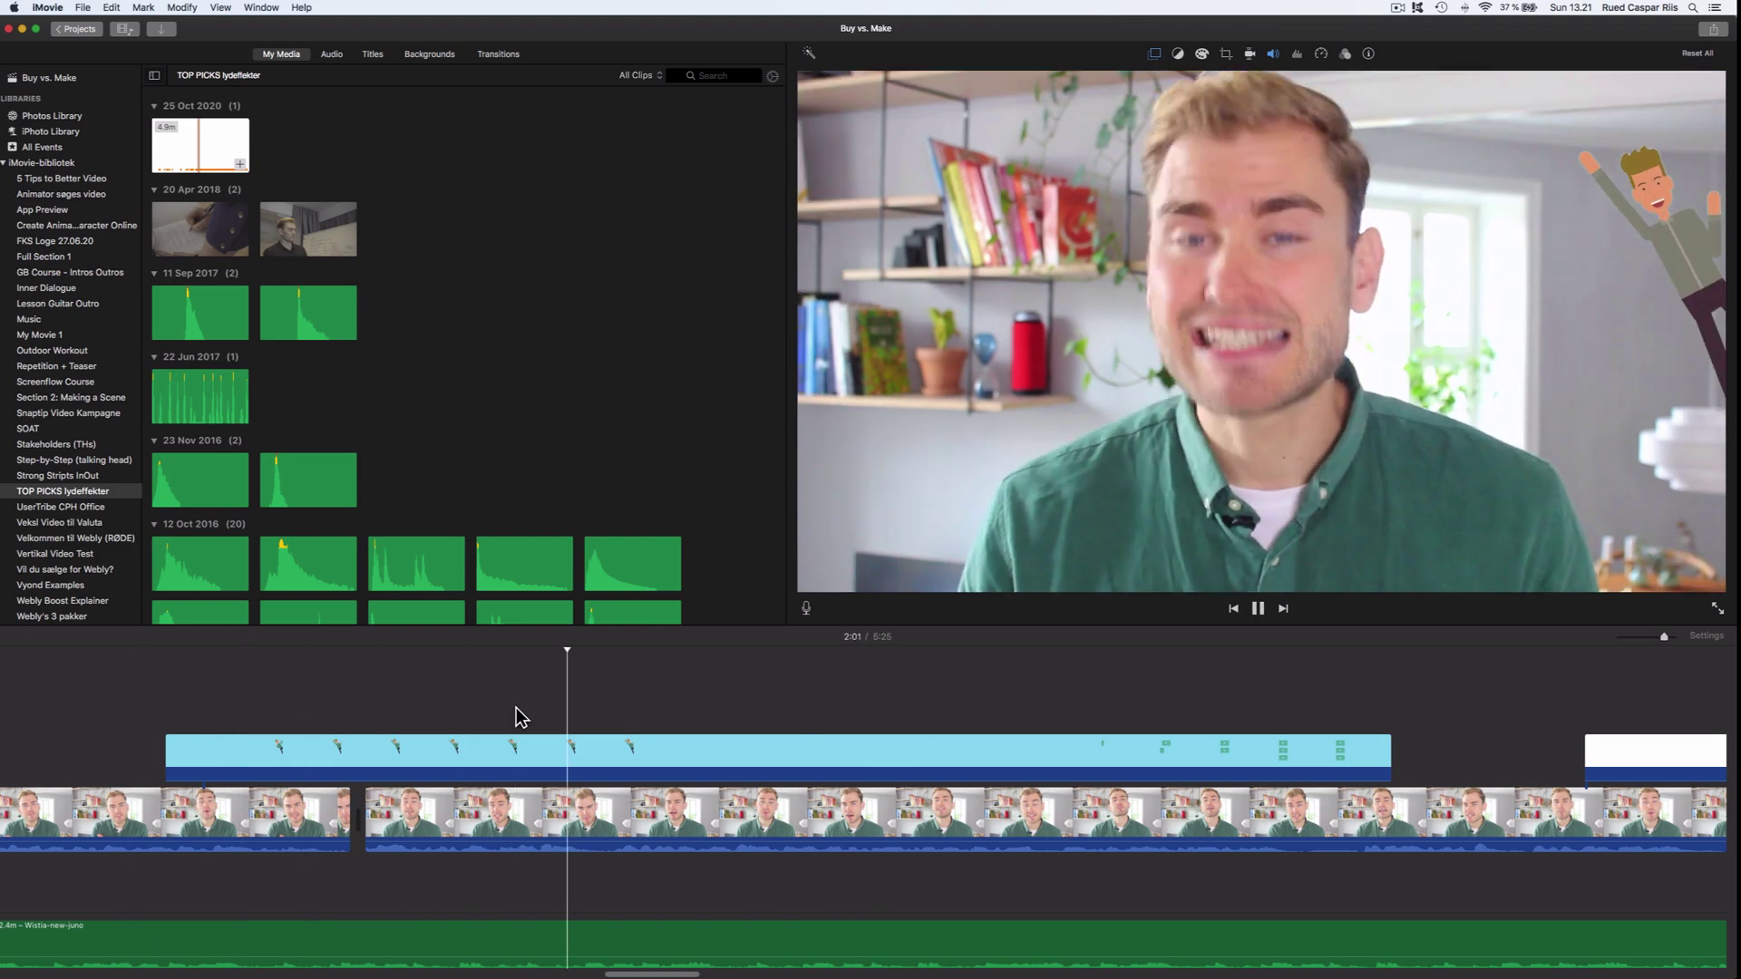
{"action": "scroll", "coordinate": [788, 707], "scroll_direction": "right", "scroll_amount": 5}
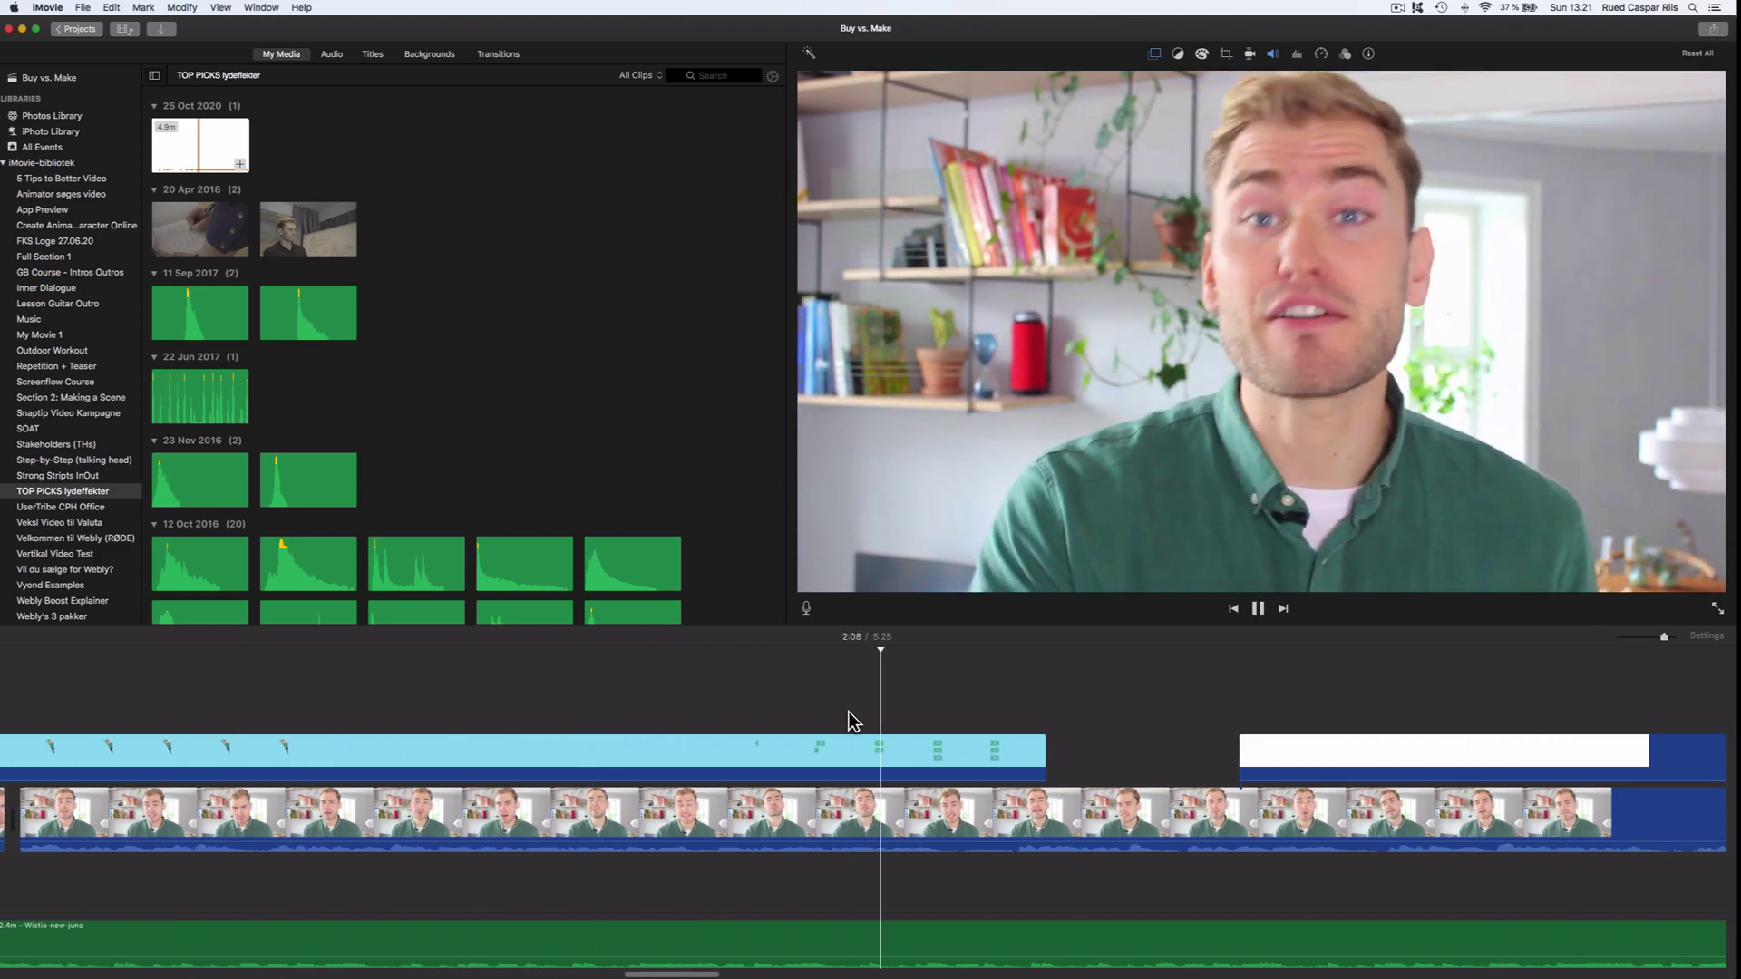
{"action": "left_click", "coordinate": [963, 753]}
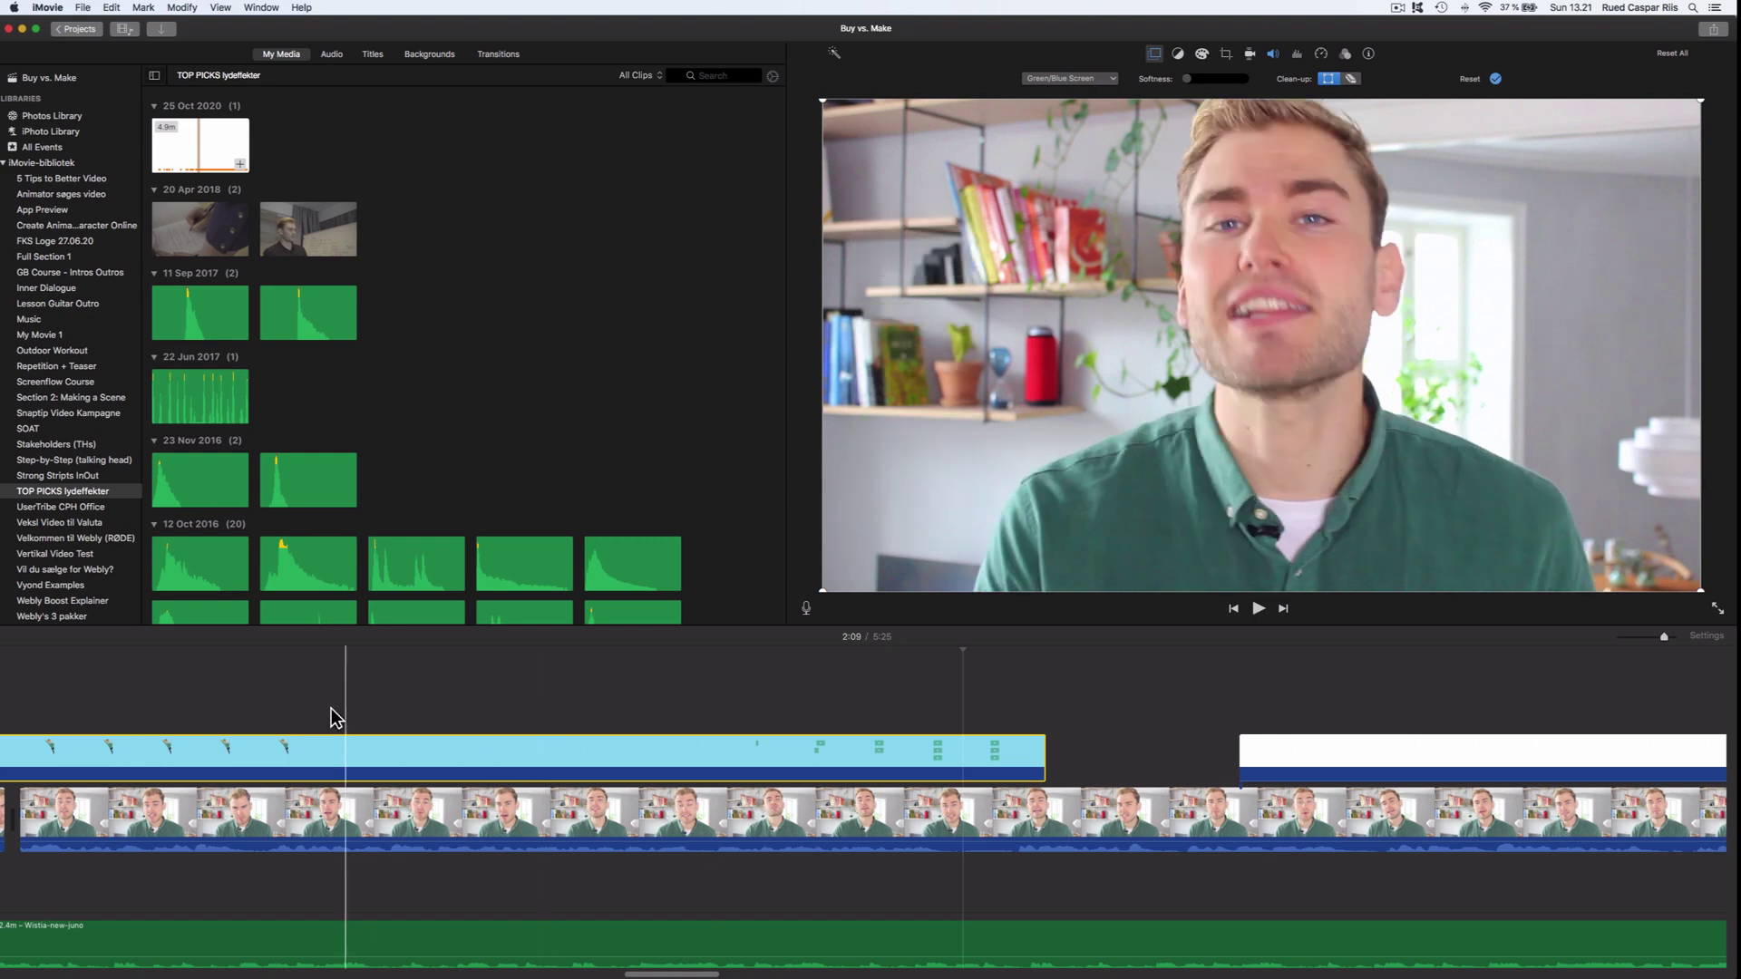
{"action": "left_click", "coordinate": [175, 698]}
{"action": "key", "text": "space"}
{"action": "key", "text": "space"}
{"action": "key", "text": "super+b"}
{"action": "left_click", "coordinate": [286, 748]}
{"action": "left_click", "coordinate": [207, 752]}
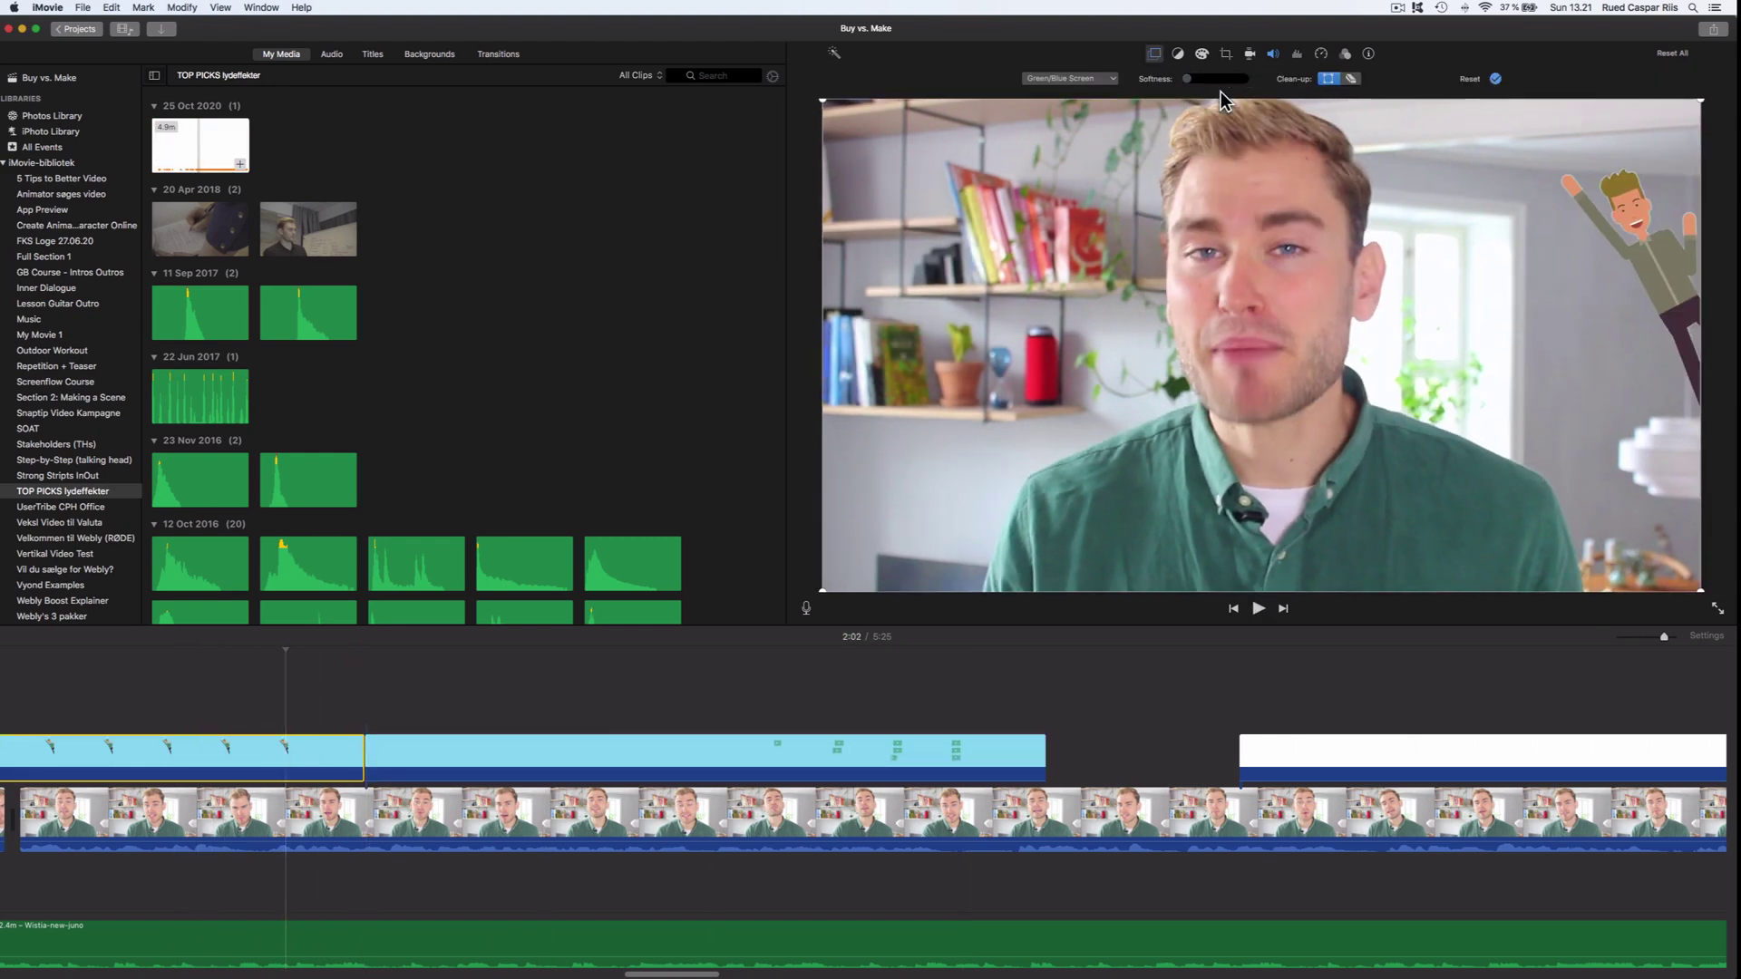
Step: Play back from the waving character through the green video icons to the white animation part to check the overlays
{"action": "left_click", "coordinate": [225, 700]}
{"action": "key", "text": "space"}
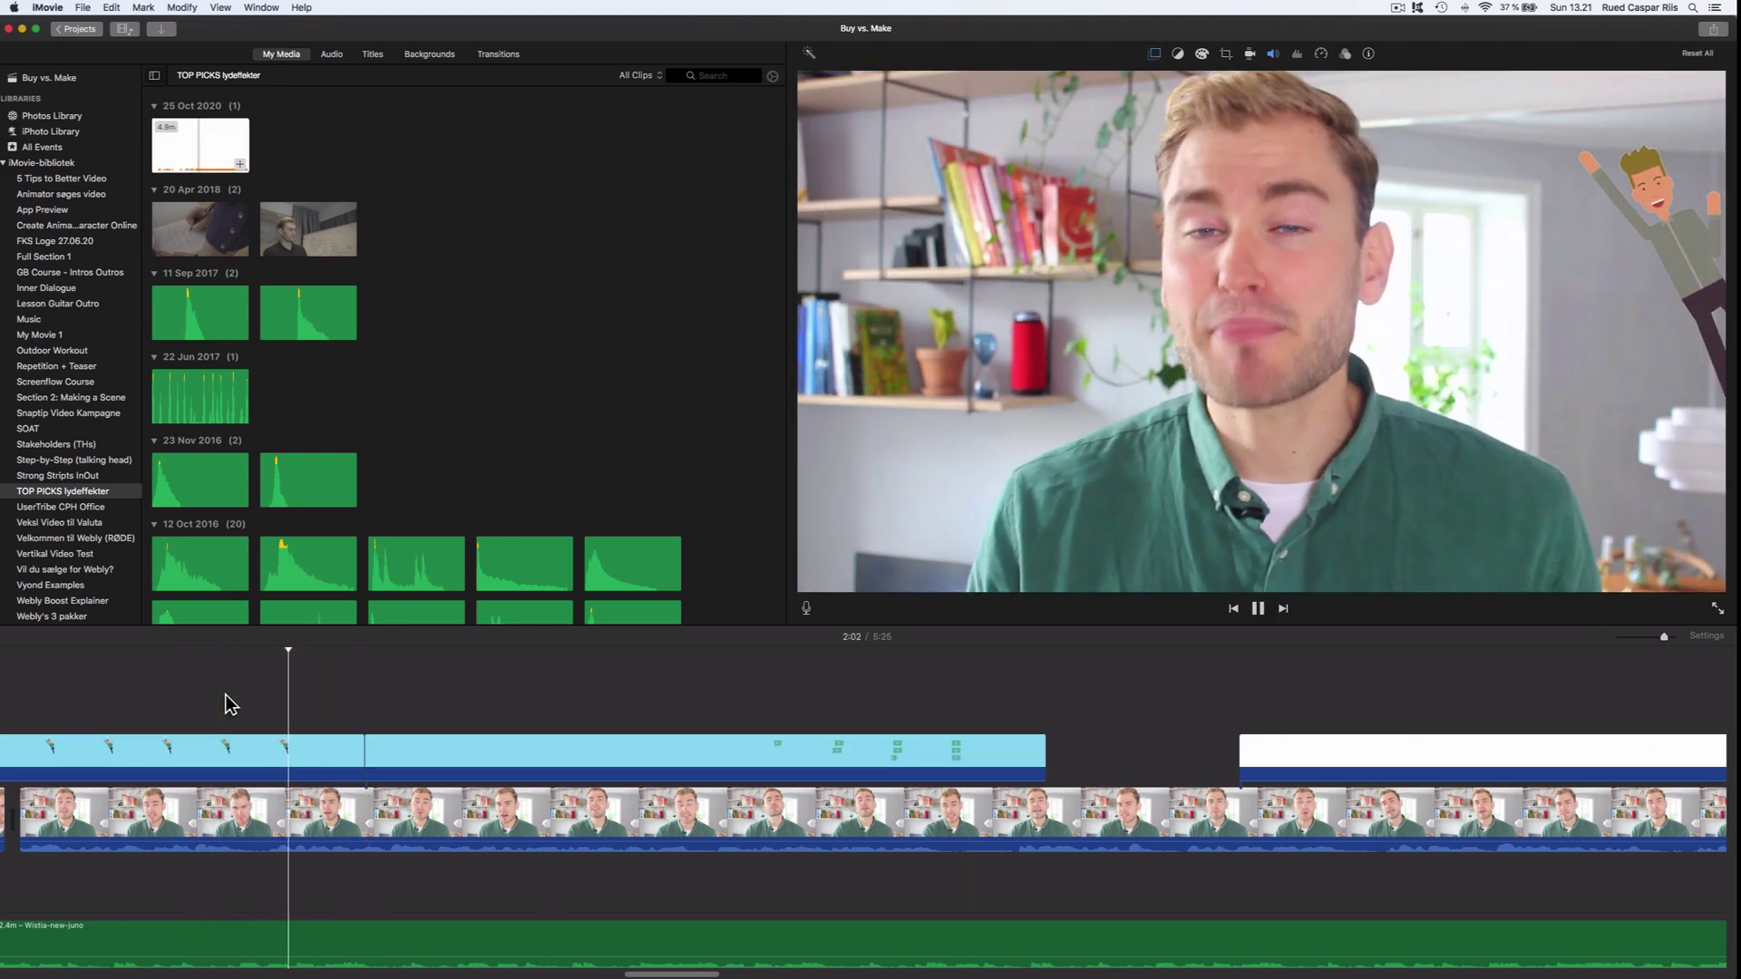
{"action": "left_click", "coordinate": [746, 691]}
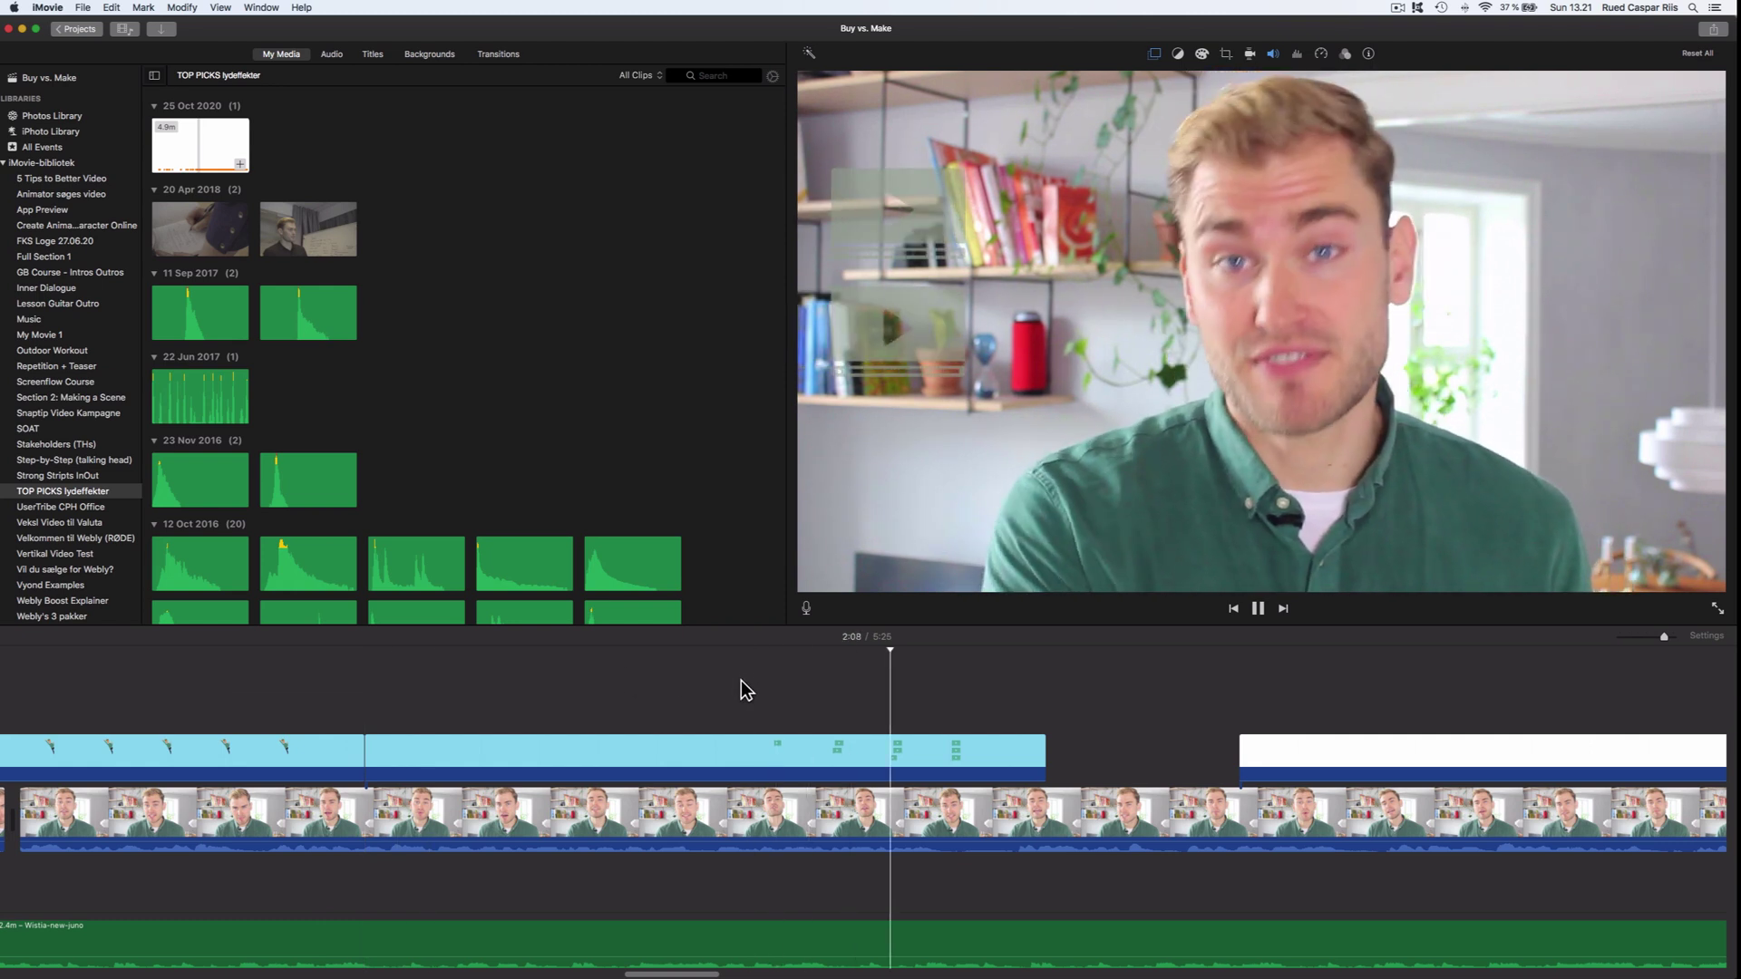
{"action": "scroll", "coordinate": [745, 685], "scroll_direction": "right", "scroll_amount": 3}
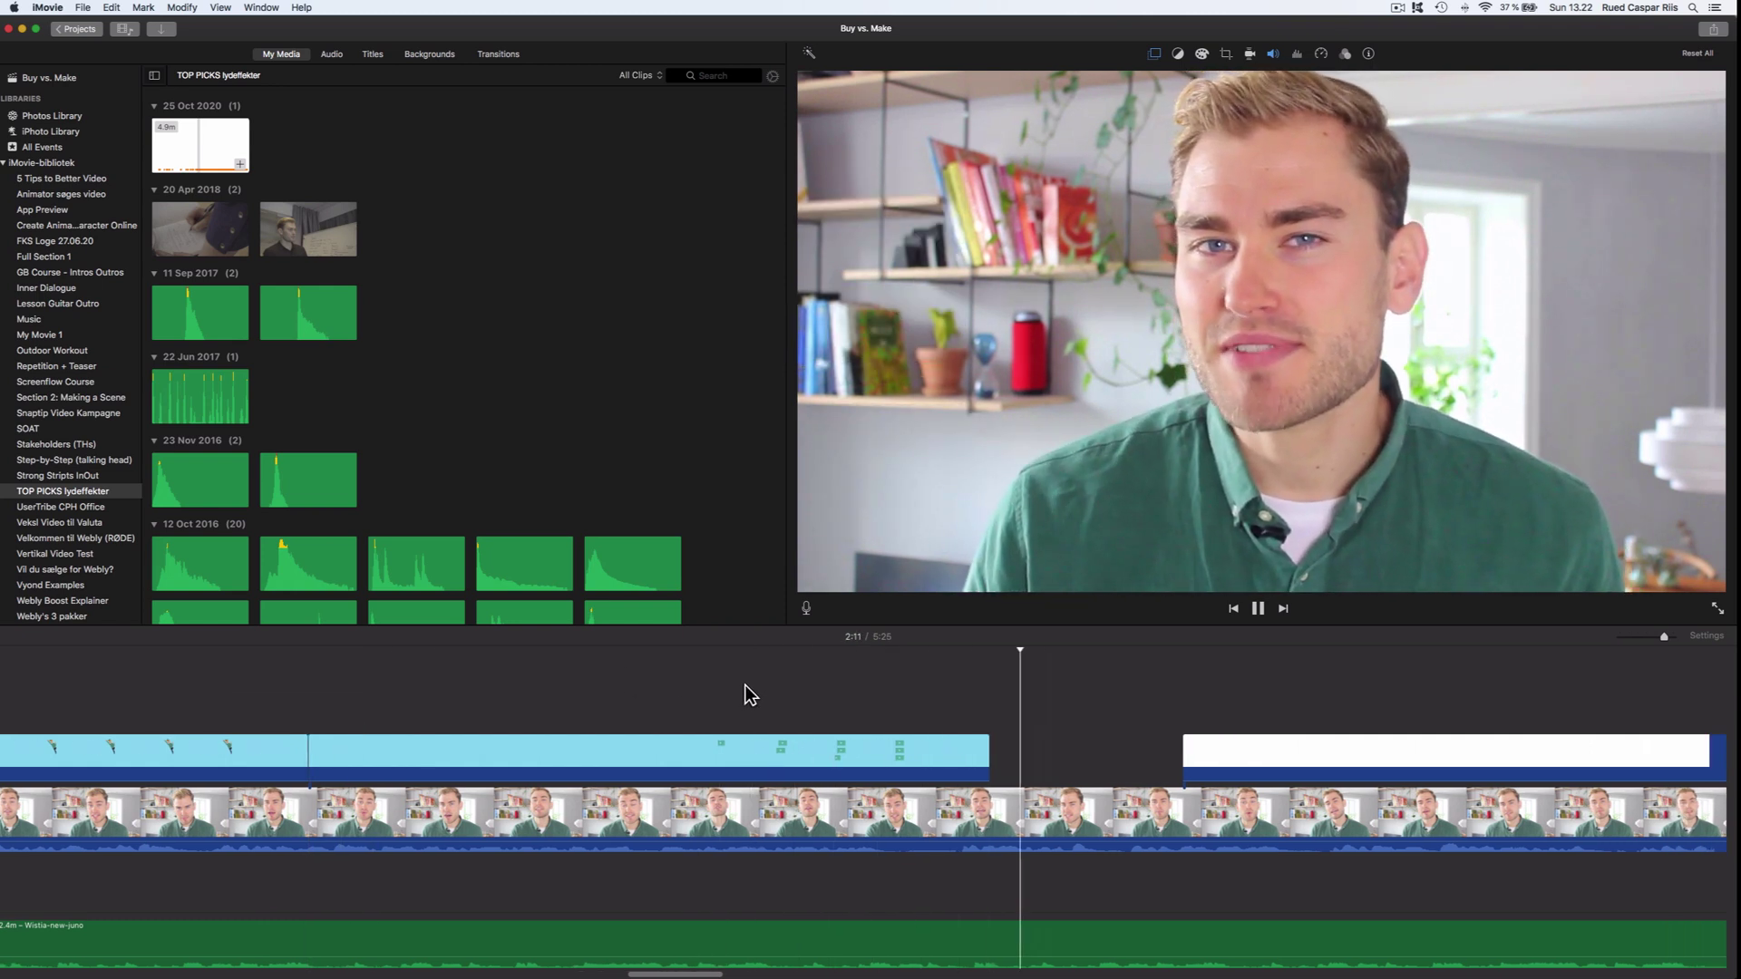
{"action": "scroll", "coordinate": [766, 699], "scroll_direction": "right", "scroll_amount": 5}
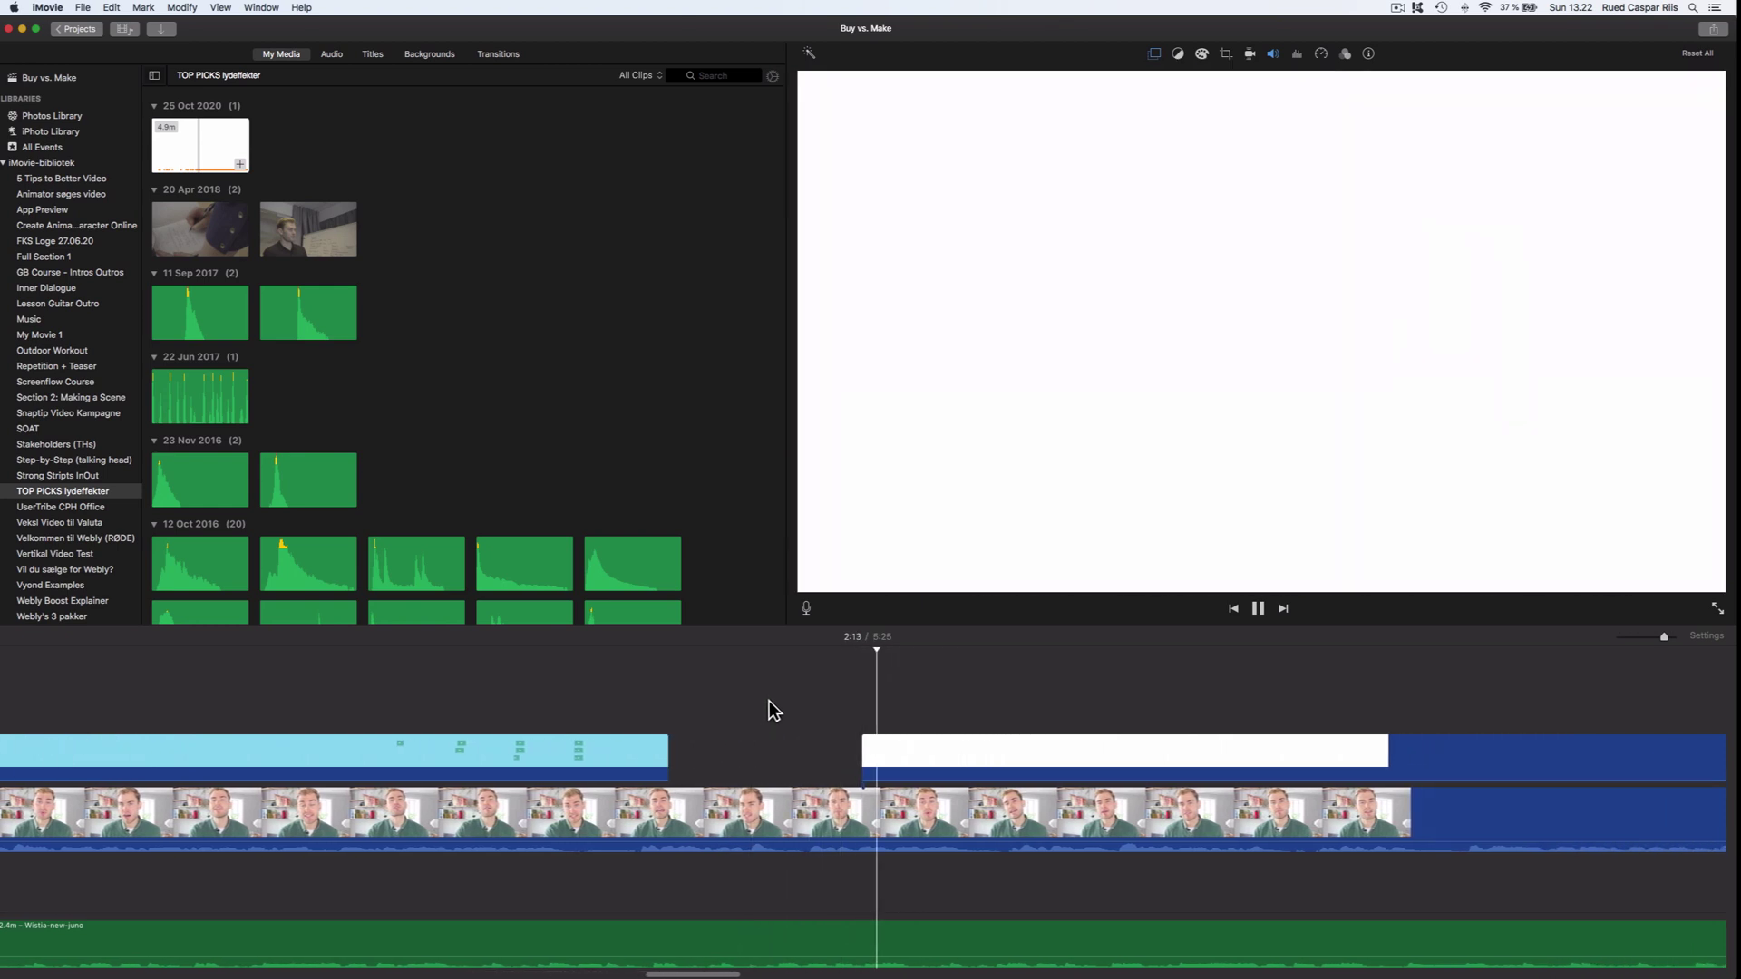
{"action": "scroll", "coordinate": [763, 702], "scroll_direction": "right", "scroll_amount": 1}
Step: Trim the remaining animation's start past its white opening to the university building scene, fine-tuning it against the next talking-head clip
{"action": "key", "text": "space"}
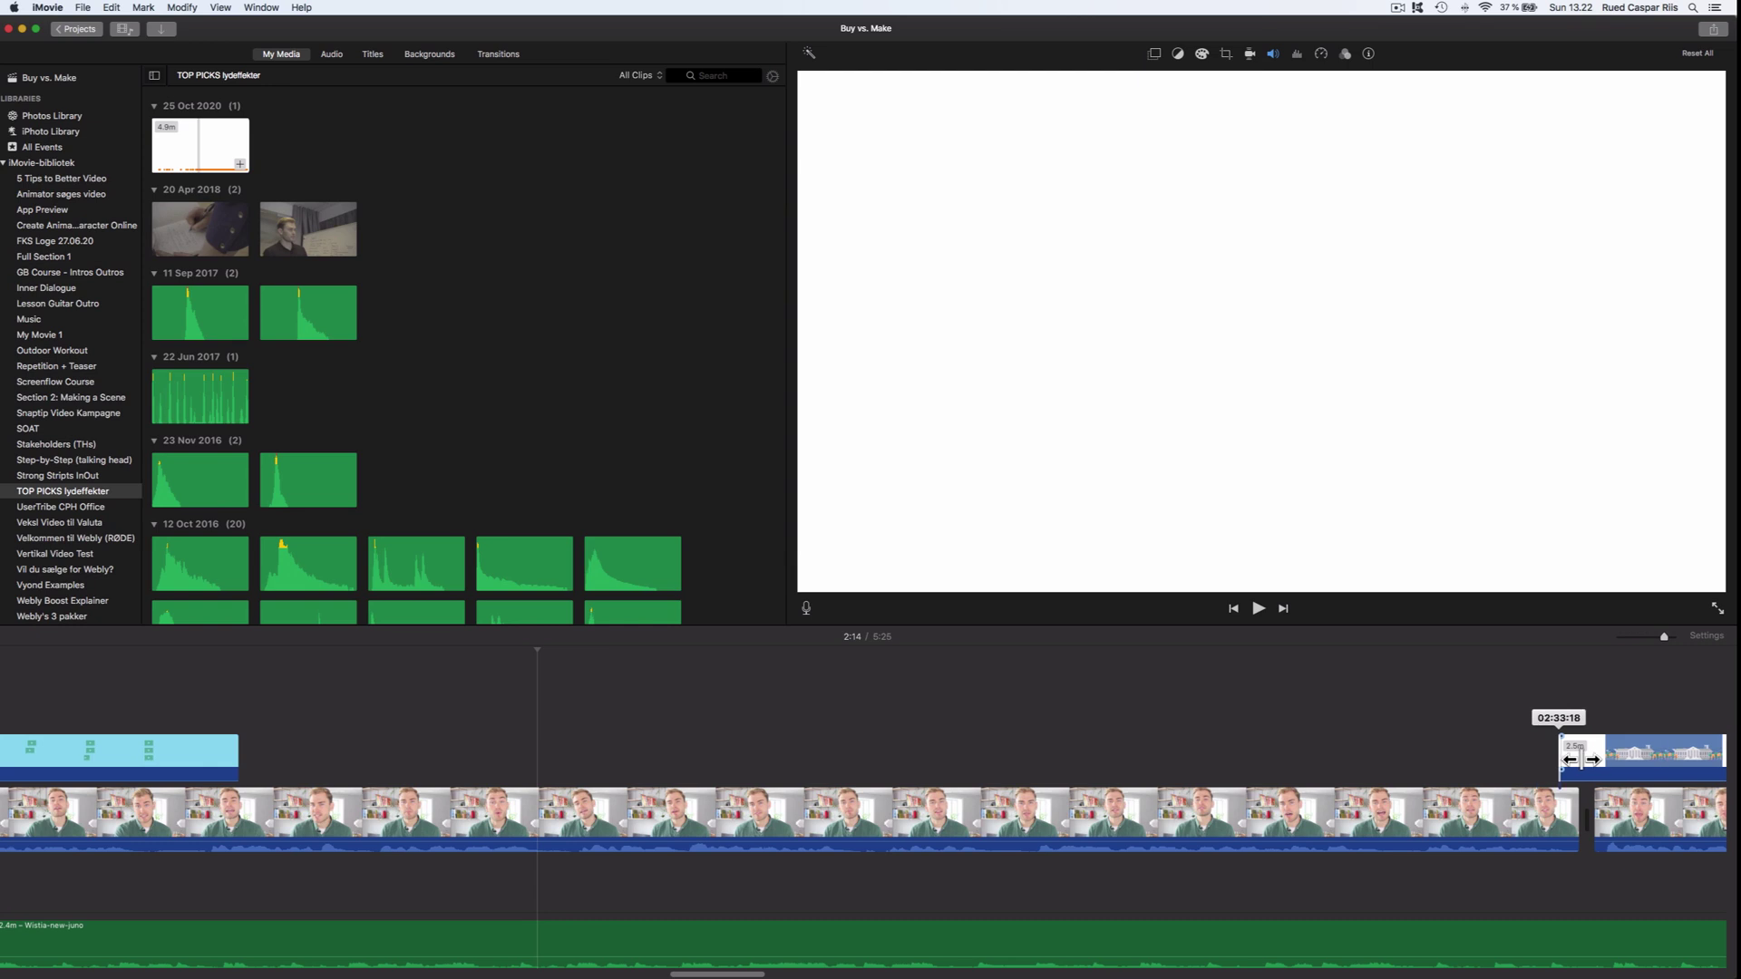
{"action": "left_click_drag", "start_coordinate": [1605, 756], "coordinate": [1632, 757]}
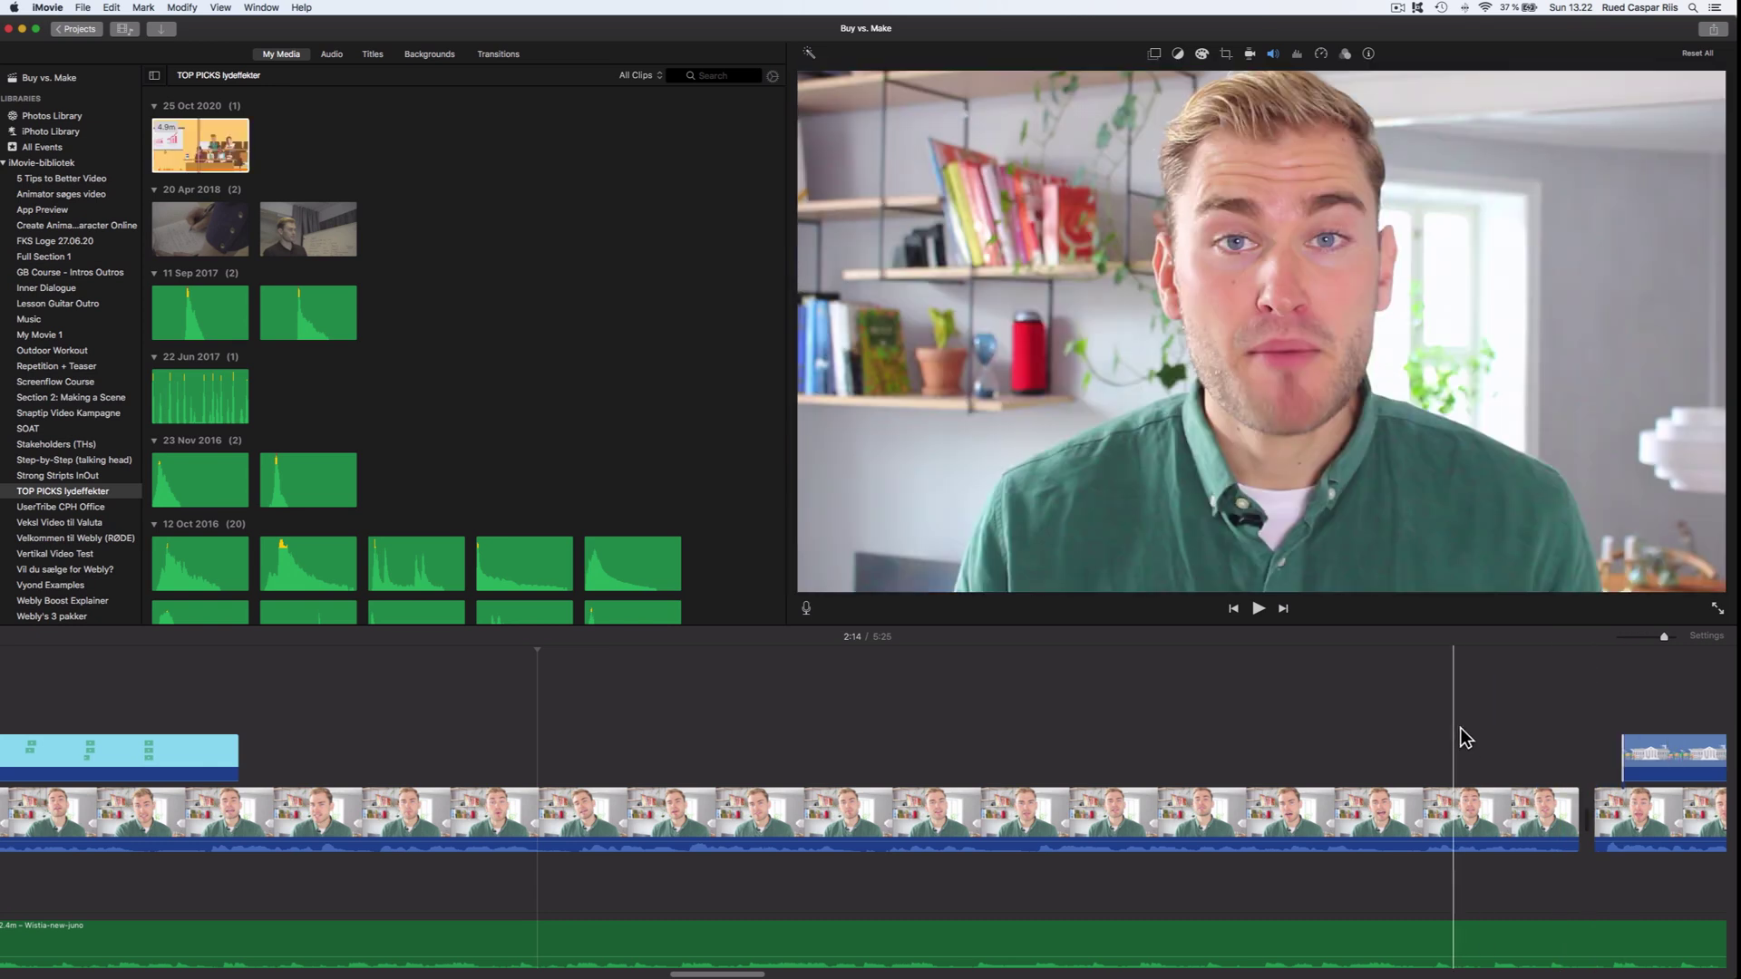
{"action": "left_click", "coordinate": [1460, 729]}
{"action": "key", "text": "space"}
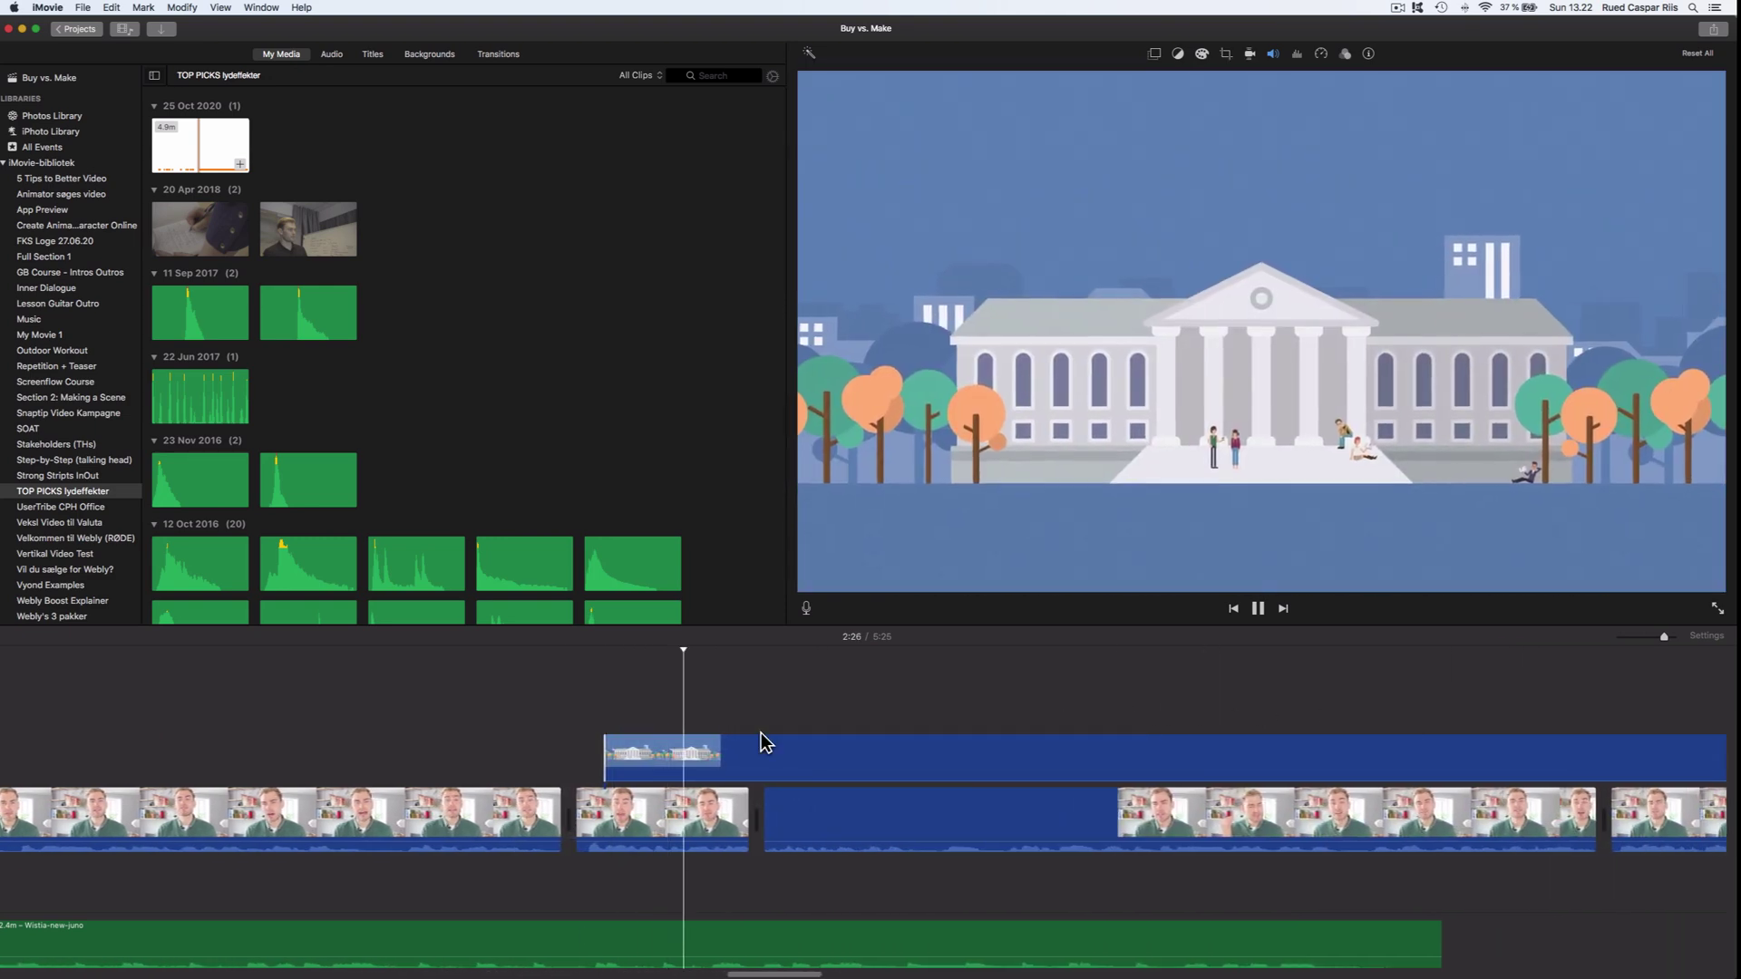
{"action": "key", "text": "space"}
{"action": "left_click_drag", "start_coordinate": [604, 756], "coordinate": [617, 757]}
Step: Play through the university, classroom and Transaction Cost Economics scenes to the numbered list to check their timing against the speech
{"action": "key", "text": "space"}
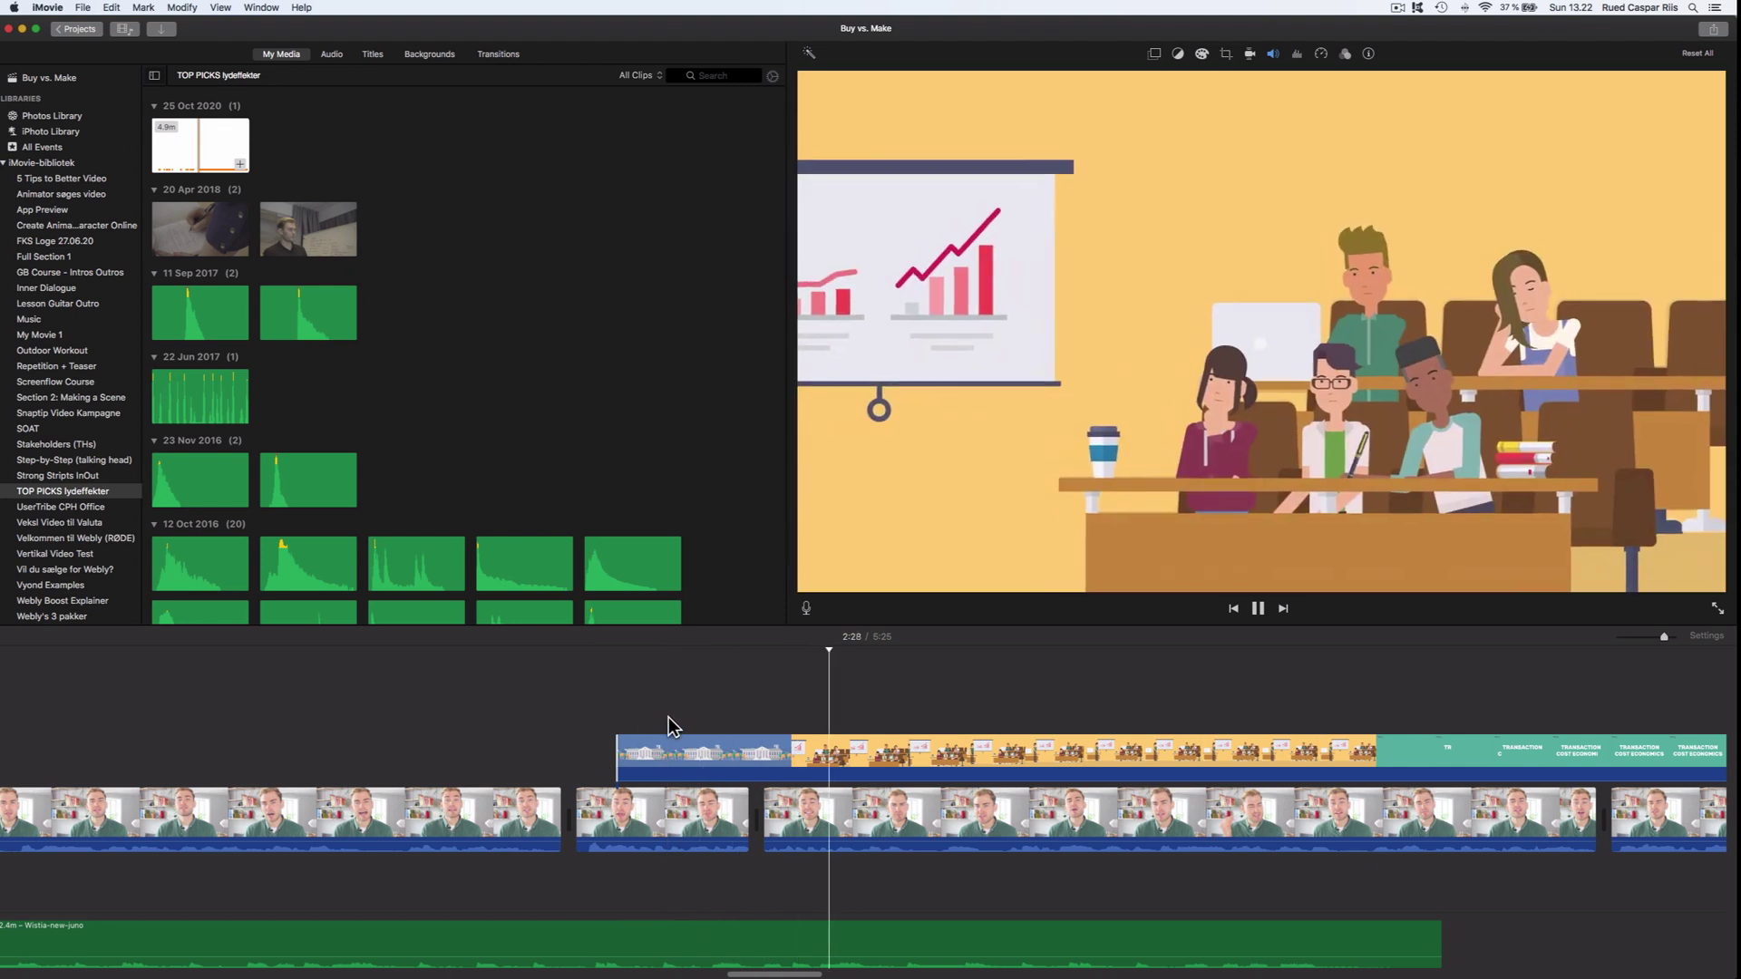
{"action": "scroll", "coordinate": [672, 707], "scroll_direction": "right", "scroll_amount": 4}
{"action": "scroll", "coordinate": [689, 714], "scroll_direction": "right", "scroll_amount": 1}
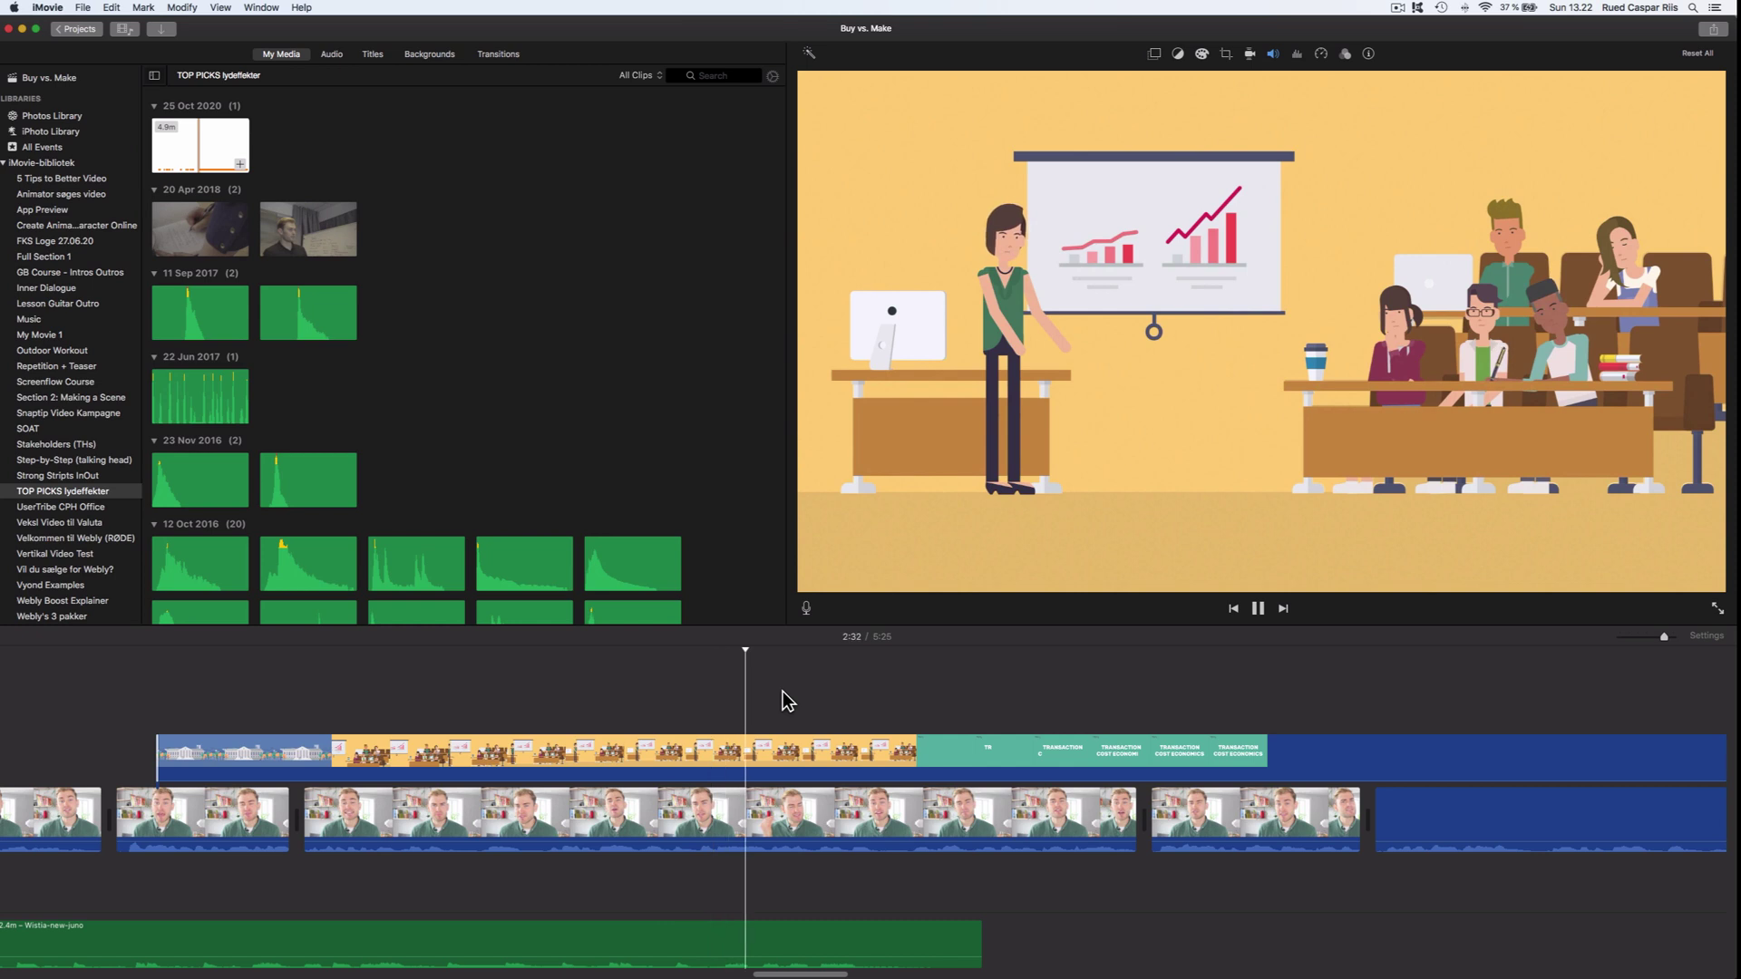
{"action": "scroll", "coordinate": [781, 691], "scroll_direction": "right", "scroll_amount": 3}
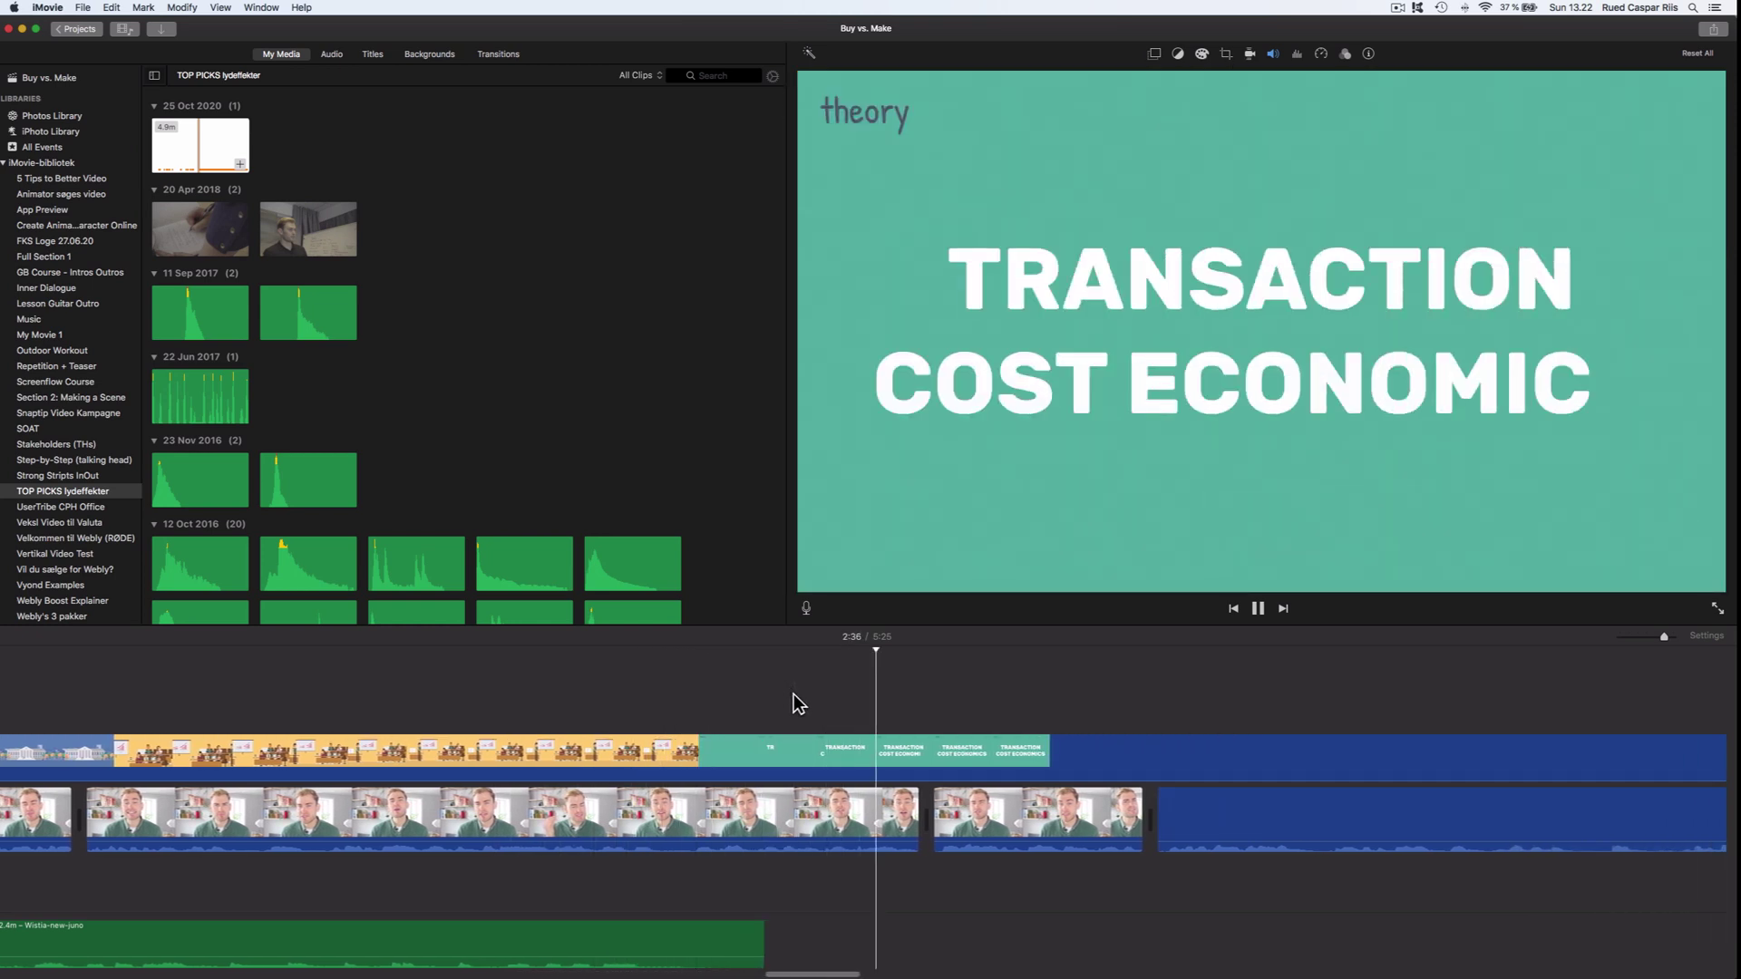
{"action": "scroll", "coordinate": [792, 699], "scroll_direction": "right", "scroll_amount": 5}
{"action": "scroll", "coordinate": [809, 698], "scroll_direction": "right", "scroll_amount": 3}
{"action": "key", "text": "super+minus"}
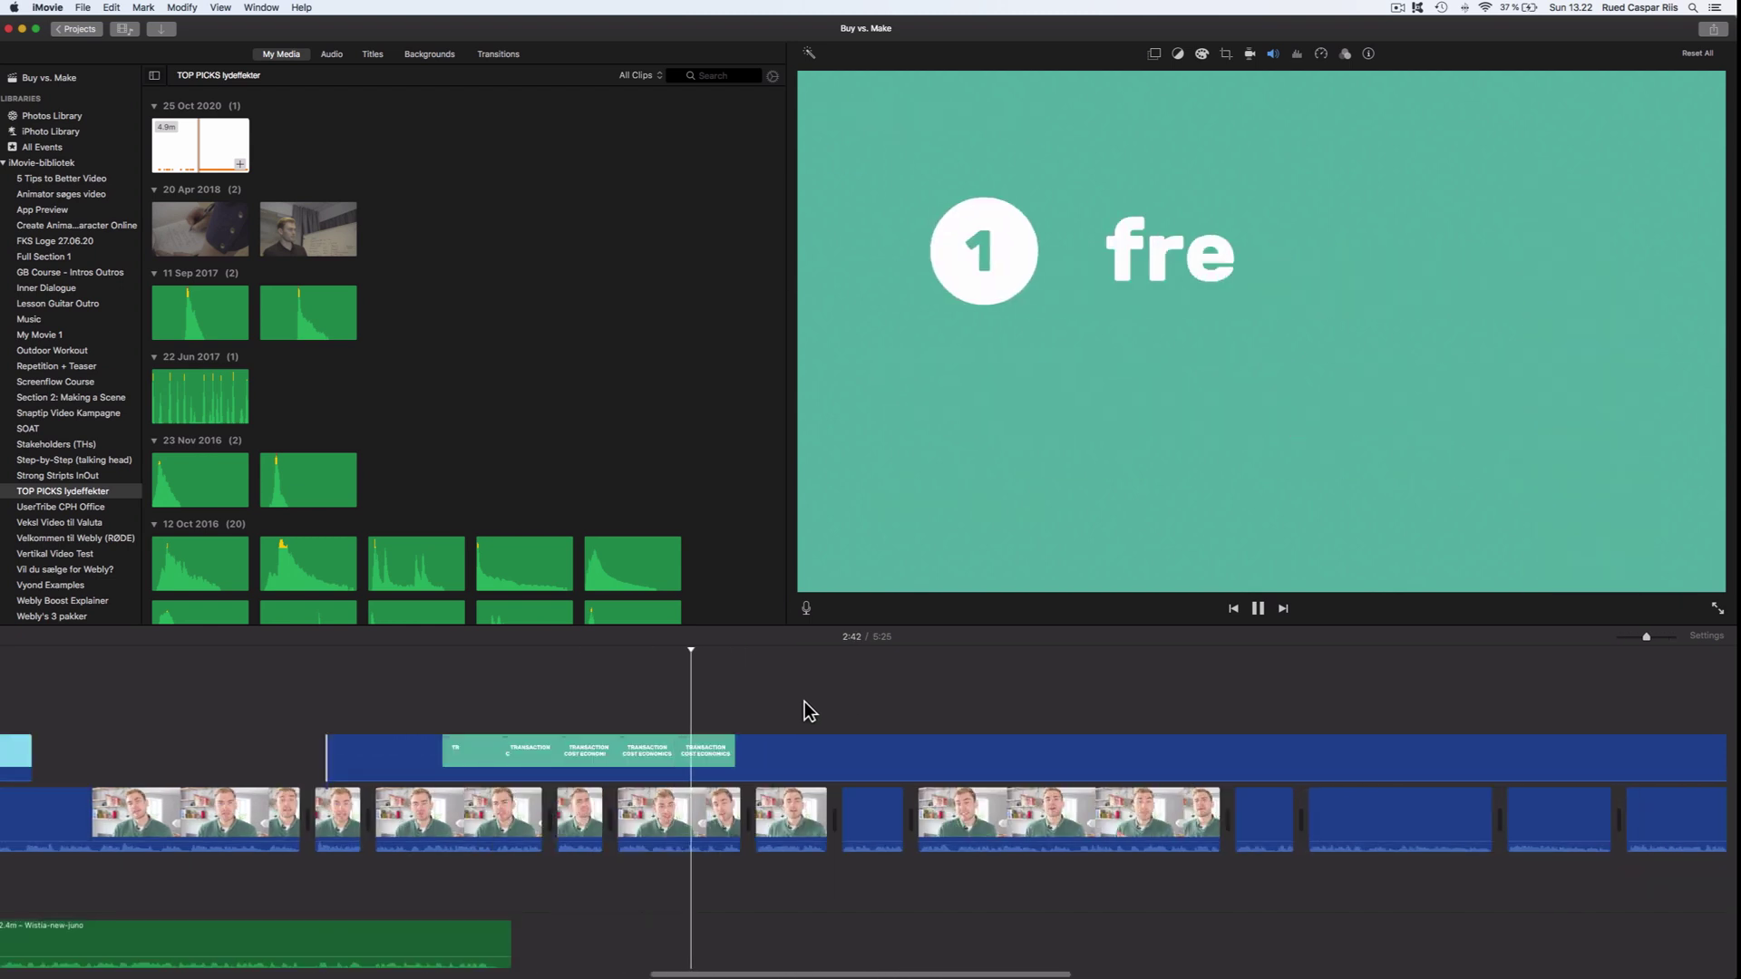
{"action": "scroll", "coordinate": [803, 700], "scroll_direction": "right", "scroll_amount": 1}
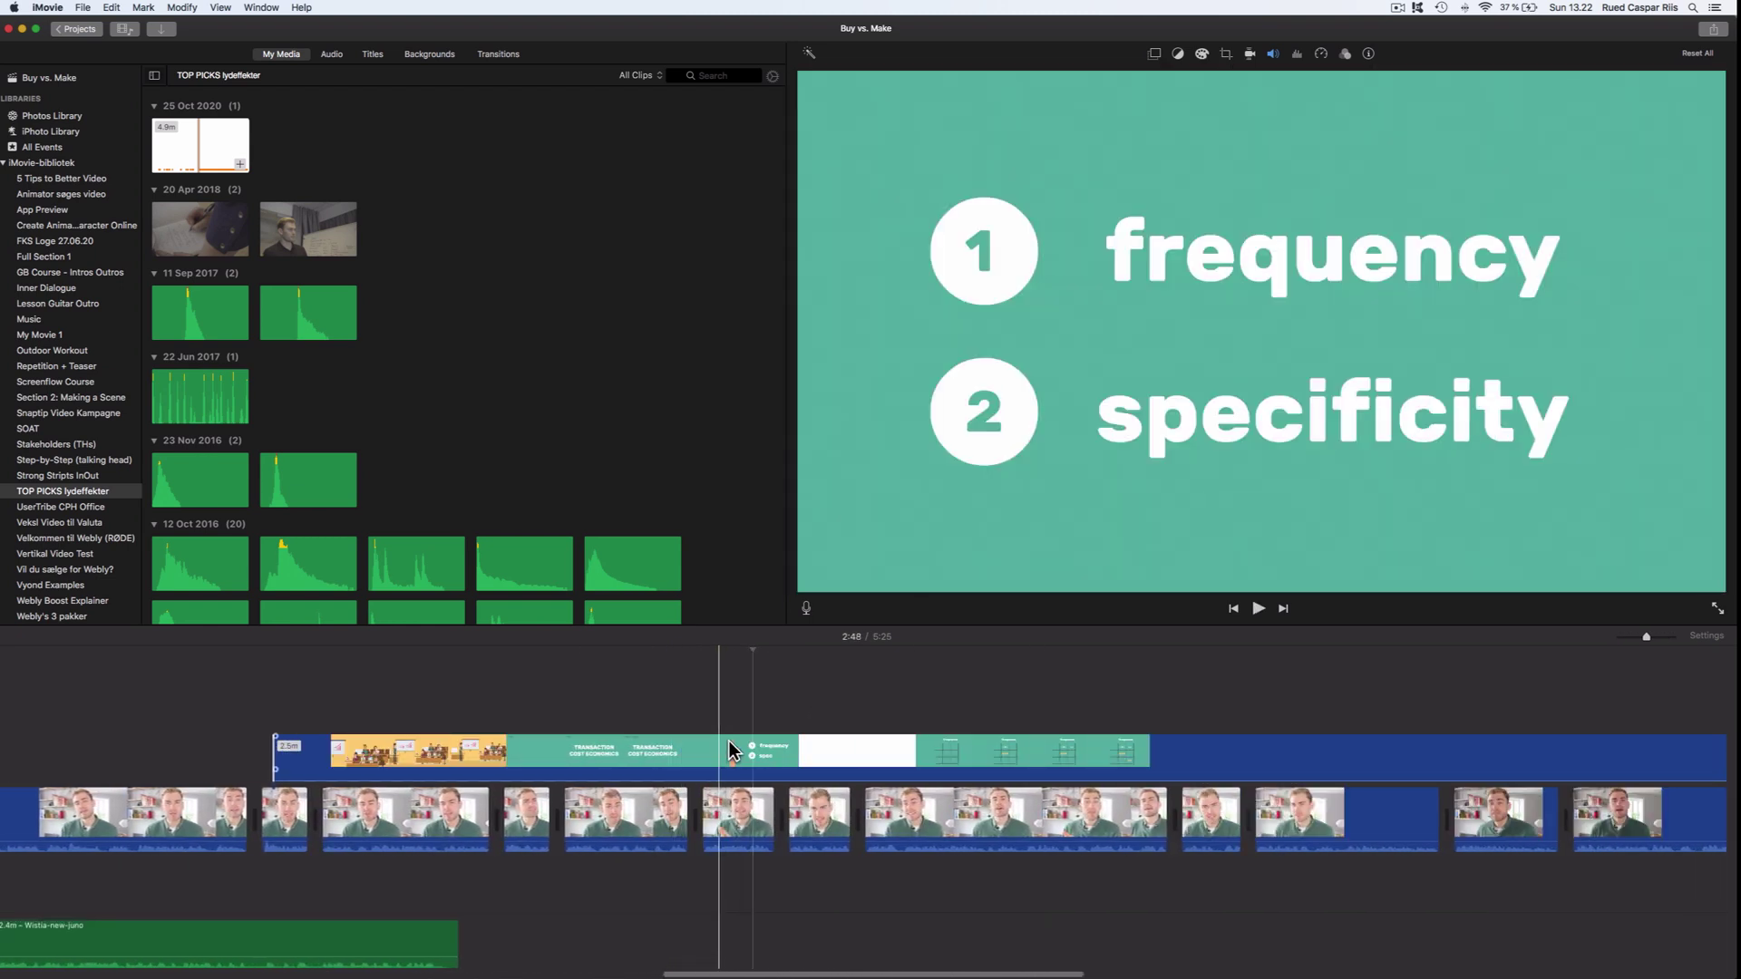
Step: Replay the section around the frequency and specificity list to check where the animation should match the speech
{"action": "left_click", "coordinate": [676, 759]}
{"action": "key", "text": "space"}
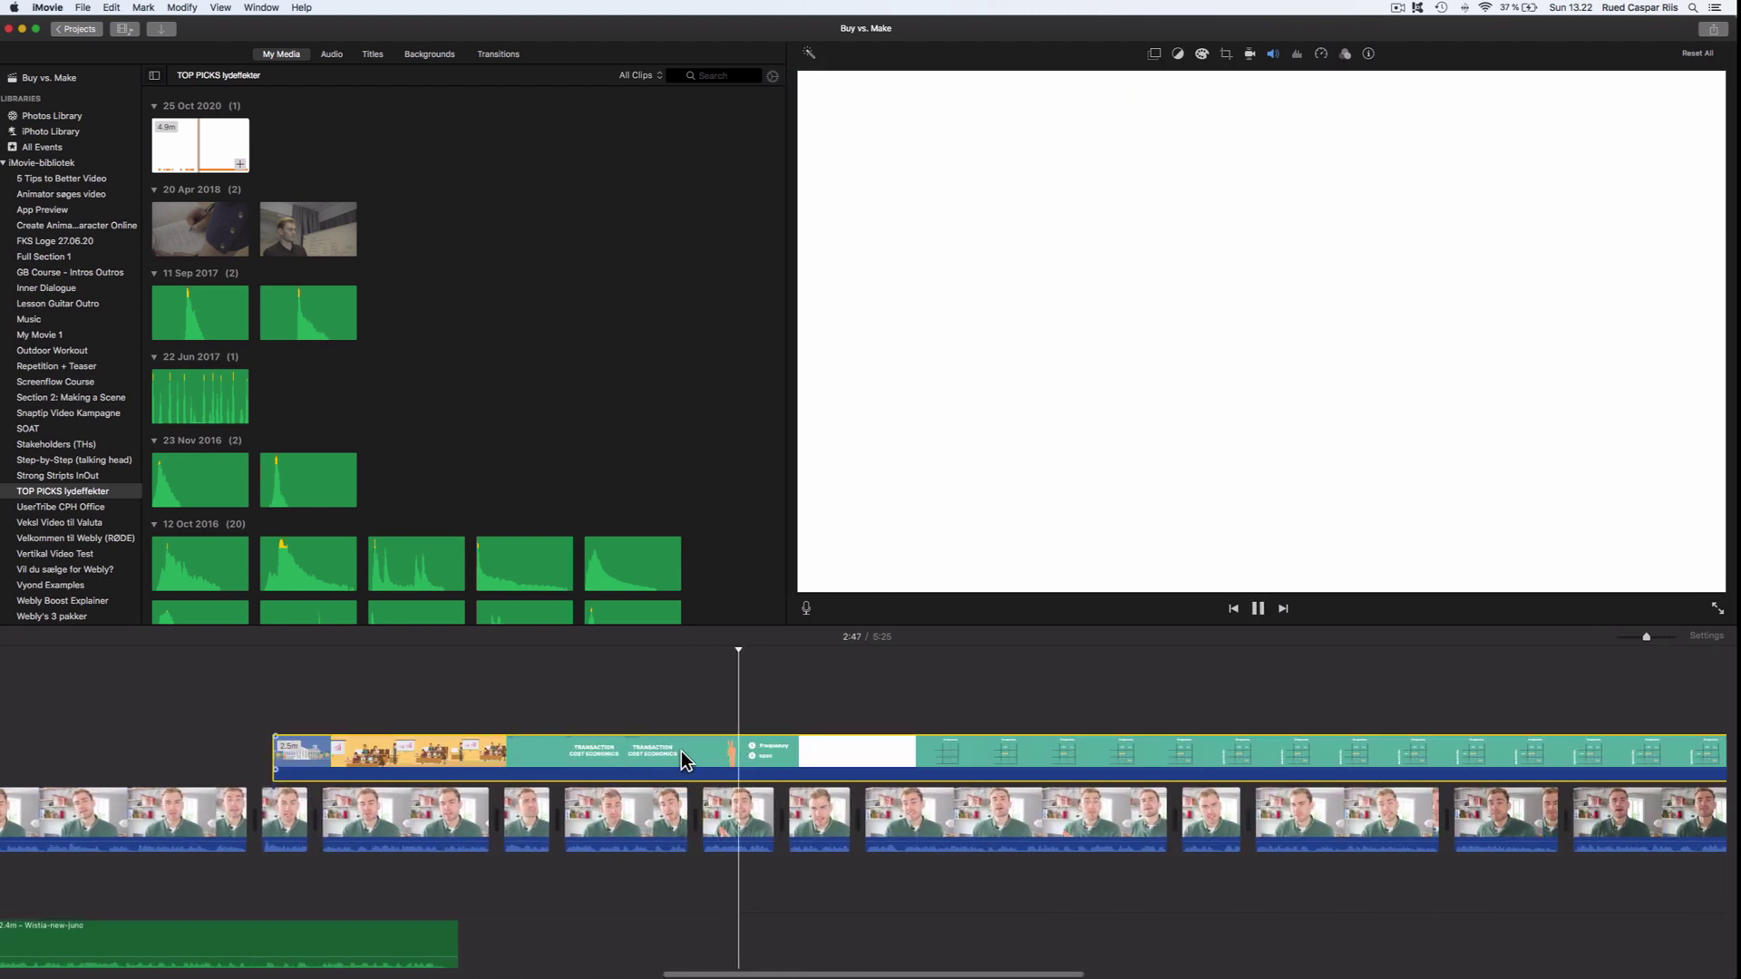
{"action": "left_click", "coordinate": [634, 718]}
{"action": "left_click", "coordinate": [696, 722]}
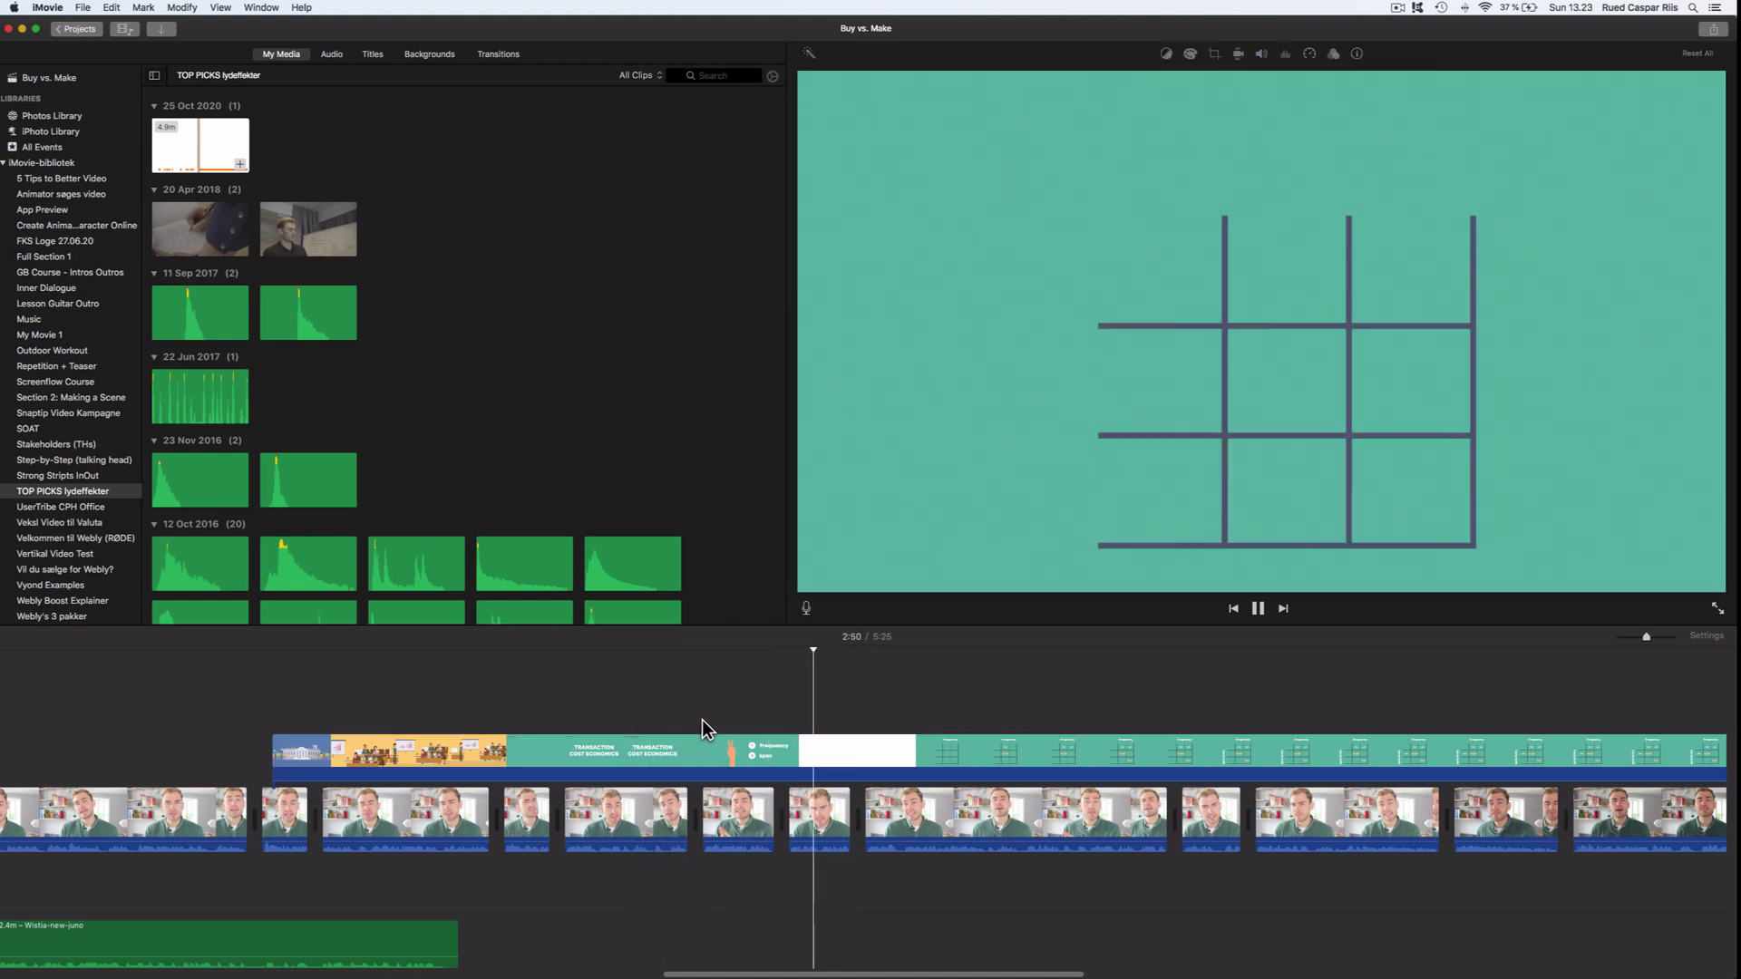
{"action": "left_click", "coordinate": [732, 753]}
{"action": "key", "text": "space"}
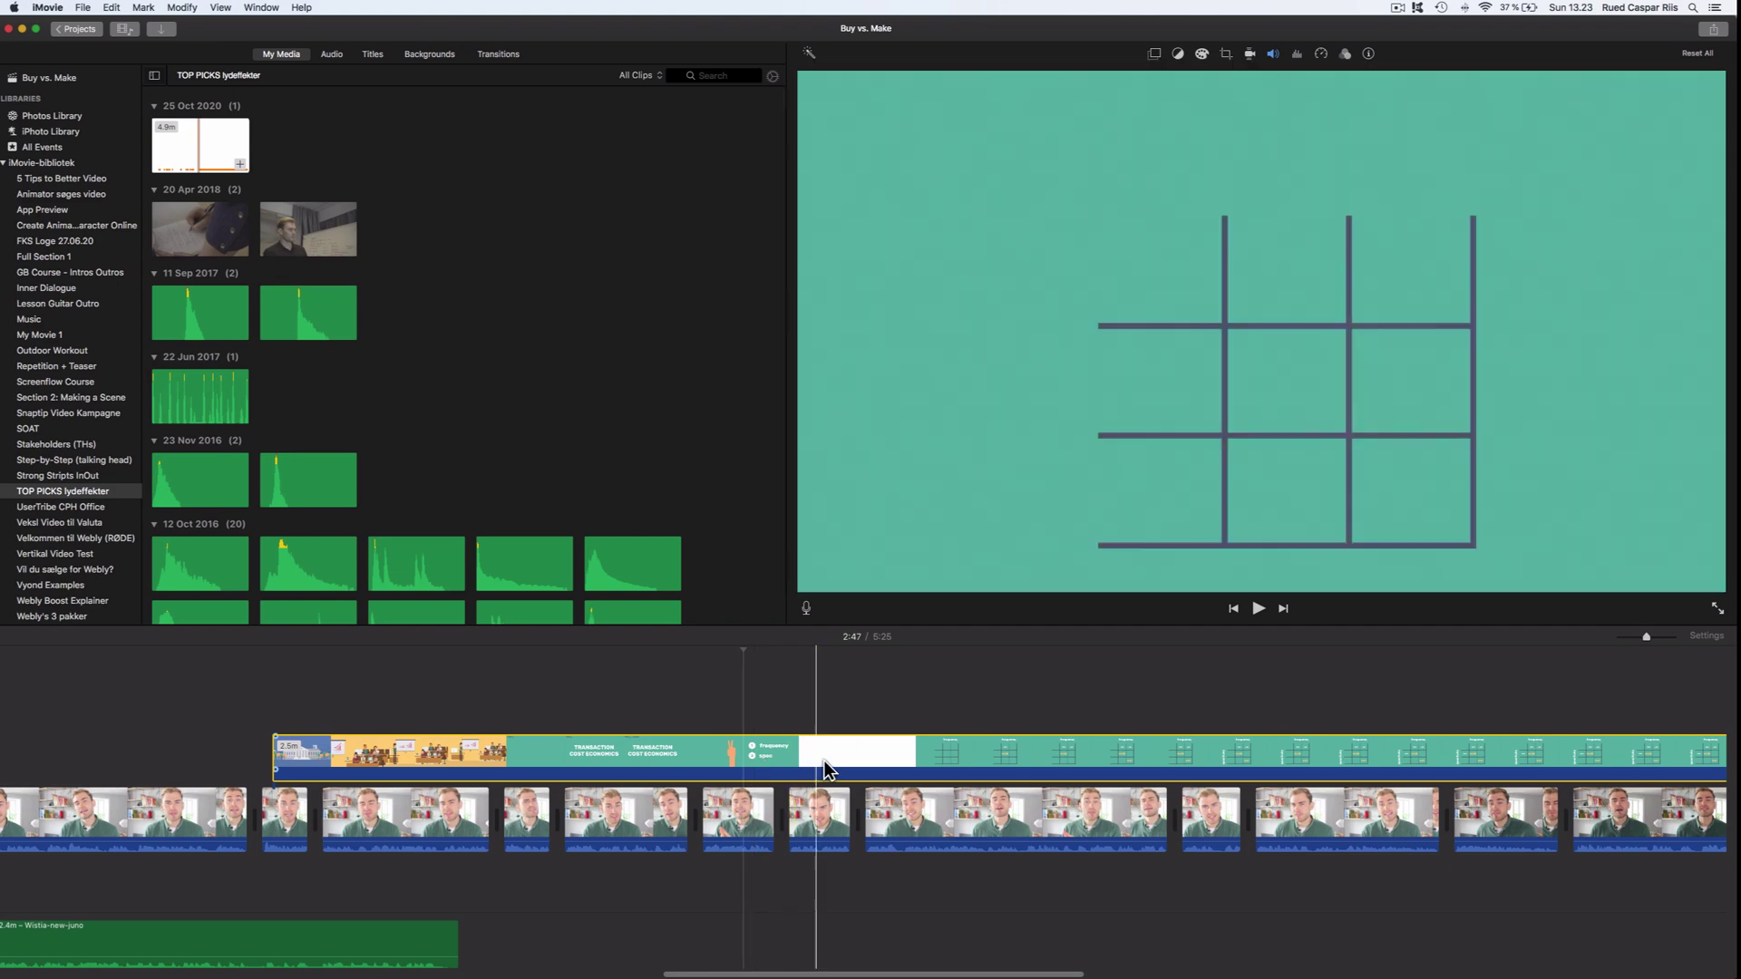
Step: Split the animation before the grid scene, trim the numbered-list part's end back towards the talking-head cut, and play on into the frequency grid
{"action": "key", "text": "super+b"}
{"action": "left_click_drag", "start_coordinate": [809, 768], "coordinate": [705, 768]}
{"action": "key", "text": "space"}
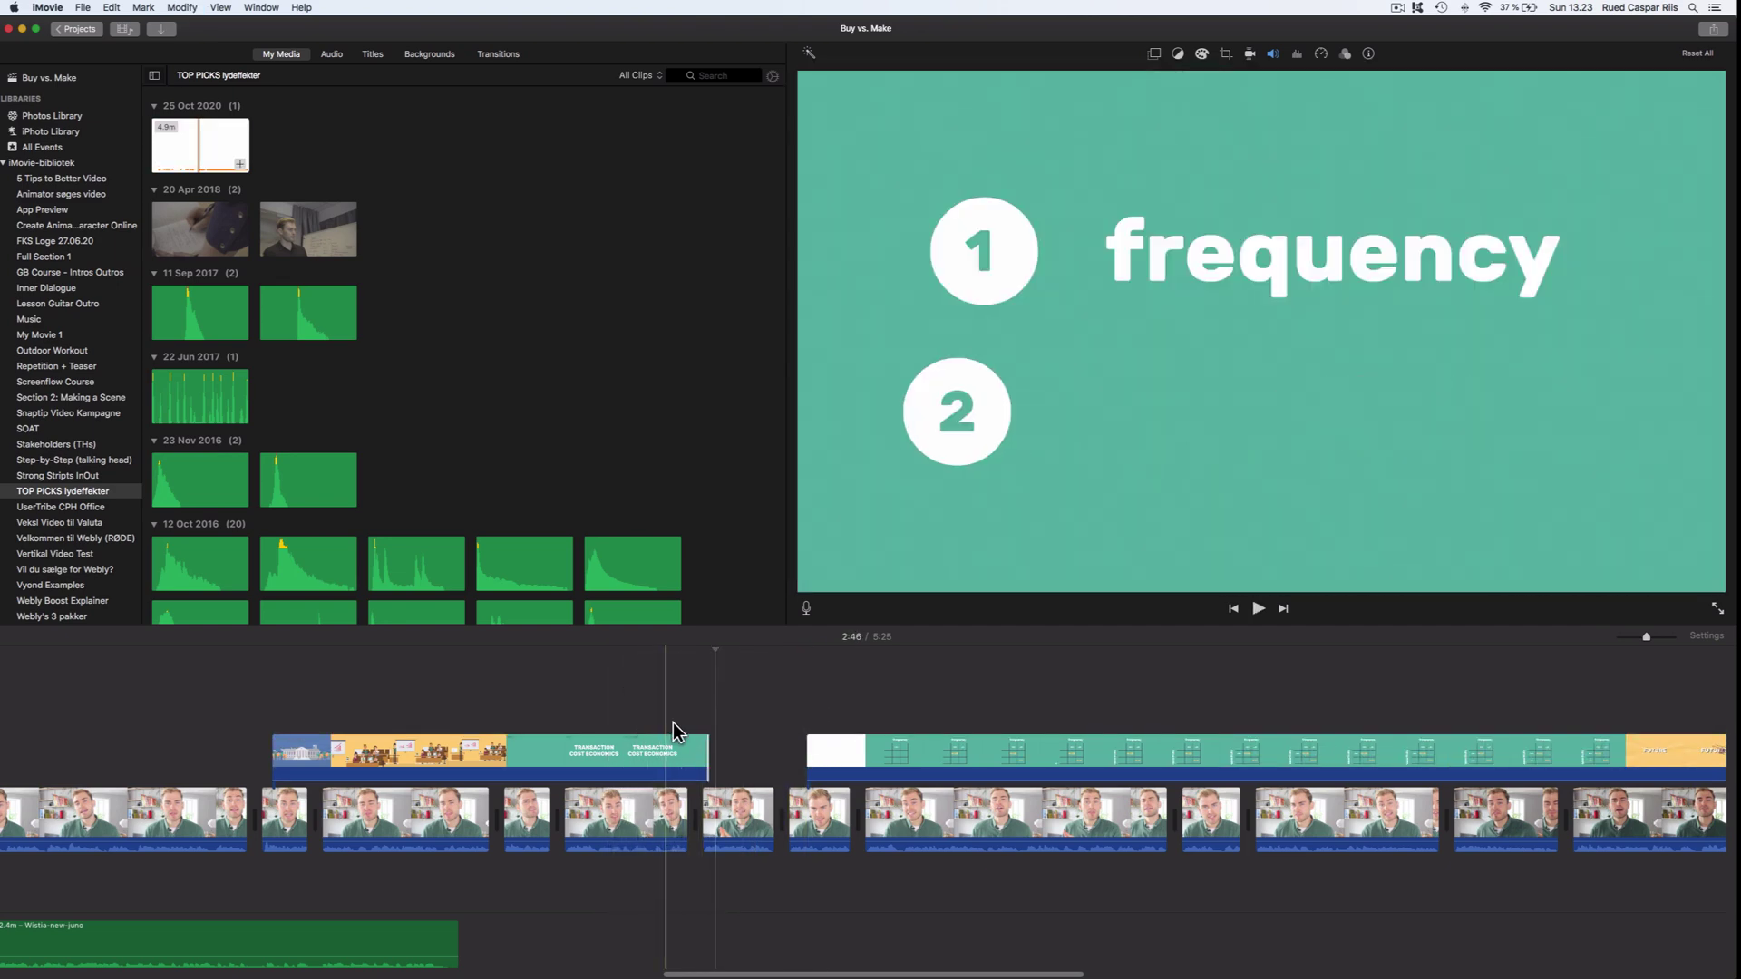
{"action": "scroll", "coordinate": [666, 702], "scroll_direction": "right", "scroll_amount": 3}
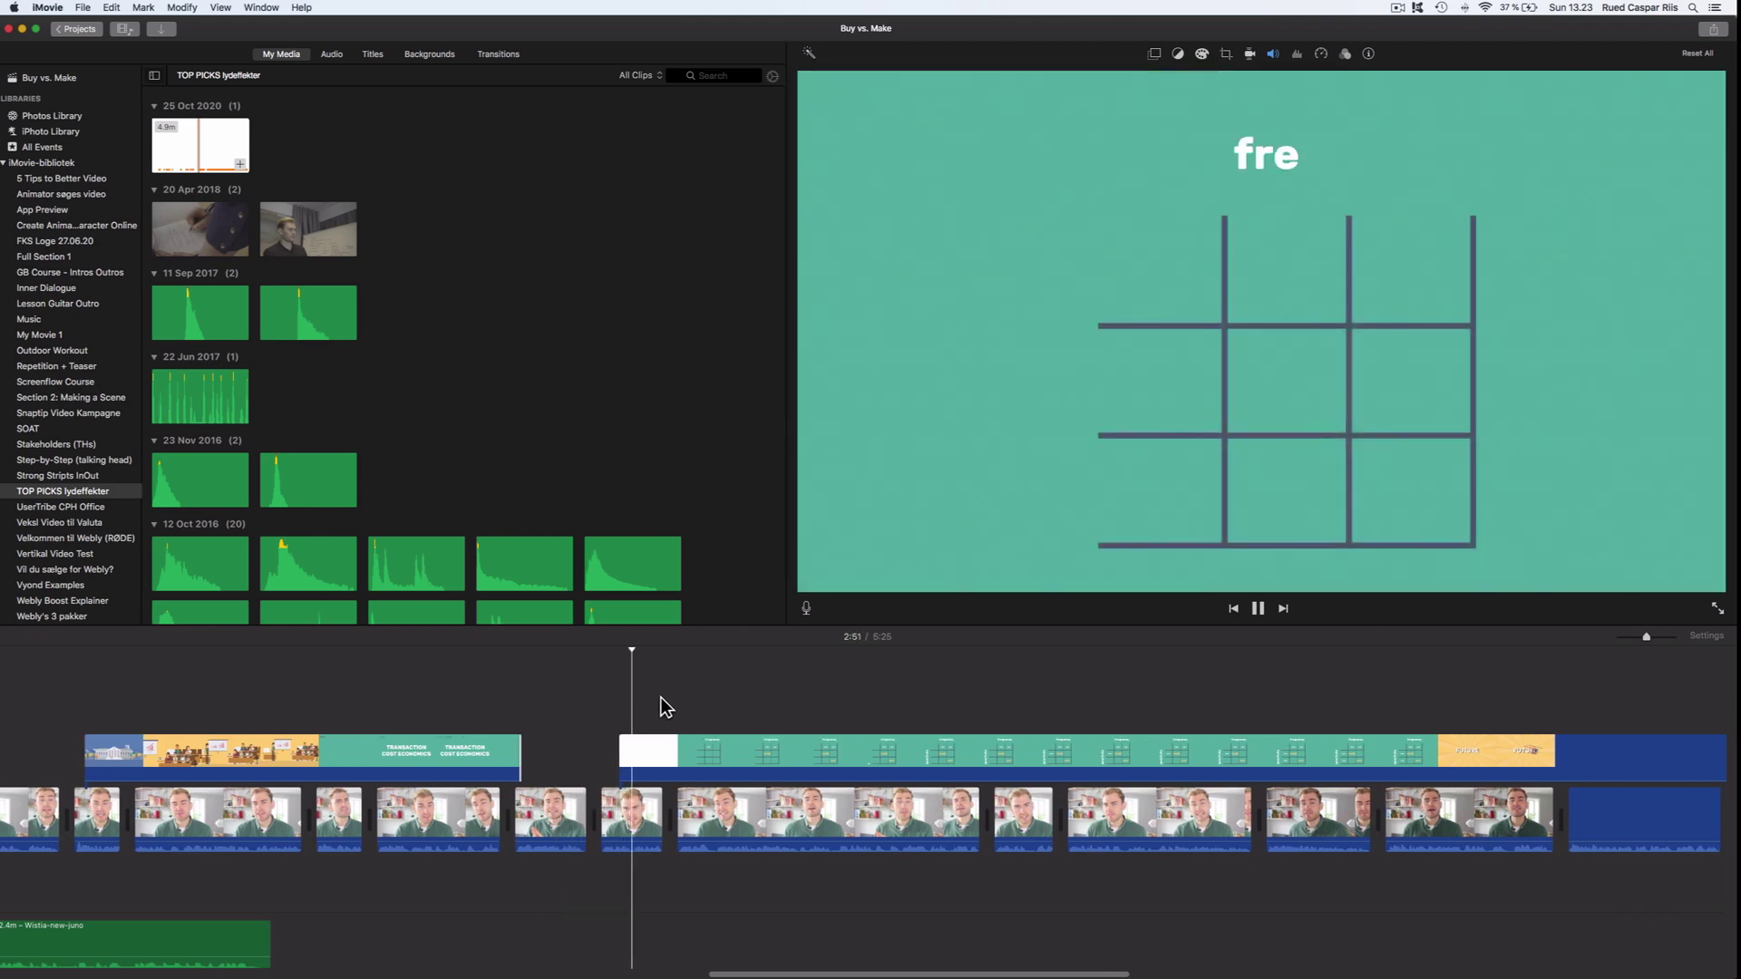
{"action": "scroll", "coordinate": [685, 691], "scroll_direction": "right", "scroll_amount": 3}
{"action": "scroll", "coordinate": [685, 691], "scroll_direction": "right", "scroll_amount": 2}
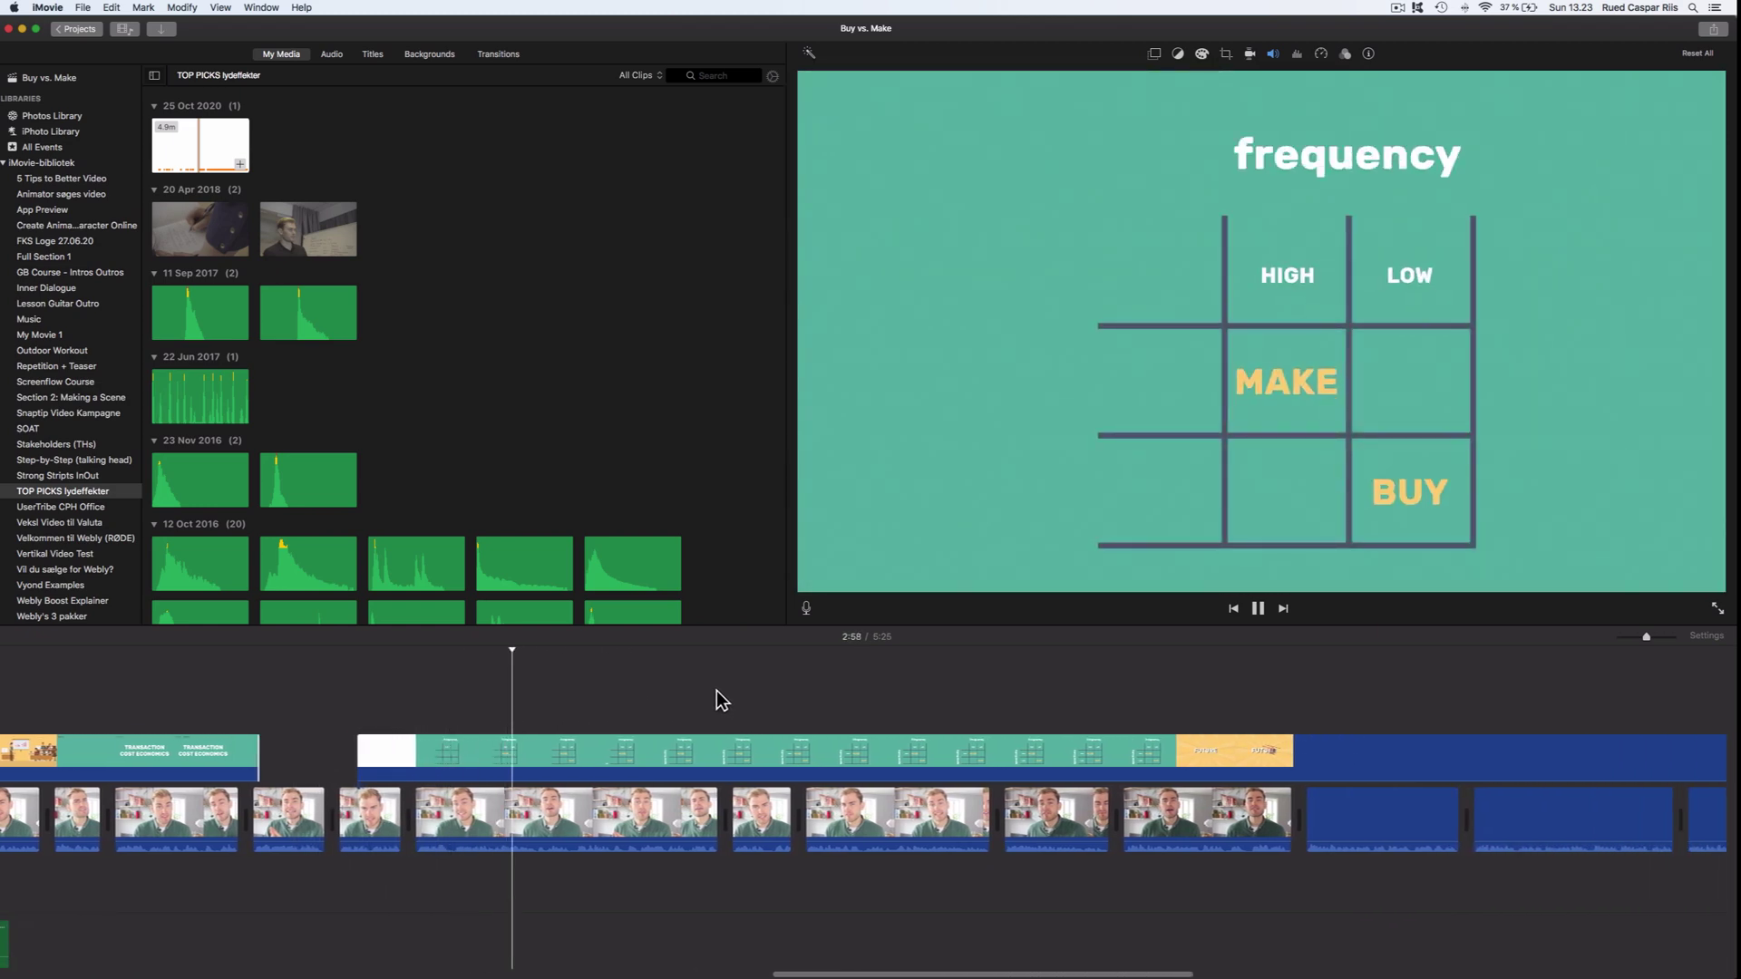
Step: Split the animation at 2:59 after the frequency grid scene and trim the remaining part's start to where the specificity label begins
{"action": "left_click", "coordinate": [533, 721]}
{"action": "left_click", "coordinate": [544, 754]}
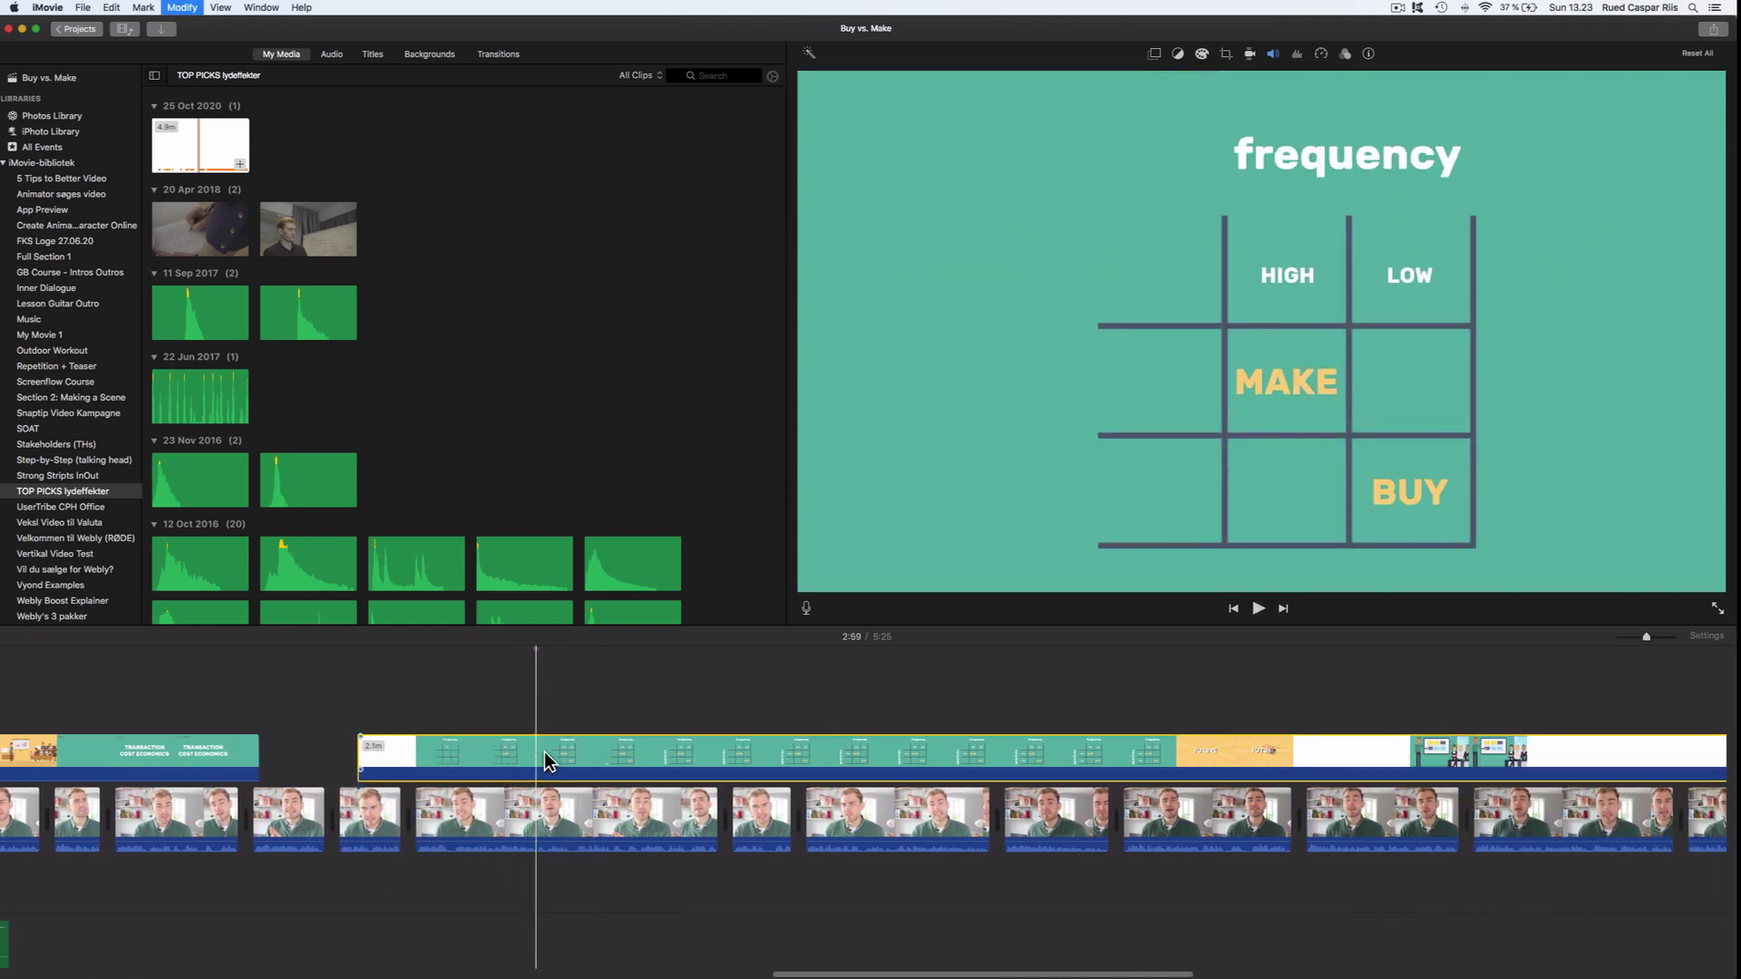
{"action": "left_click_drag", "start_coordinate": [600, 761], "coordinate": [577, 761]}
{"action": "left_click", "coordinate": [524, 730]}
{"action": "key", "text": "space"}
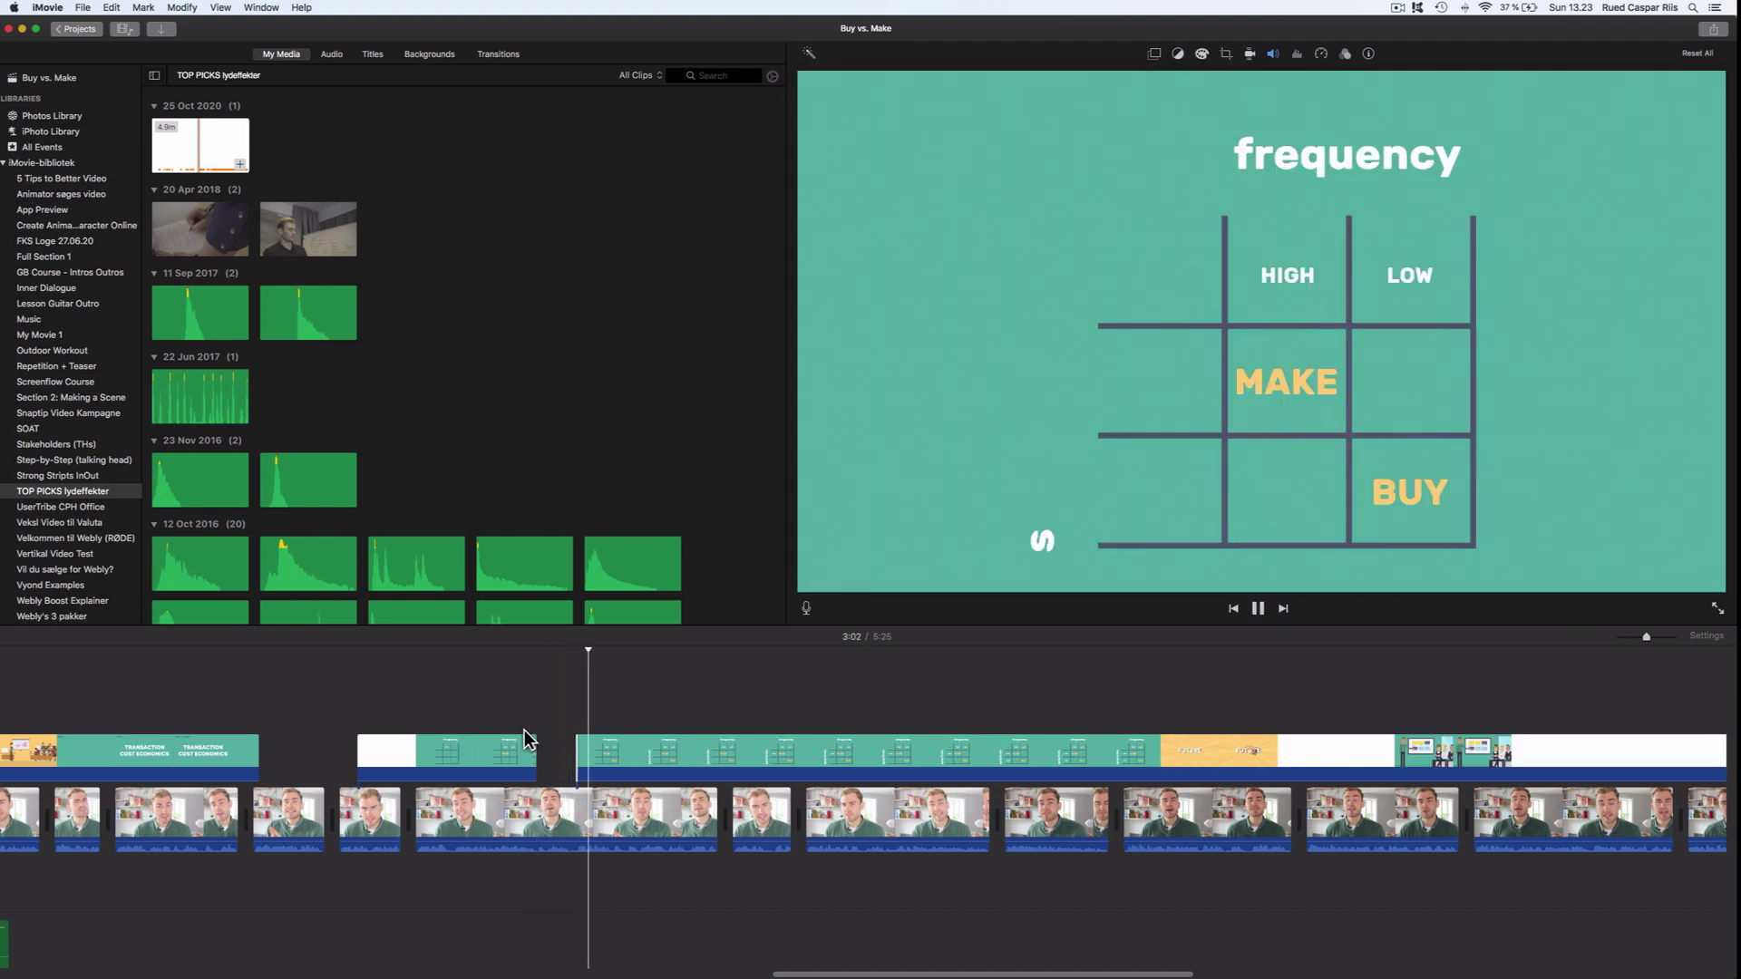
Step: Play through the specificity grid, split the animation after its HIGH label, and leave a gap before the remaining part
{"action": "scroll", "coordinate": [571, 712], "scroll_direction": "right", "scroll_amount": 2}
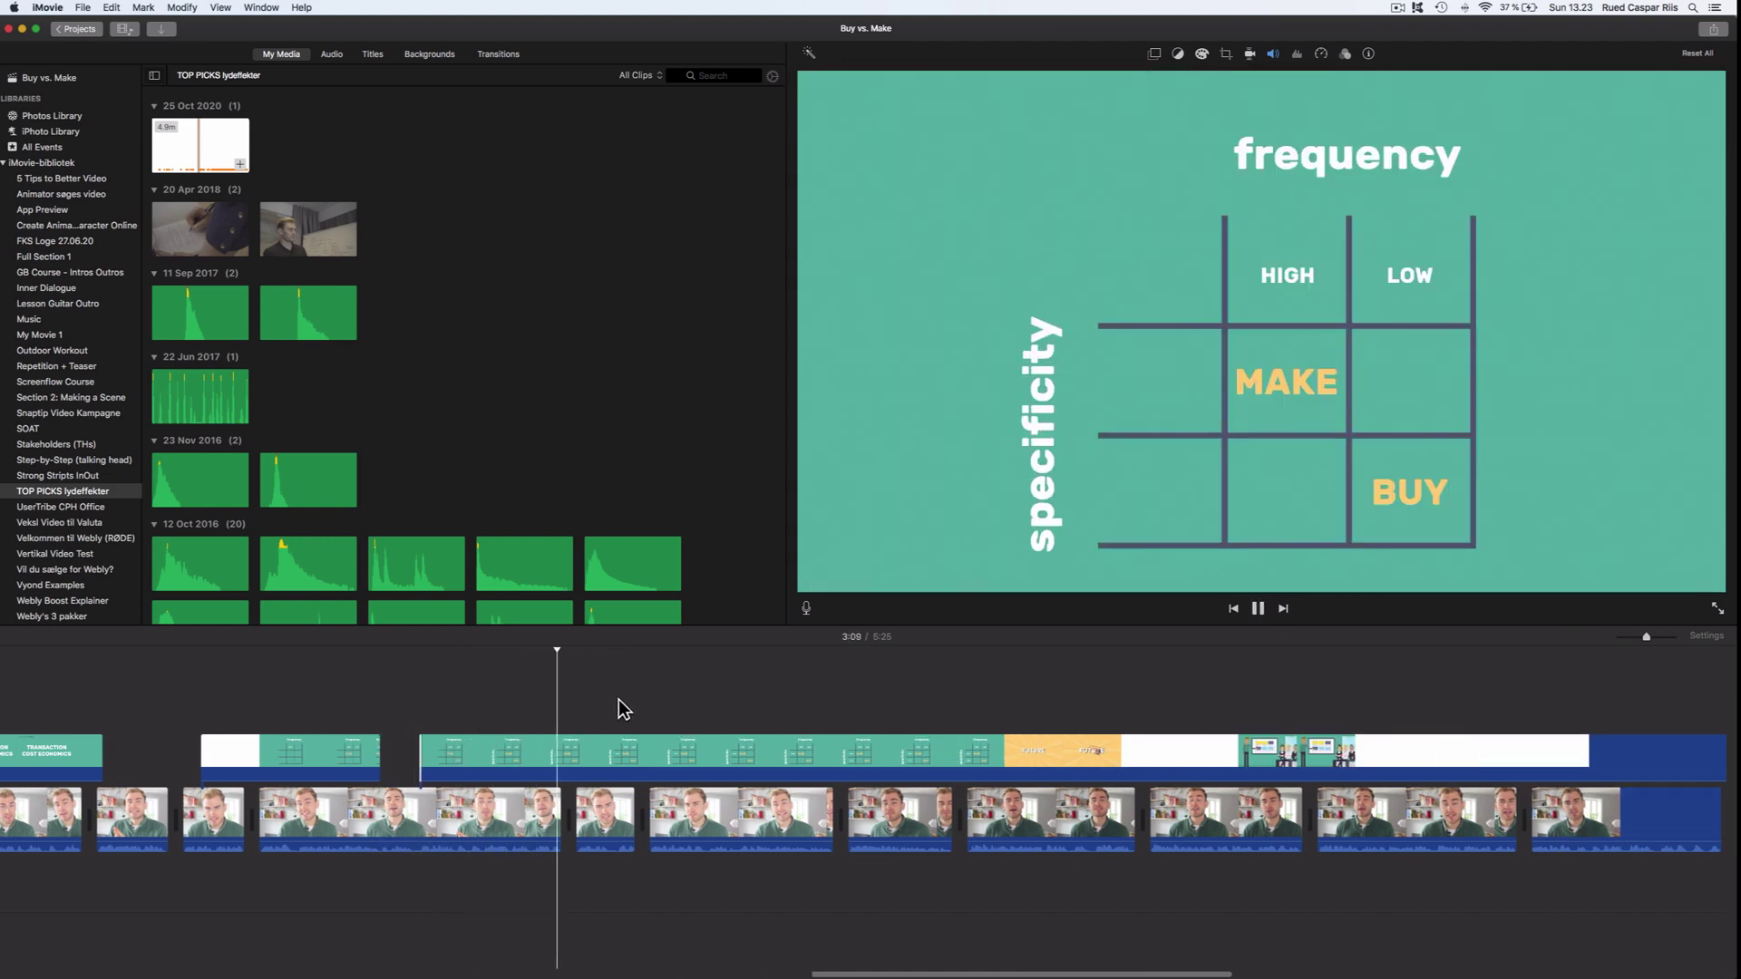
{"action": "scroll", "coordinate": [626, 701], "scroll_direction": "right", "scroll_amount": 2}
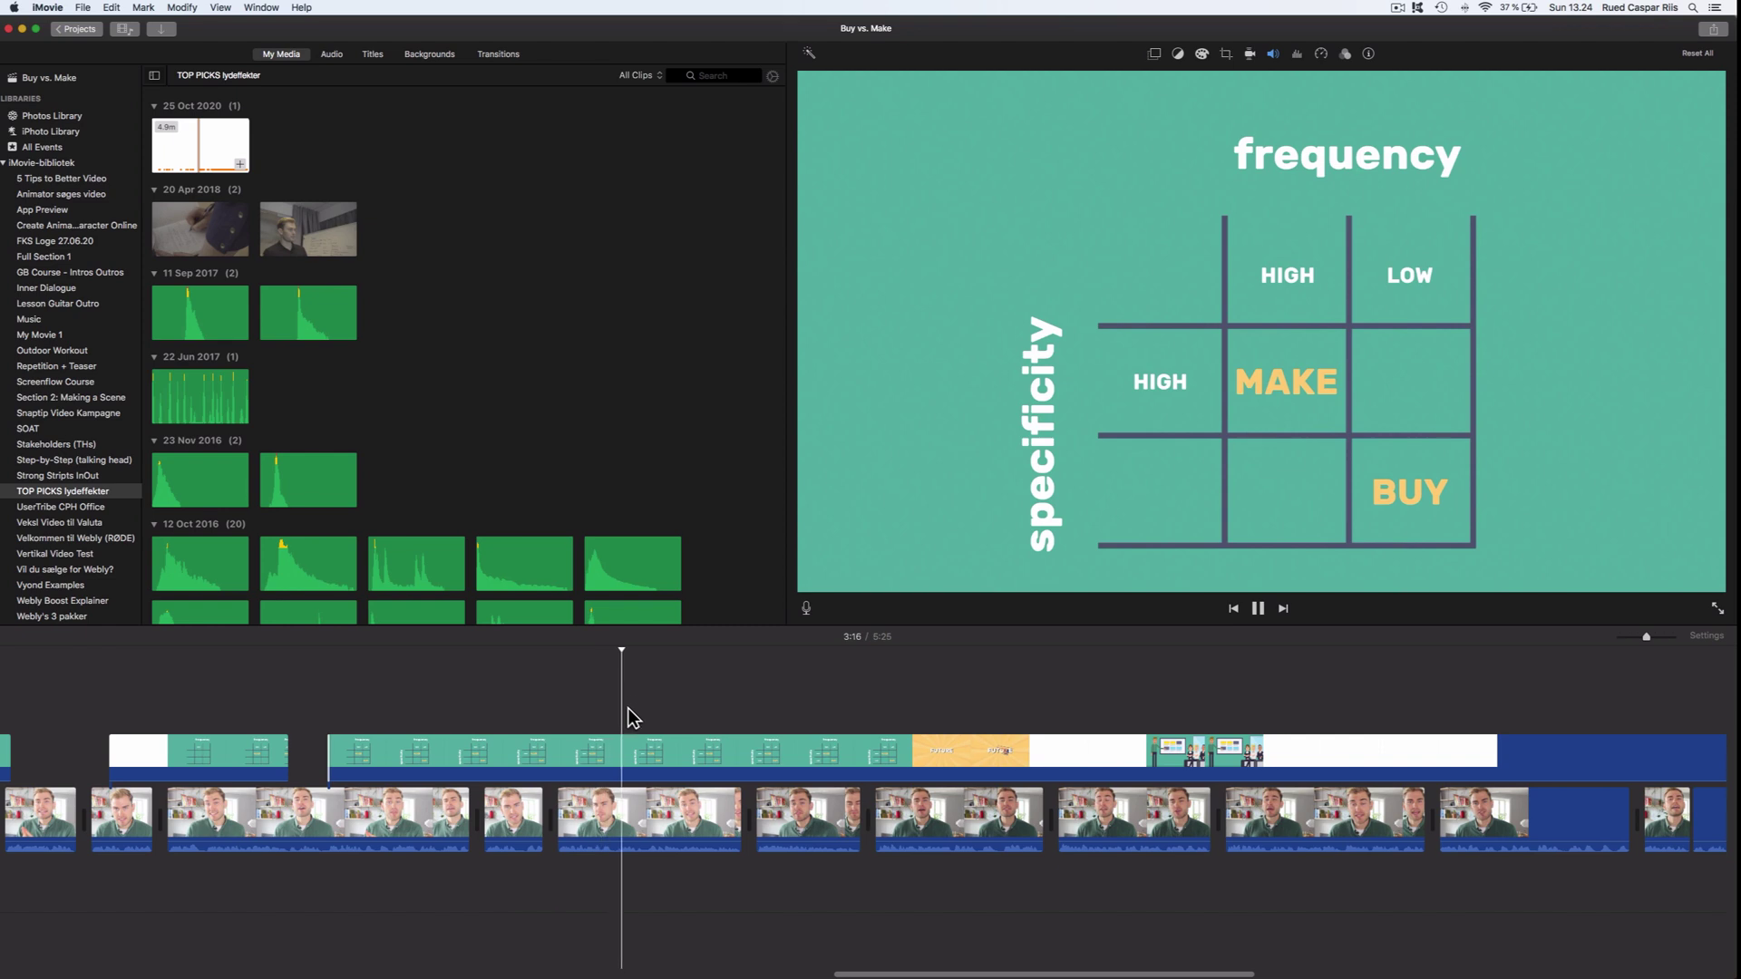
{"action": "left_click_drag", "start_coordinate": [487, 758], "coordinate": [480, 758]}
{"action": "key", "text": "space"}
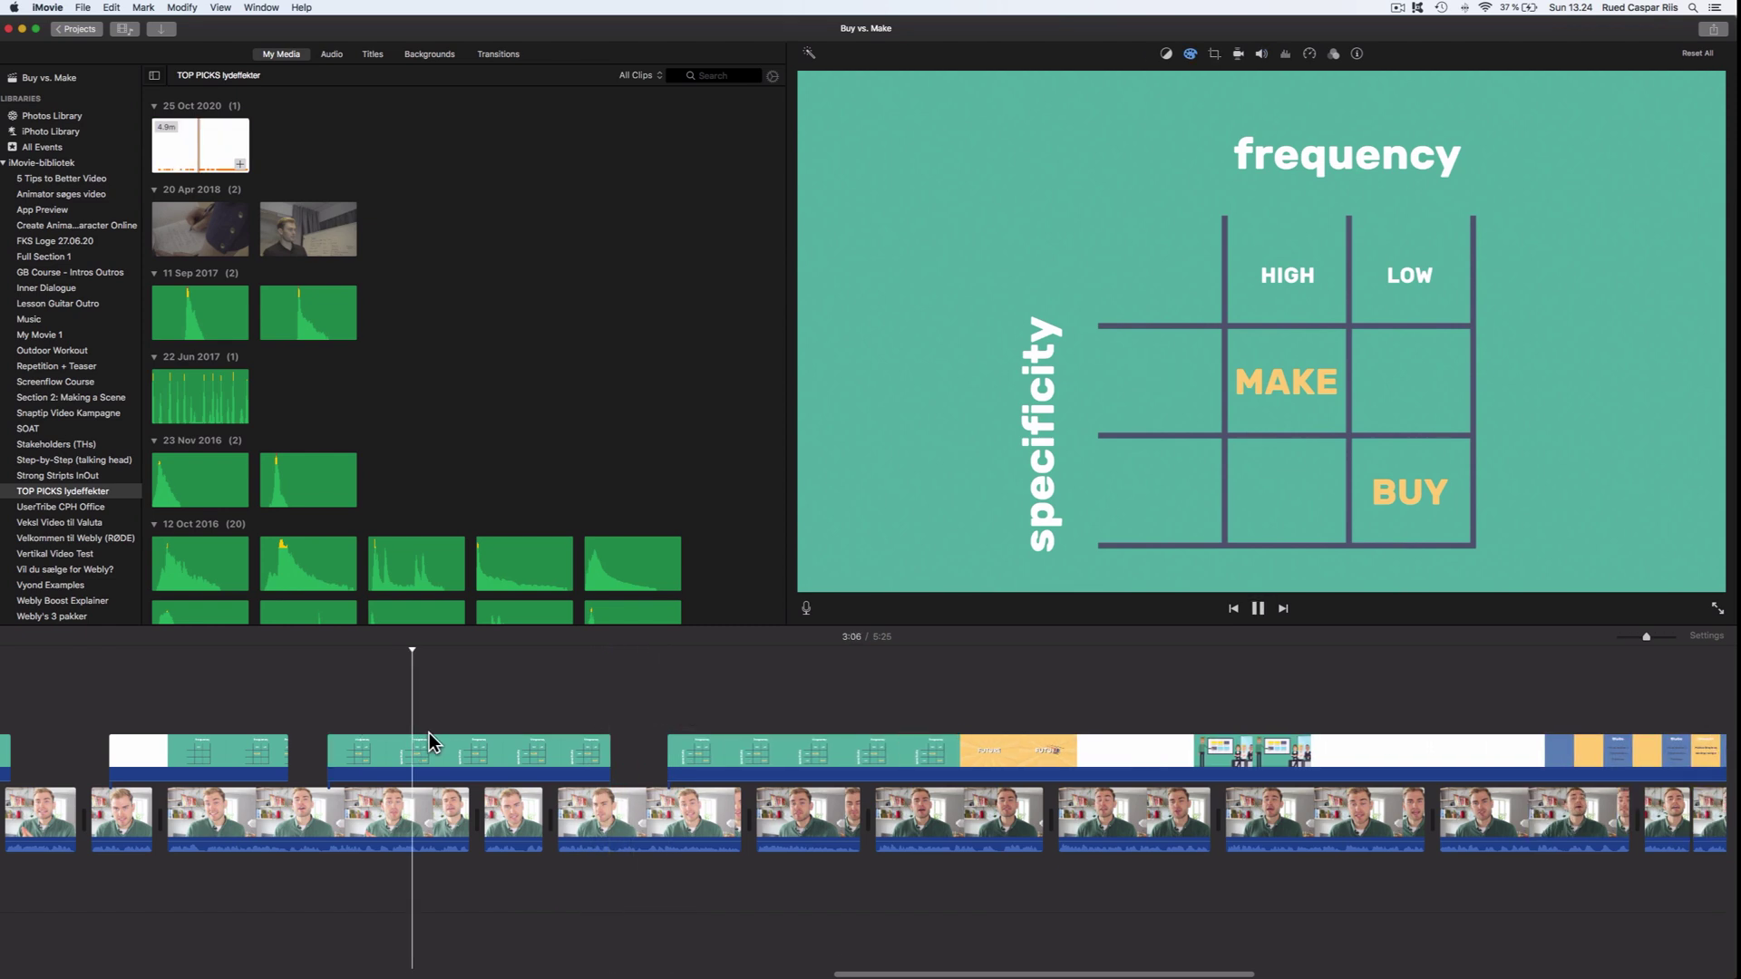
Step: Split the specificity grid part at 3:06 once its label is complete and trim the second piece's start to the next talking-head clip
{"action": "left_click", "coordinate": [381, 731]}
{"action": "key", "text": "space"}
{"action": "key", "text": "super+b"}
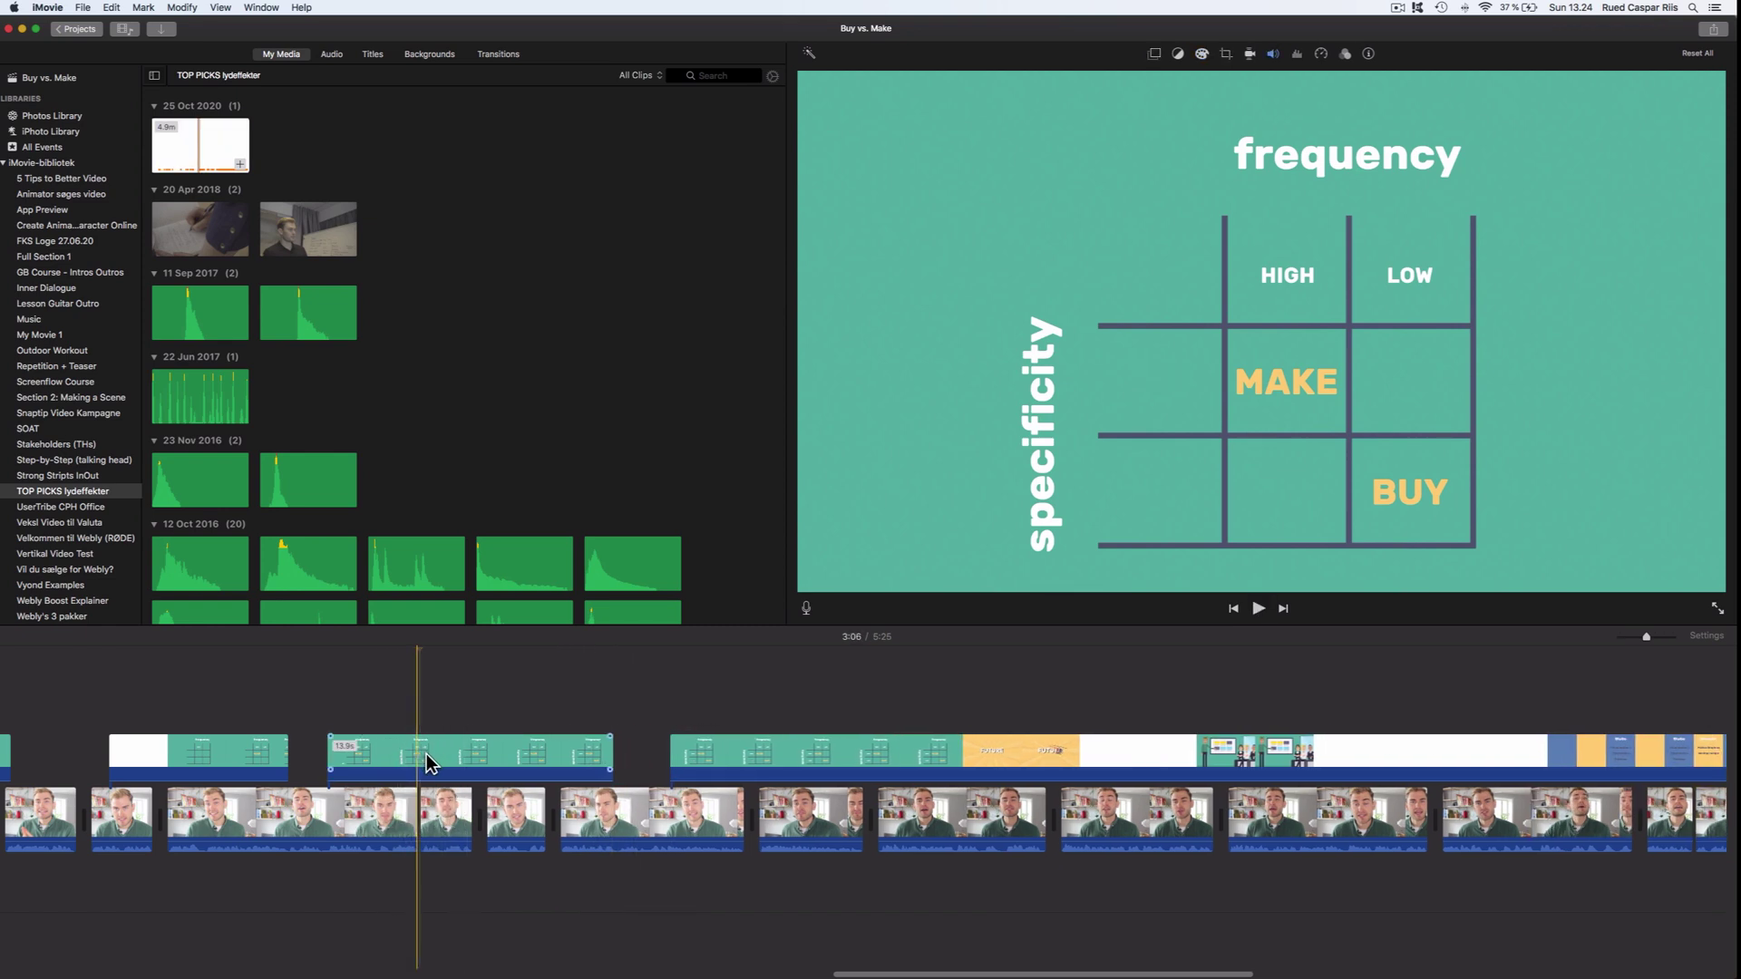
{"action": "key", "text": "super+z"}
{"action": "left_click", "coordinate": [426, 753]}
{"action": "key", "text": "super+b"}
{"action": "left_click_drag", "start_coordinate": [423, 752], "coordinate": [457, 752]}
{"action": "key", "text": "space"}
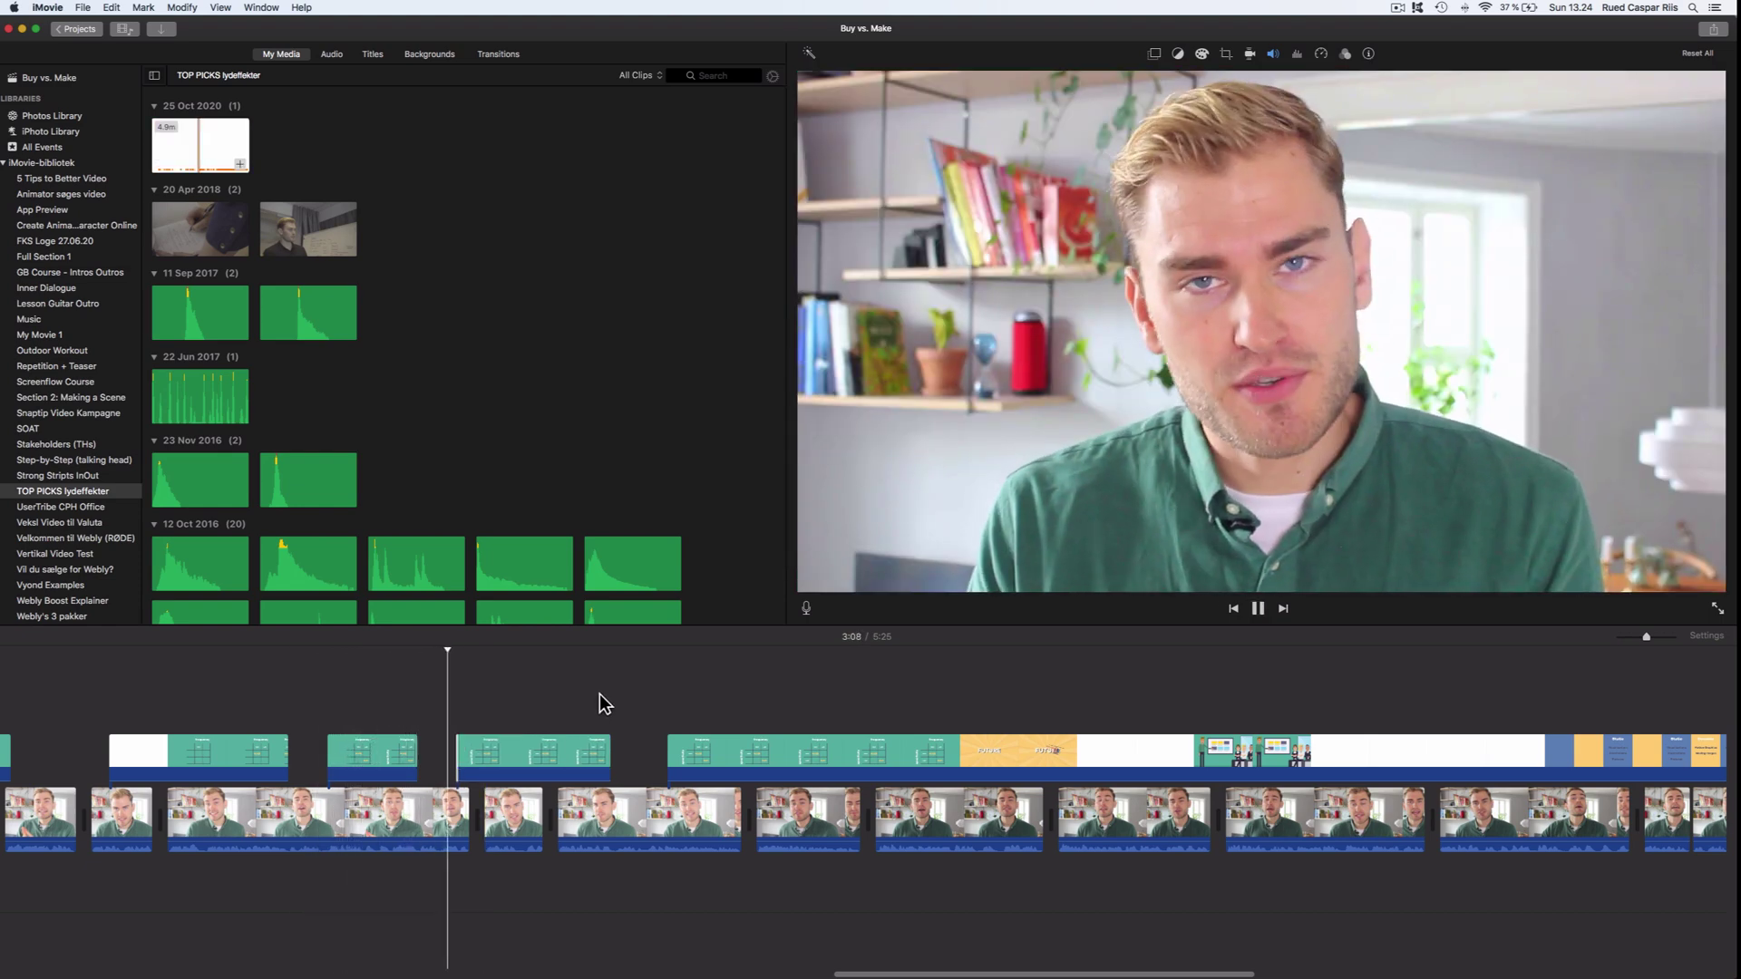
{"action": "left_click_drag", "start_coordinate": [457, 758], "coordinate": [485, 758]}
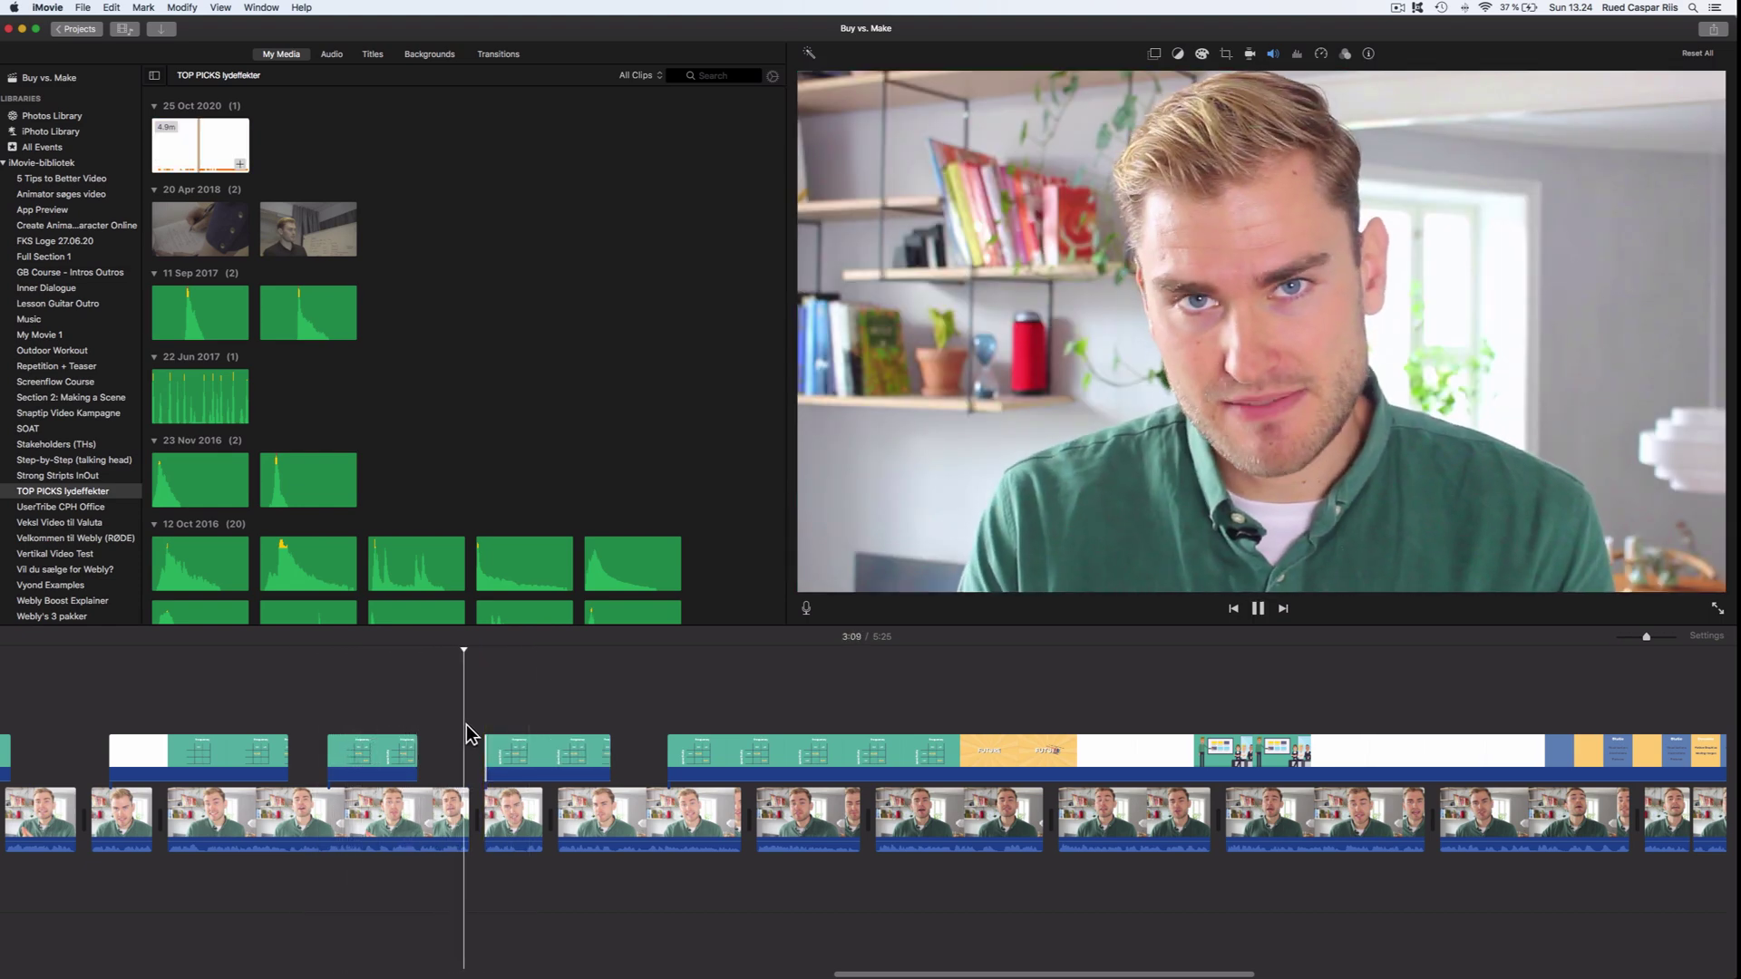
{"action": "key", "text": "space"}
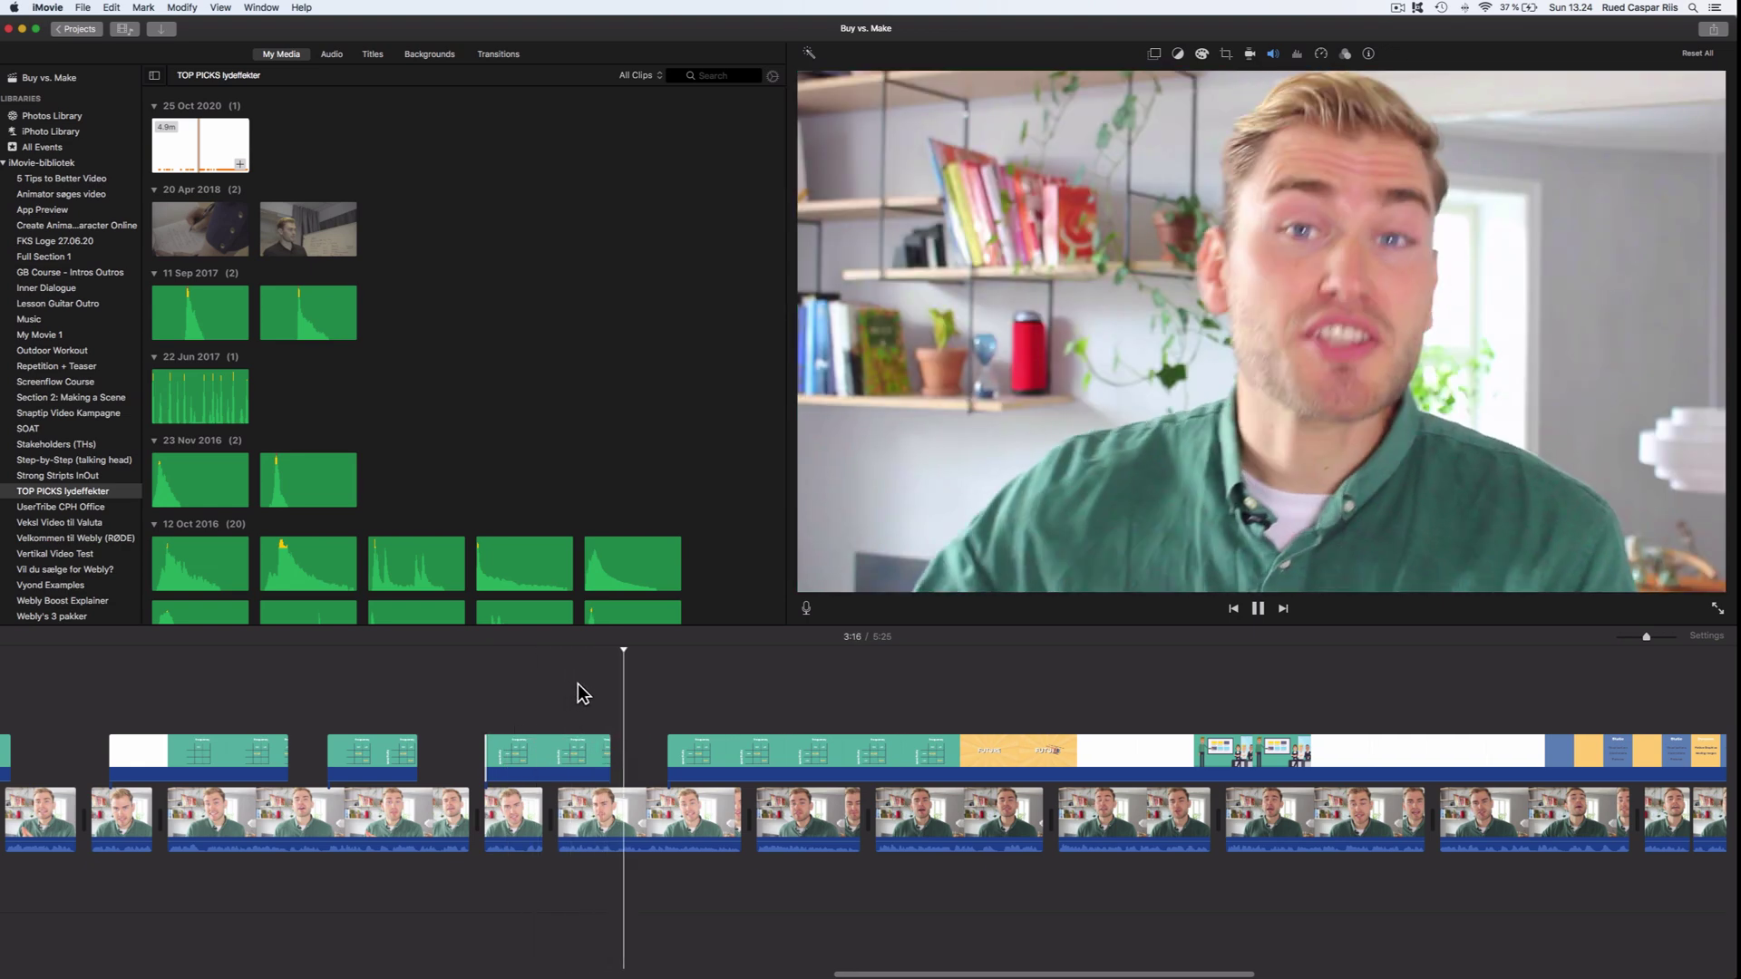
Step: Trim the start of the remaining grid animation to the following talking-head clip and play it against the speech
{"action": "scroll", "coordinate": [600, 693], "scroll_direction": "right", "scroll_amount": 2}
{"action": "left_click_drag", "start_coordinate": [637, 753], "coordinate": [726, 761]}
{"action": "key", "text": "space"}
{"action": "key", "text": "space"}
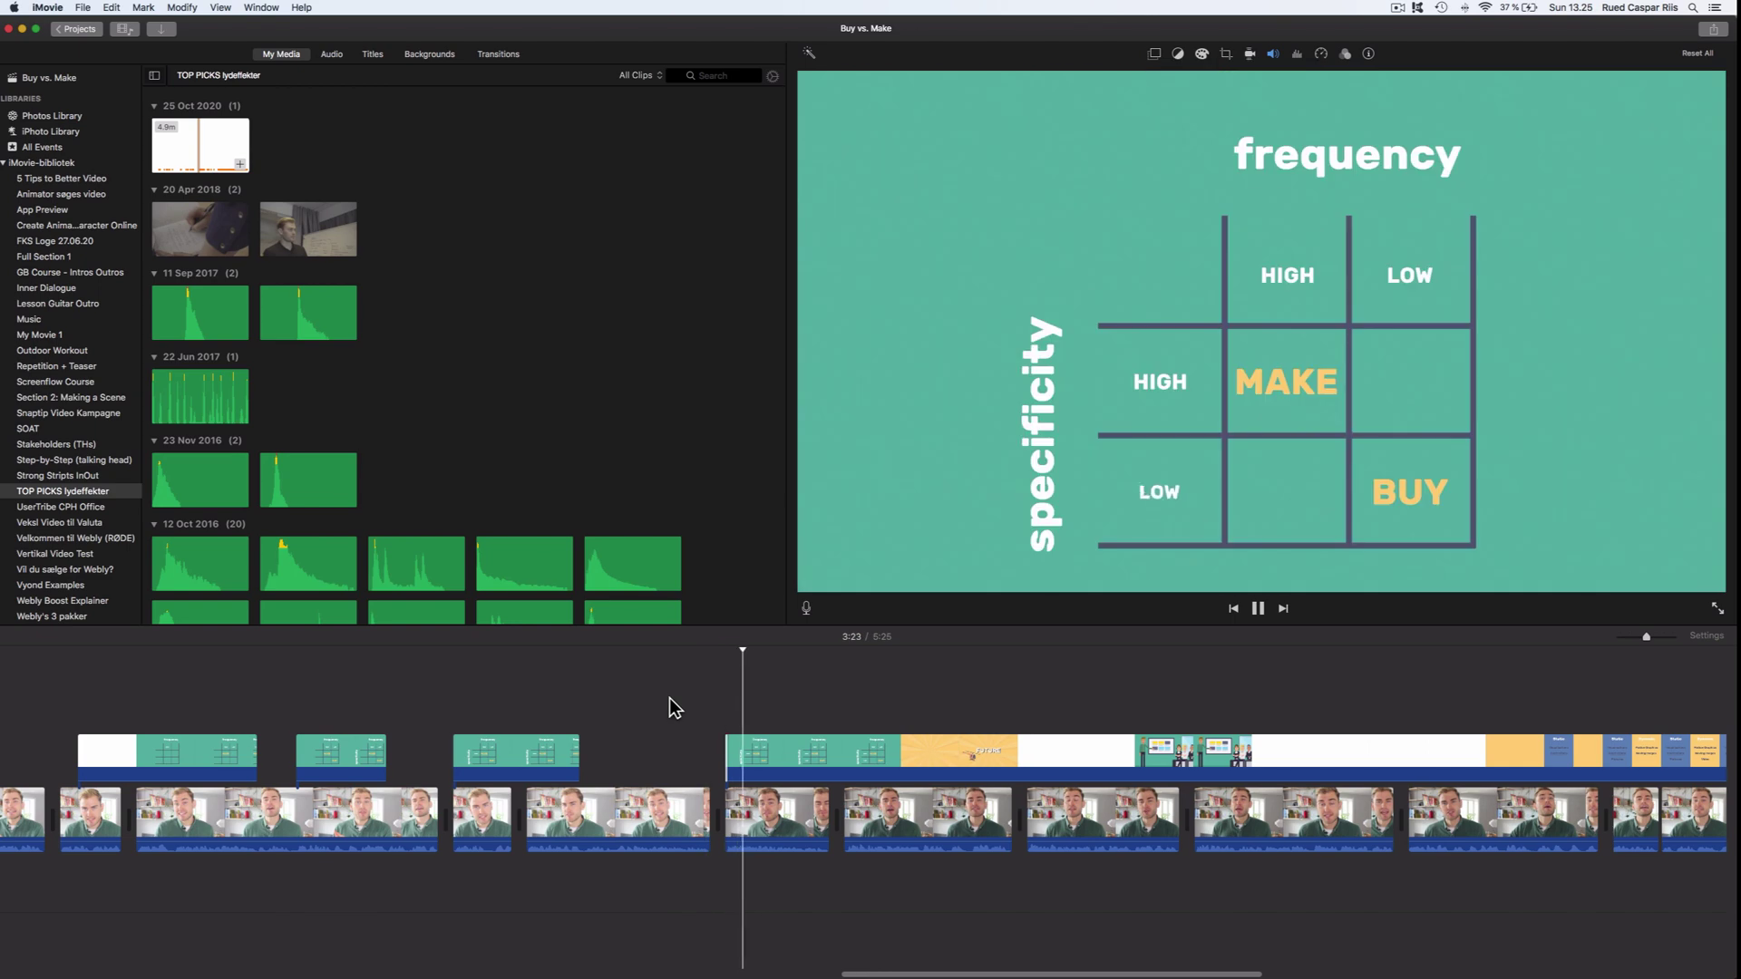
Step: Split the animation after the completed grid and after the FUTURE scene, trimming each remaining part's start to match the talking-head footage
{"action": "scroll", "coordinate": [671, 694], "scroll_direction": "right", "scroll_amount": 5}
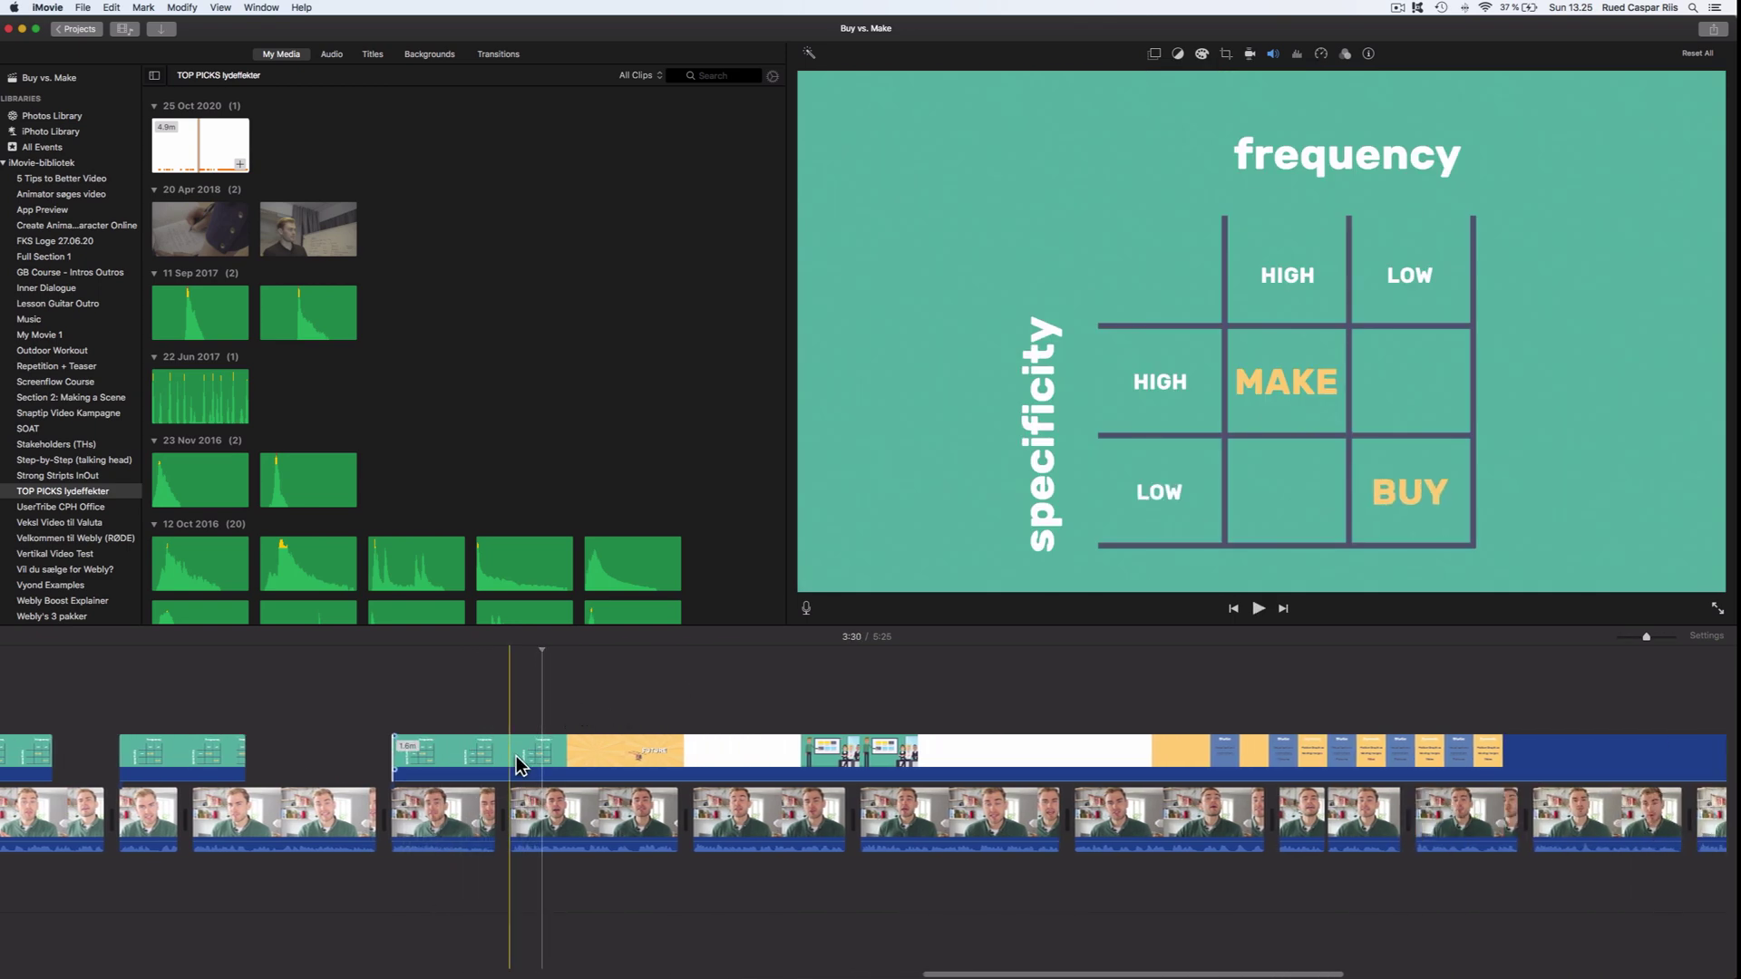
{"action": "left_click_drag", "start_coordinate": [518, 766], "coordinate": [1306, 766]}
{"action": "key", "text": "super+plus"}
{"action": "scroll", "coordinate": [580, 700], "scroll_direction": "right", "scroll_amount": 5}
{"action": "key", "text": "space"}
{"action": "key", "text": "super+b"}
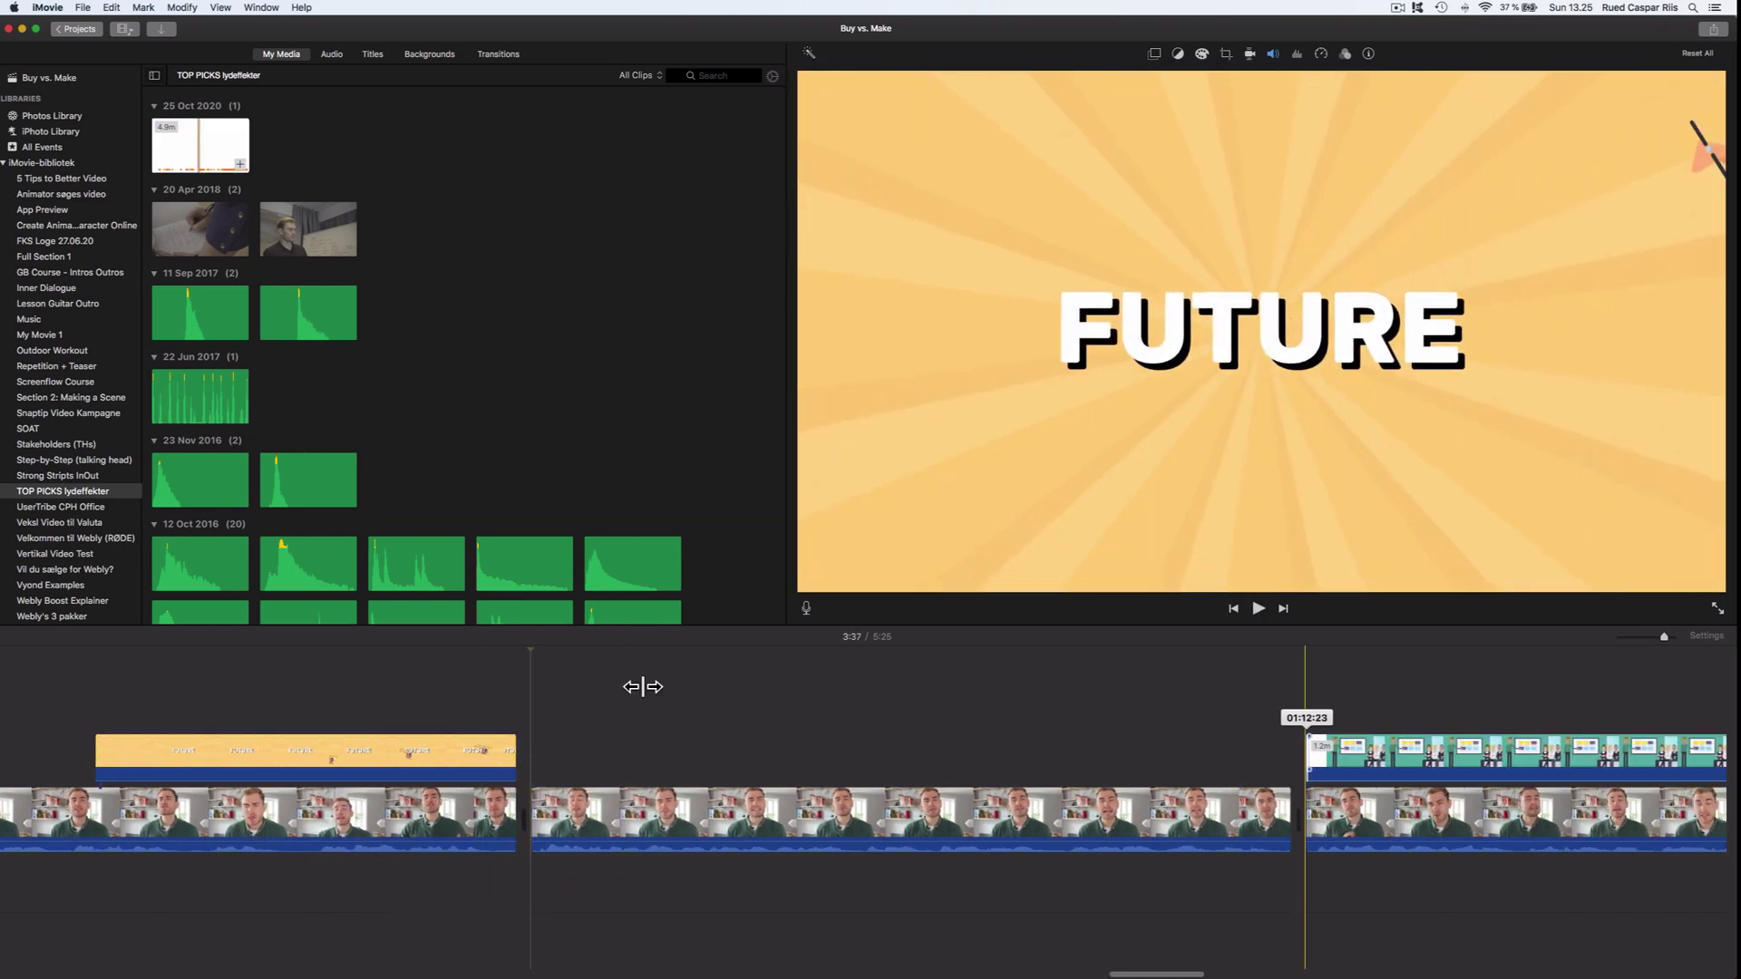
Step: Trim the white opening off the whiteboard presentation scene and fine-tune its start against the speech
{"action": "key", "text": "space"}
{"action": "scroll", "coordinate": [667, 709], "scroll_direction": "right", "scroll_amount": 3}
{"action": "scroll", "coordinate": [699, 717], "scroll_direction": "right", "scroll_amount": 5}
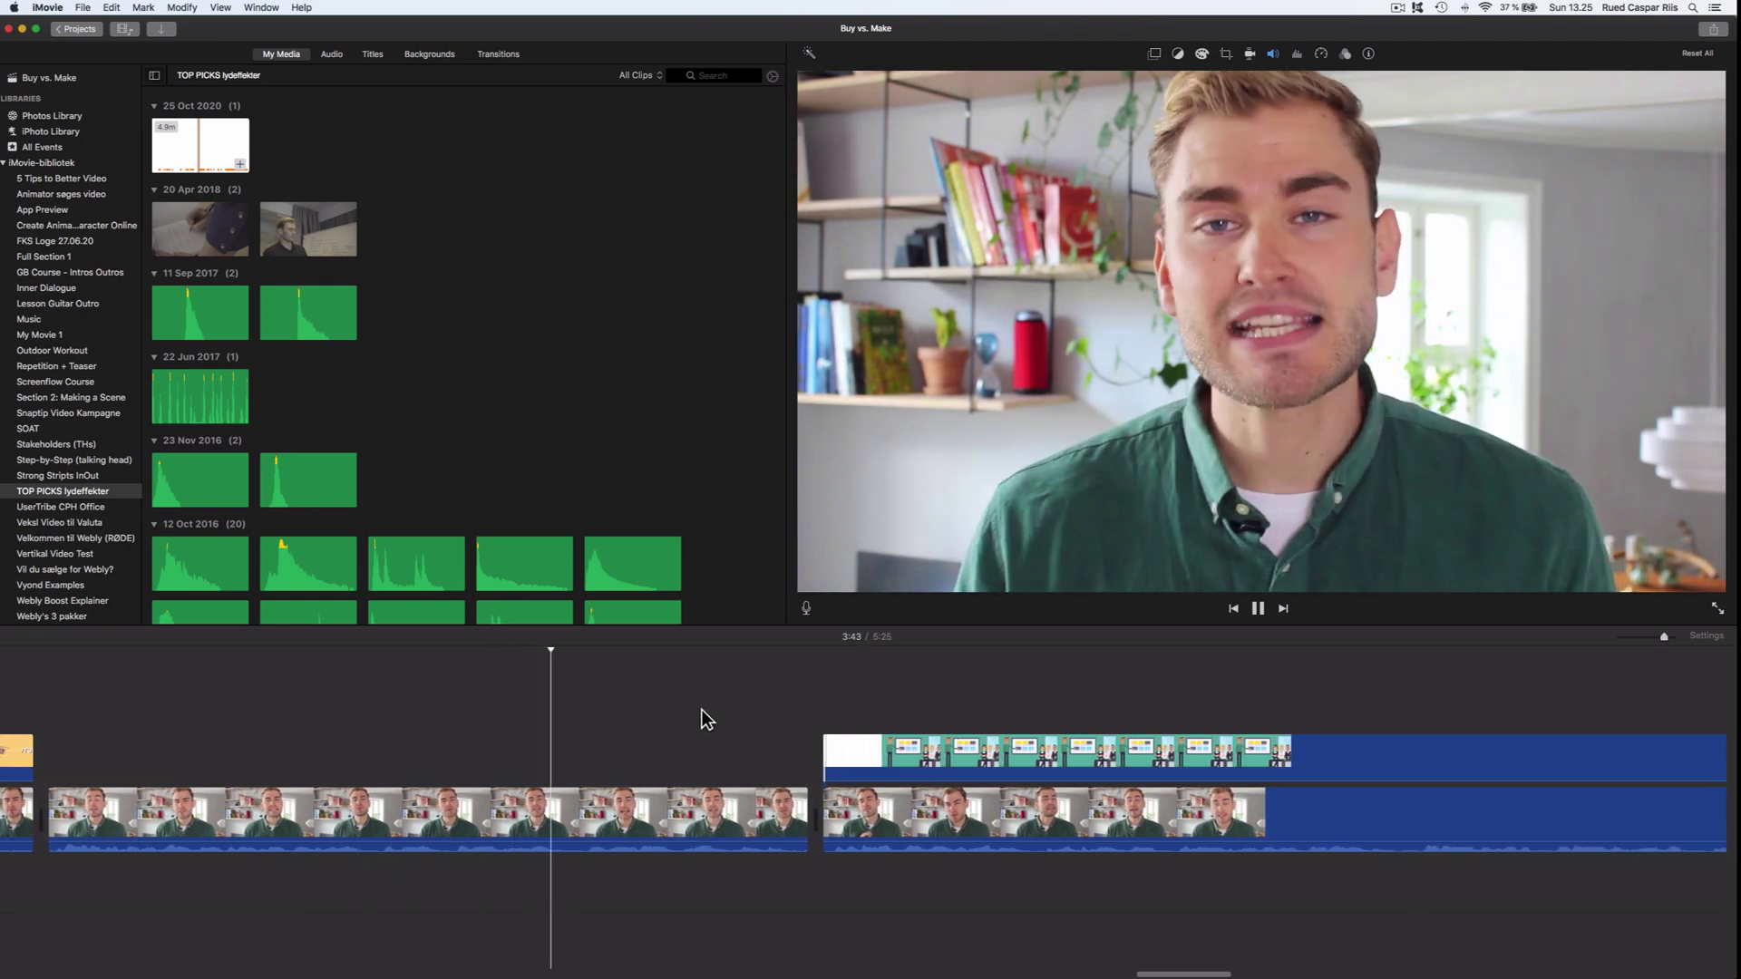
{"action": "scroll", "coordinate": [717, 724], "scroll_direction": "right", "scroll_amount": 1}
{"action": "left_click_drag", "start_coordinate": [811, 767], "coordinate": [827, 767]}
{"action": "key", "text": "space"}
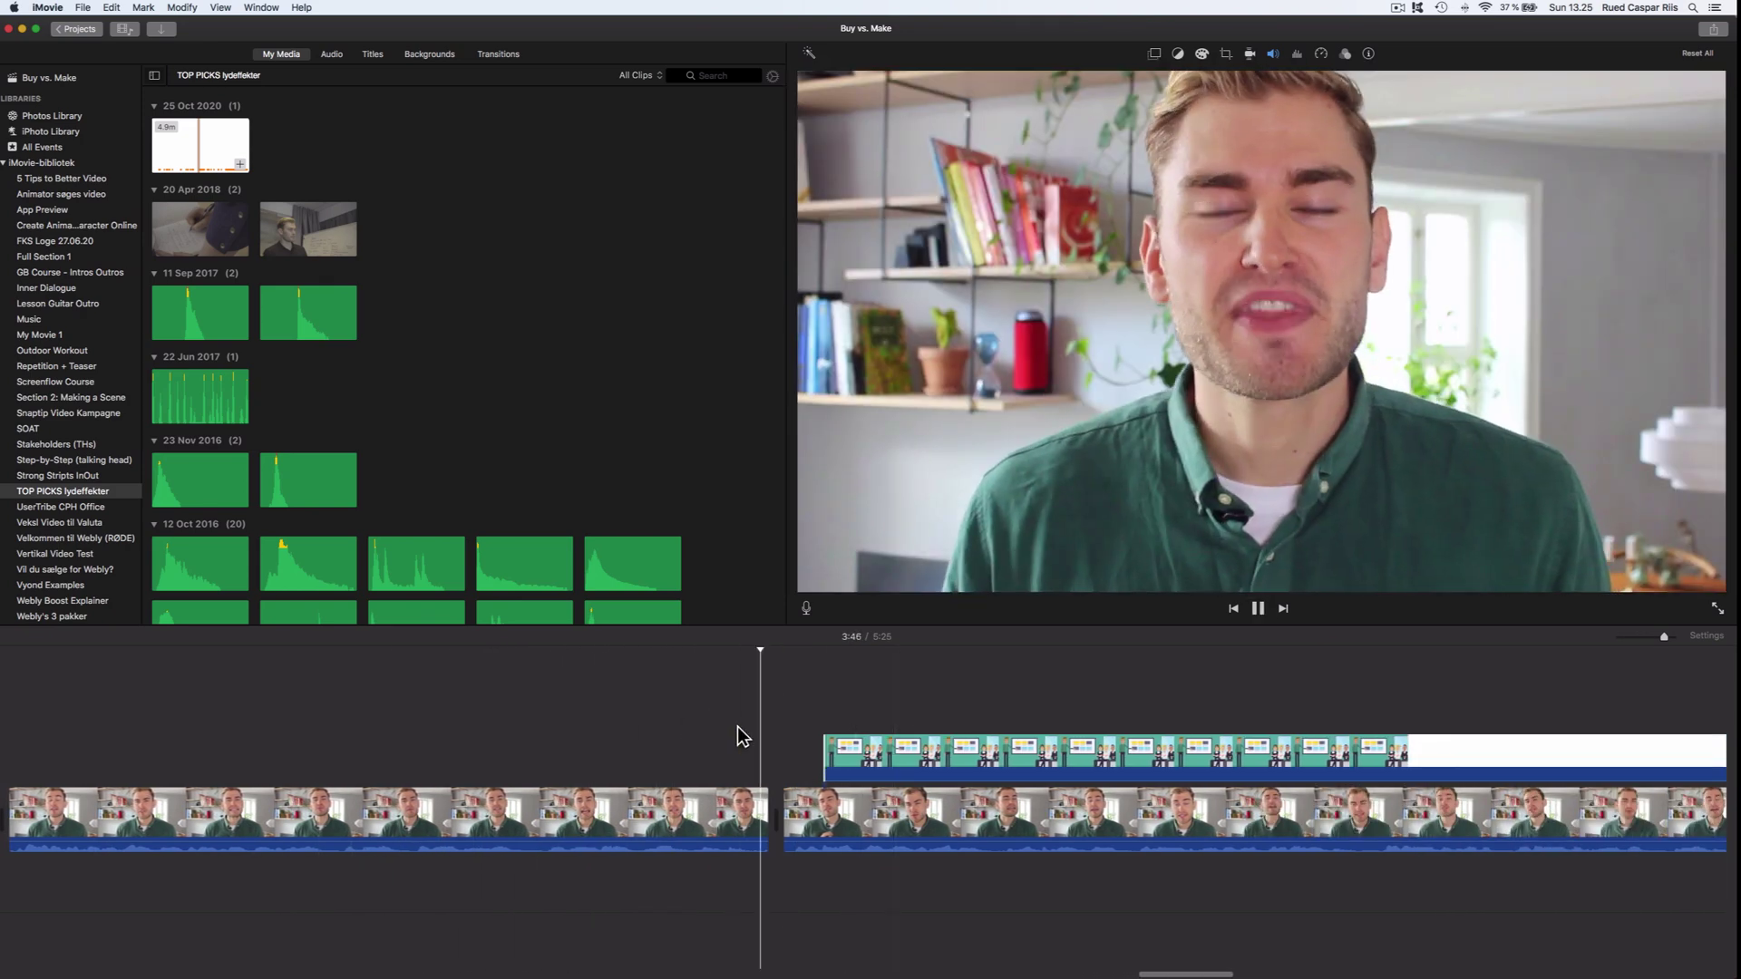
{"action": "scroll", "coordinate": [737, 726], "scroll_direction": "right", "scroll_amount": 3}
{"action": "left_click_drag", "start_coordinate": [703, 769], "coordinate": [762, 769]}
{"action": "key", "text": "space"}
Step: Split the animation after the whiteboard presentation and trim the rest past its white section to the start of the Static and Dynamic scene
{"action": "scroll", "coordinate": [639, 711], "scroll_direction": "right", "scroll_amount": 5}
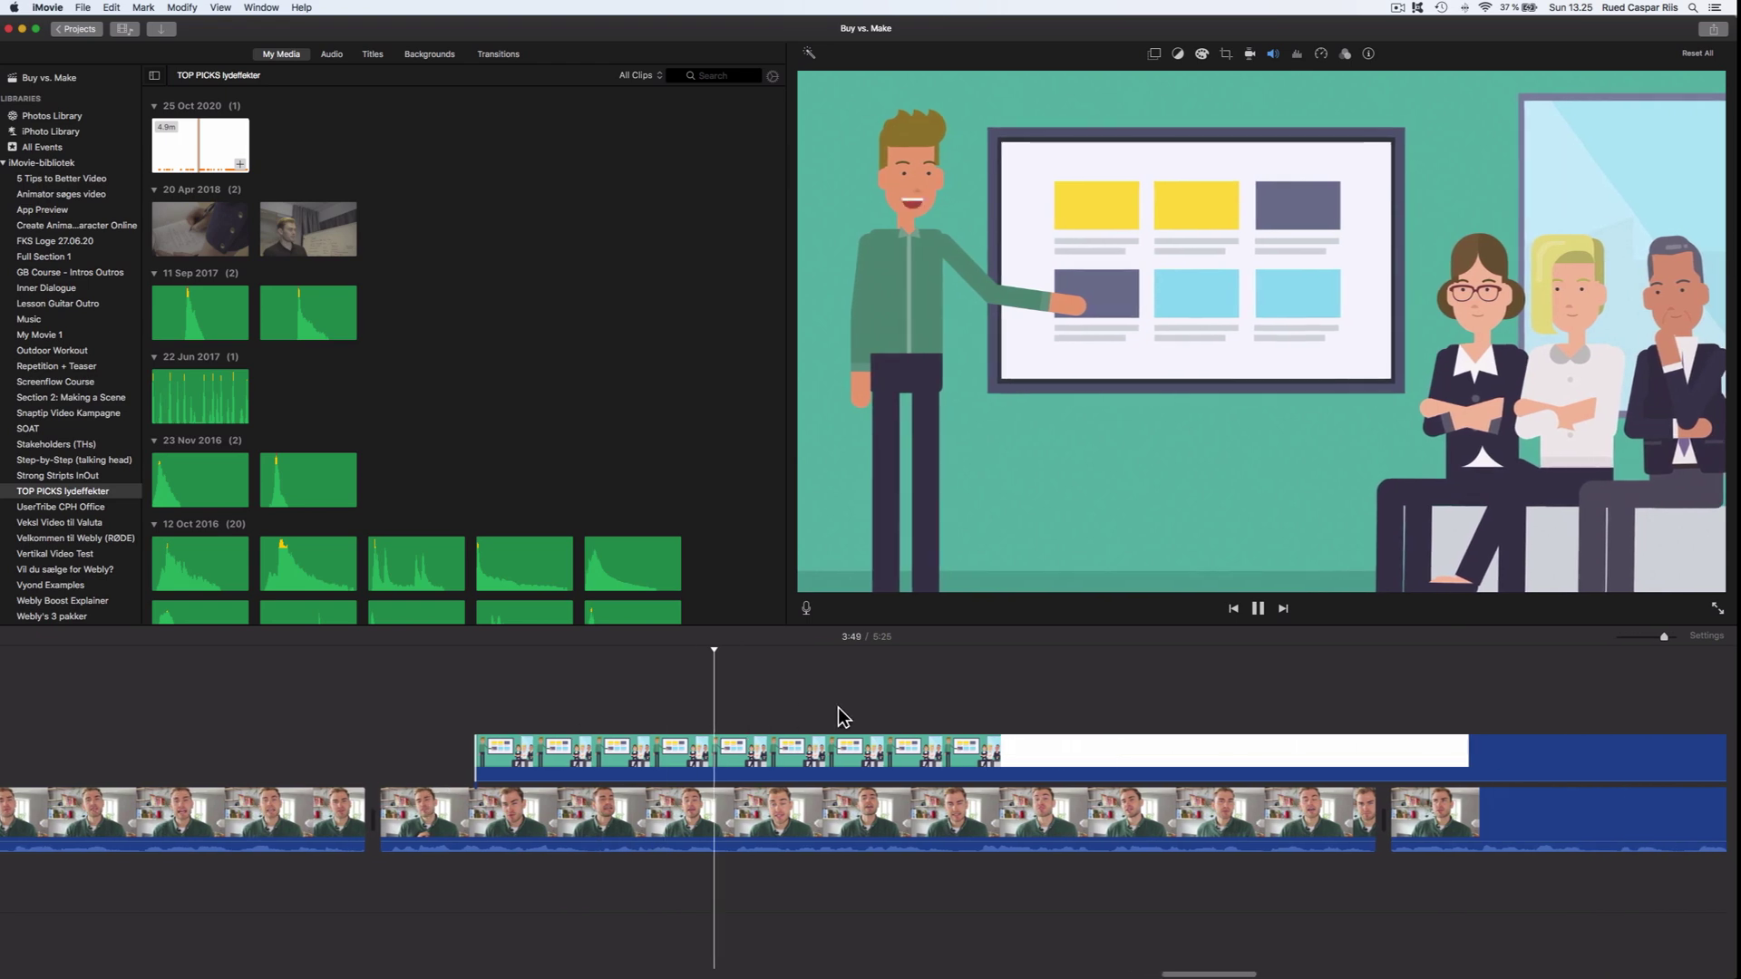
{"action": "key", "text": "space"}
{"action": "key", "text": "space"}
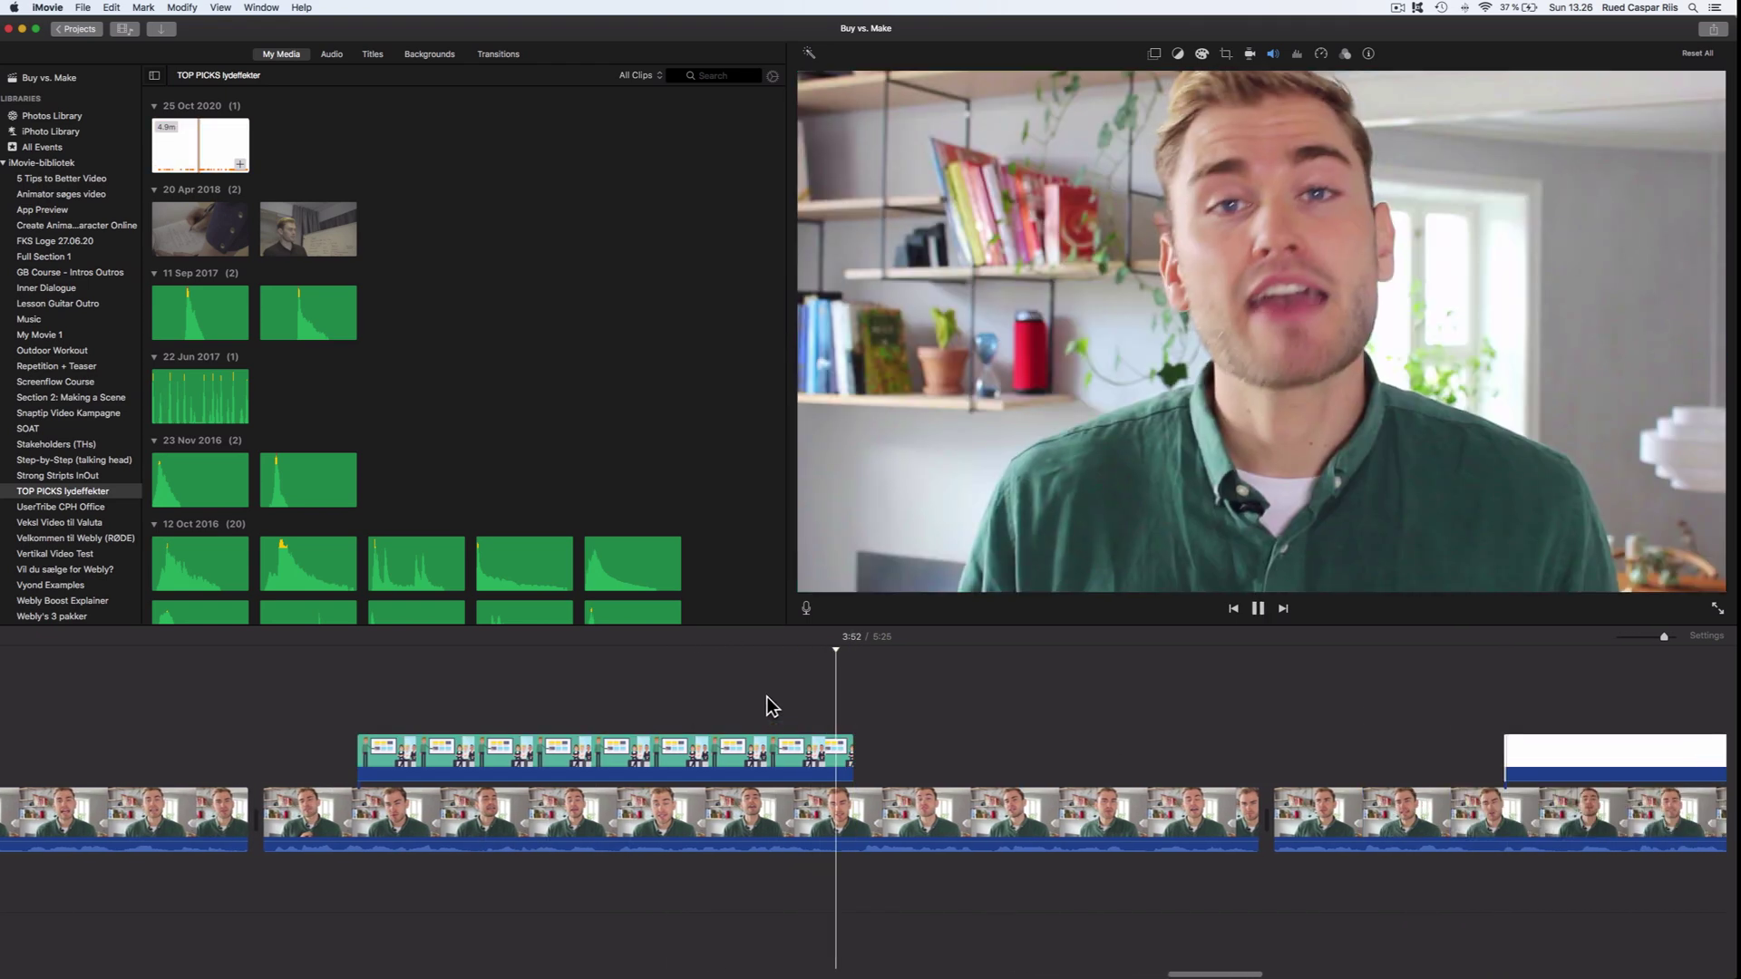
{"action": "scroll", "coordinate": [770, 713], "scroll_direction": "right", "scroll_amount": 5}
{"action": "scroll", "coordinate": [758, 723], "scroll_direction": "right", "scroll_amount": 5}
{"action": "key", "text": "space"}
{"action": "left_click_drag", "start_coordinate": [695, 755], "coordinate": [1078, 769]}
{"action": "key", "text": "space"}
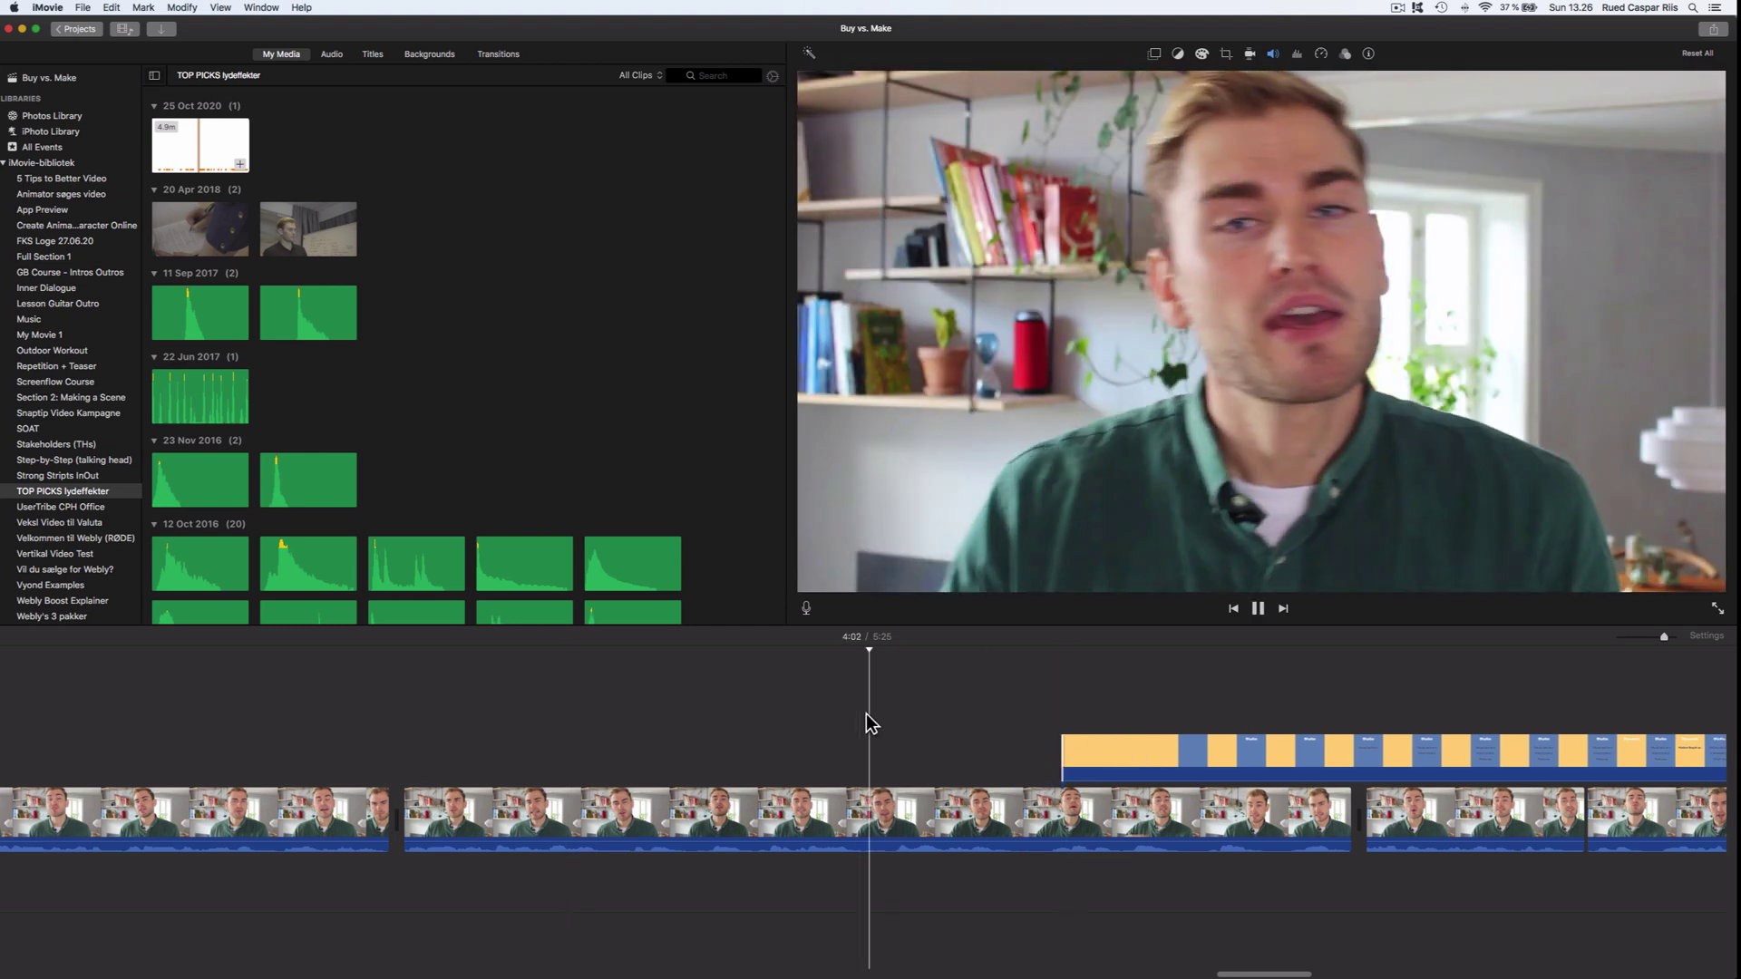
Step: Split the animation at 4:13 after the Static and Dynamic lists and trim the rest to the start of the character-at-desk scene
{"action": "scroll", "coordinate": [782, 695], "scroll_direction": "right", "scroll_amount": 4}
{"action": "scroll", "coordinate": [698, 700], "scroll_direction": "right", "scroll_amount": 3}
{"action": "scroll", "coordinate": [716, 707], "scroll_direction": "right", "scroll_amount": 10}
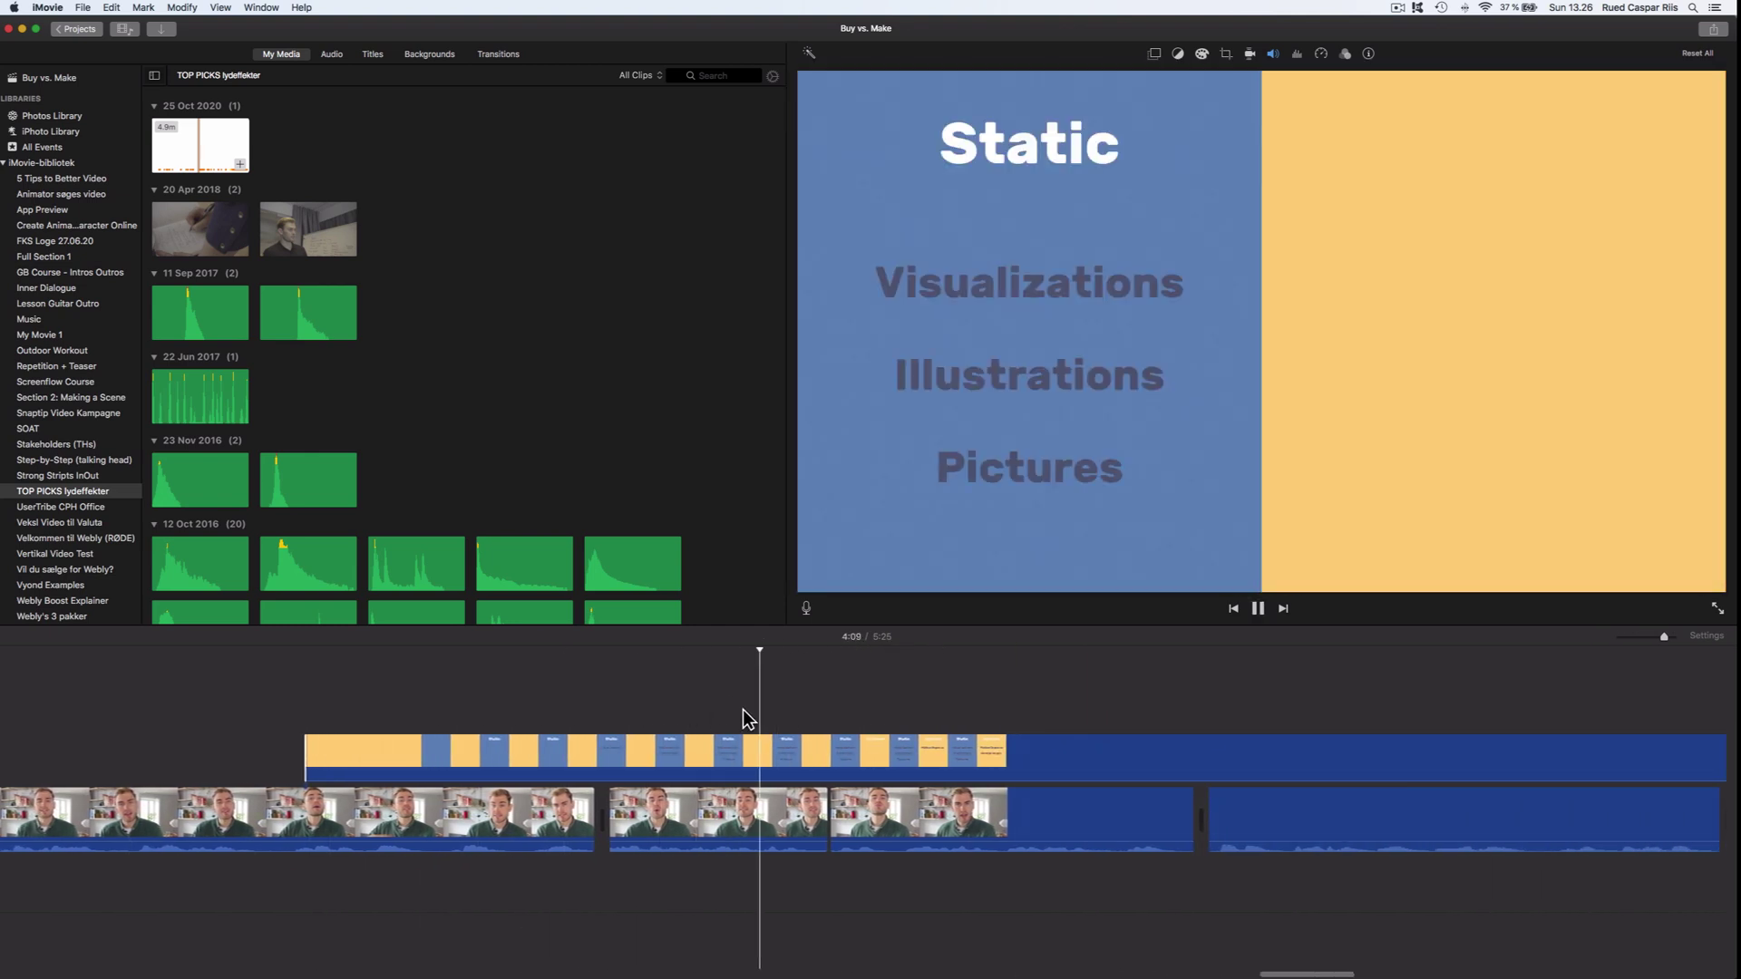
{"action": "key", "text": "space"}
{"action": "key", "text": "super+b"}
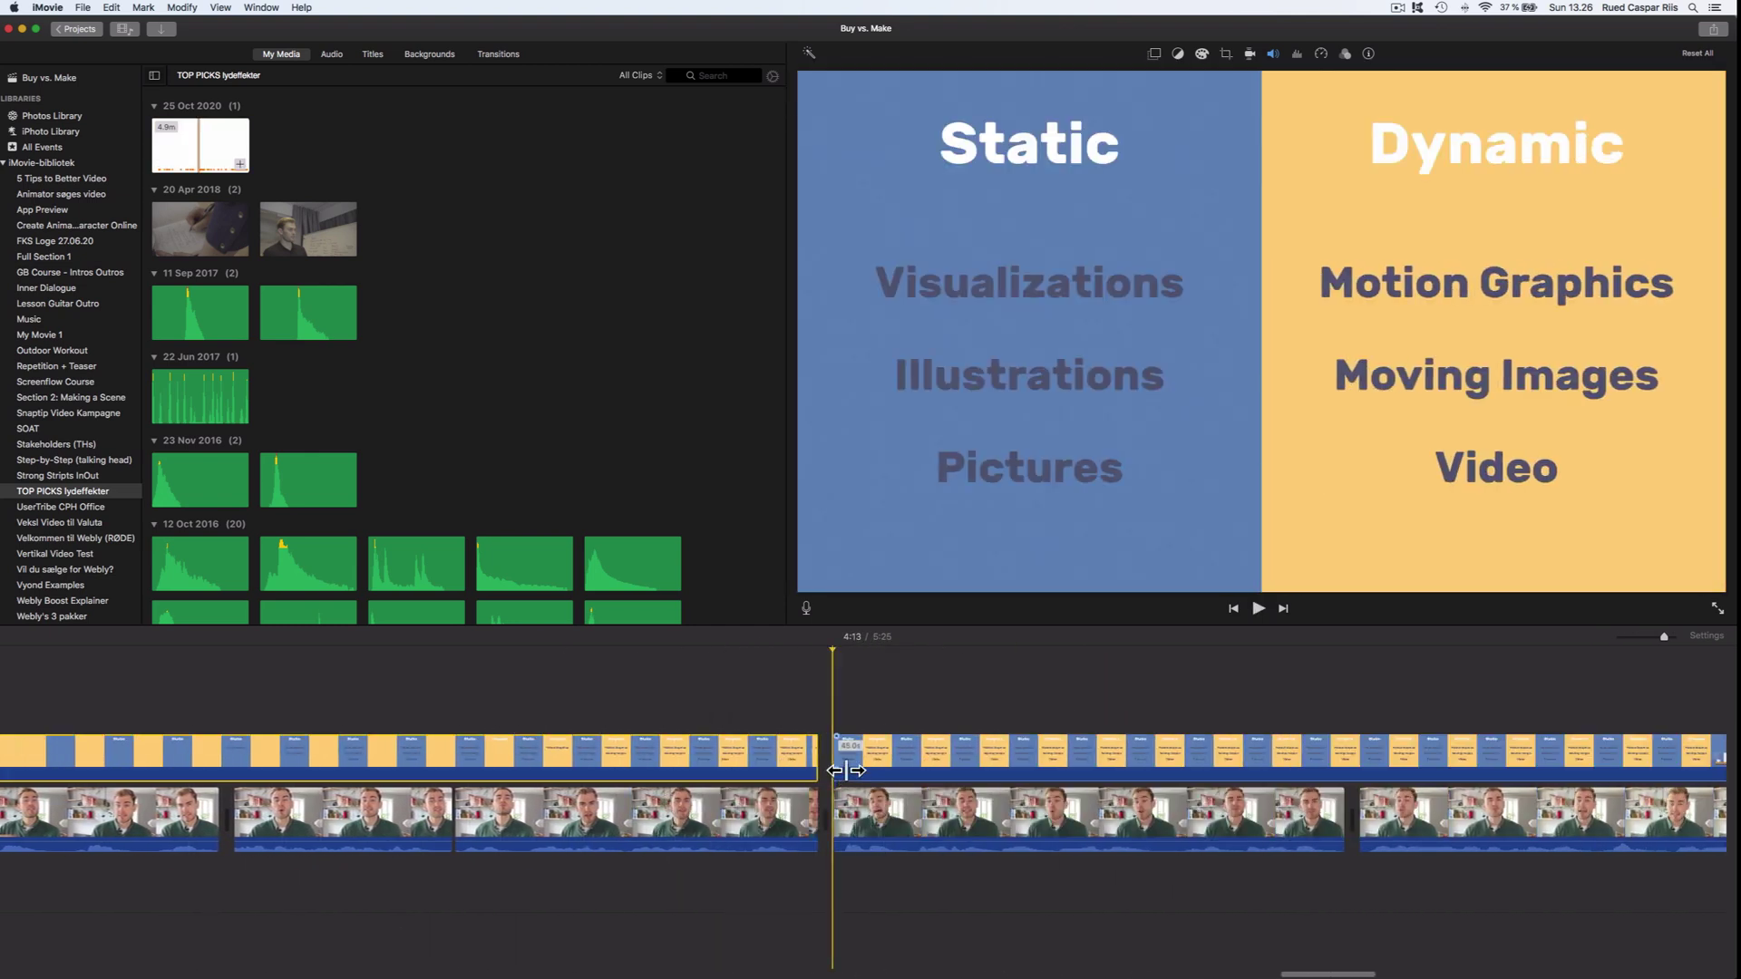
{"action": "left_click_drag", "start_coordinate": [847, 764], "coordinate": [1324, 756]}
{"action": "scroll", "coordinate": [1314, 755], "scroll_direction": "right", "scroll_amount": 8}
{"action": "left_click_drag", "start_coordinate": [533, 761], "coordinate": [906, 761]}
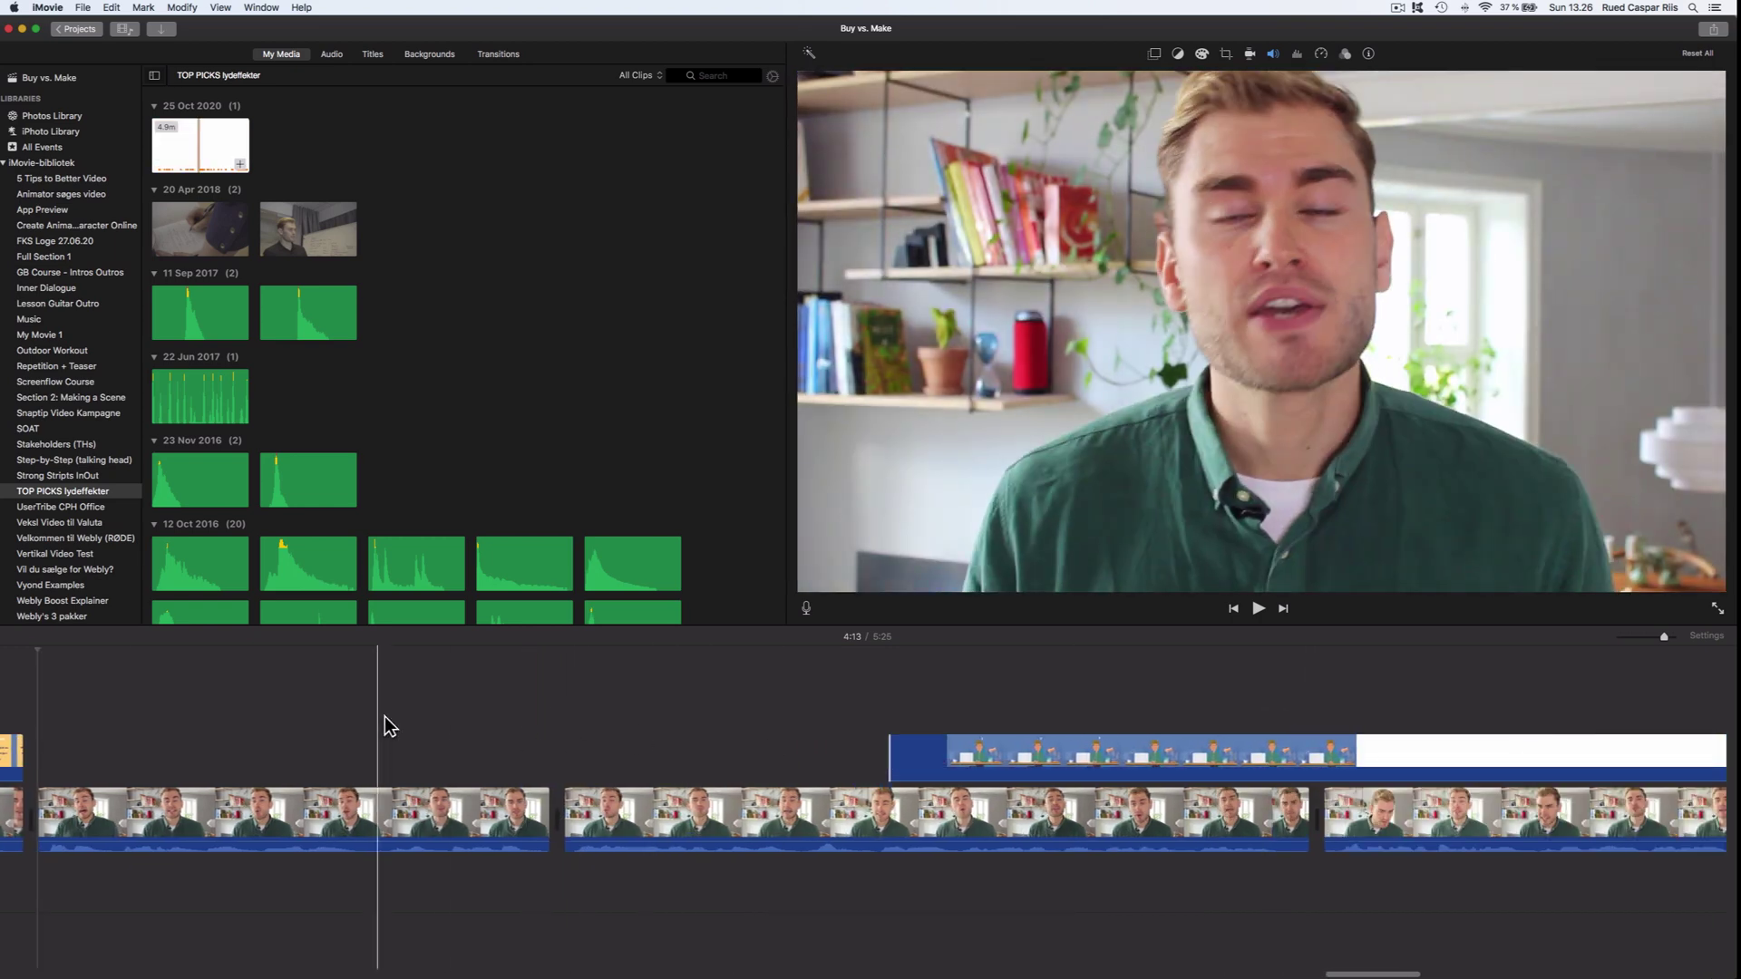
Step: Split the animation at 4:27 after the desk scene and trim the rest past its white section to the green laptop scene
{"action": "key", "text": "space"}
{"action": "scroll", "coordinate": [609, 695], "scroll_direction": "right", "scroll_amount": 4}
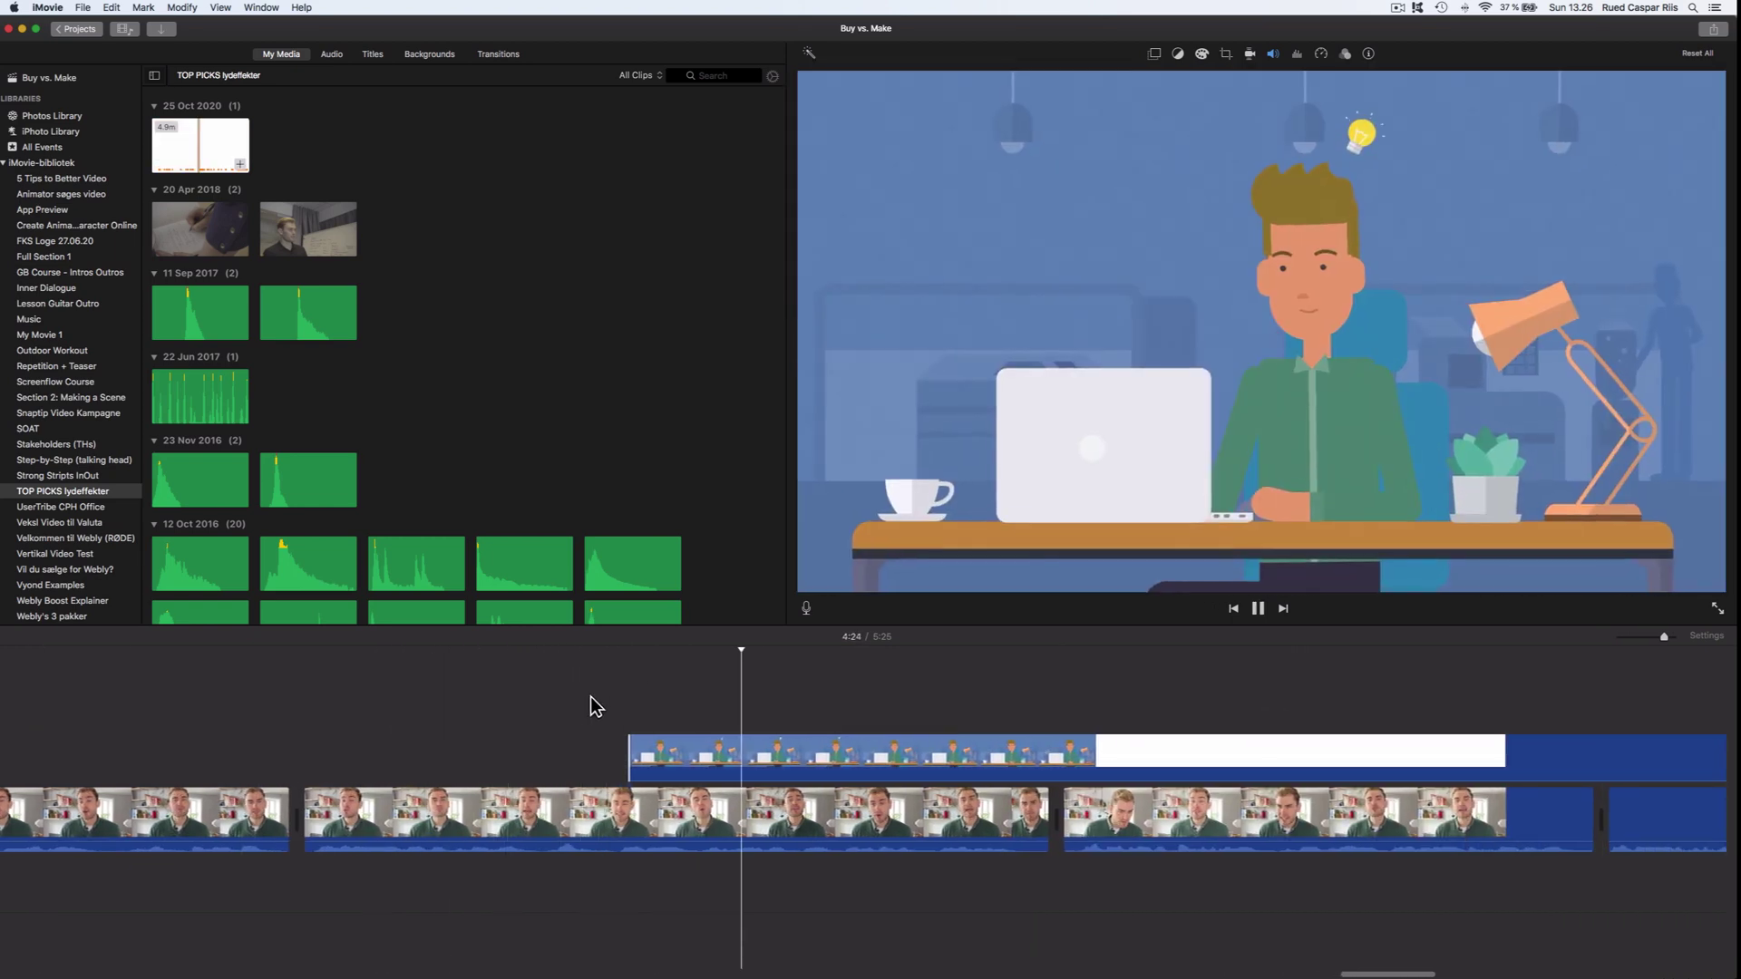
{"action": "scroll", "coordinate": [731, 704], "scroll_direction": "right", "scroll_amount": 3}
{"action": "left_click", "coordinate": [834, 758]}
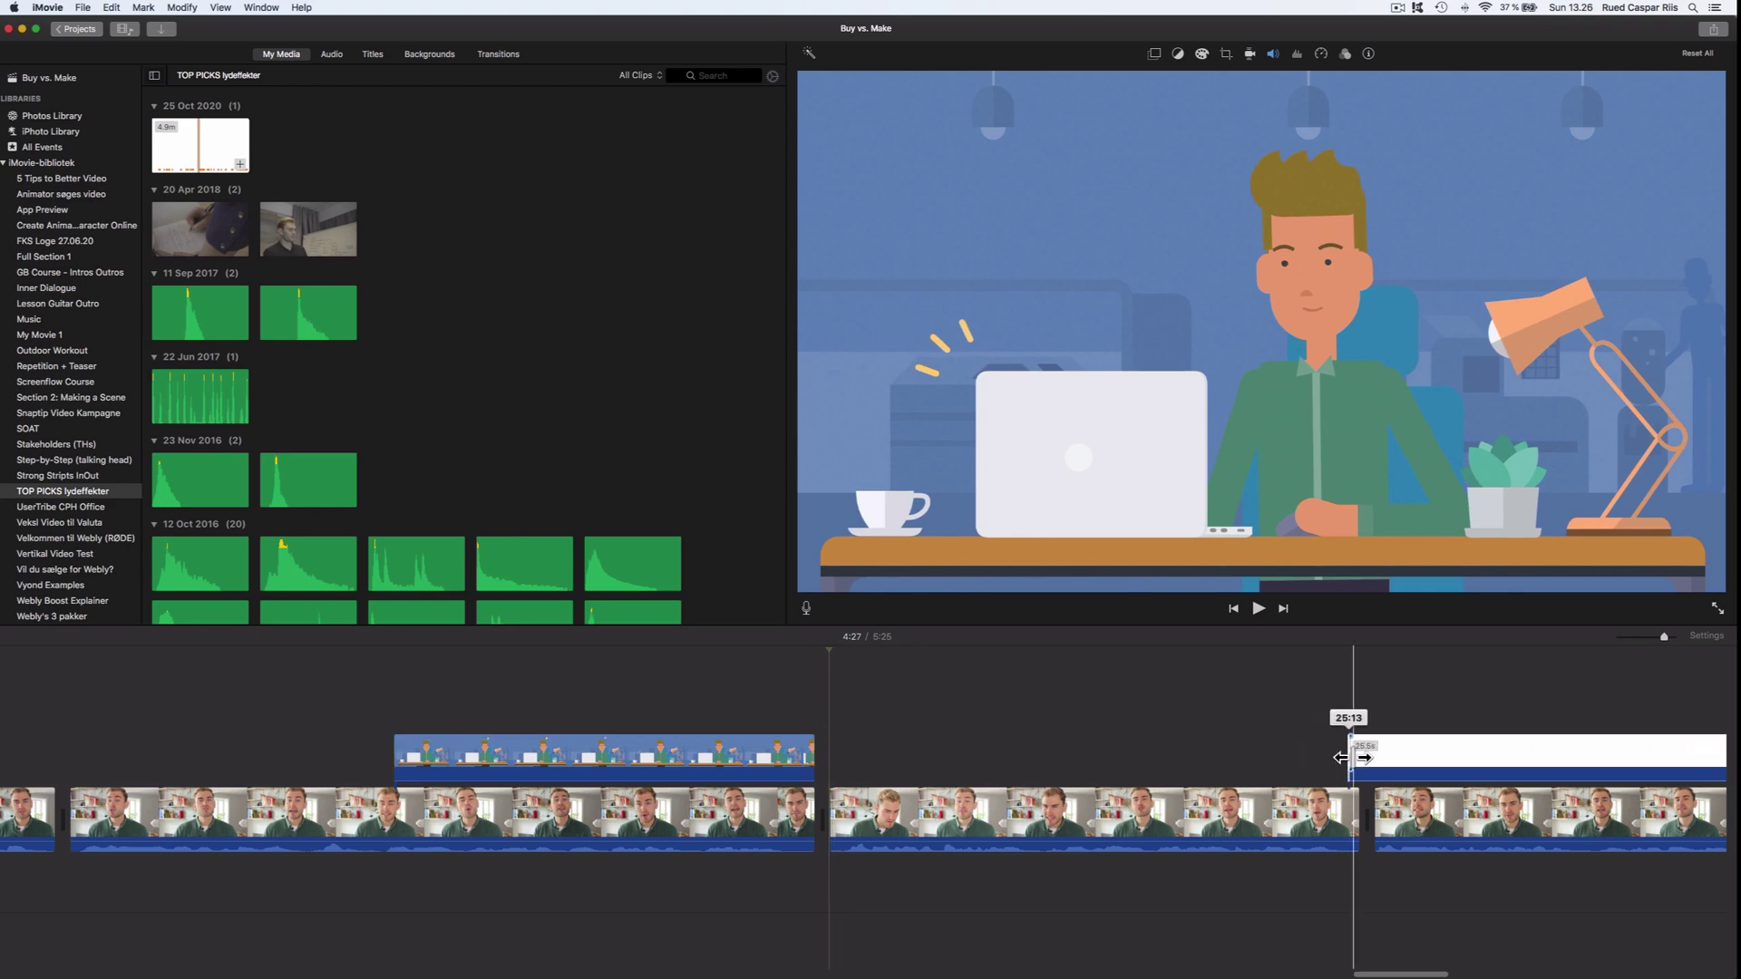
{"action": "scroll", "coordinate": [1340, 753], "scroll_direction": "right", "scroll_amount": 10}
{"action": "scroll", "coordinate": [1534, 769], "scroll_direction": "right", "scroll_amount": 2}
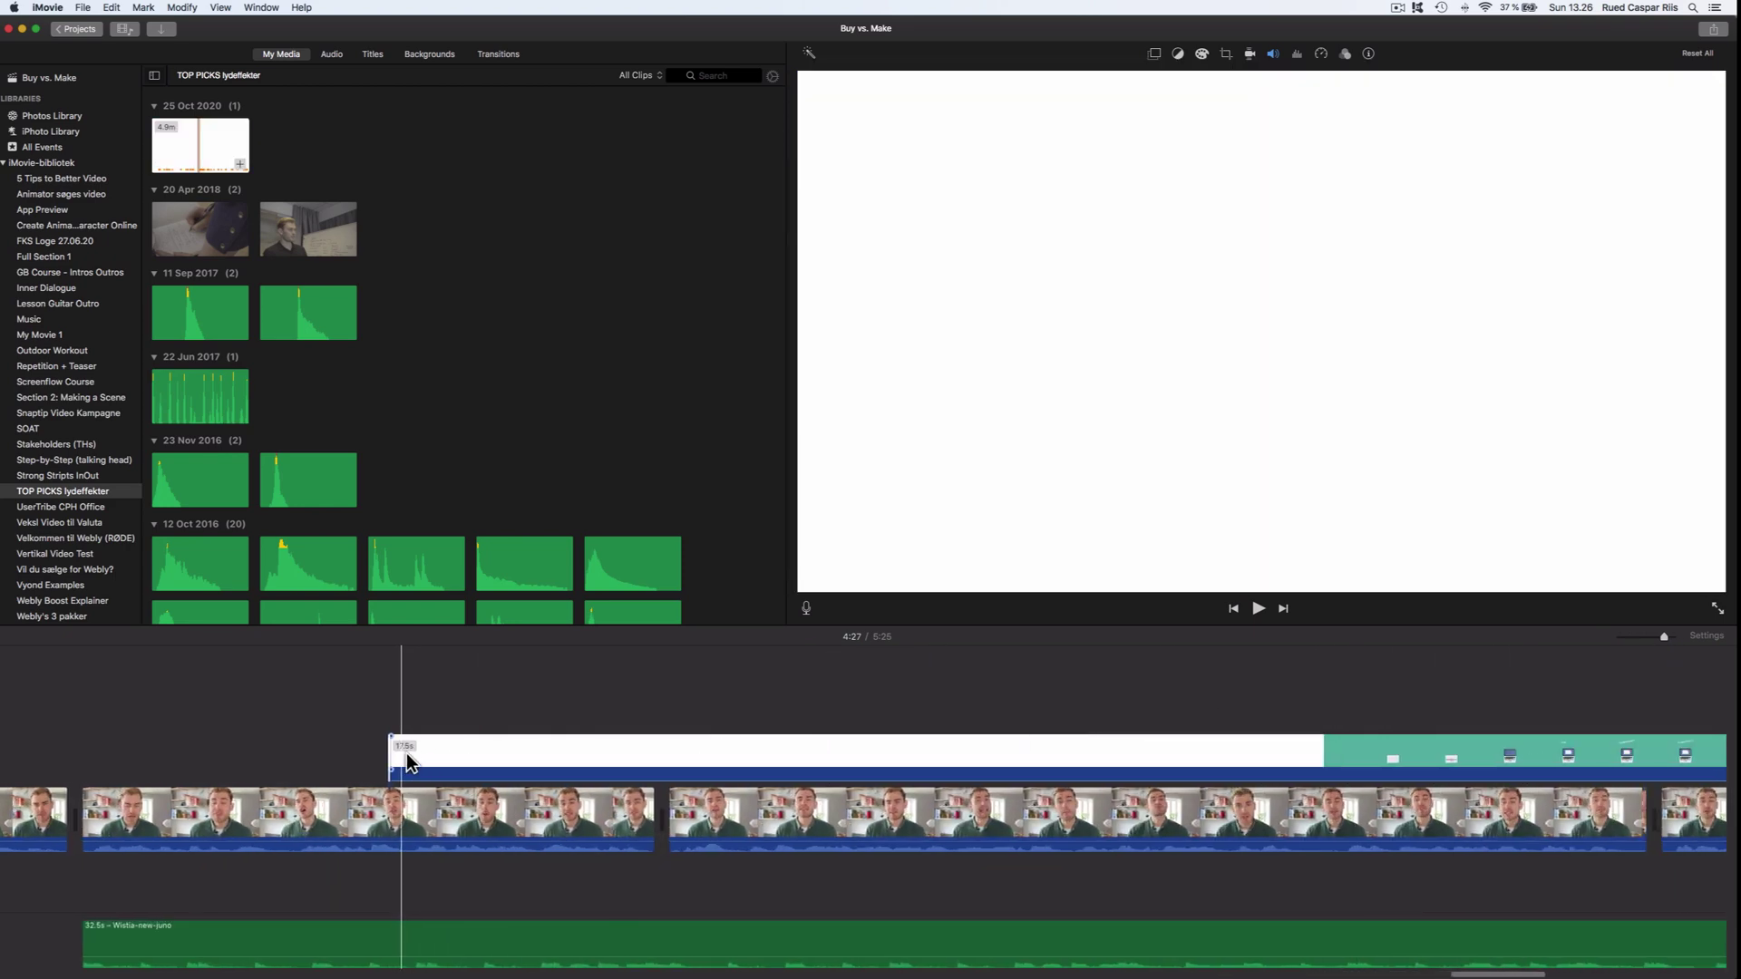
{"action": "left_click_drag", "start_coordinate": [404, 764], "coordinate": [1338, 763]}
{"action": "key", "text": "space"}
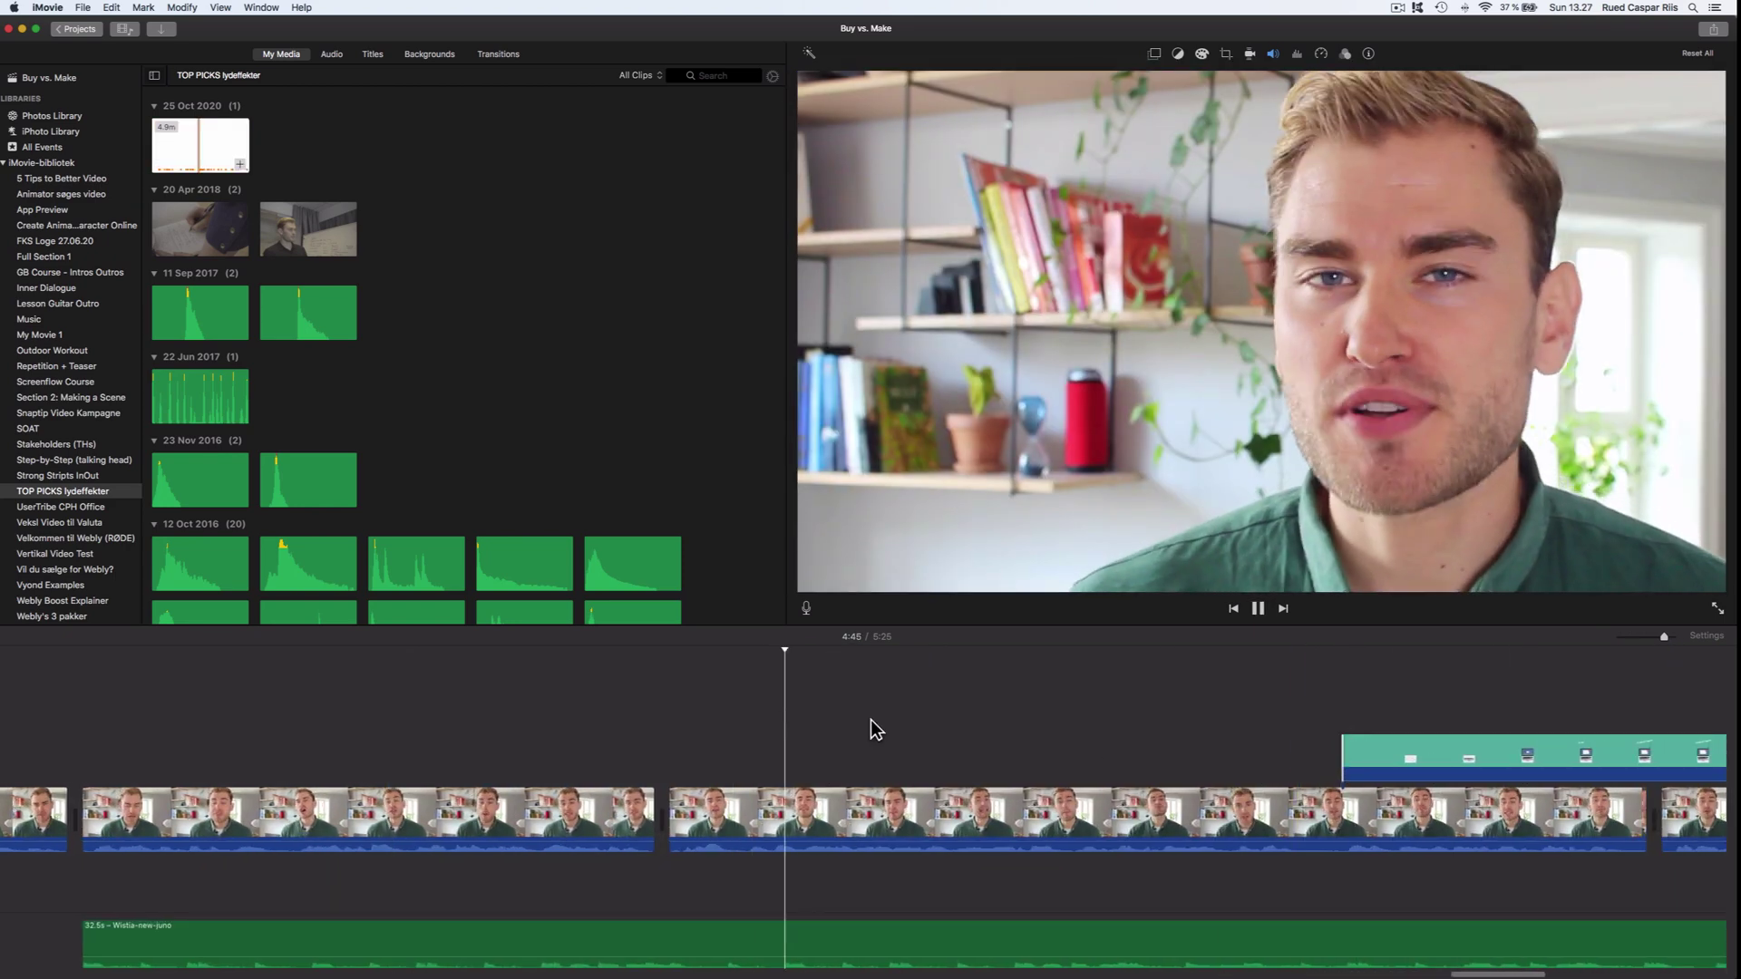
Step: Play the green laptop and Explainer Experts scene, and set its overlay mode to Green/Blue Screen
{"action": "scroll", "coordinate": [958, 717], "scroll_direction": "right", "scroll_amount": 2}
{"action": "scroll", "coordinate": [957, 716], "scroll_direction": "right", "scroll_amount": 2}
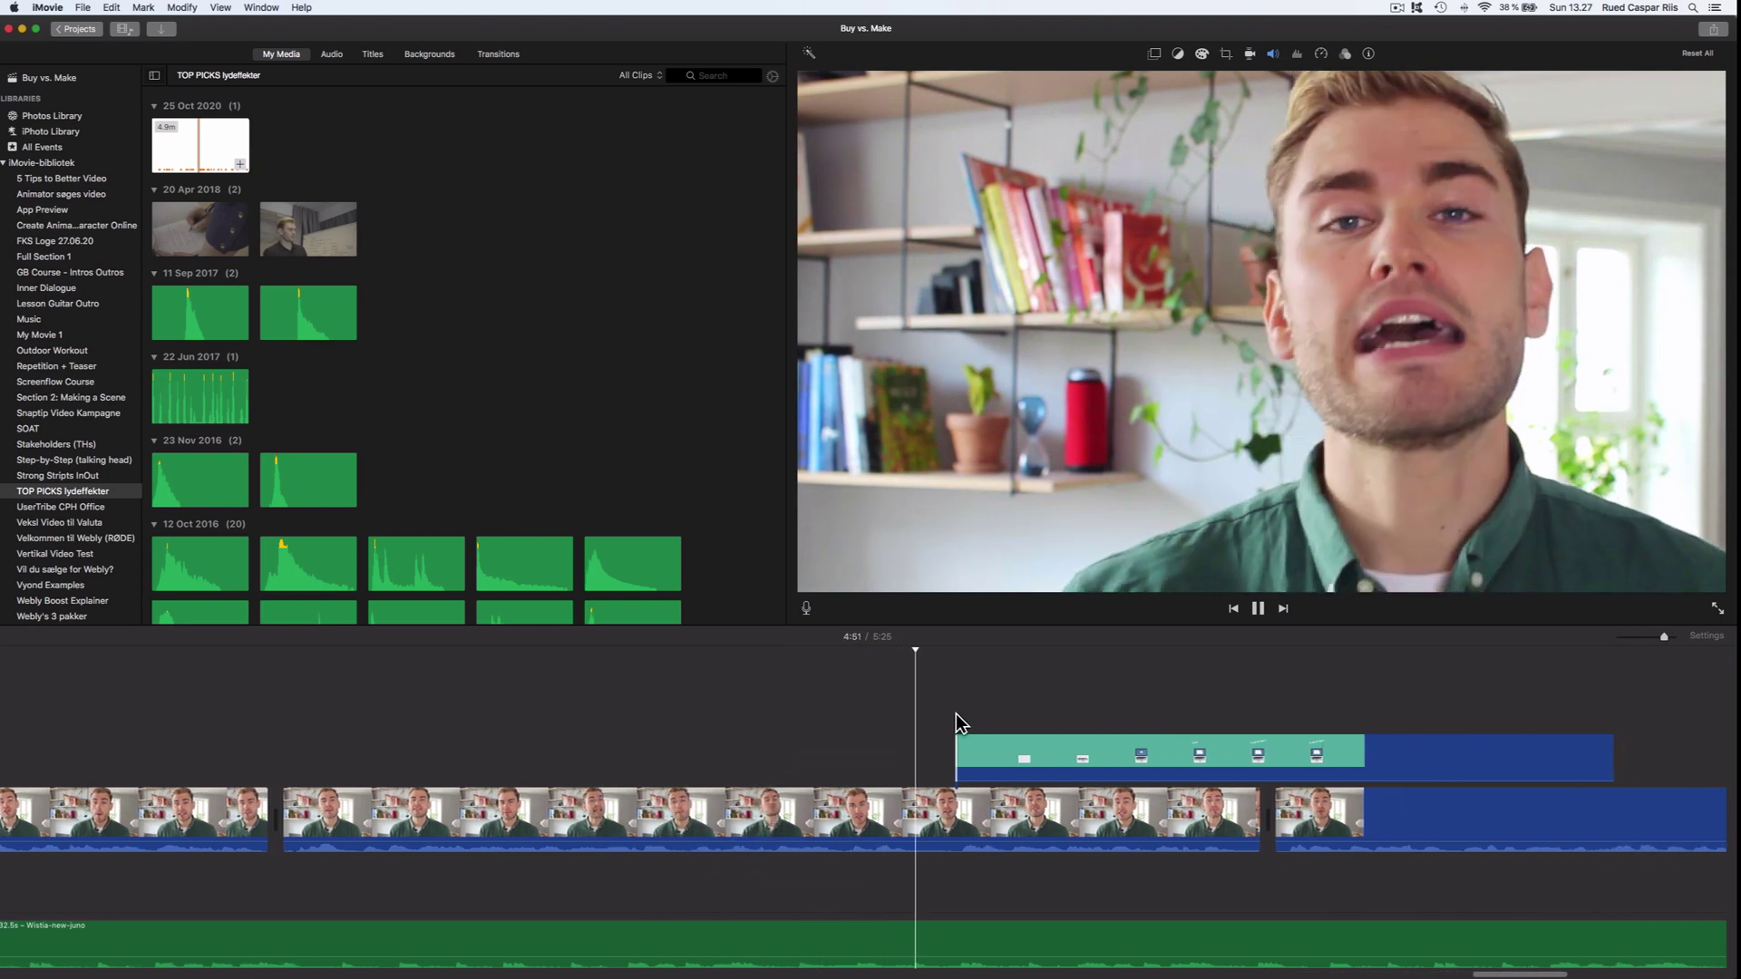
{"action": "scroll", "coordinate": [955, 711], "scroll_direction": "right", "scroll_amount": 2}
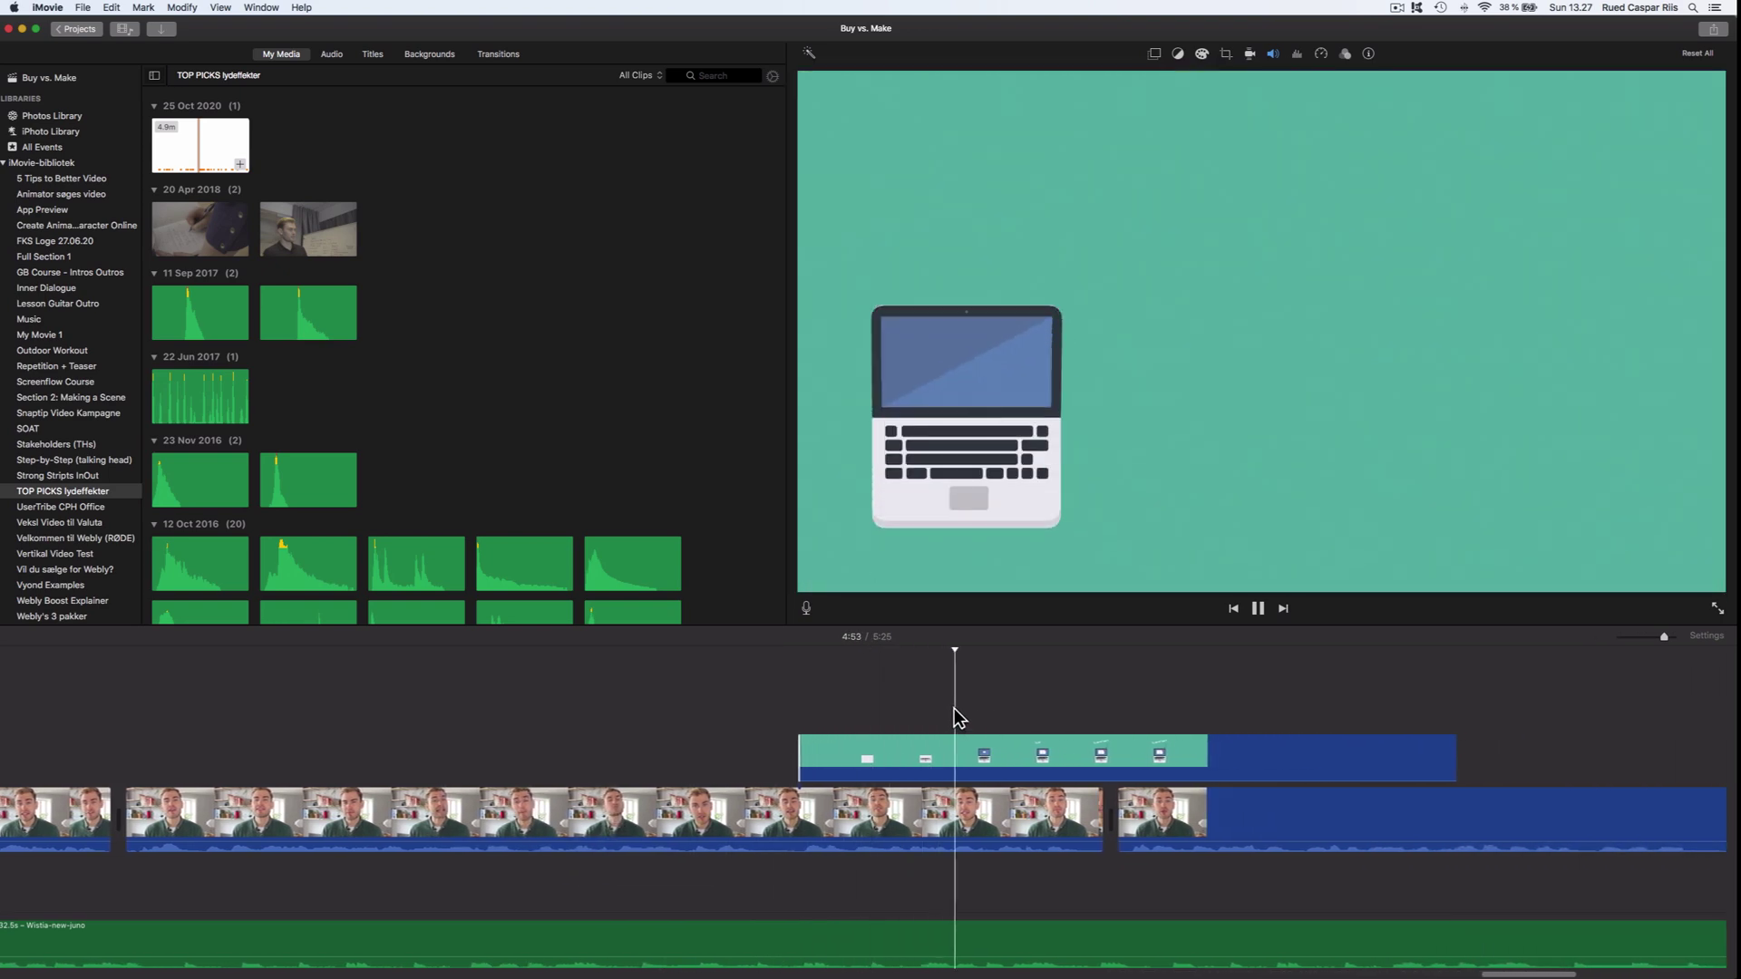
{"action": "scroll", "coordinate": [954, 709], "scroll_direction": "right", "scroll_amount": 2}
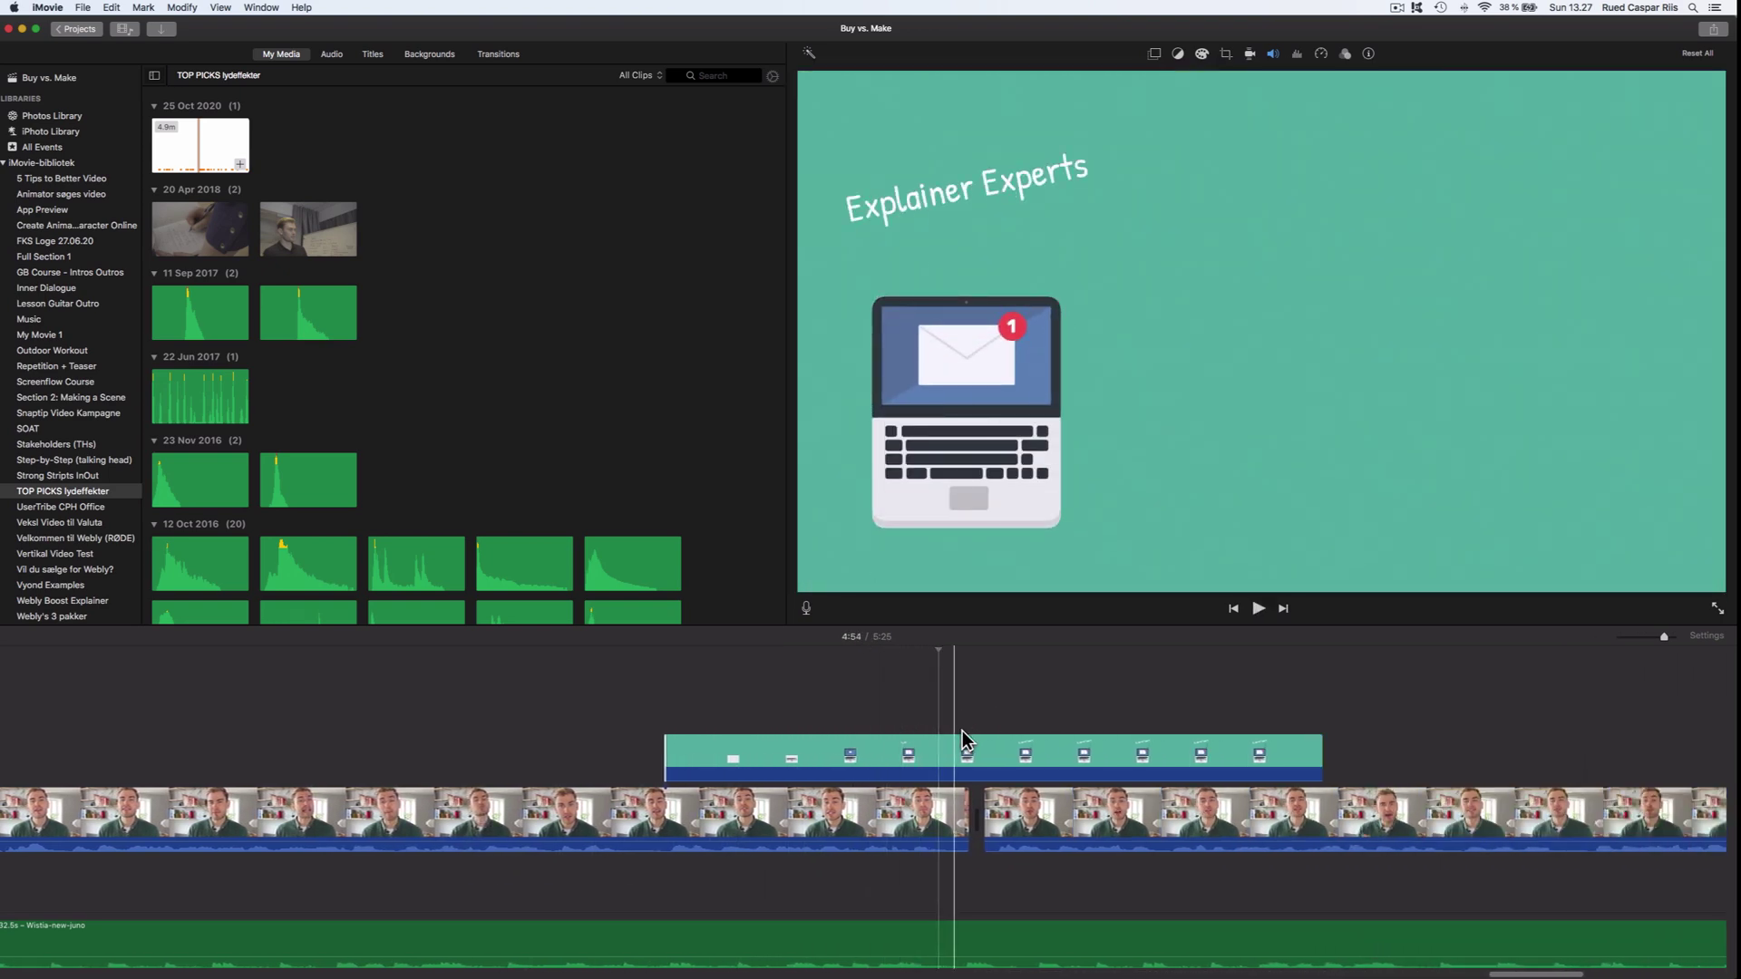
{"action": "left_click", "coordinate": [937, 769]}
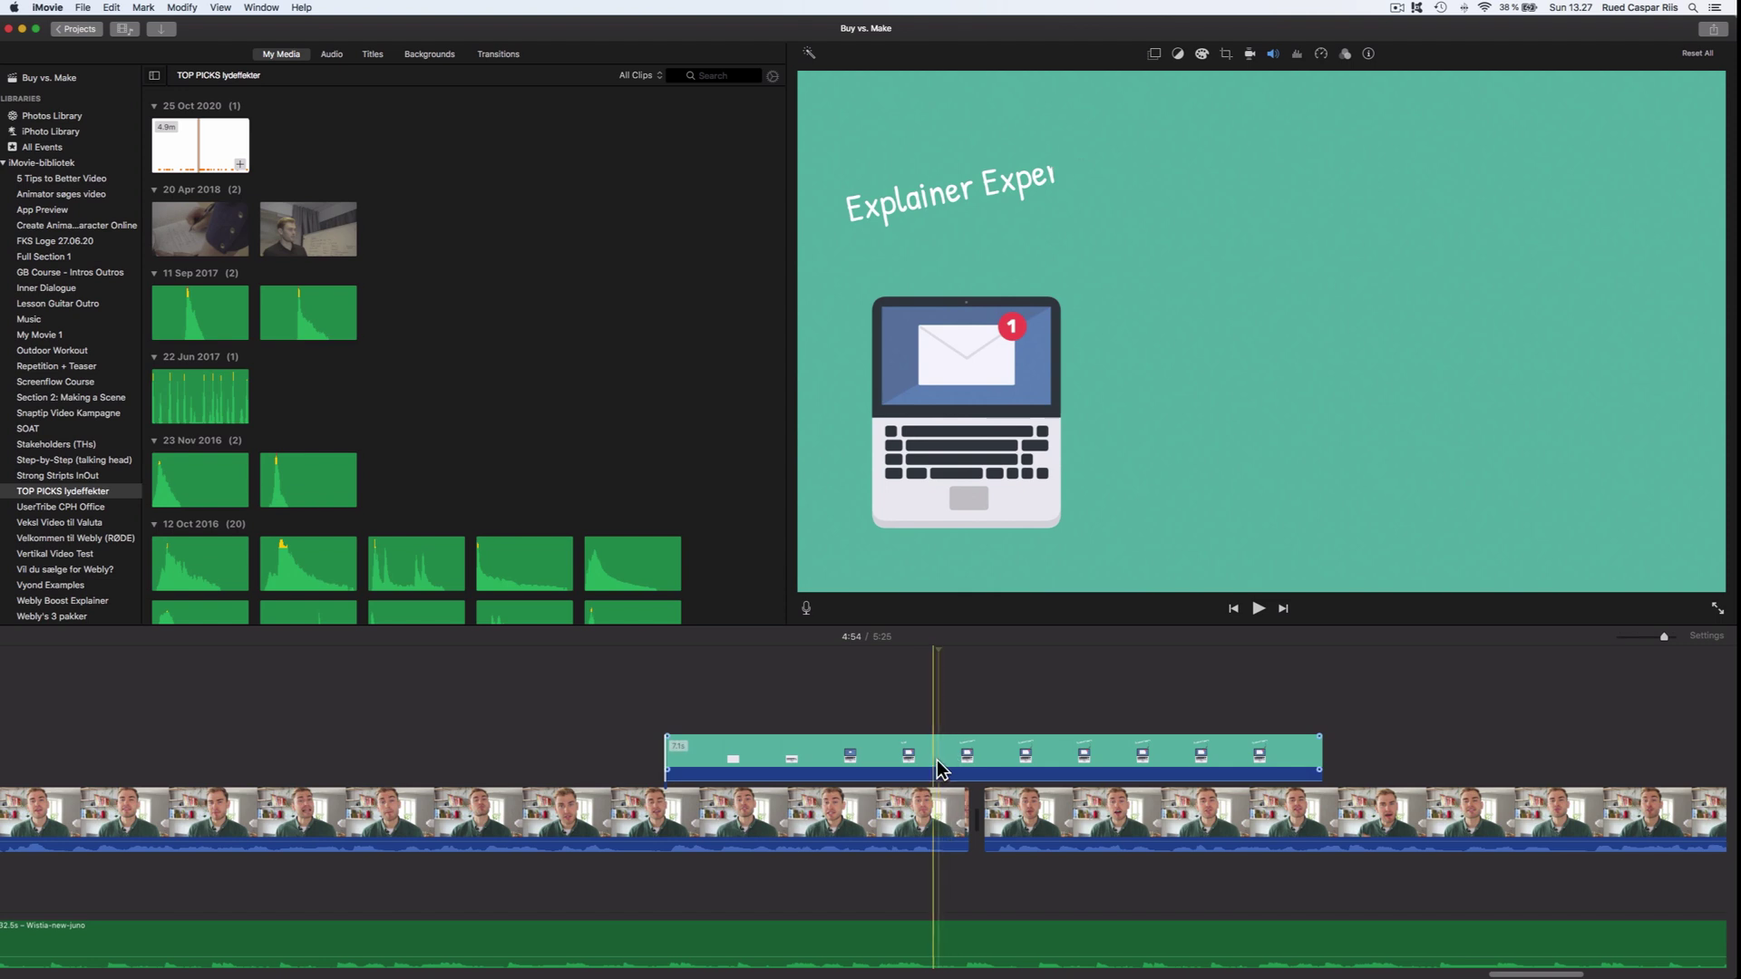
{"action": "left_click", "coordinate": [1160, 58]}
{"action": "left_click", "coordinate": [1099, 80]}
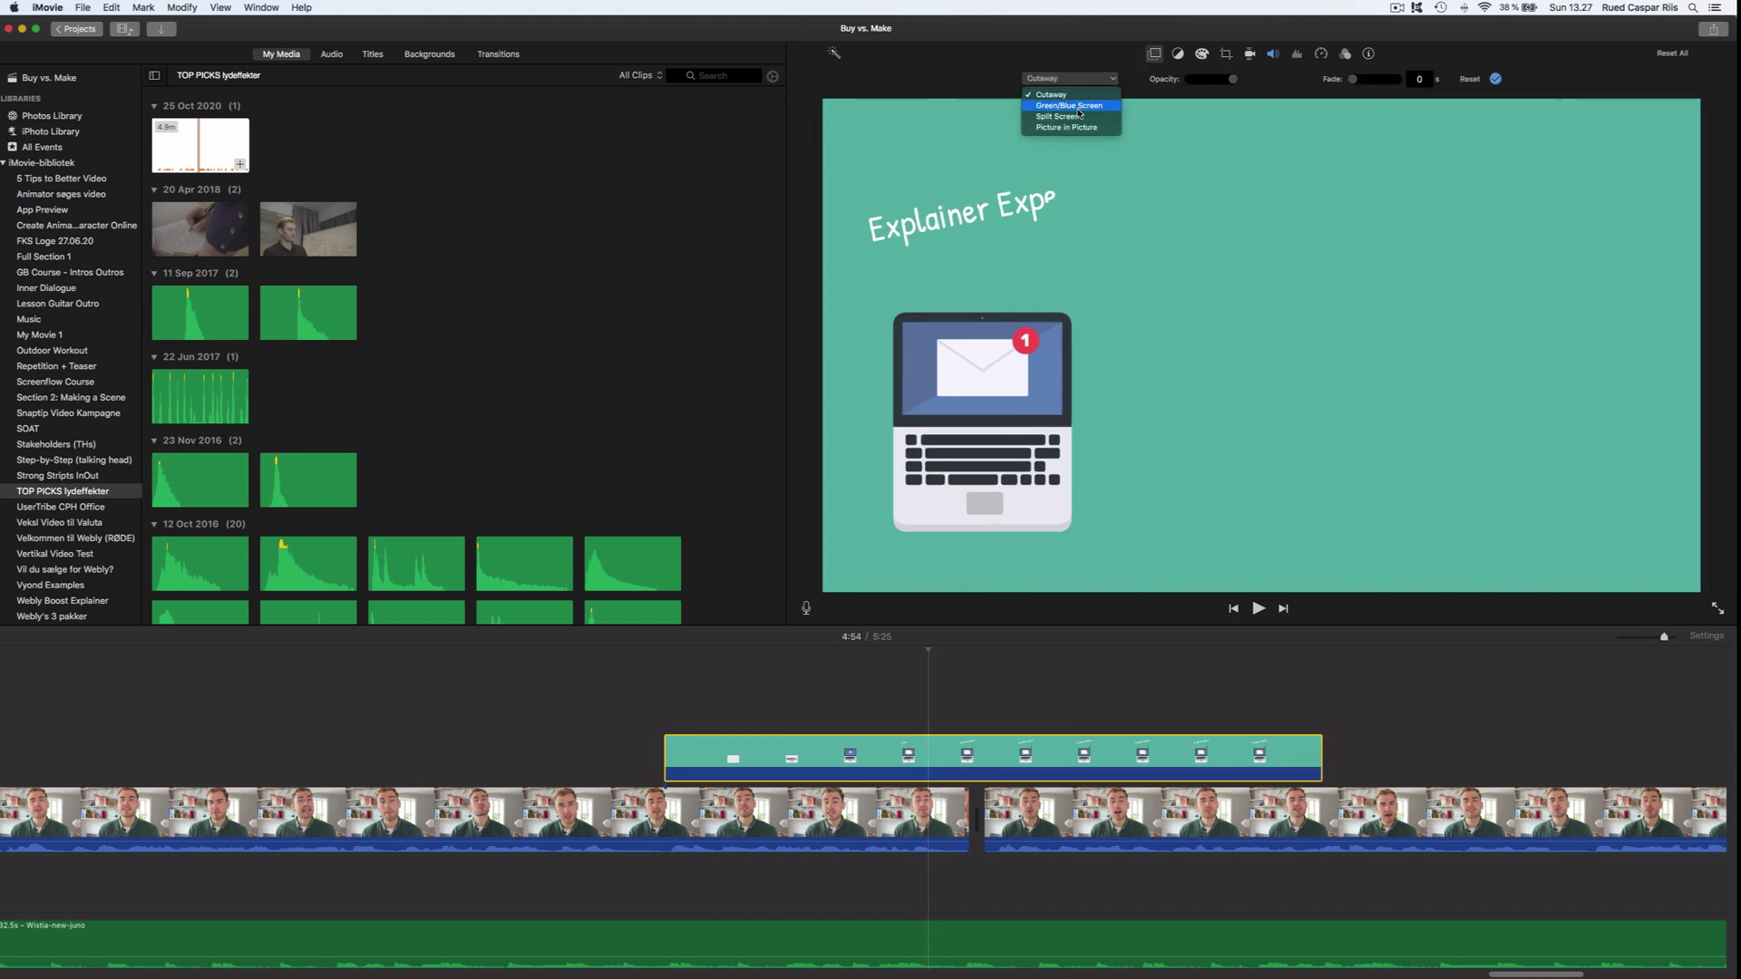
Step: Play back the keyed laptop and Explainer Experts overlay over the talking head to check its appearance
{"action": "left_click", "coordinate": [649, 692]}
{"action": "key", "text": "space"}
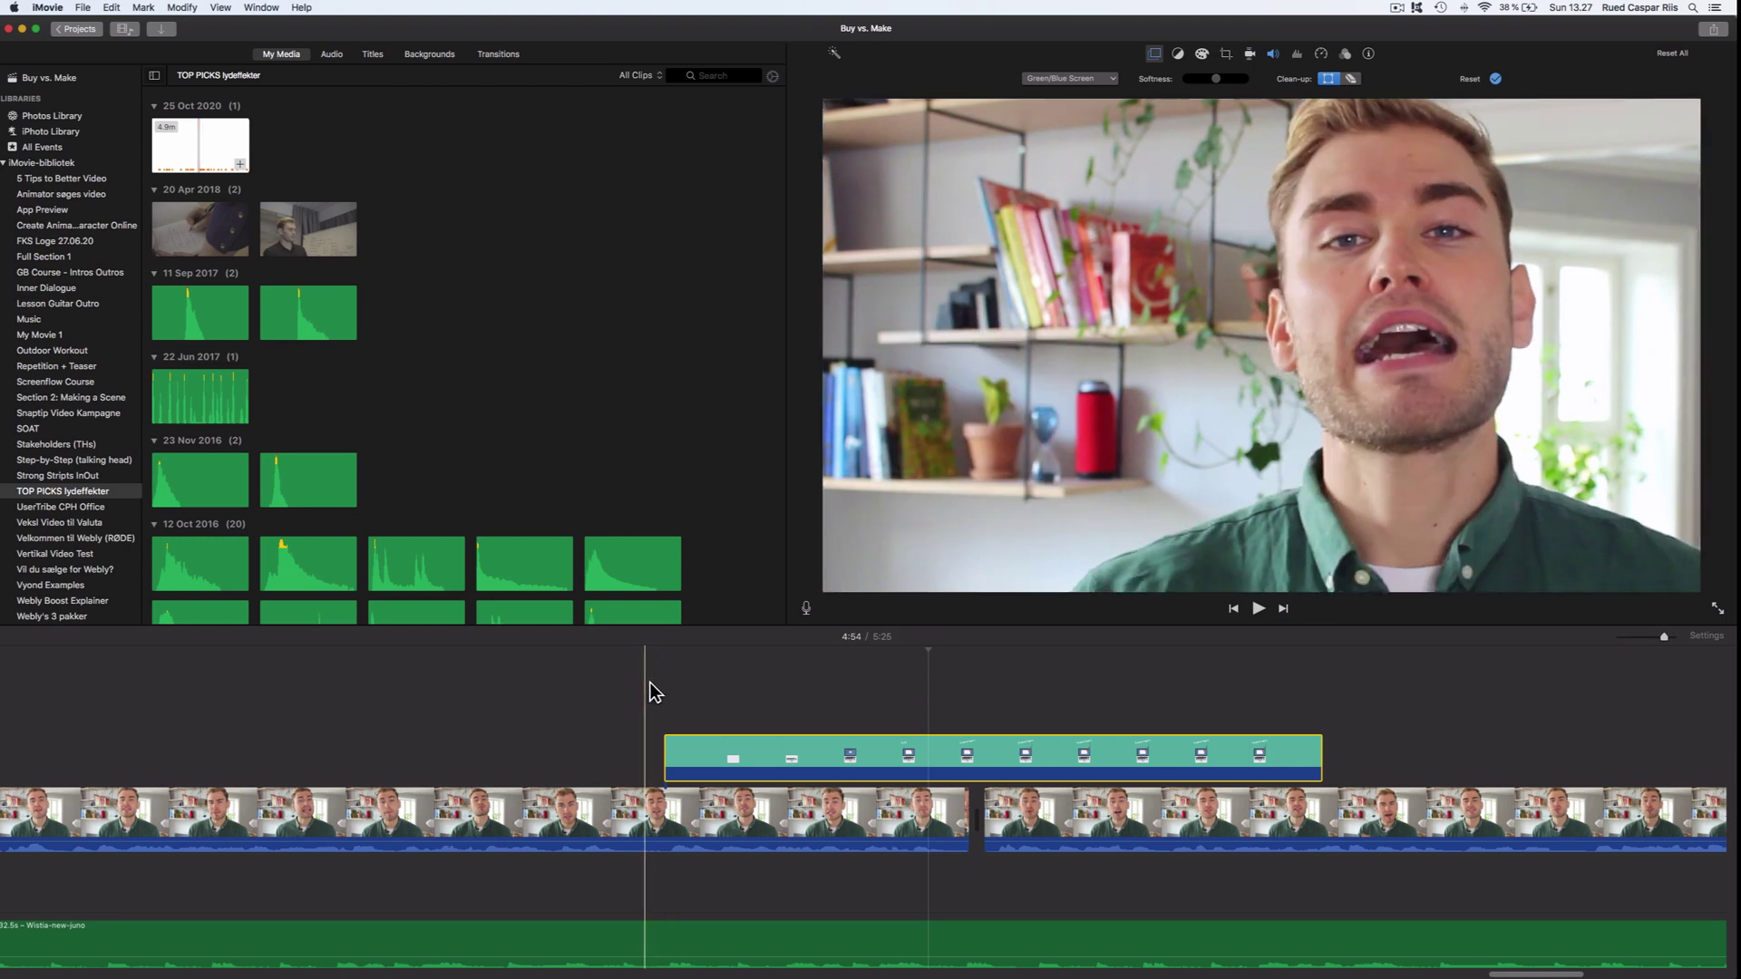
{"action": "left_click", "coordinate": [633, 689]}
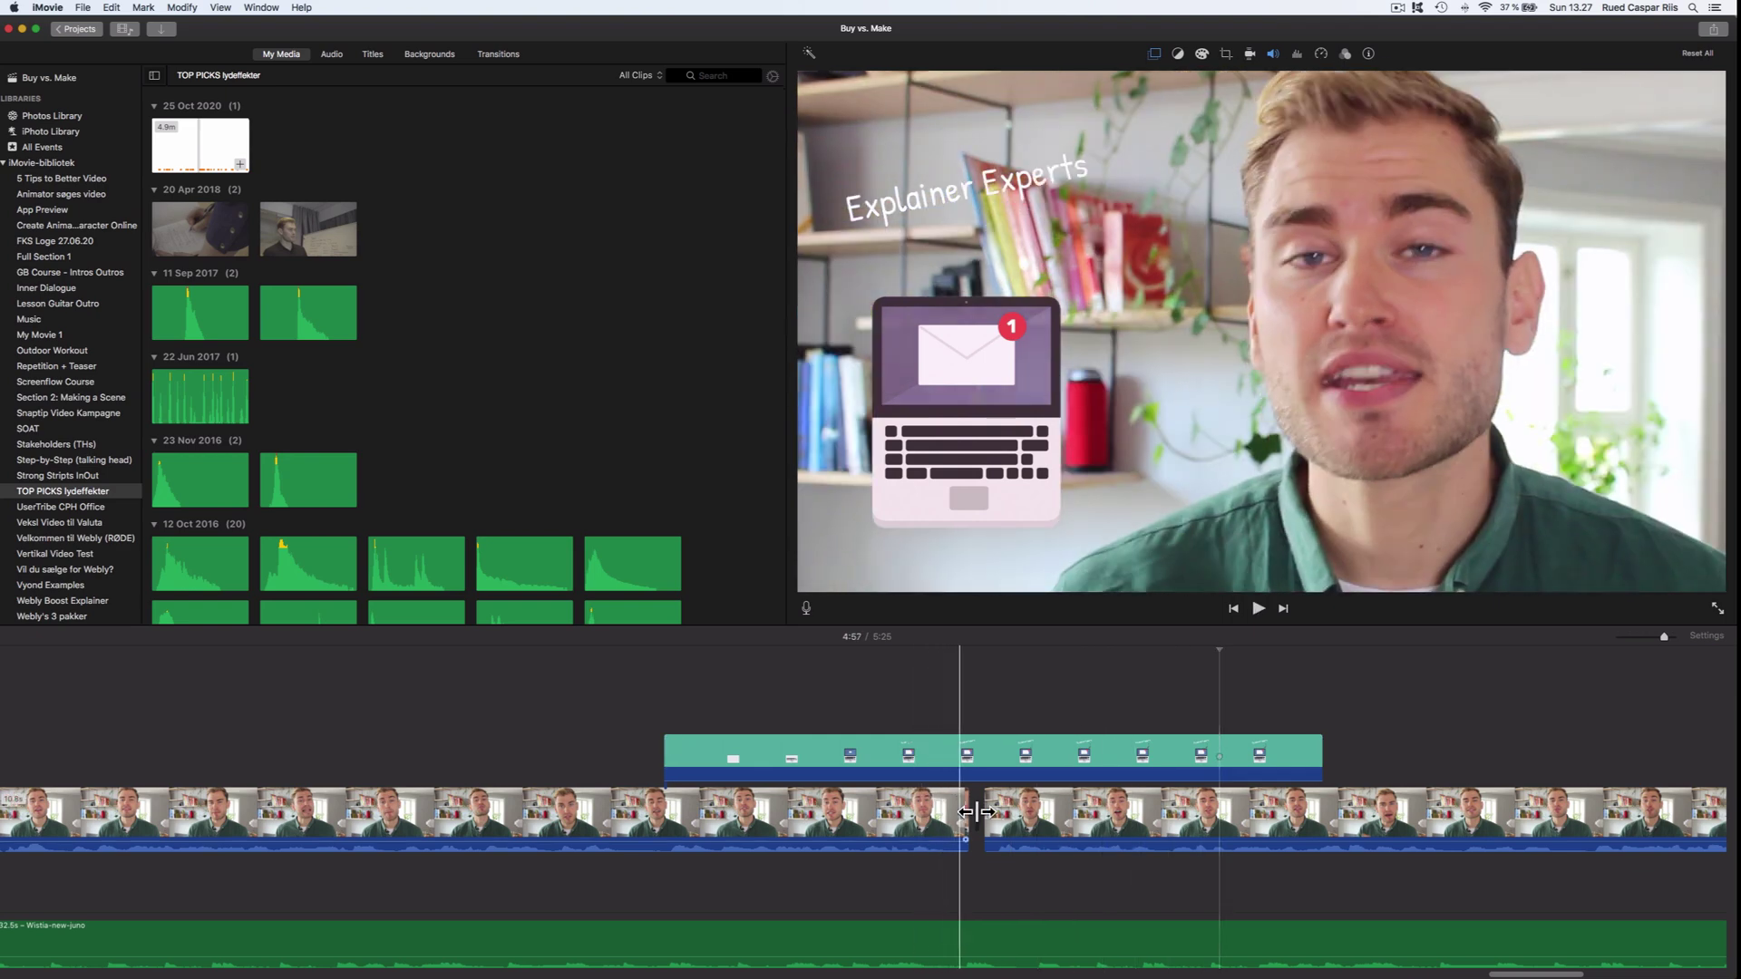
{"action": "left_click", "coordinate": [680, 816]}
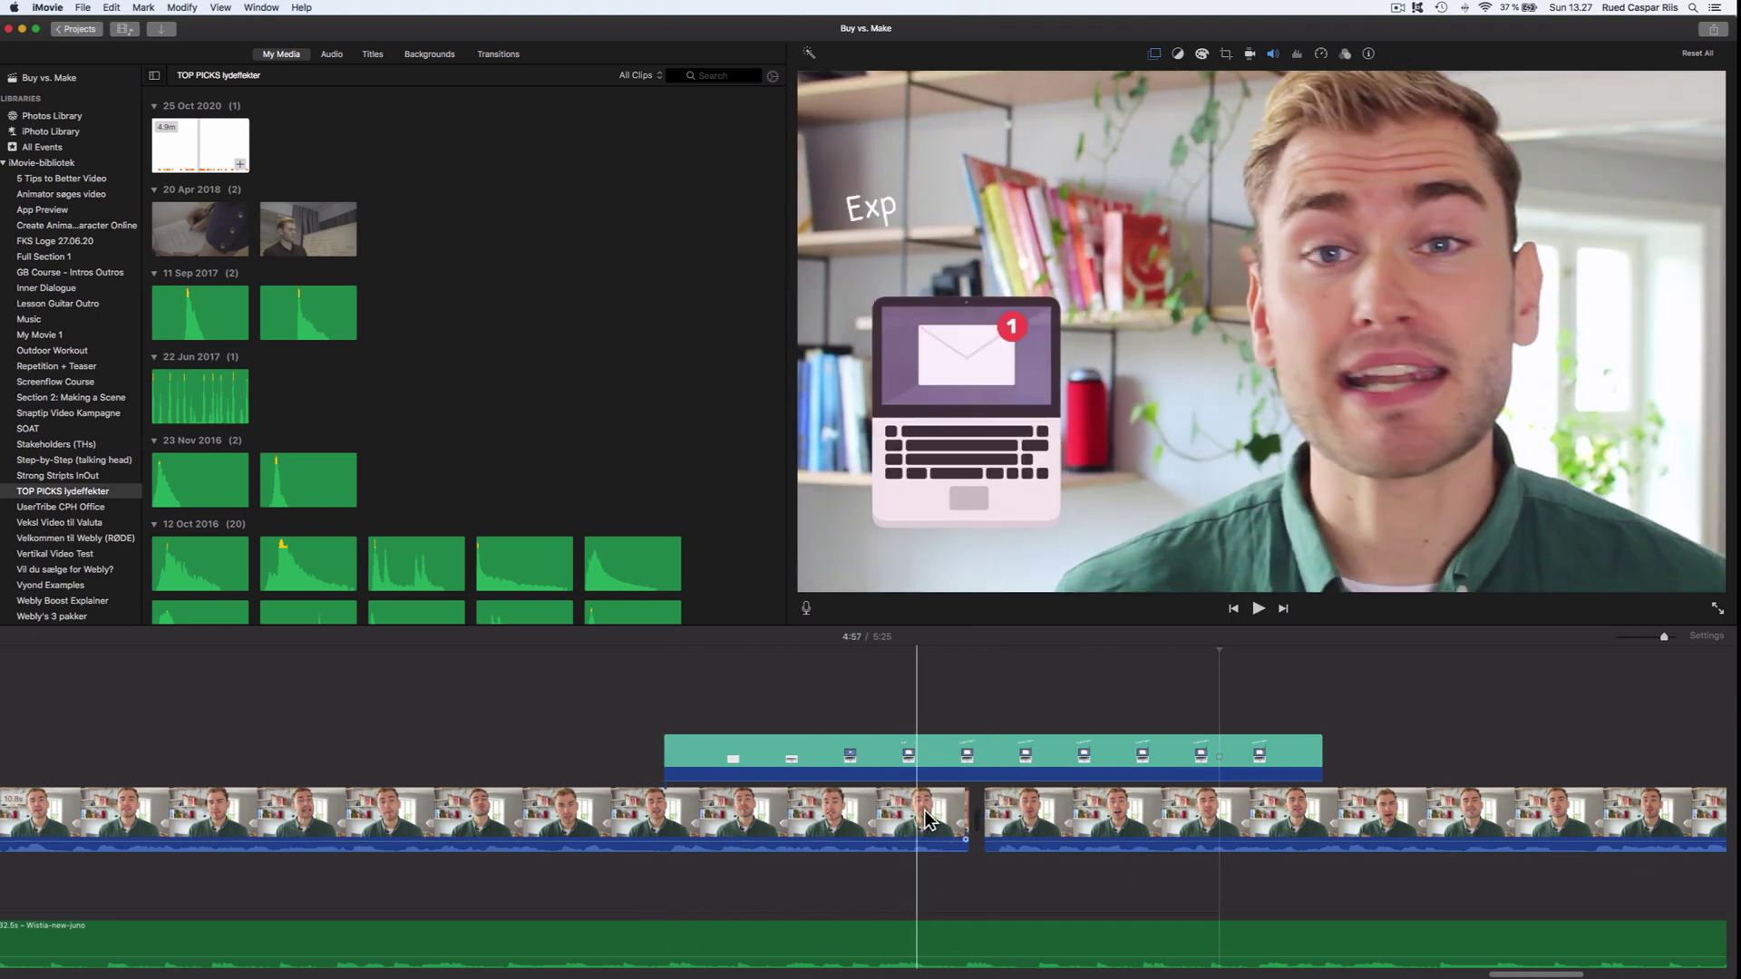
Step: Set the crop style of the talking-head clip beneath the start of the laptop overlay to Fit and play the section
{"action": "scroll", "coordinate": [816, 816], "scroll_direction": "left", "scroll_amount": 10}
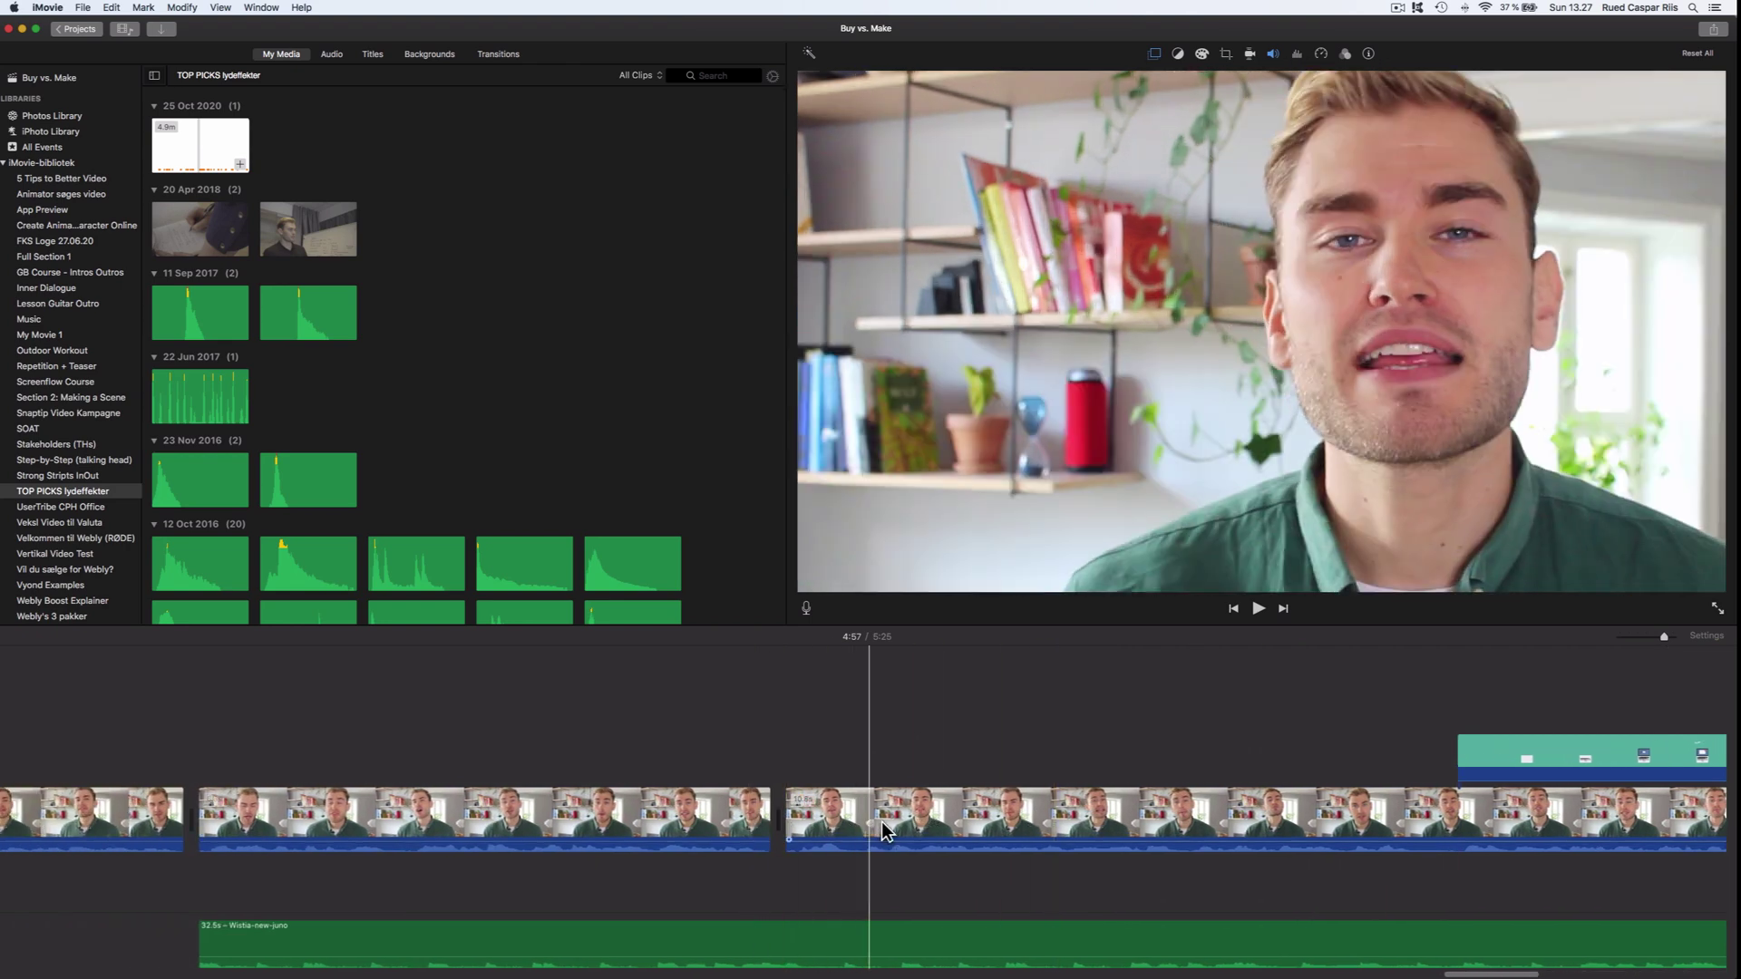
{"action": "left_click", "coordinate": [881, 821]}
{"action": "left_click", "coordinate": [1214, 54]}
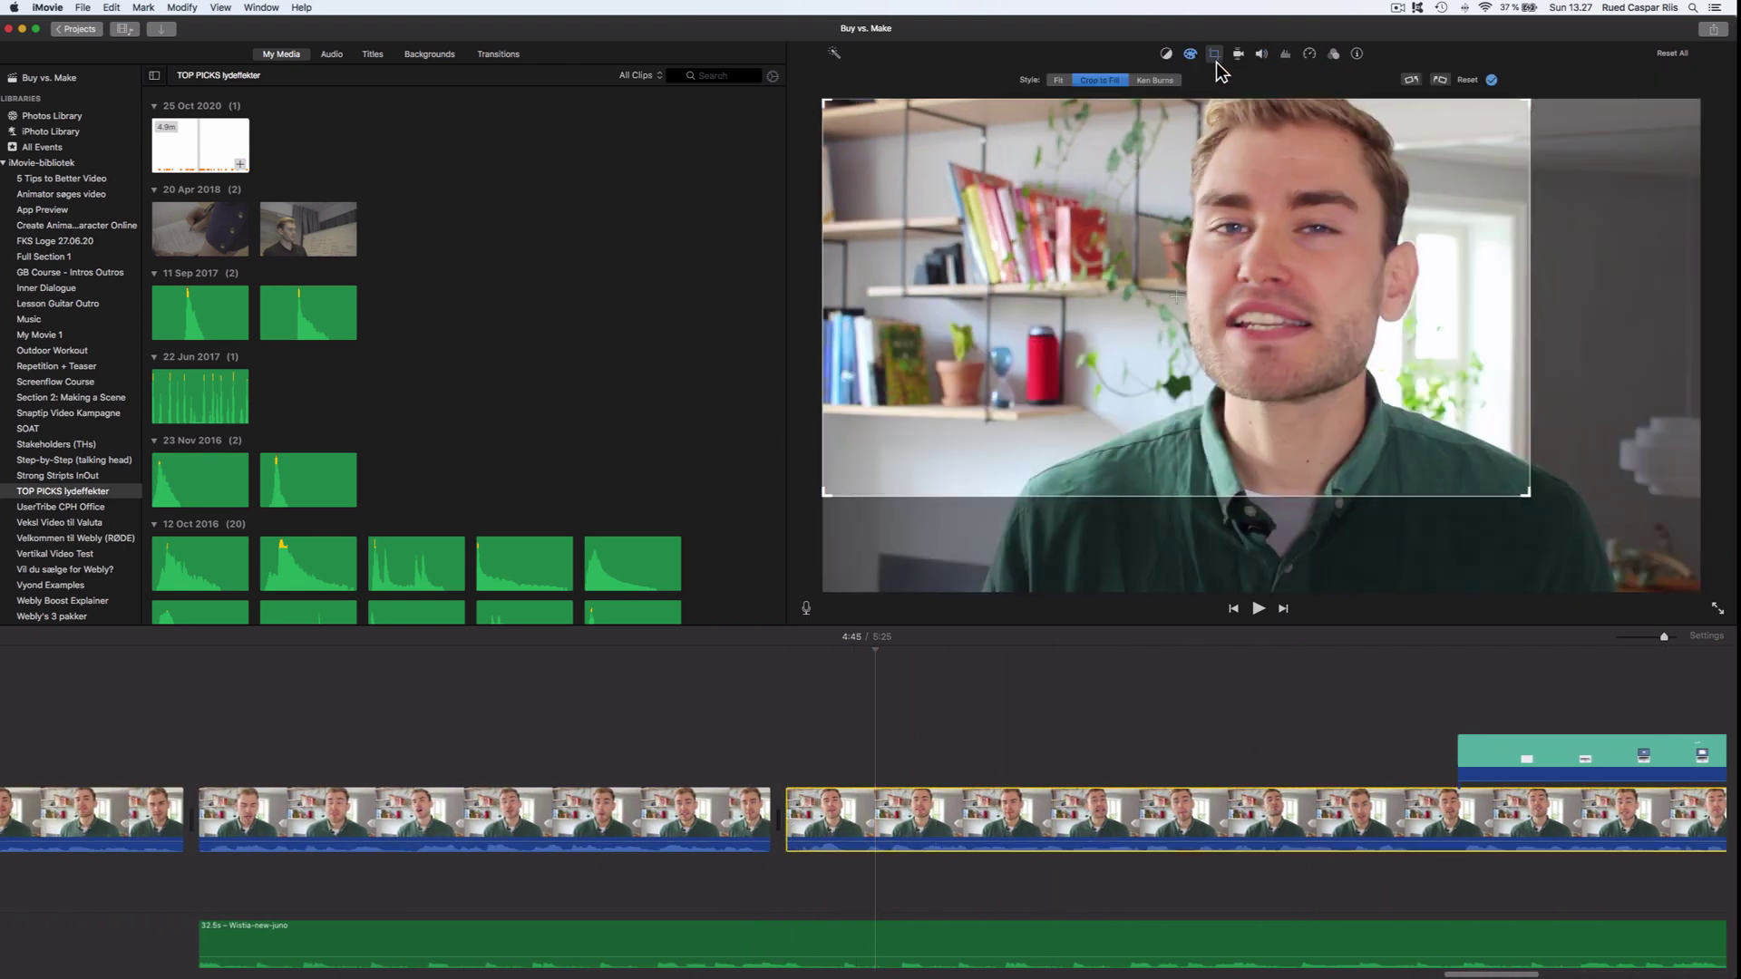
{"action": "left_click", "coordinate": [1059, 80]}
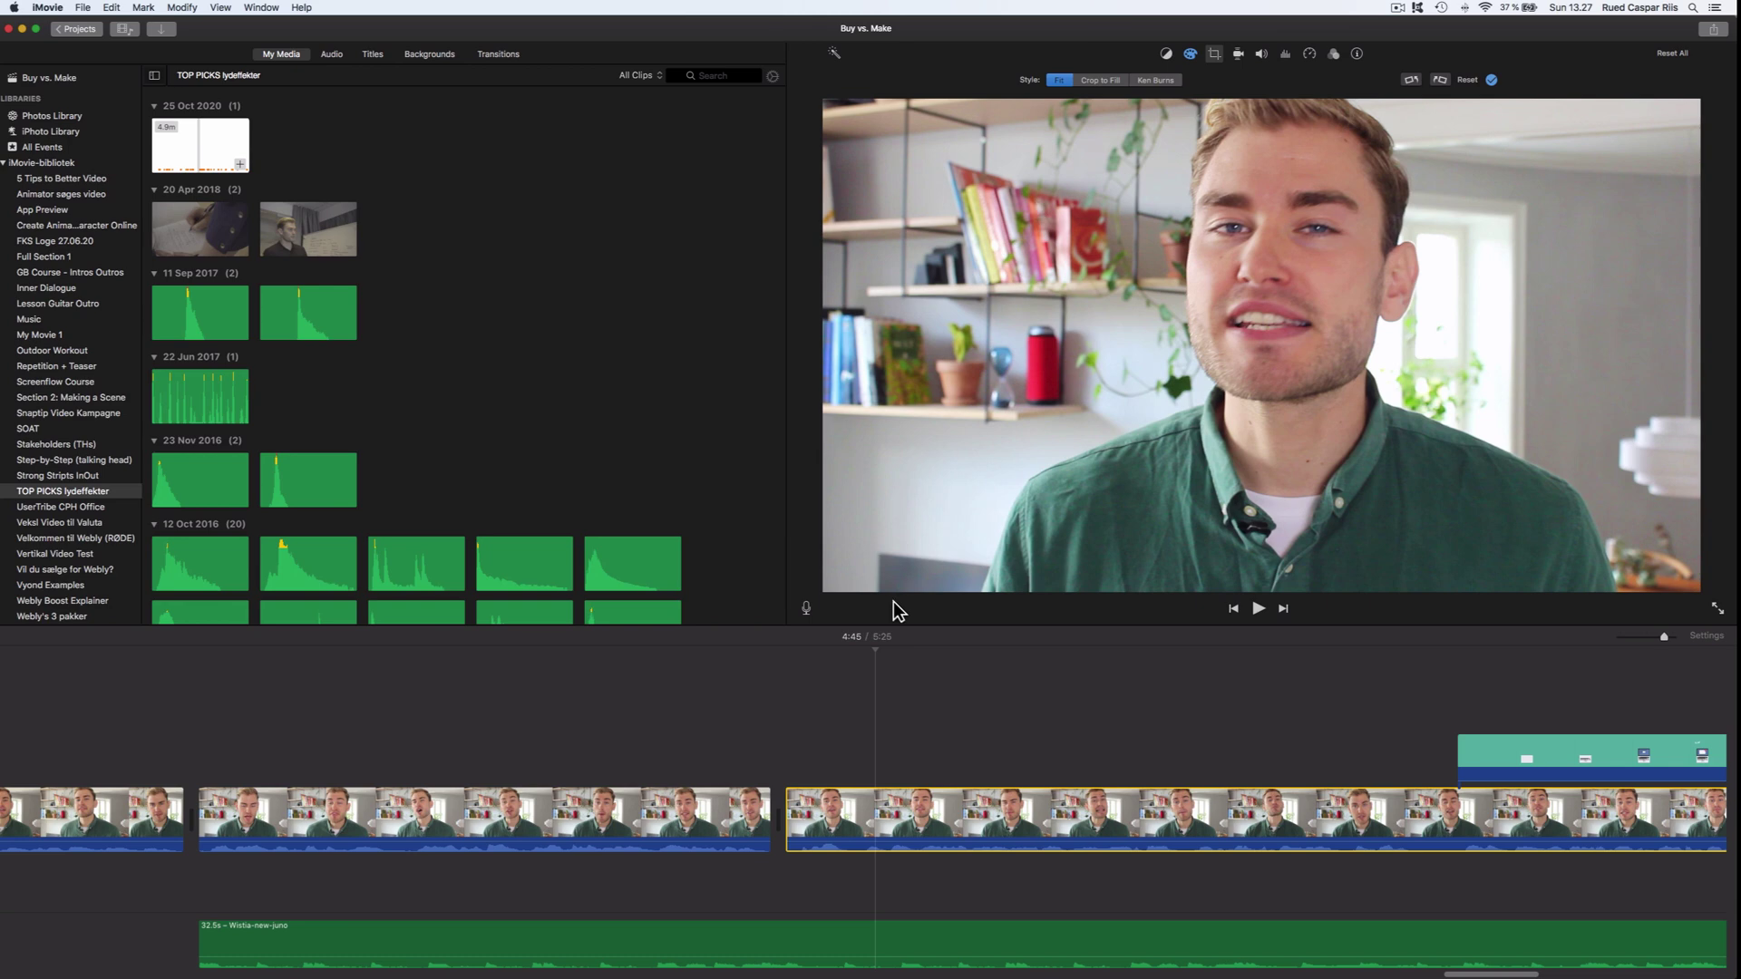
{"action": "left_click", "coordinate": [1354, 713]}
{"action": "key", "text": "space"}
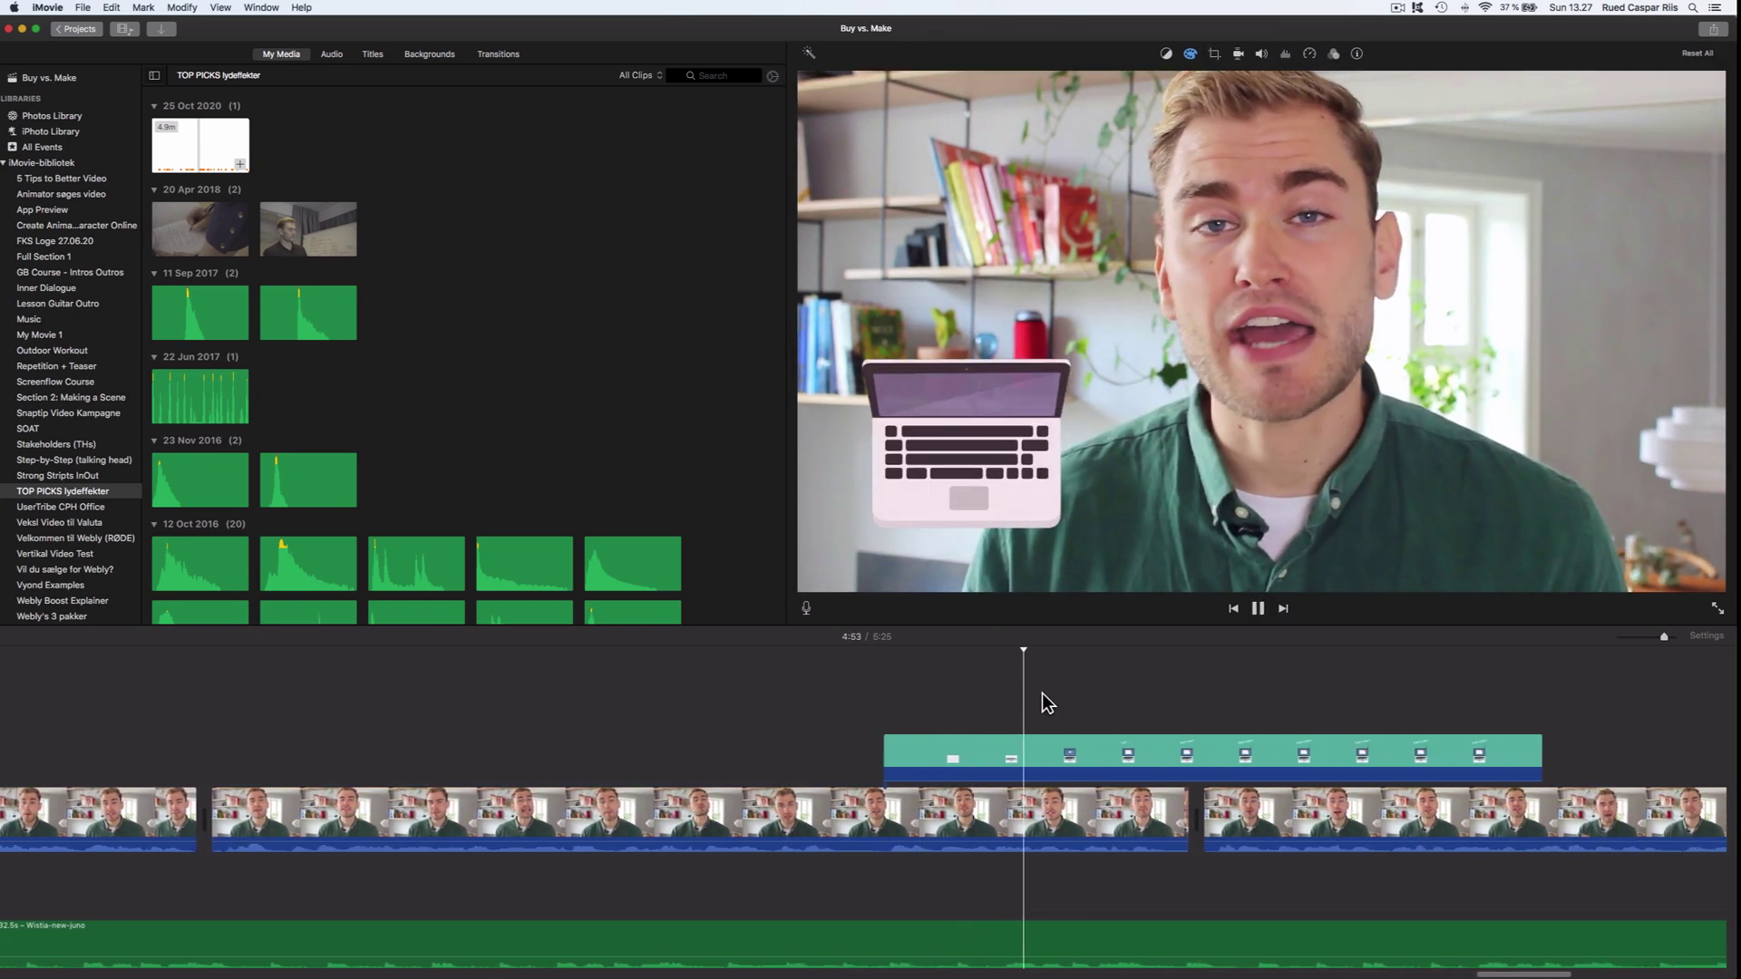
Step: Review the laptop overlay's Green/Blue Screen settings and replay the section from just before the overlay begins
{"action": "left_click", "coordinate": [1066, 756]}
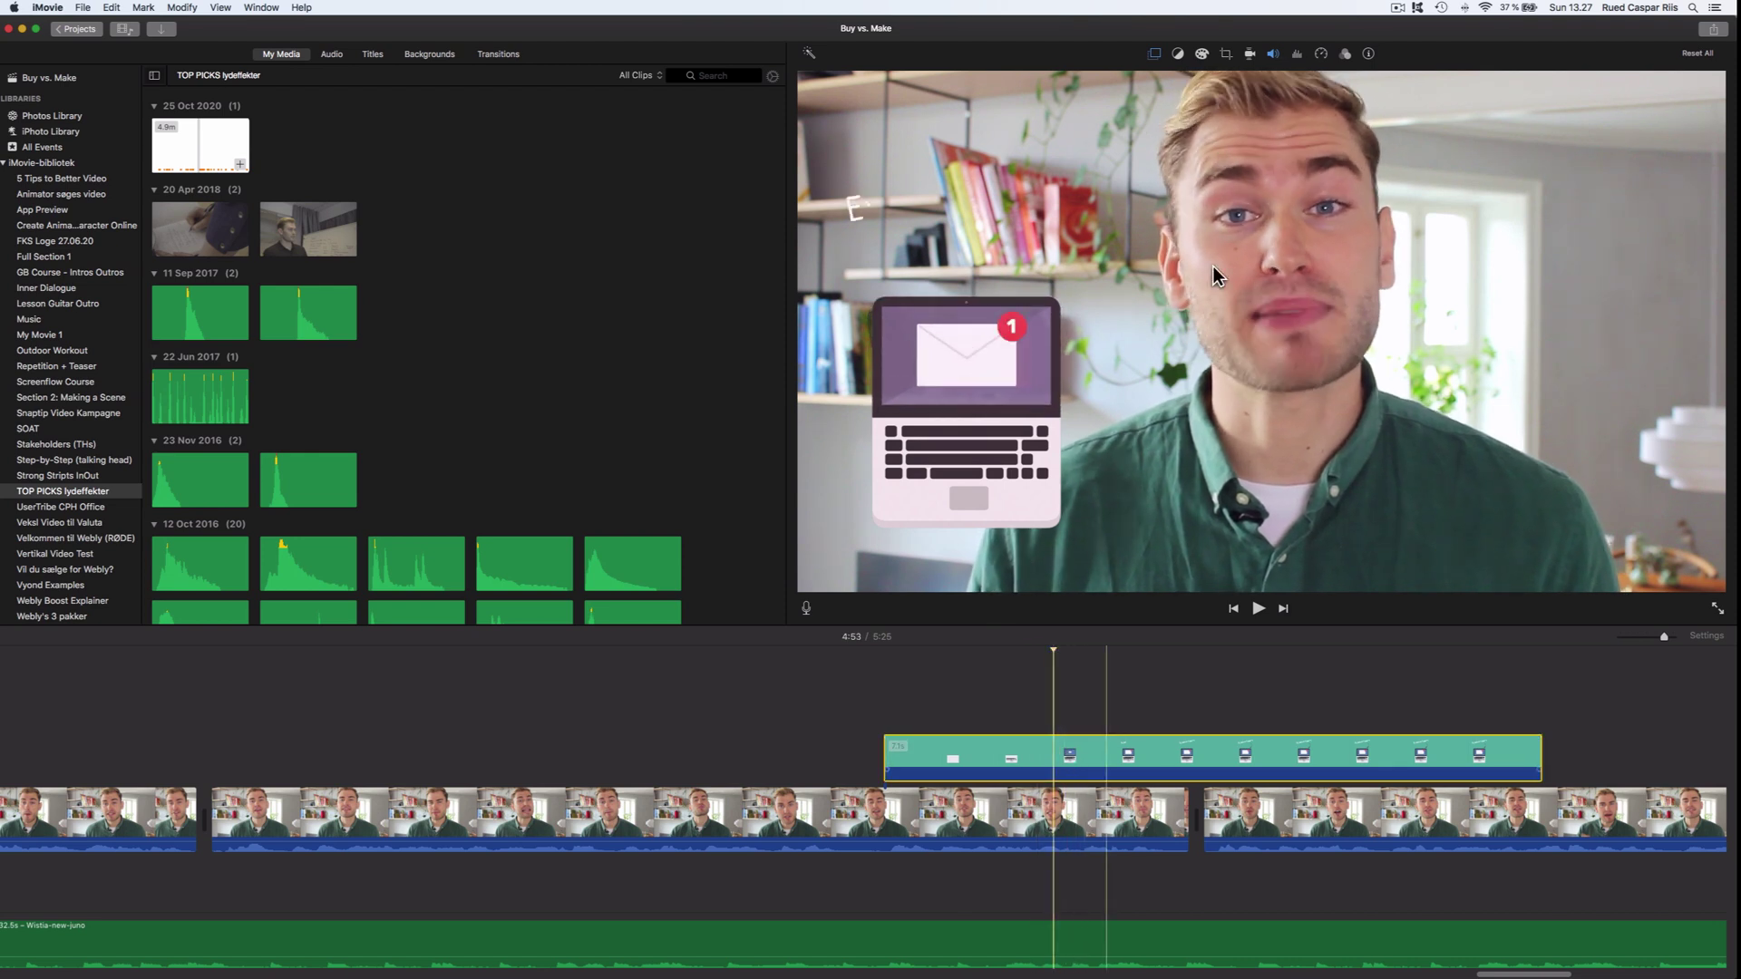
{"action": "left_click", "coordinate": [1156, 54]}
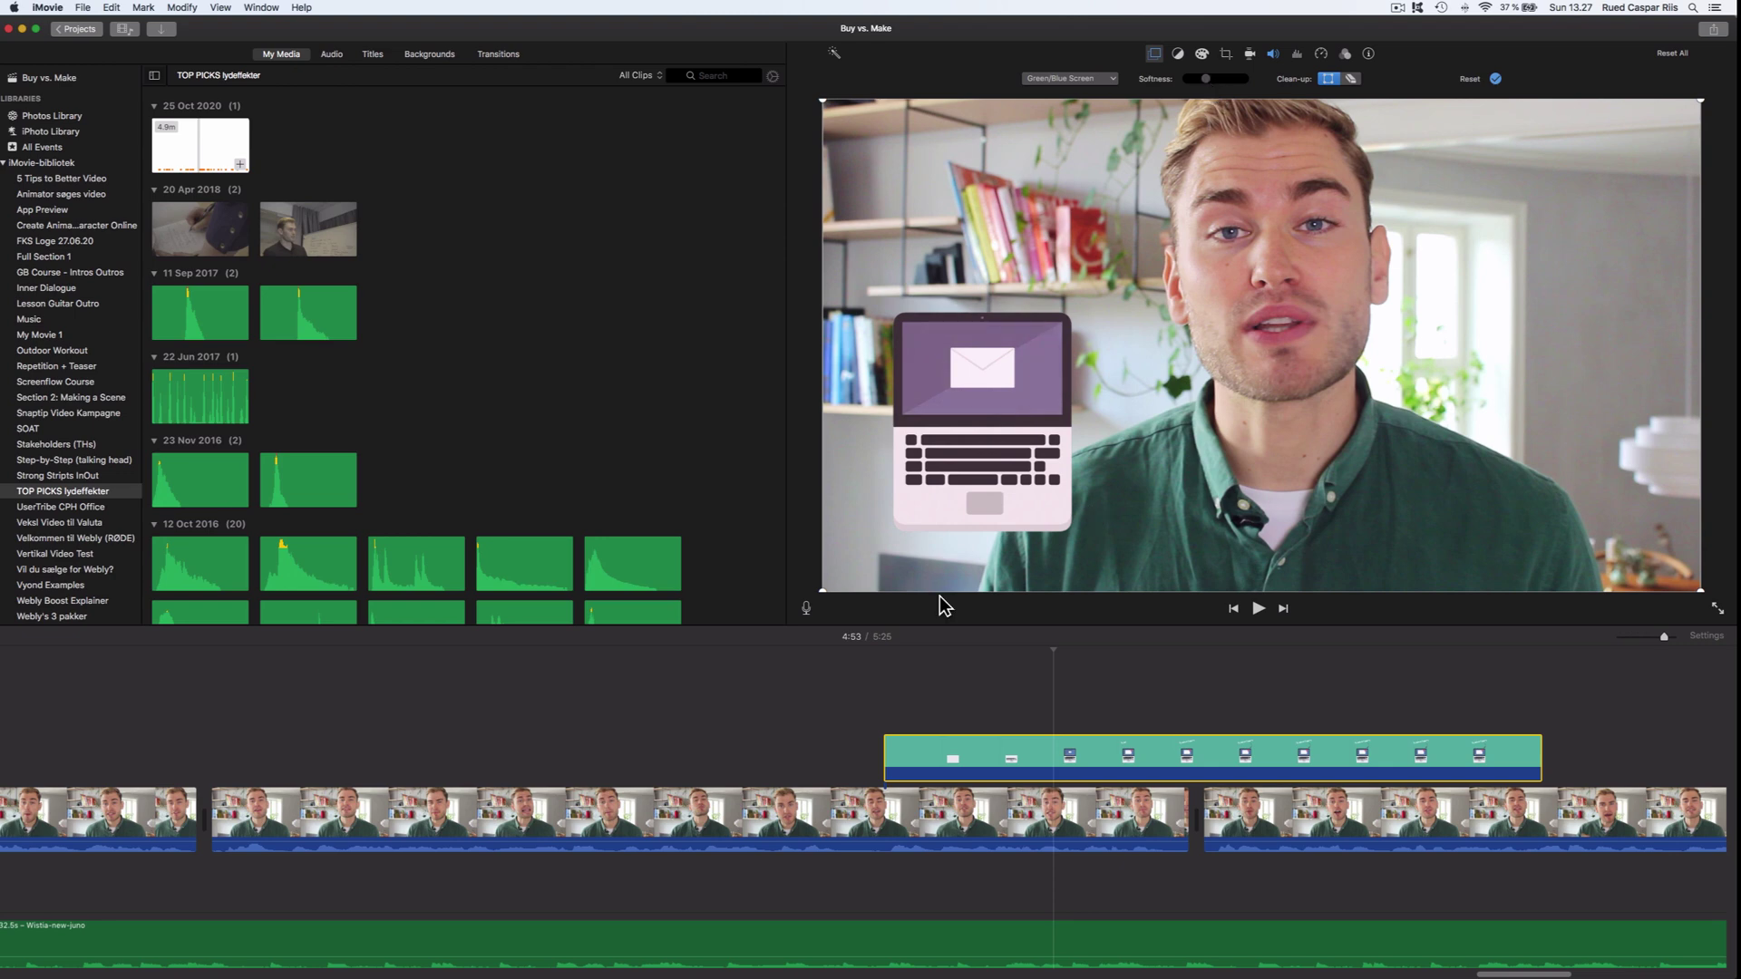
{"action": "left_click", "coordinate": [839, 709]}
{"action": "key", "text": "space"}
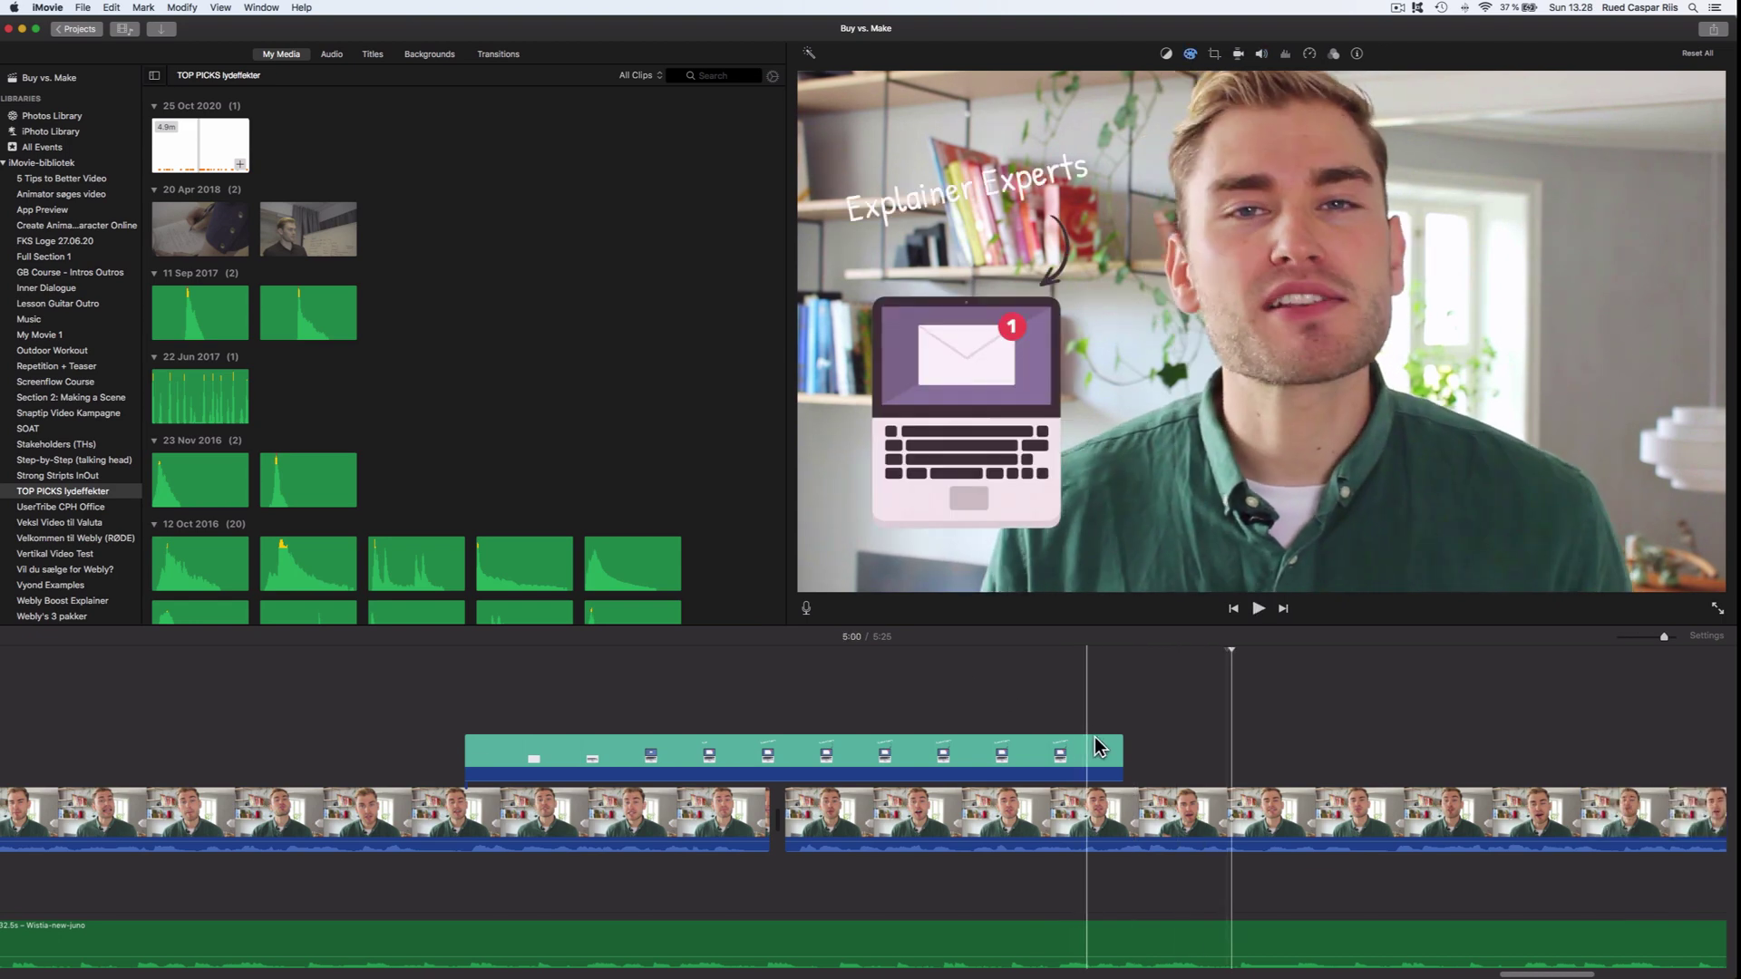
Step: Trim the end of the laptop overlay slightly, add a short fade at both ends, and play back its beginning and end
{"action": "left_click", "coordinate": [1124, 757]}
{"action": "left_click_drag", "start_coordinate": [1128, 757], "coordinate": [1085, 737]}
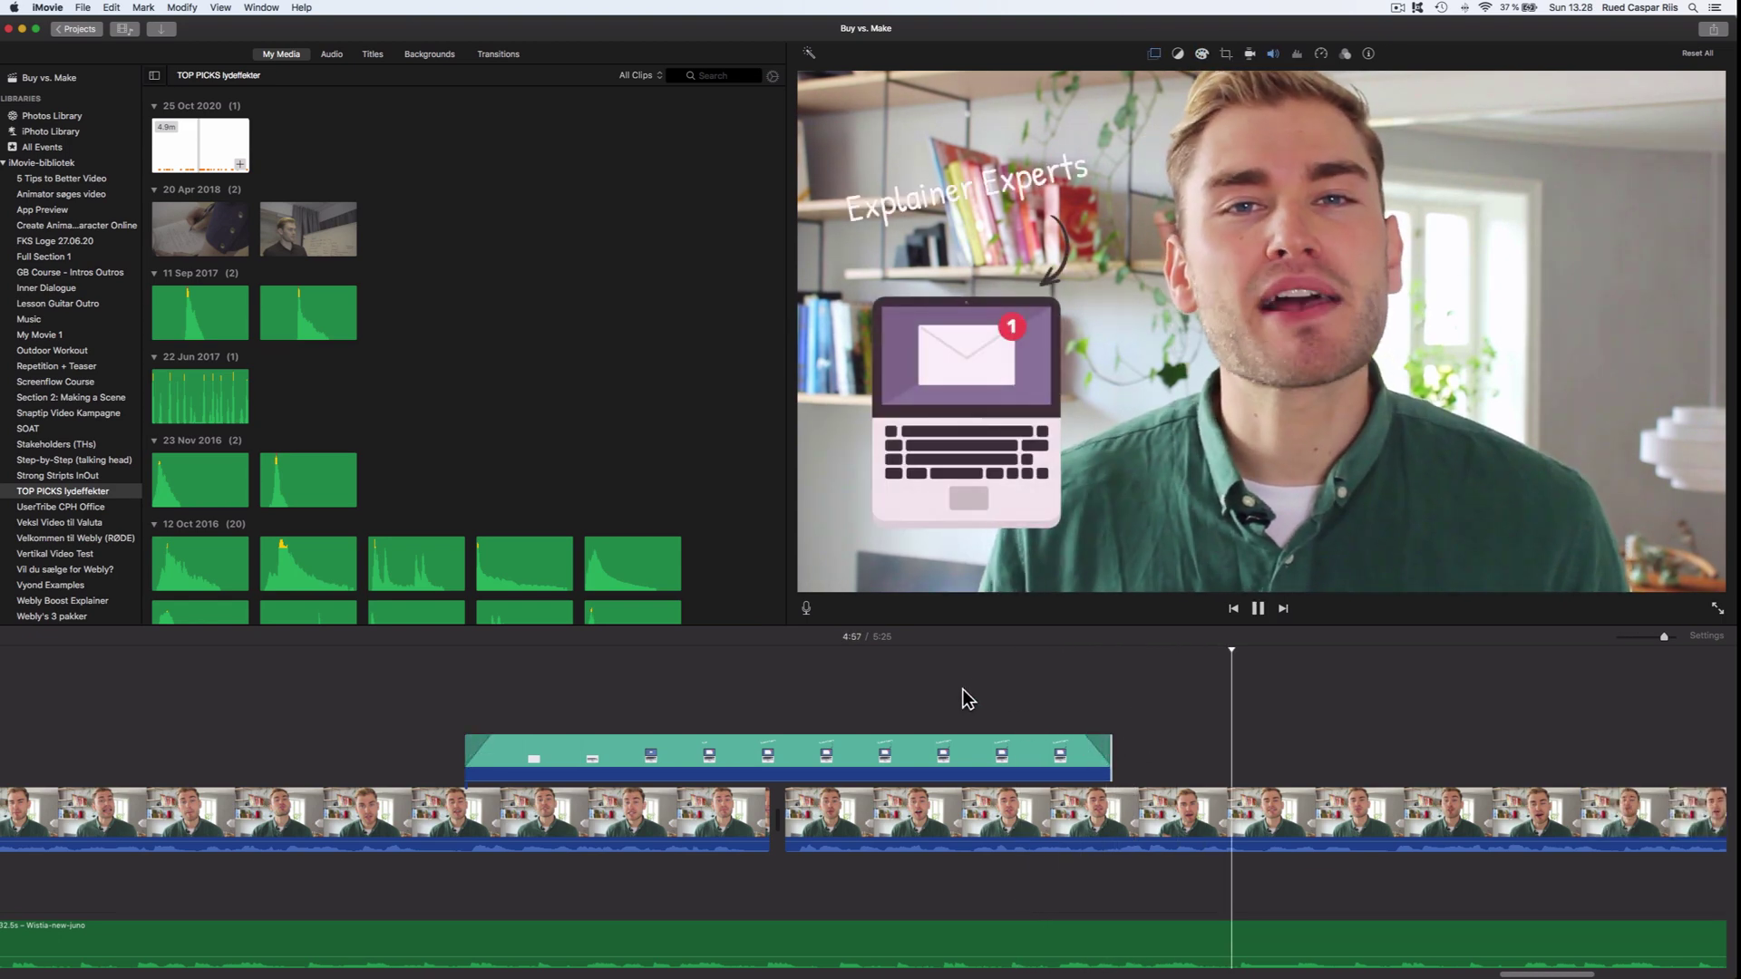
{"action": "key", "text": "space"}
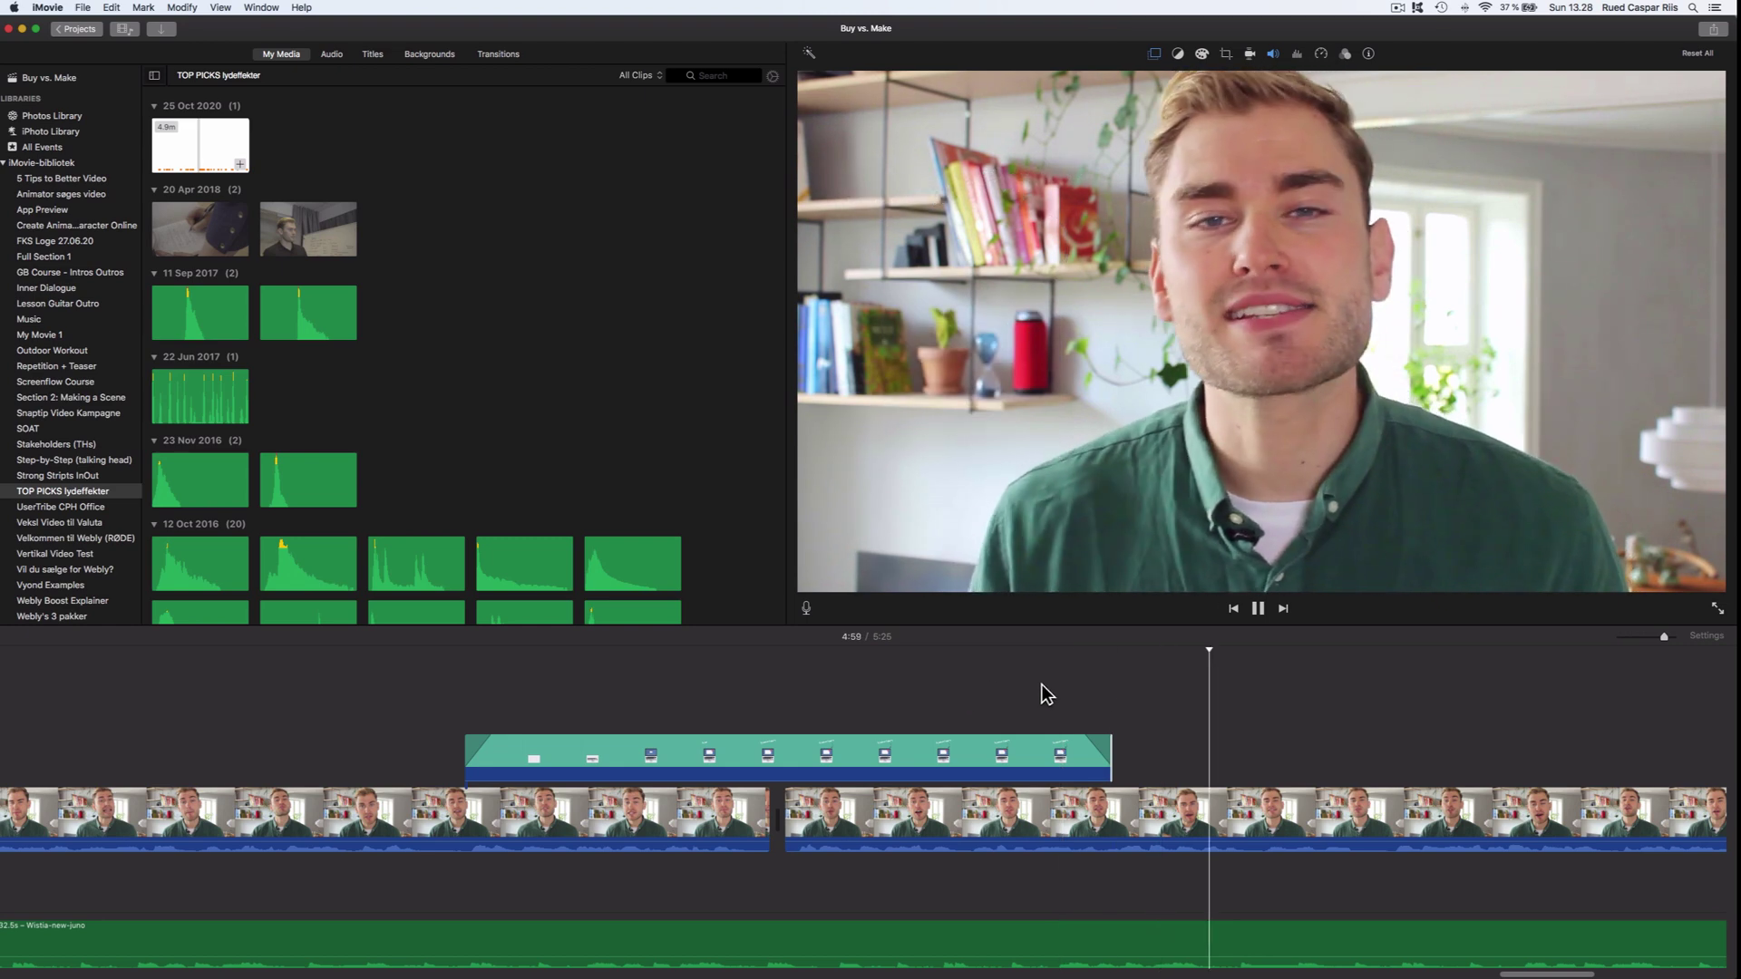
{"action": "left_click", "coordinate": [388, 683]}
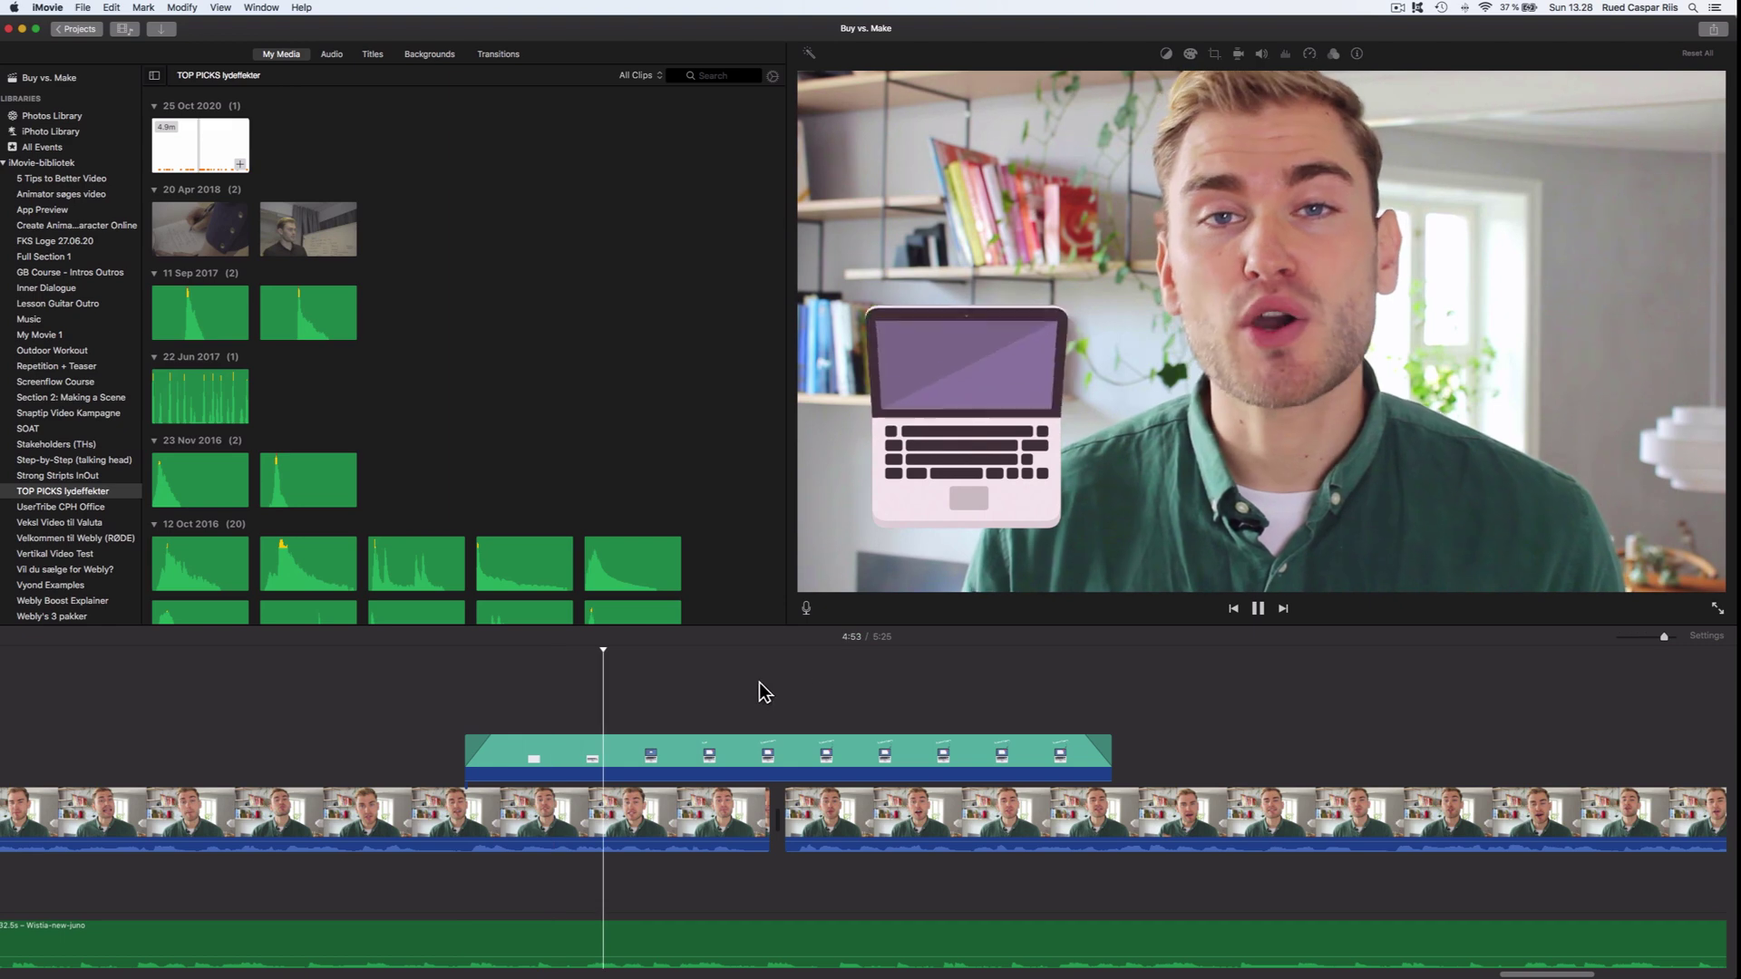
{"action": "left_click", "coordinate": [1006, 686]}
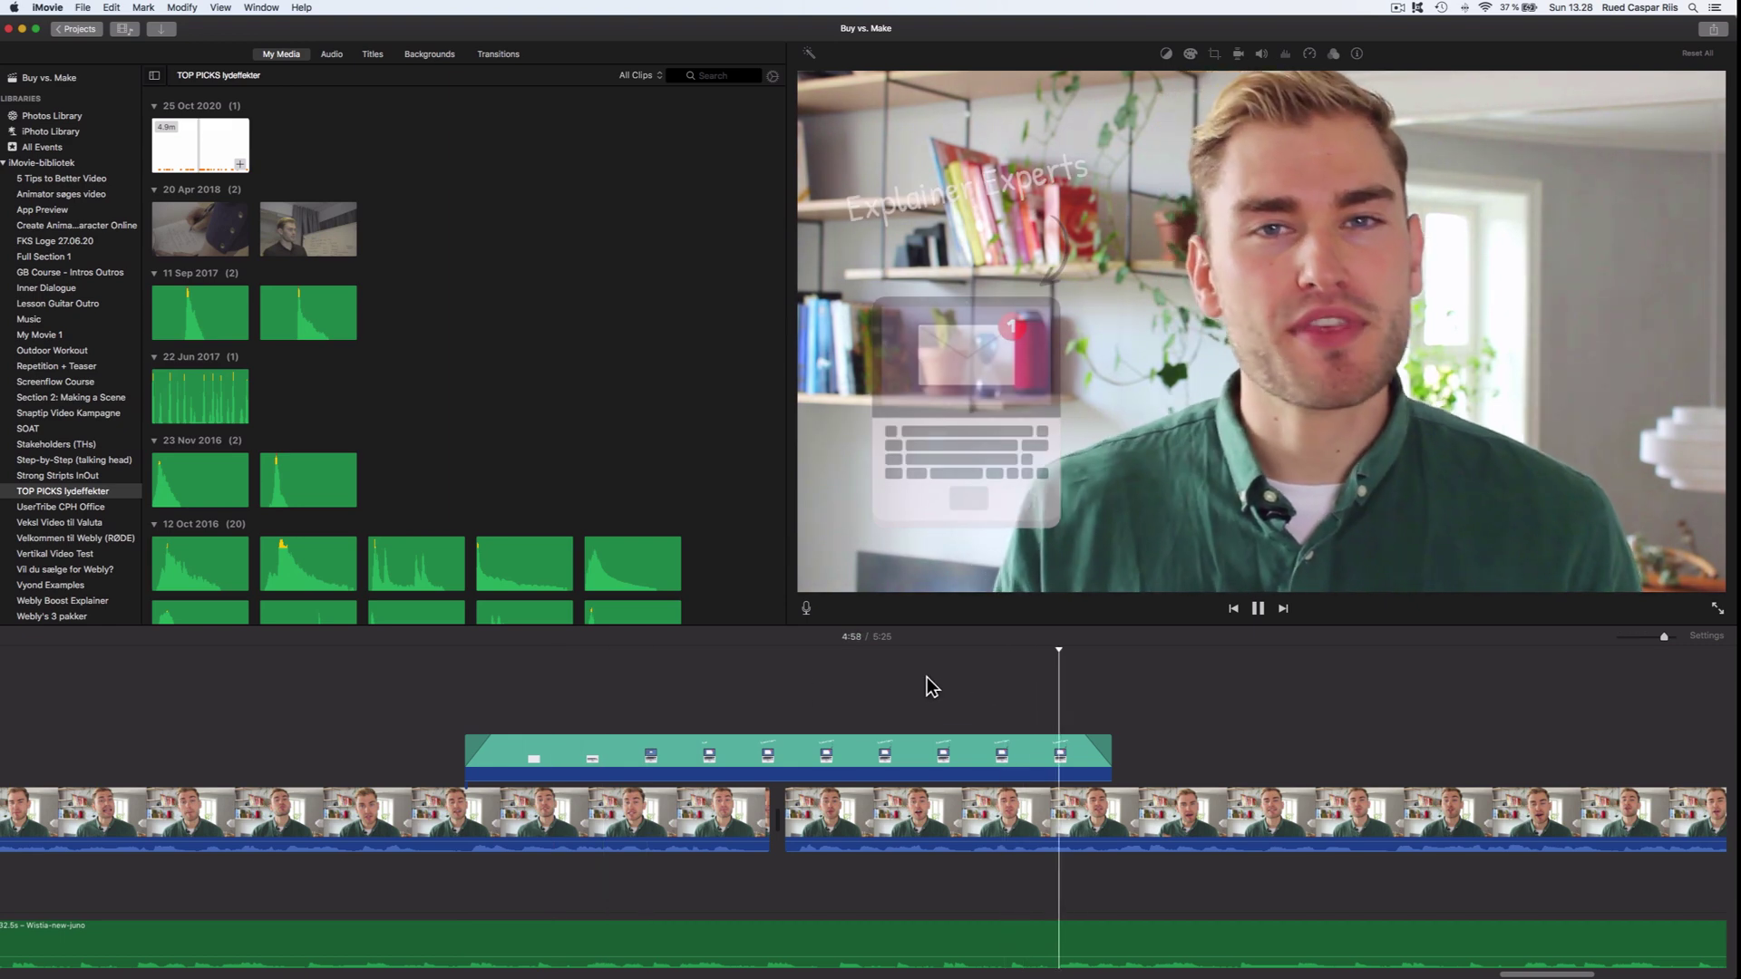
Step: Play the rest of the project through the last talking-head clips and into the SUBSCRIBE and WATCH MORE end screen
{"action": "scroll", "coordinate": [926, 688], "scroll_direction": "right", "scroll_amount": 5}
{"action": "scroll", "coordinate": [927, 678], "scroll_direction": "right", "scroll_amount": 7}
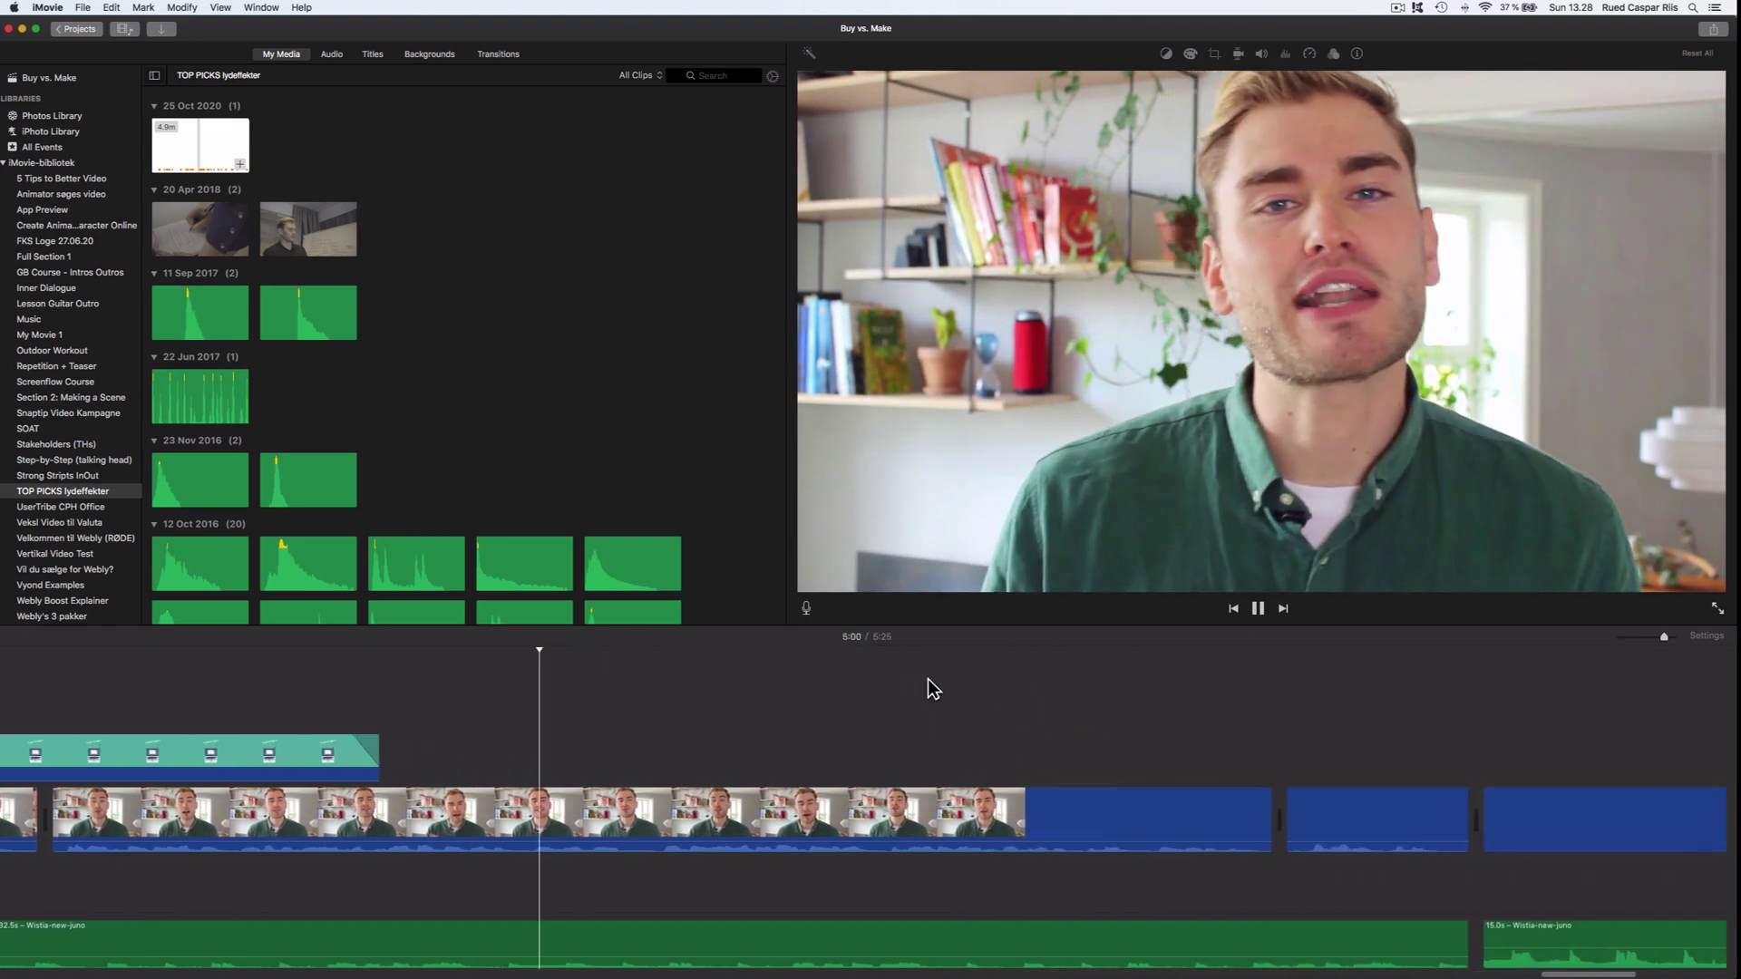
{"action": "scroll", "coordinate": [928, 678], "scroll_direction": "right", "scroll_amount": 5}
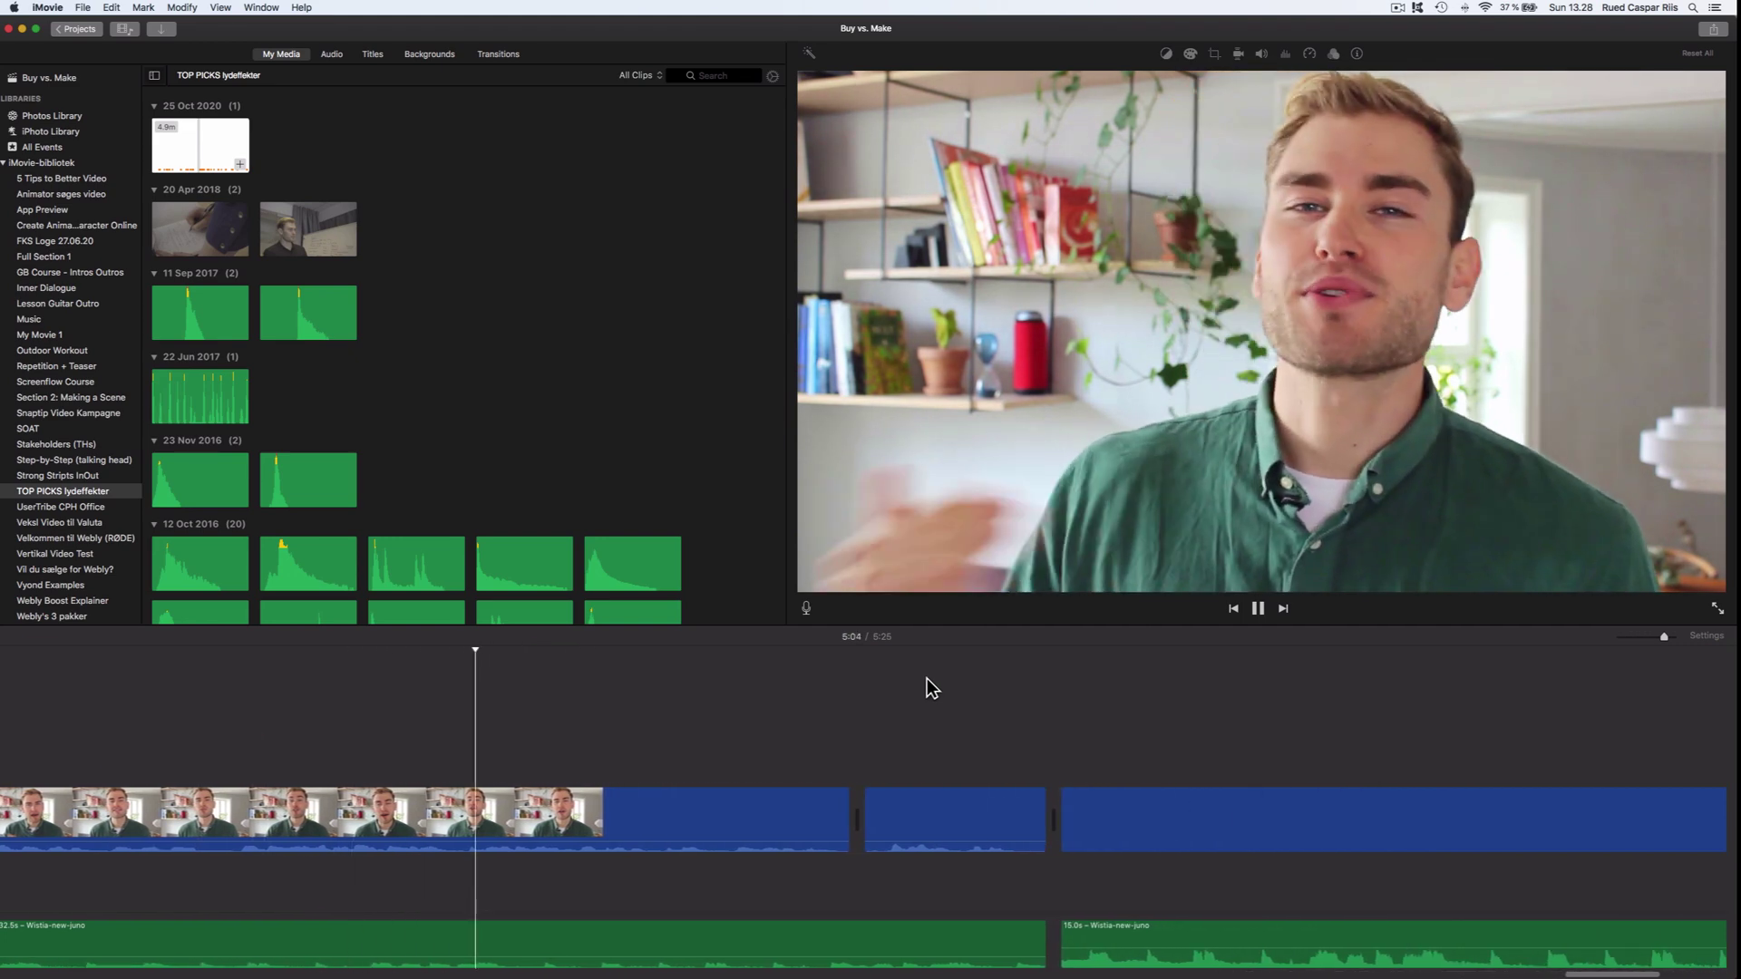
{"action": "left_click", "coordinate": [923, 725]}
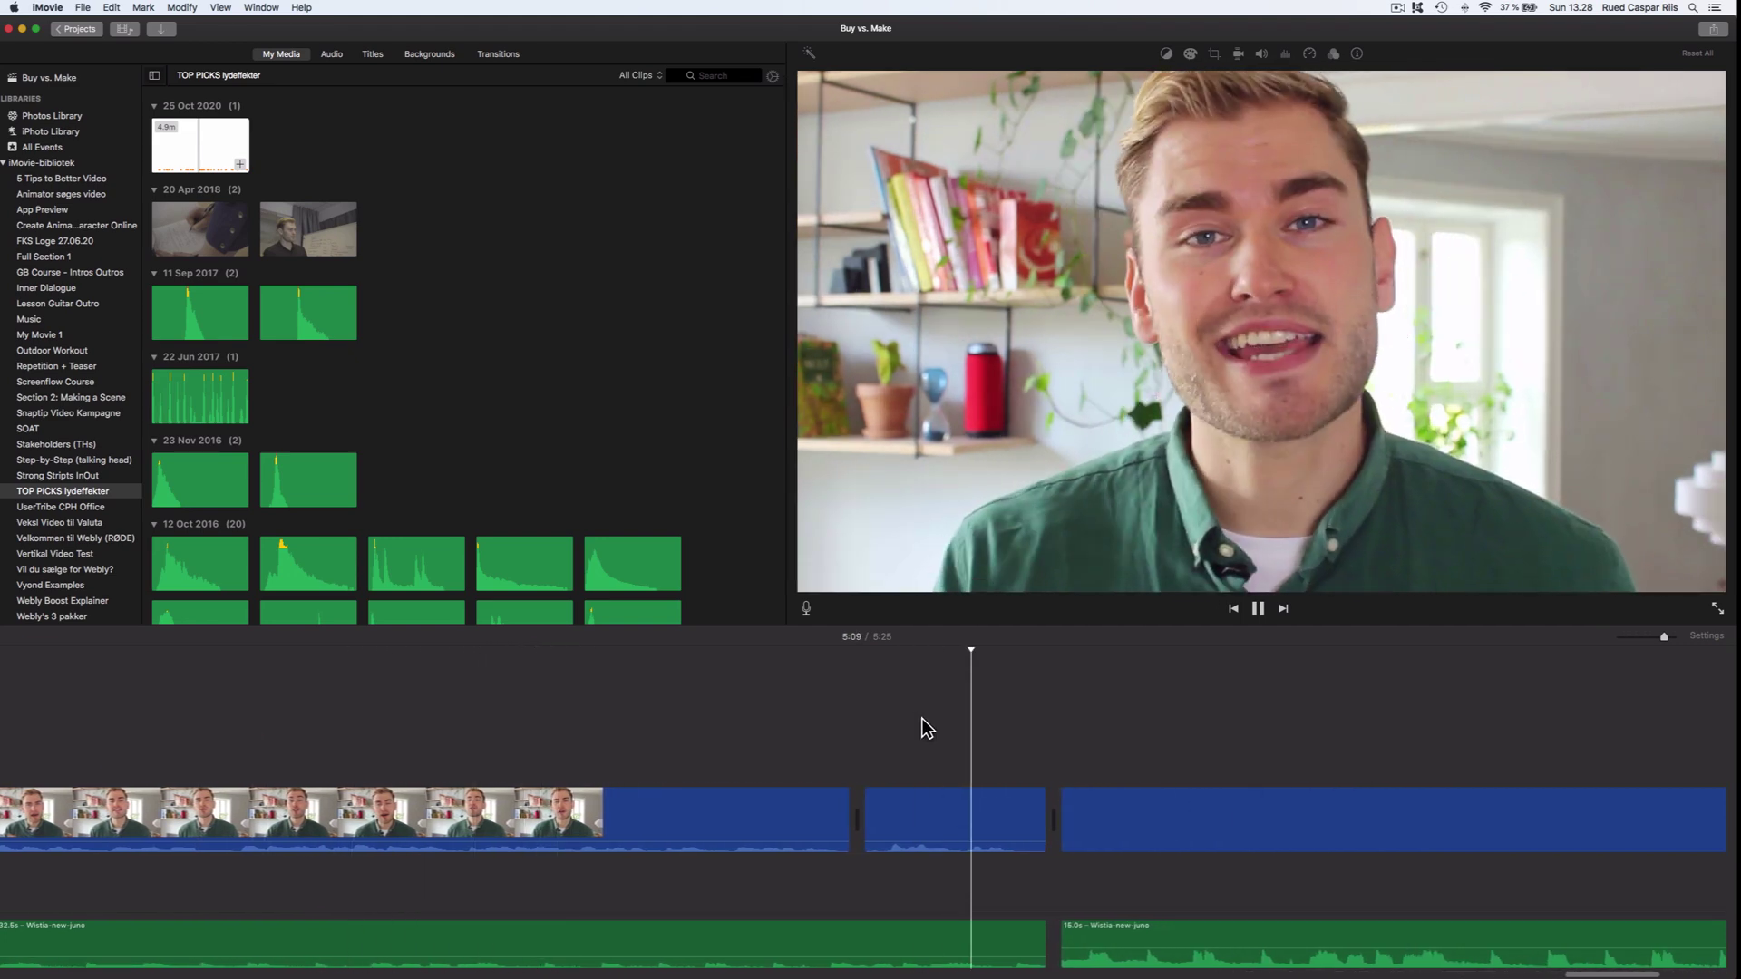
{"action": "scroll", "coordinate": [960, 716], "scroll_direction": "right", "scroll_amount": 6}
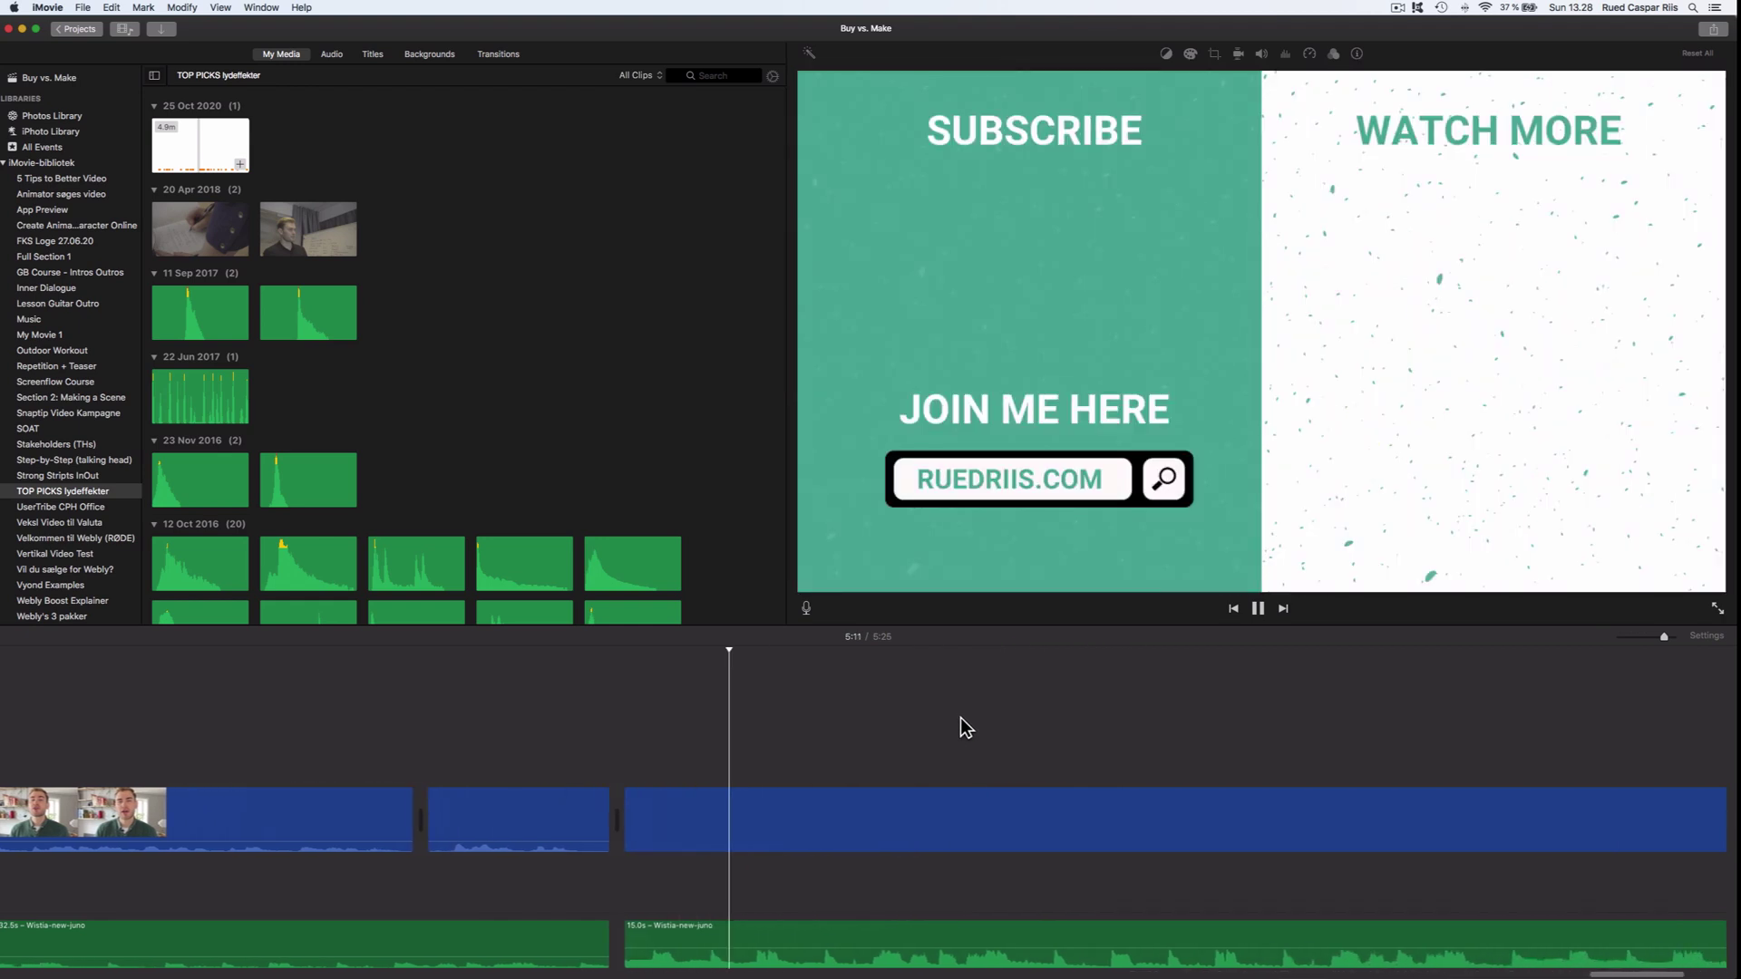
{"action": "key", "text": "space"}
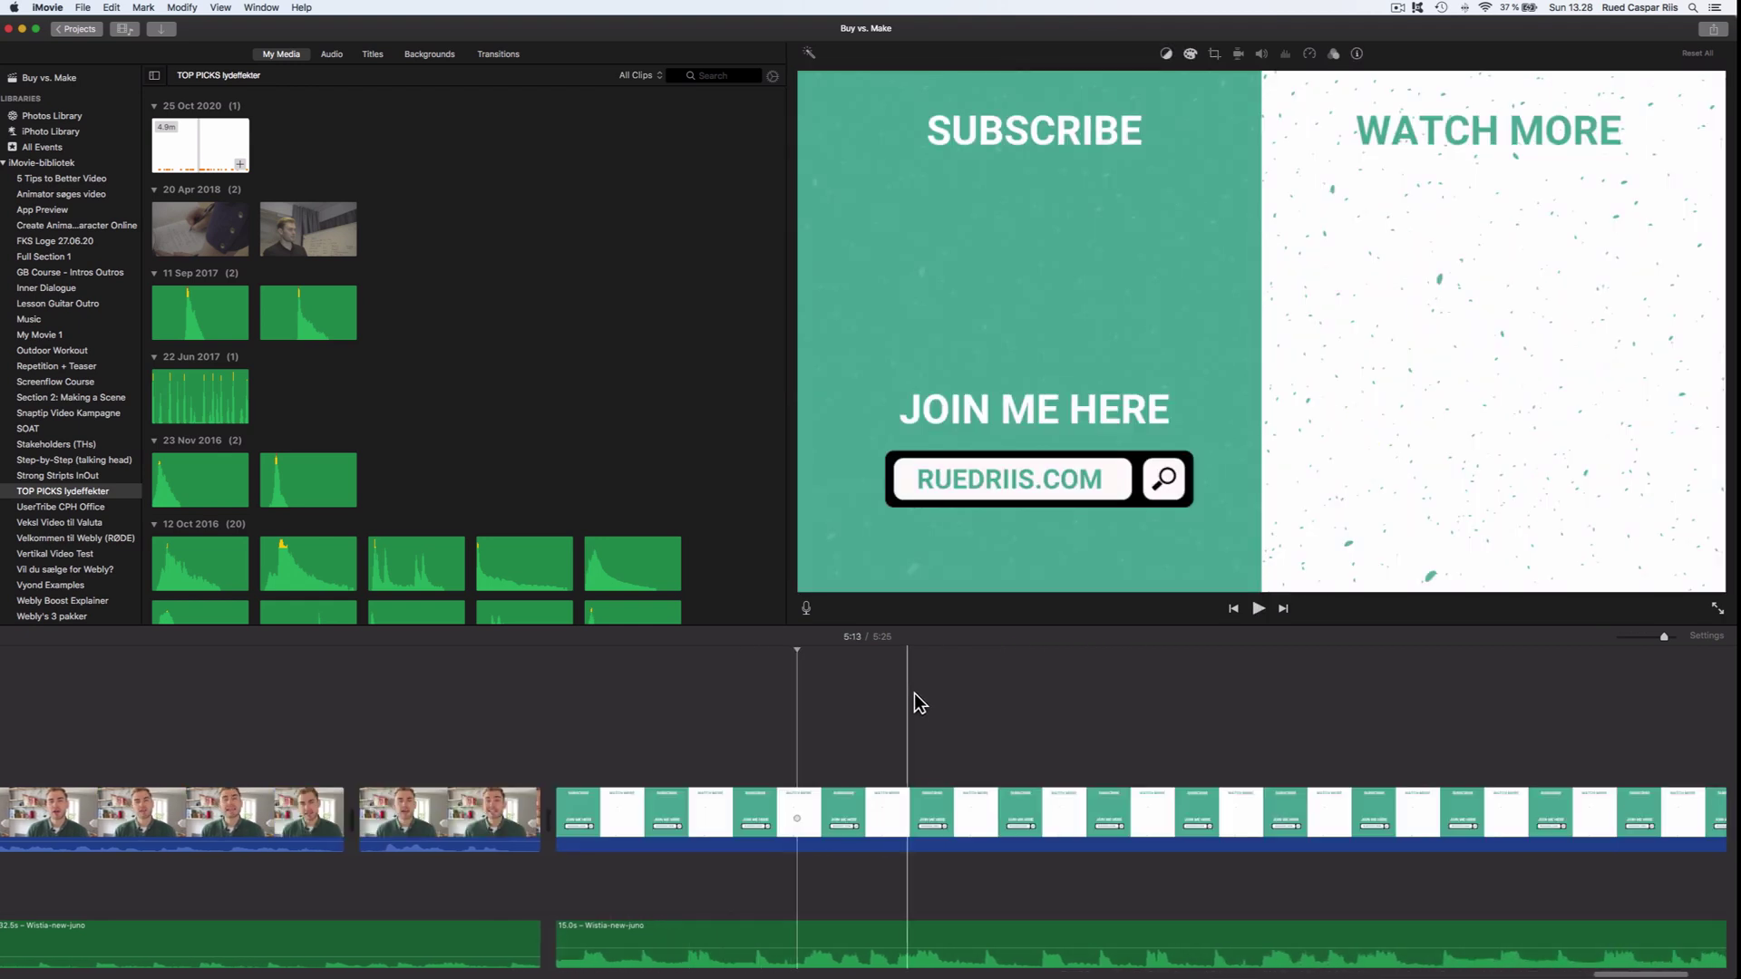